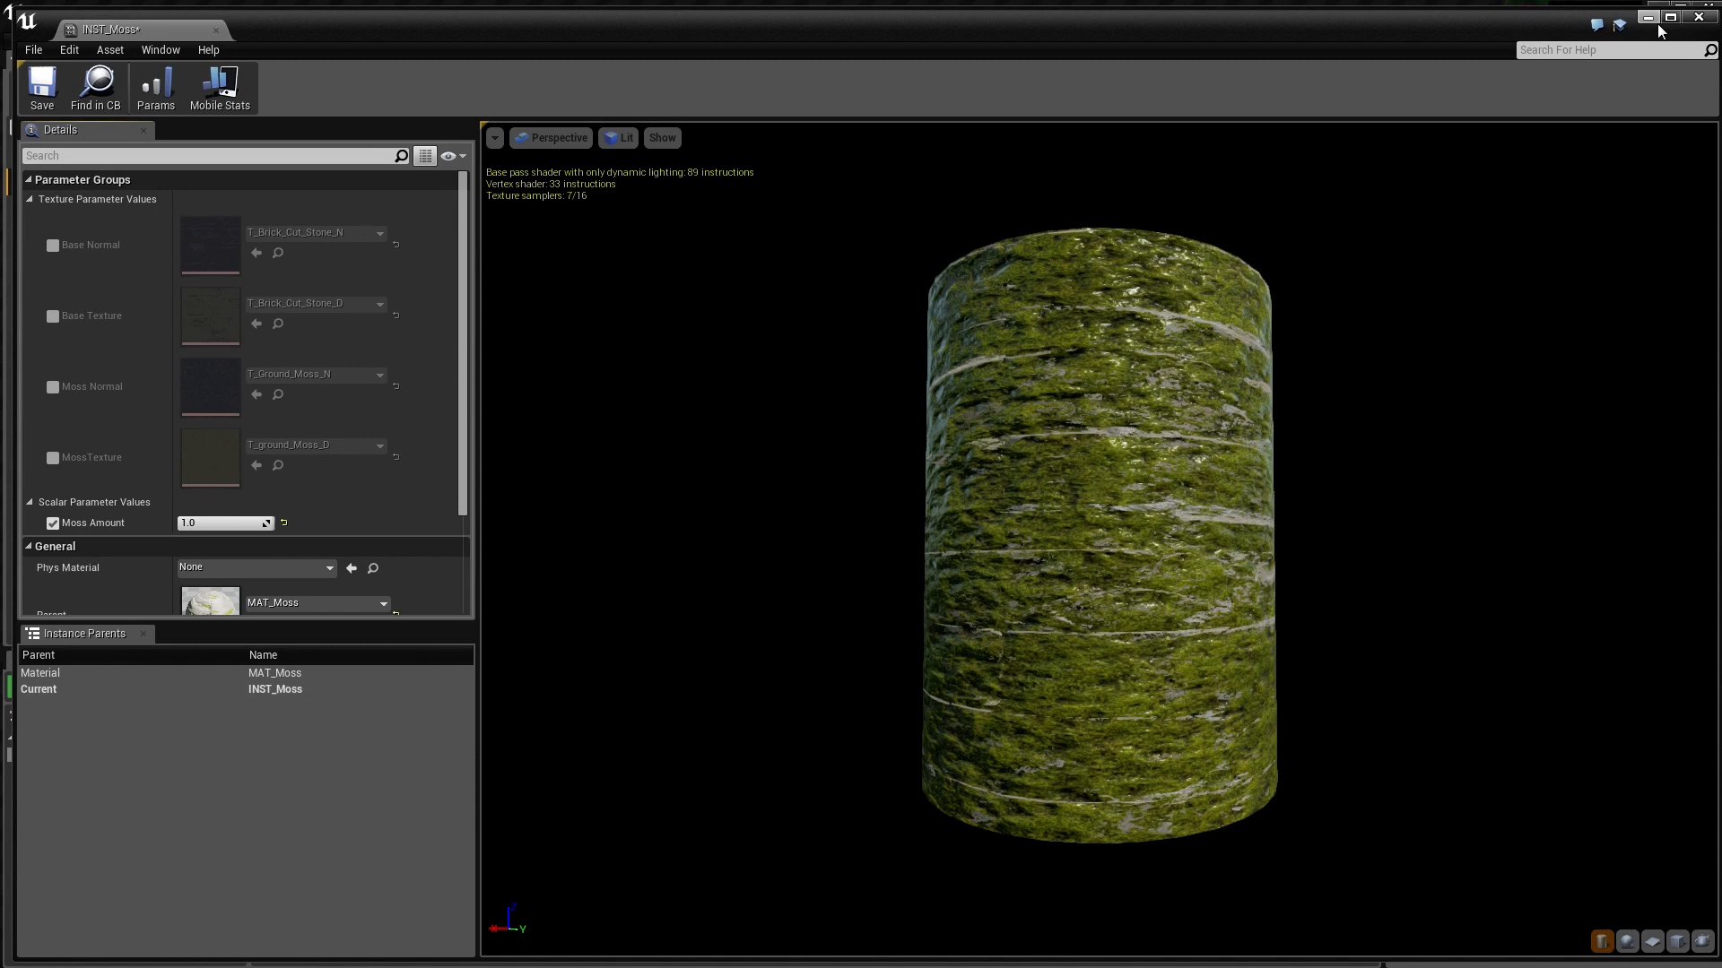
Create a new material named MAT_Moss in the Content folder and open it for editing
left_click(1649, 18)
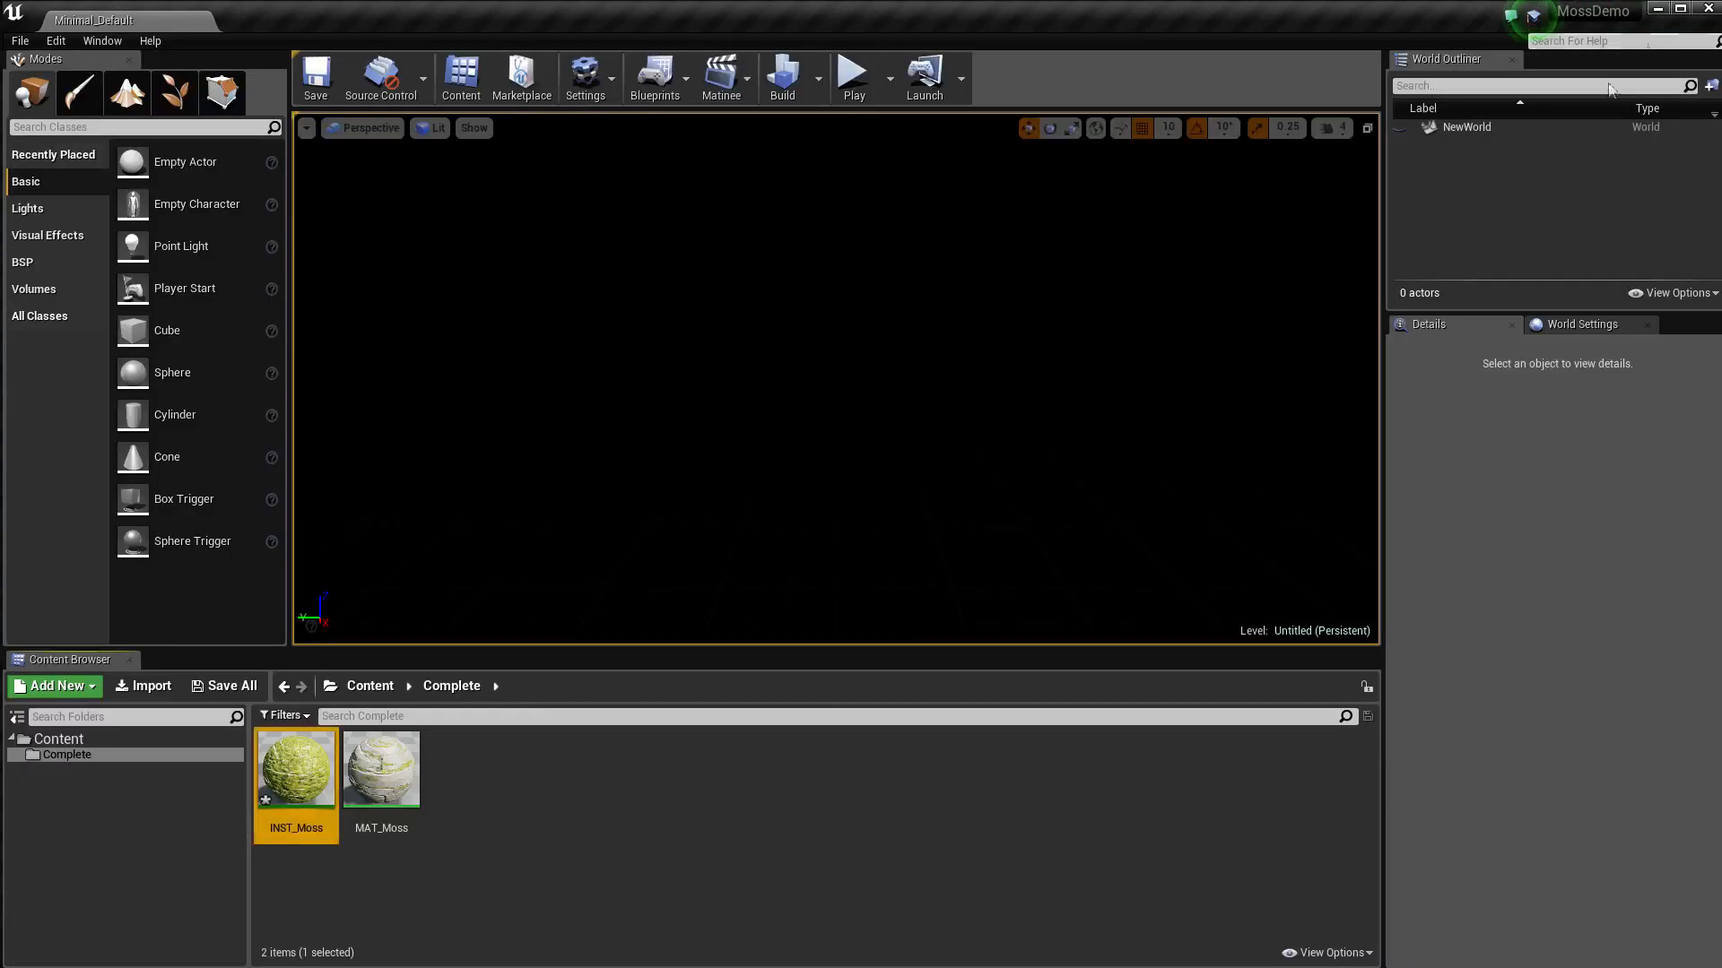
left_click(67, 740)
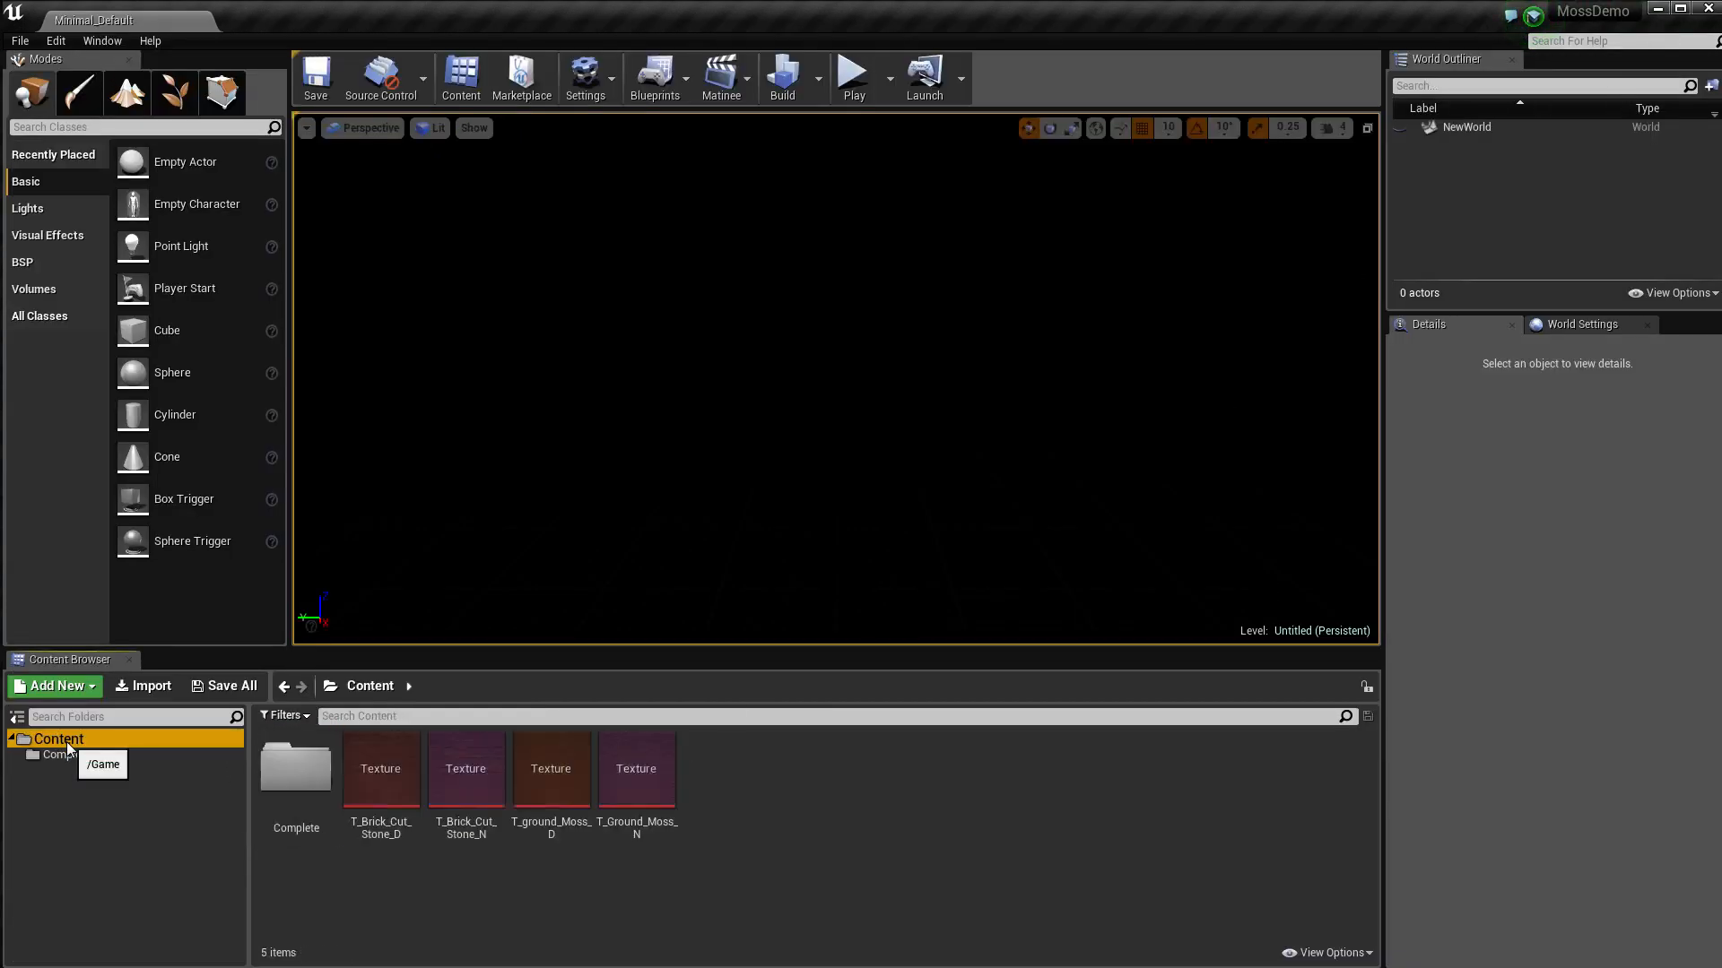
right_click(730, 833)
left_click(815, 548)
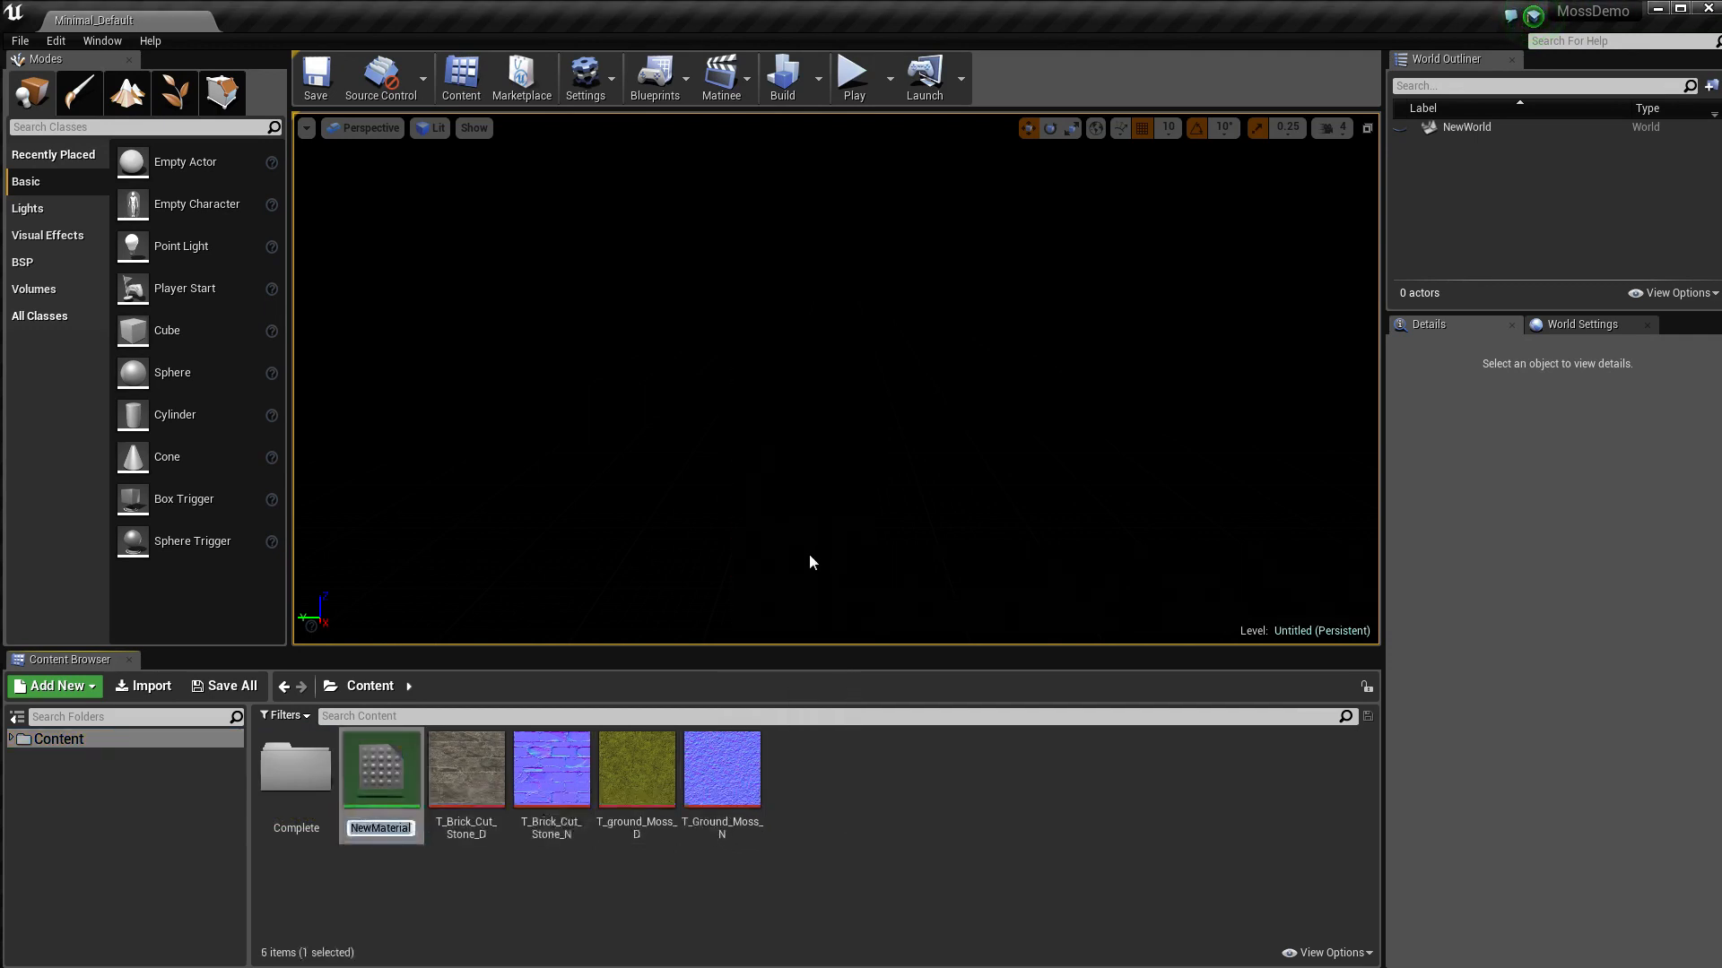
type("MAT_Moss")
key("Return")
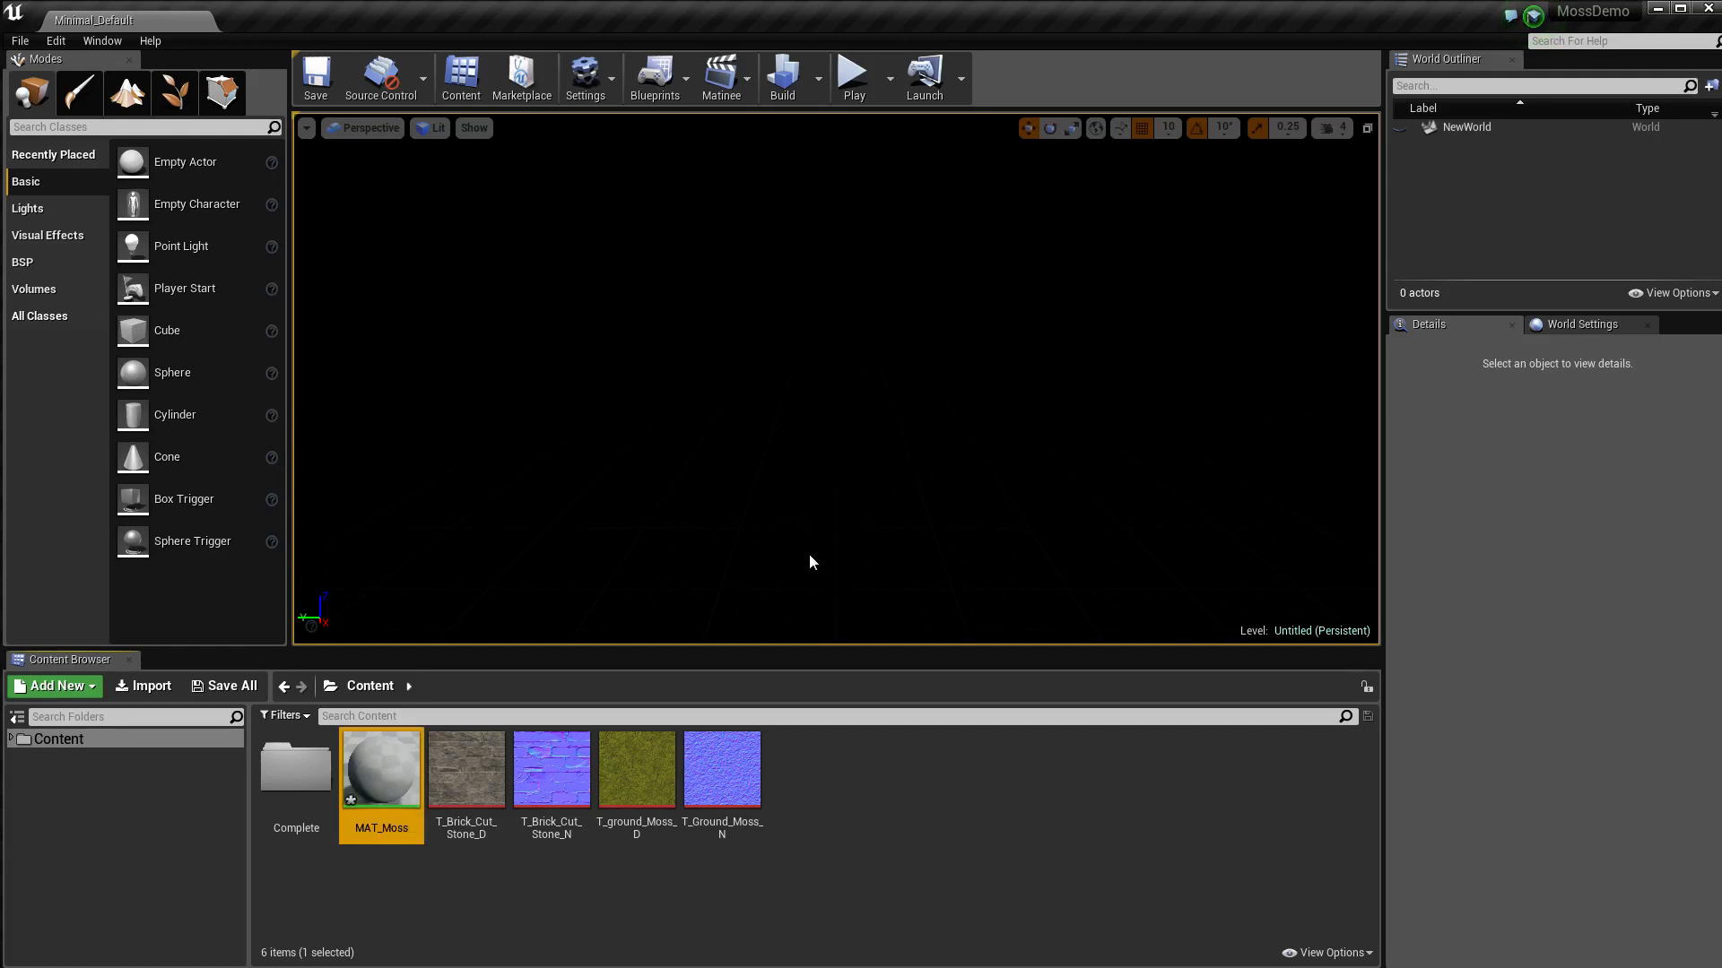
double_click(389, 783)
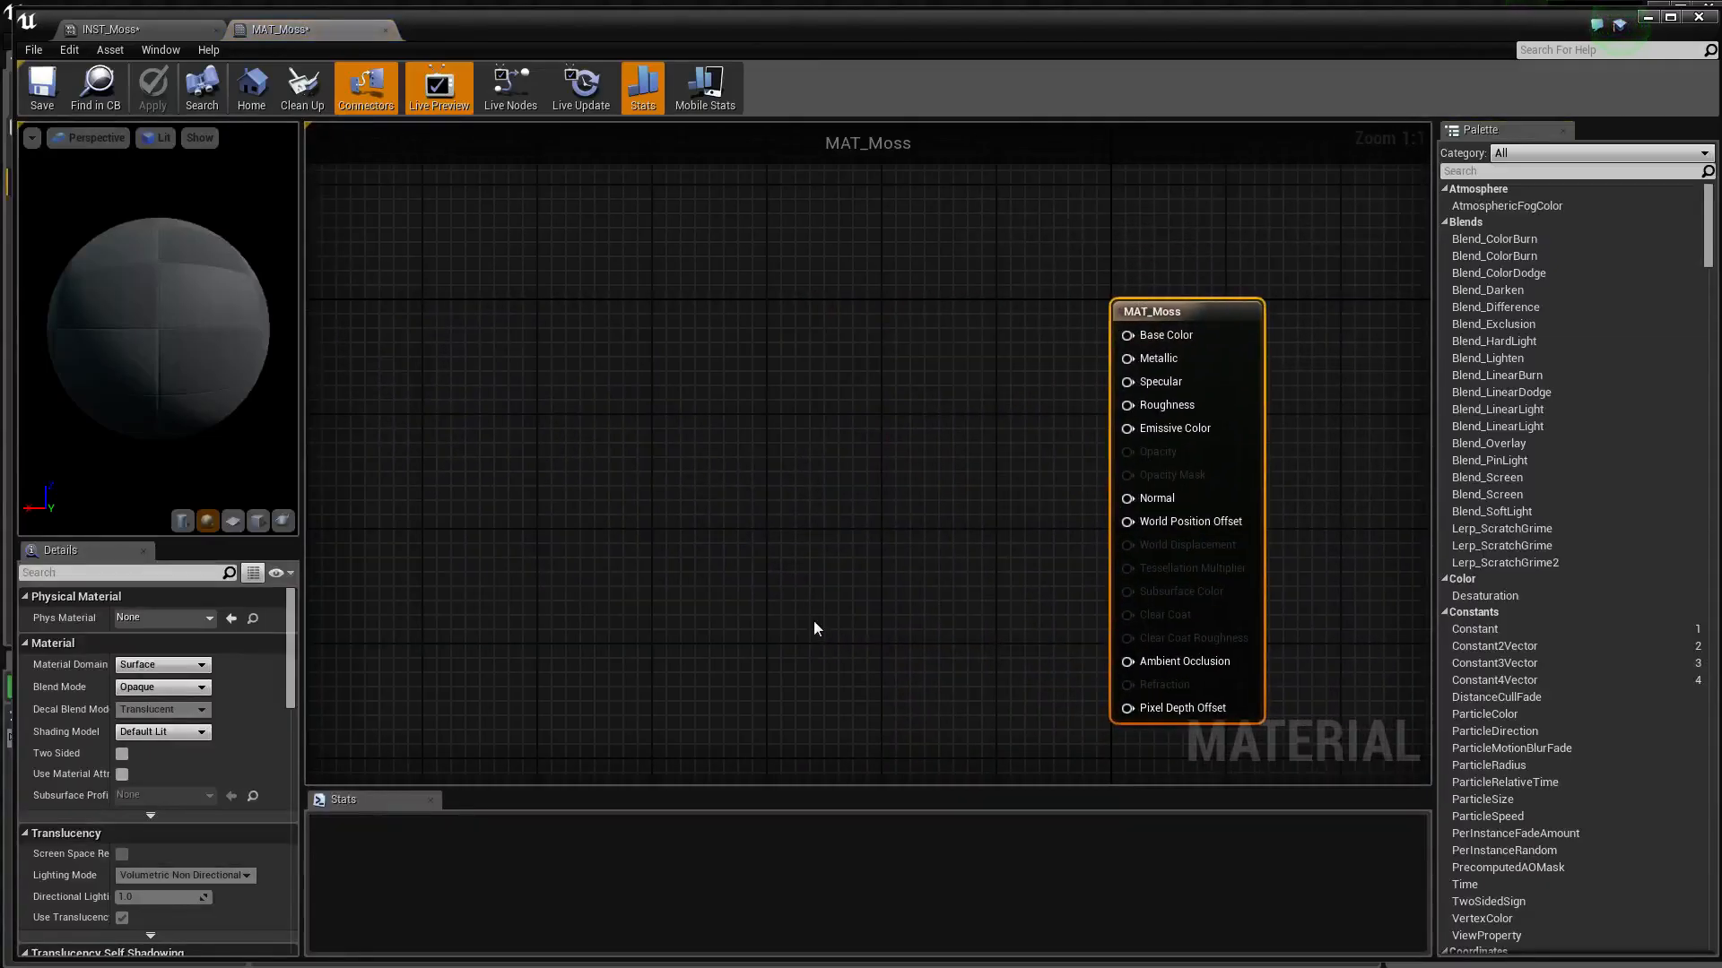
Add a TextureSampleParameter2D node to the MAT_Moss material graph
right_click(485, 409)
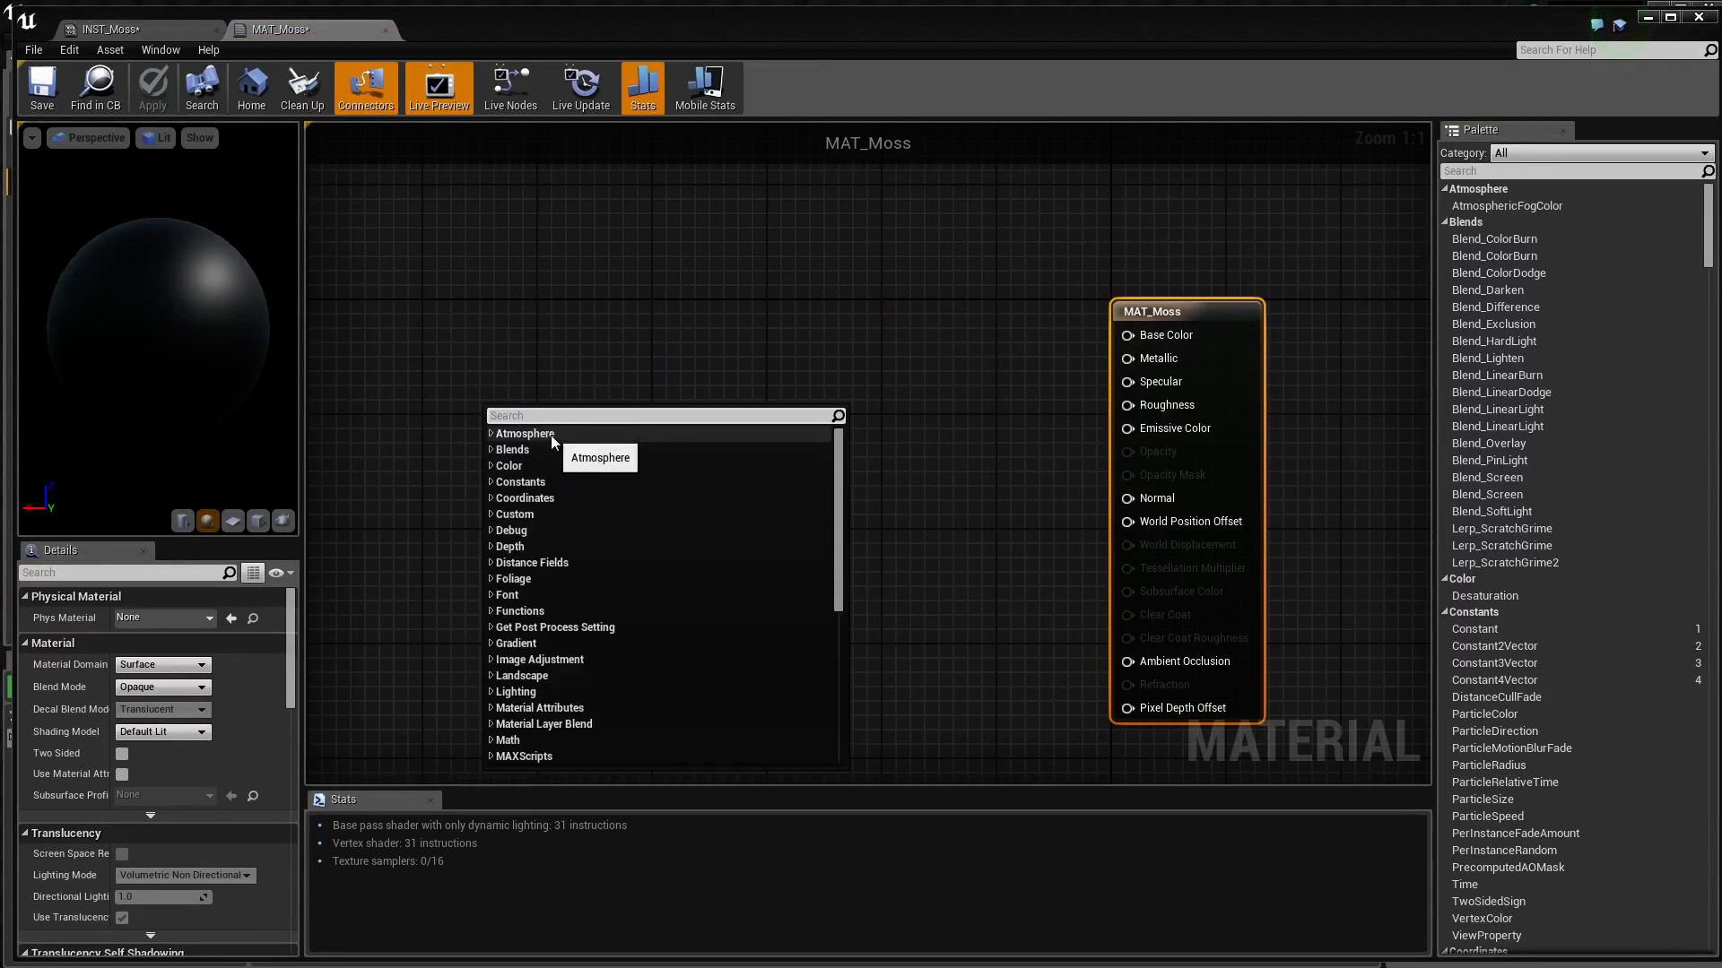
type("Paramete")
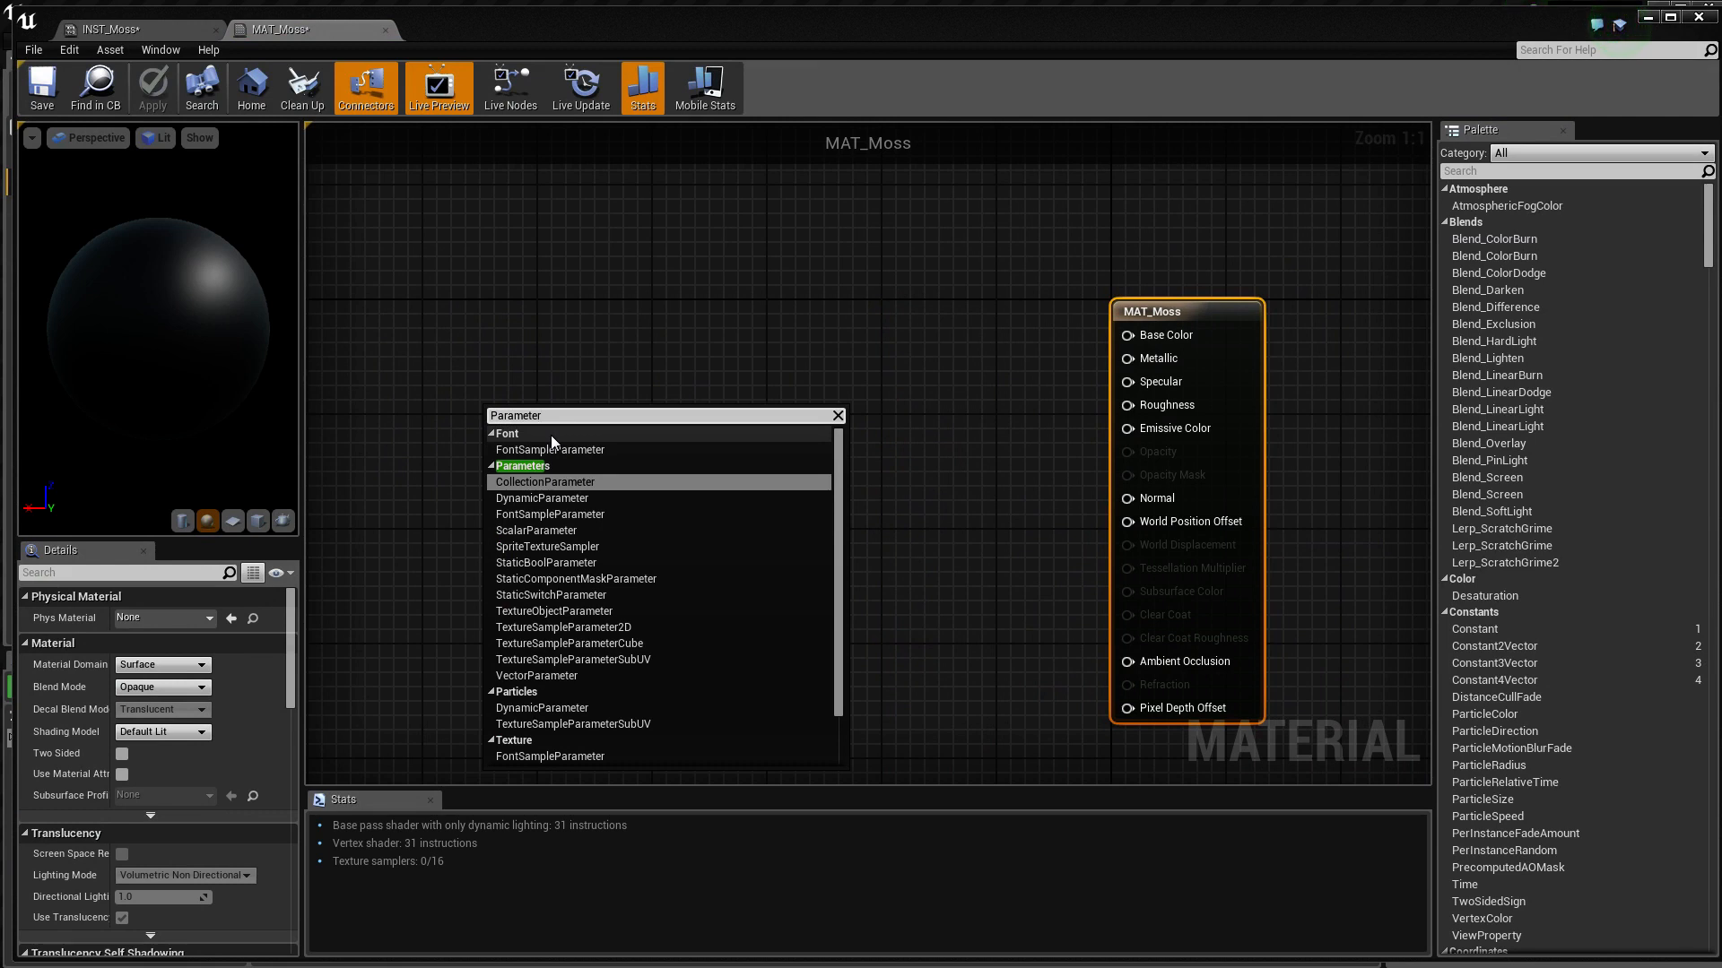
type("r")
key("Down")
key("Down")
key("Down")
key("Down")
key("Down")
key("Down")
key("Down")
key("Down")
key("Down")
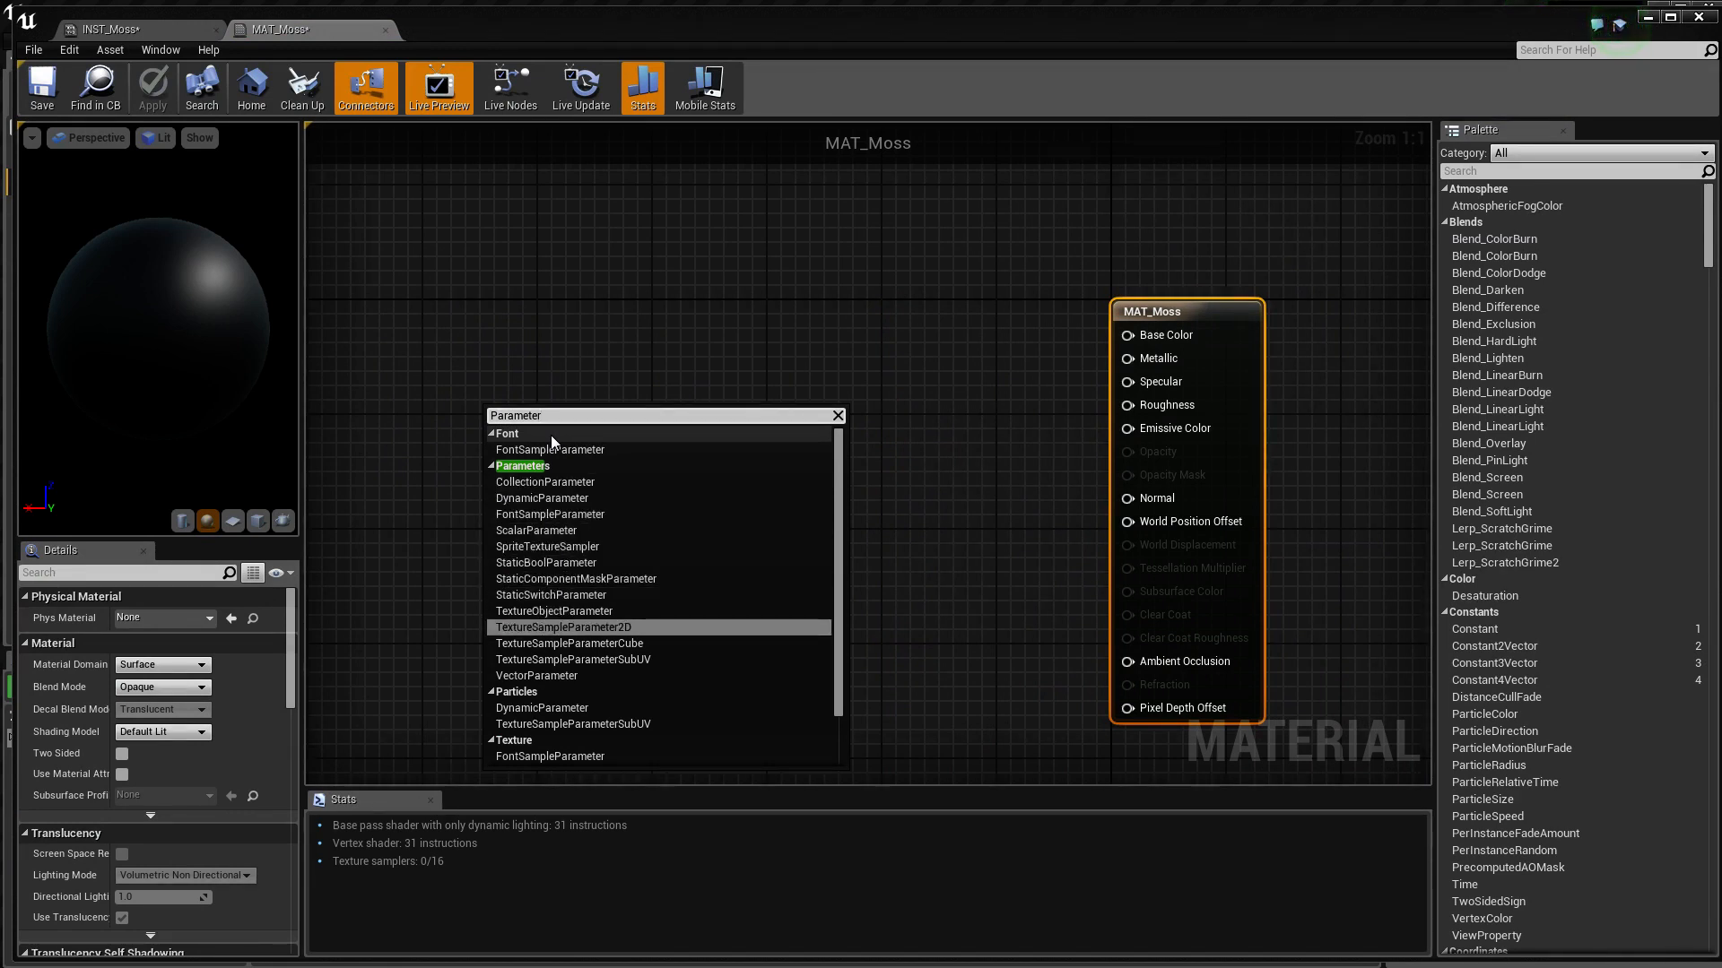
key("Return")
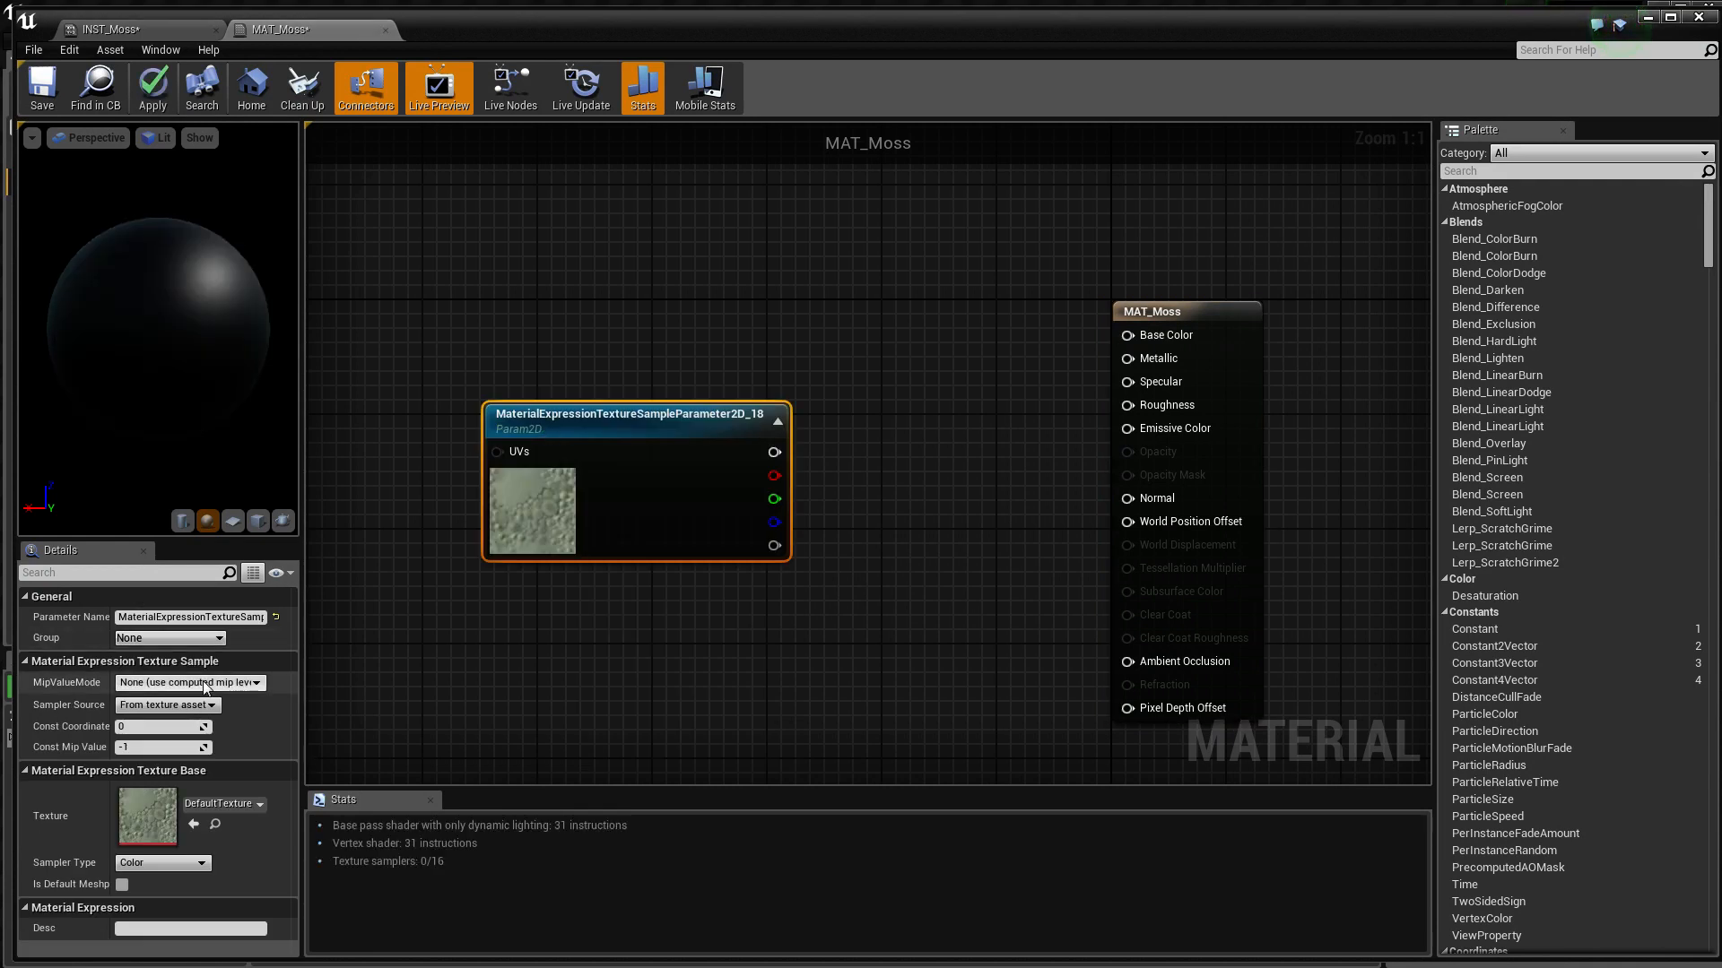
Name the texture parameter Base Texture and place its node well away from the material's main node
left_click(229, 618)
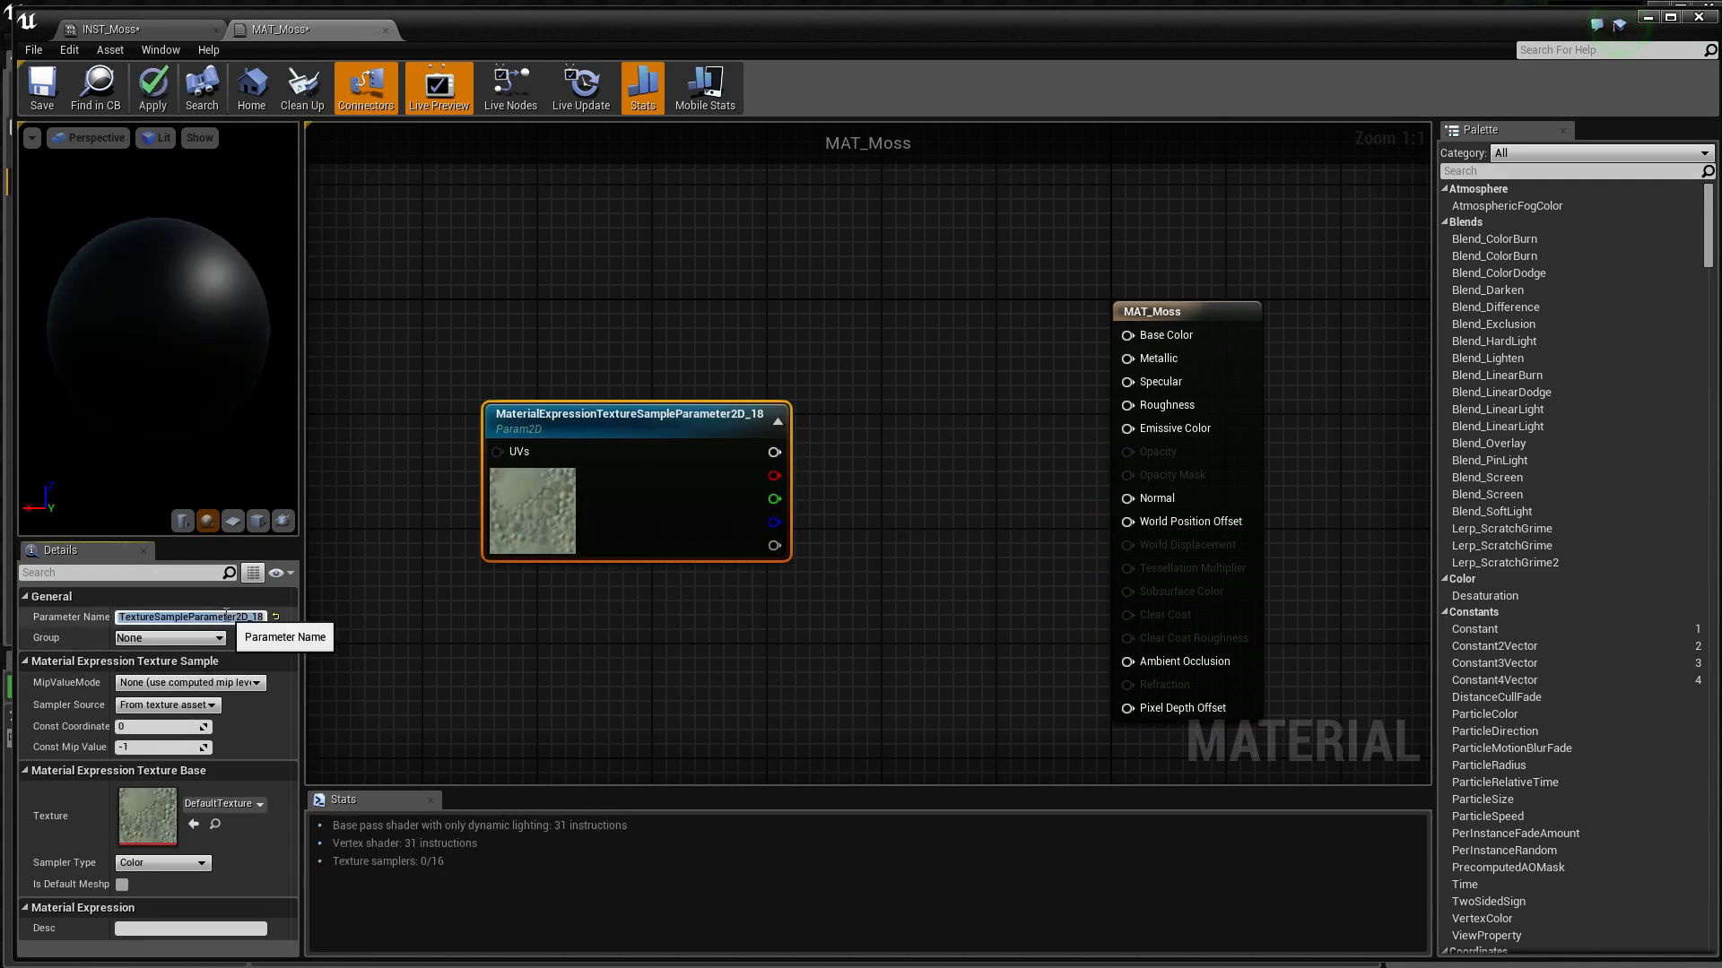
type("Base")
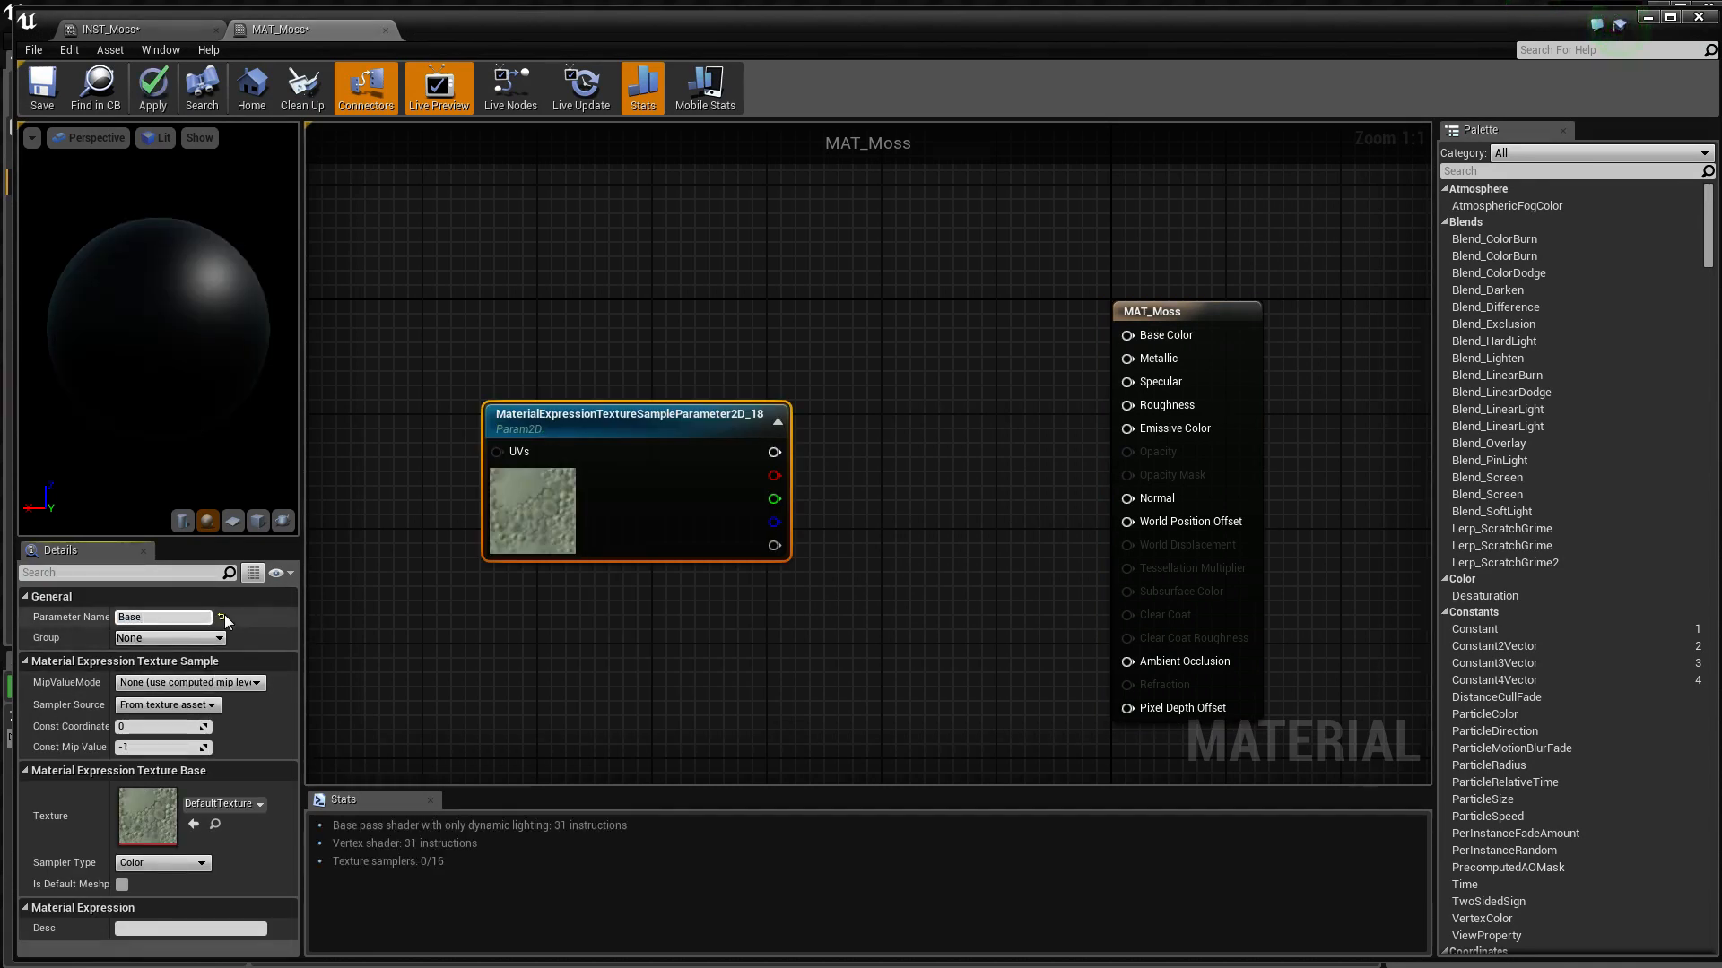
type(" Texture")
key("Return")
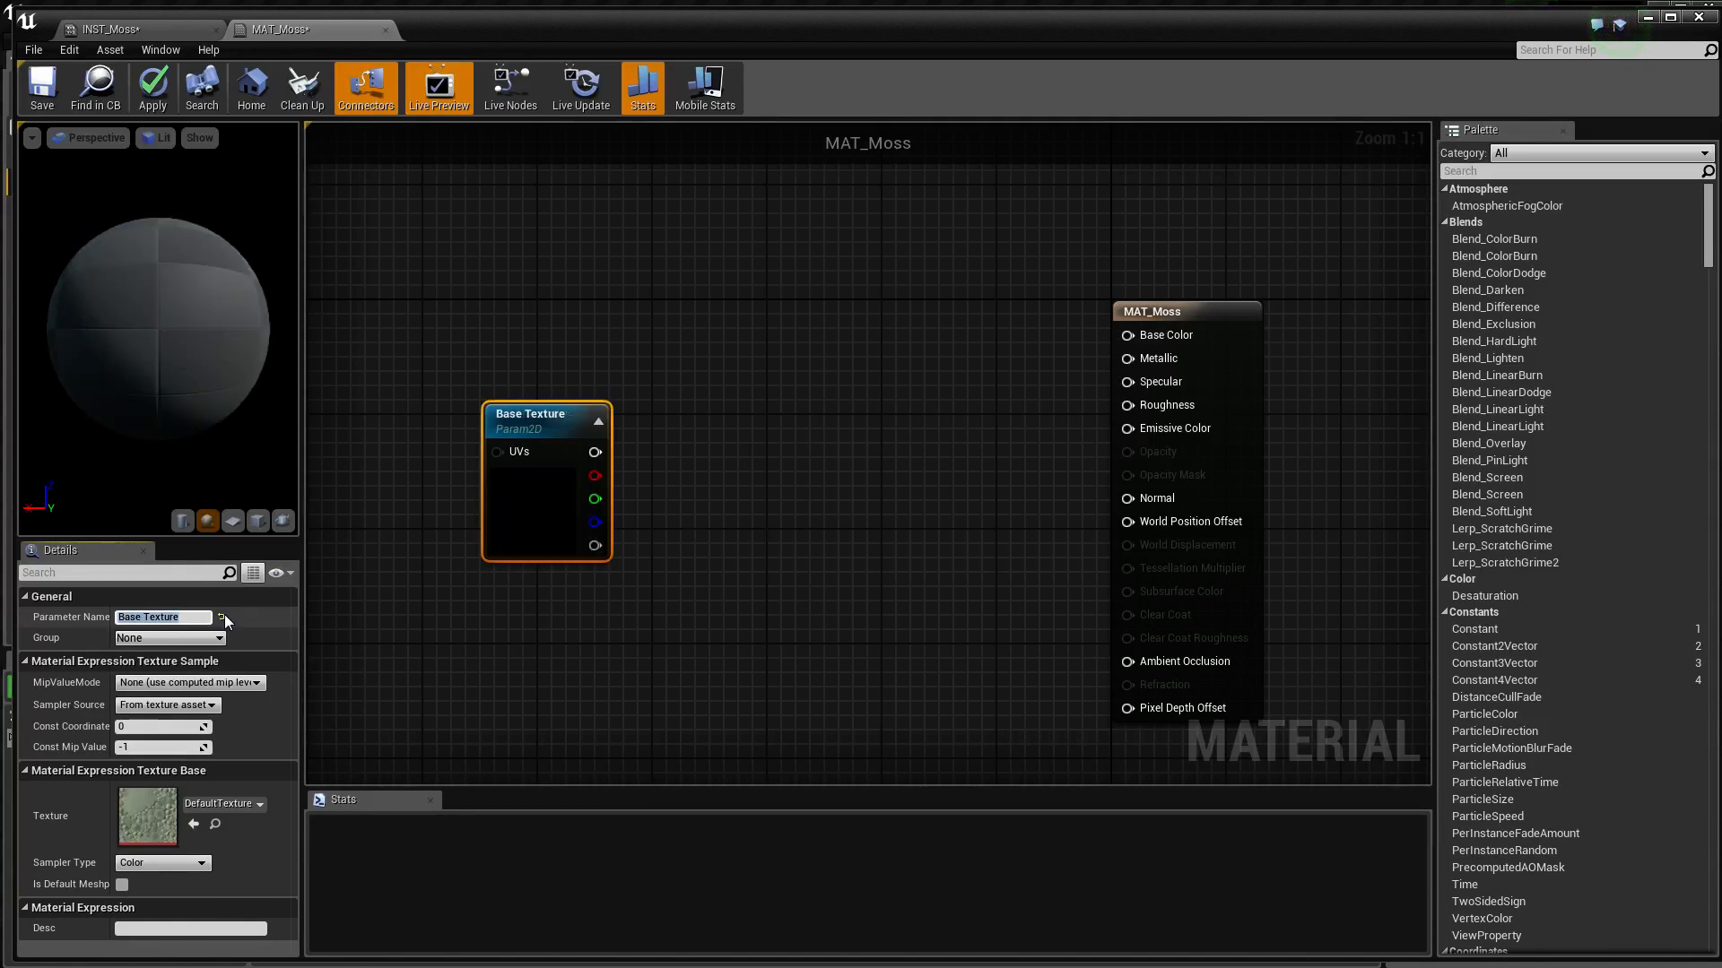
right_click_drag(696, 358, 831, 454)
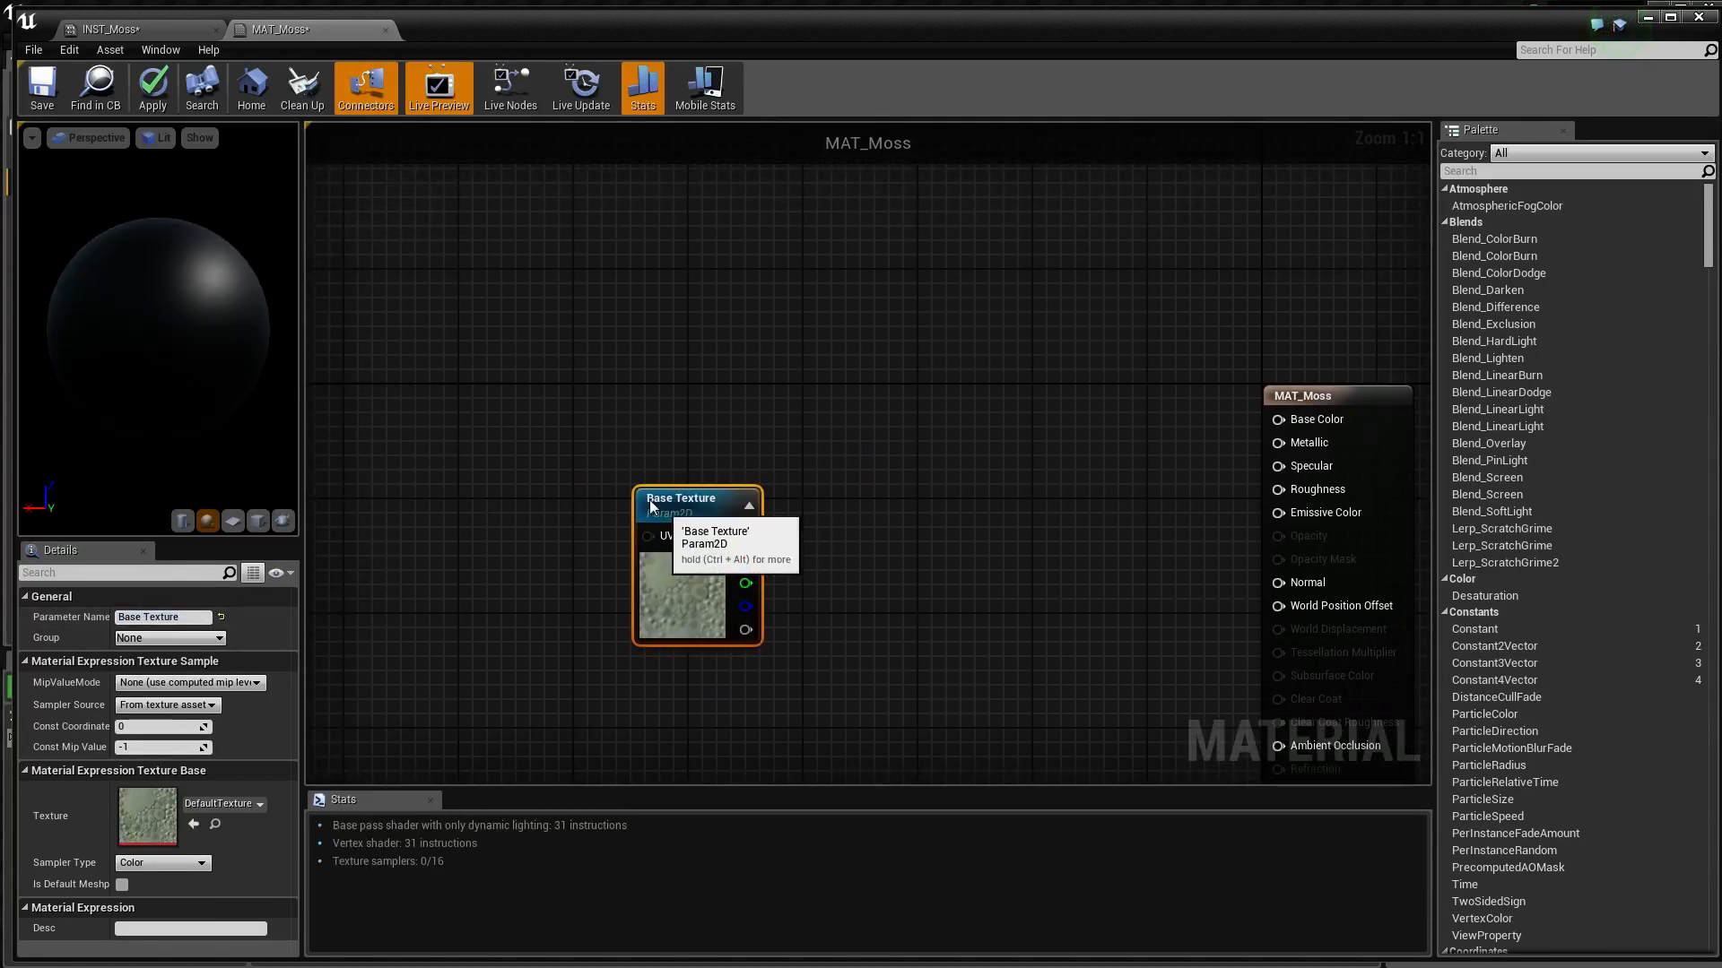
left_click_drag(649, 498, 502, 439)
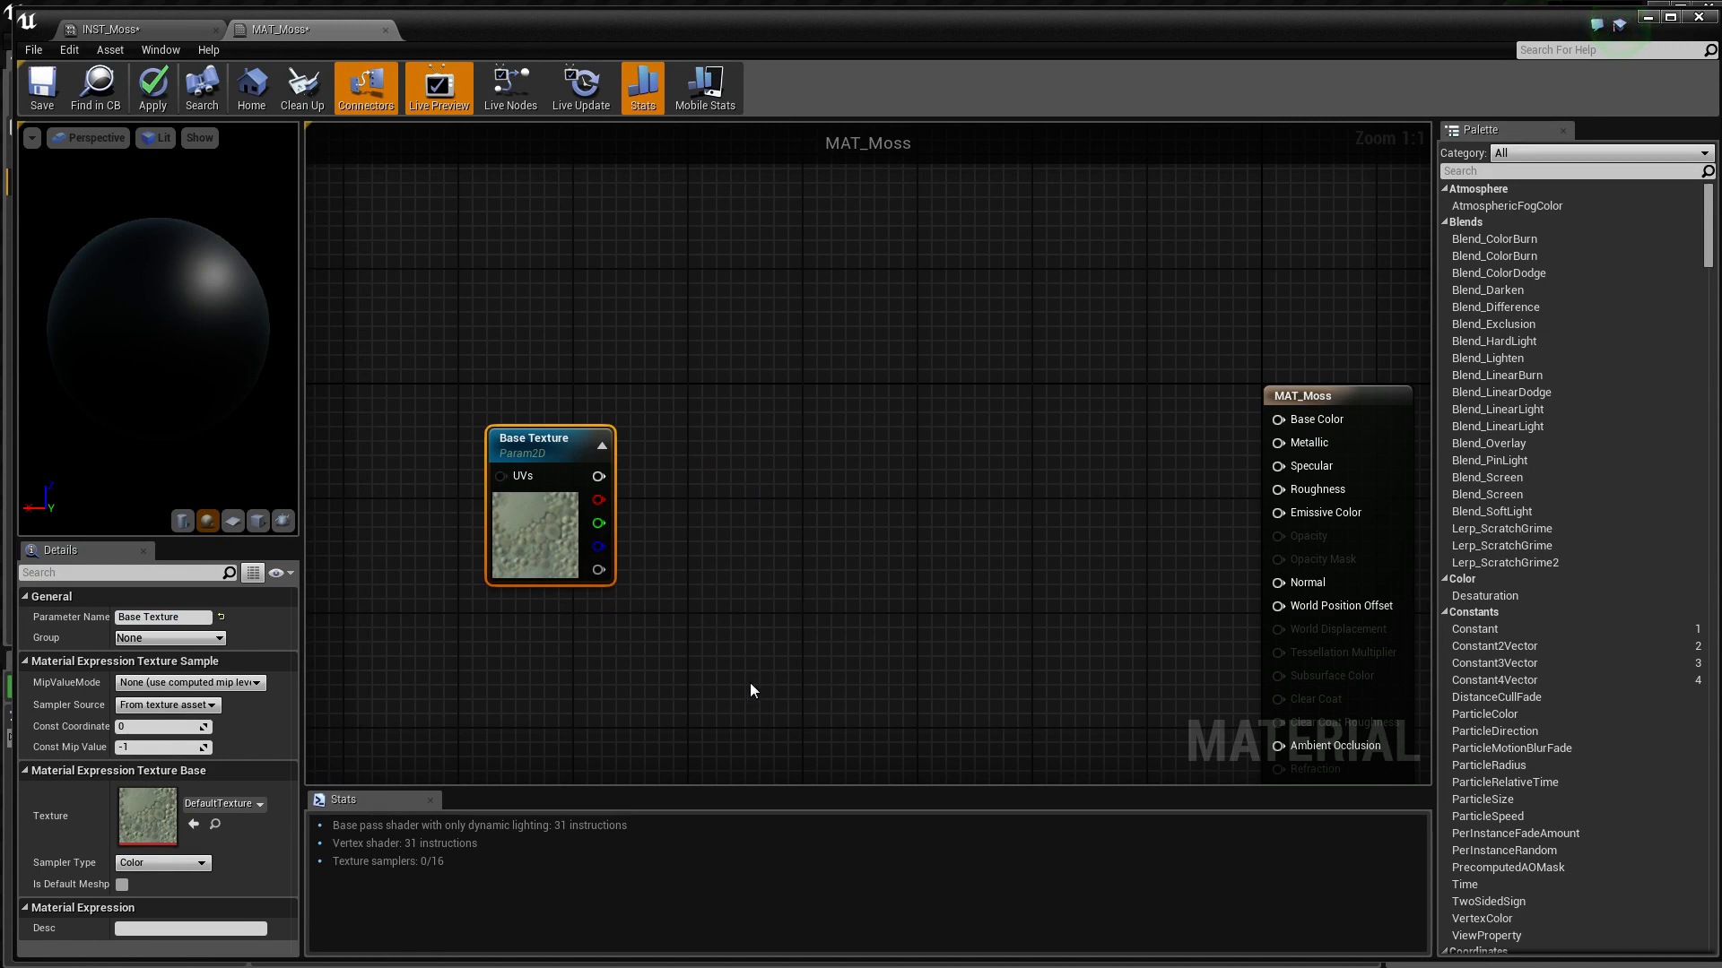
Add a ScalarParameter node to the graph below the Base Texture node
right_click(703, 669)
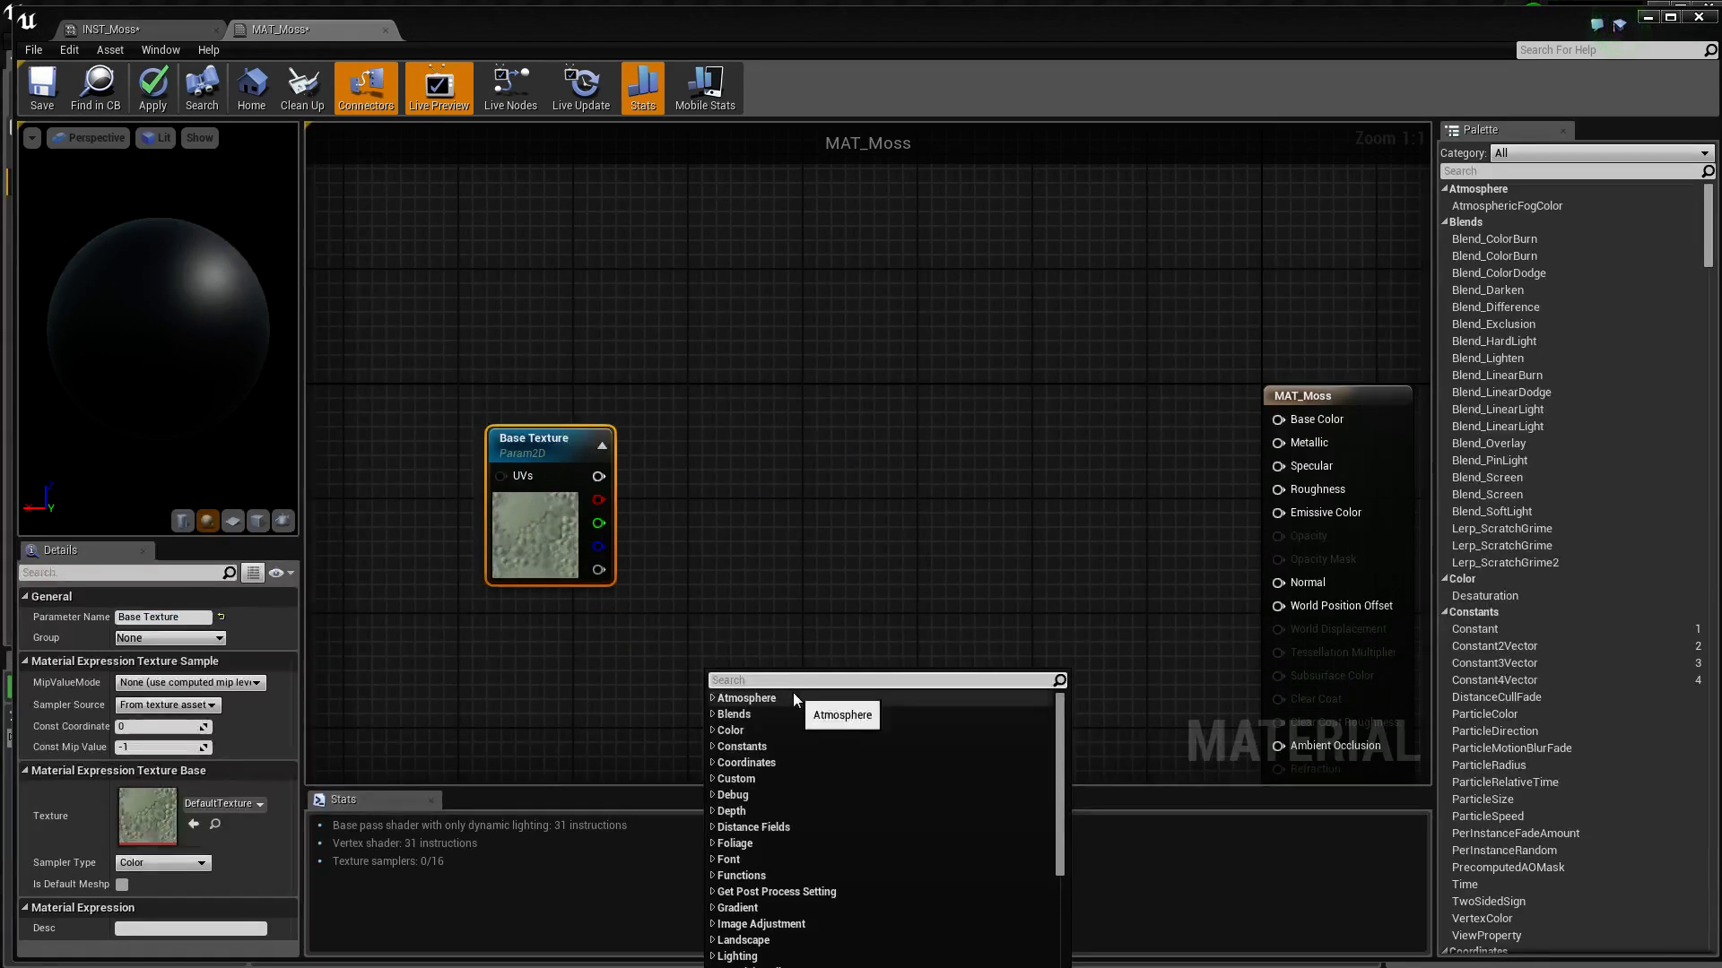
type("p")
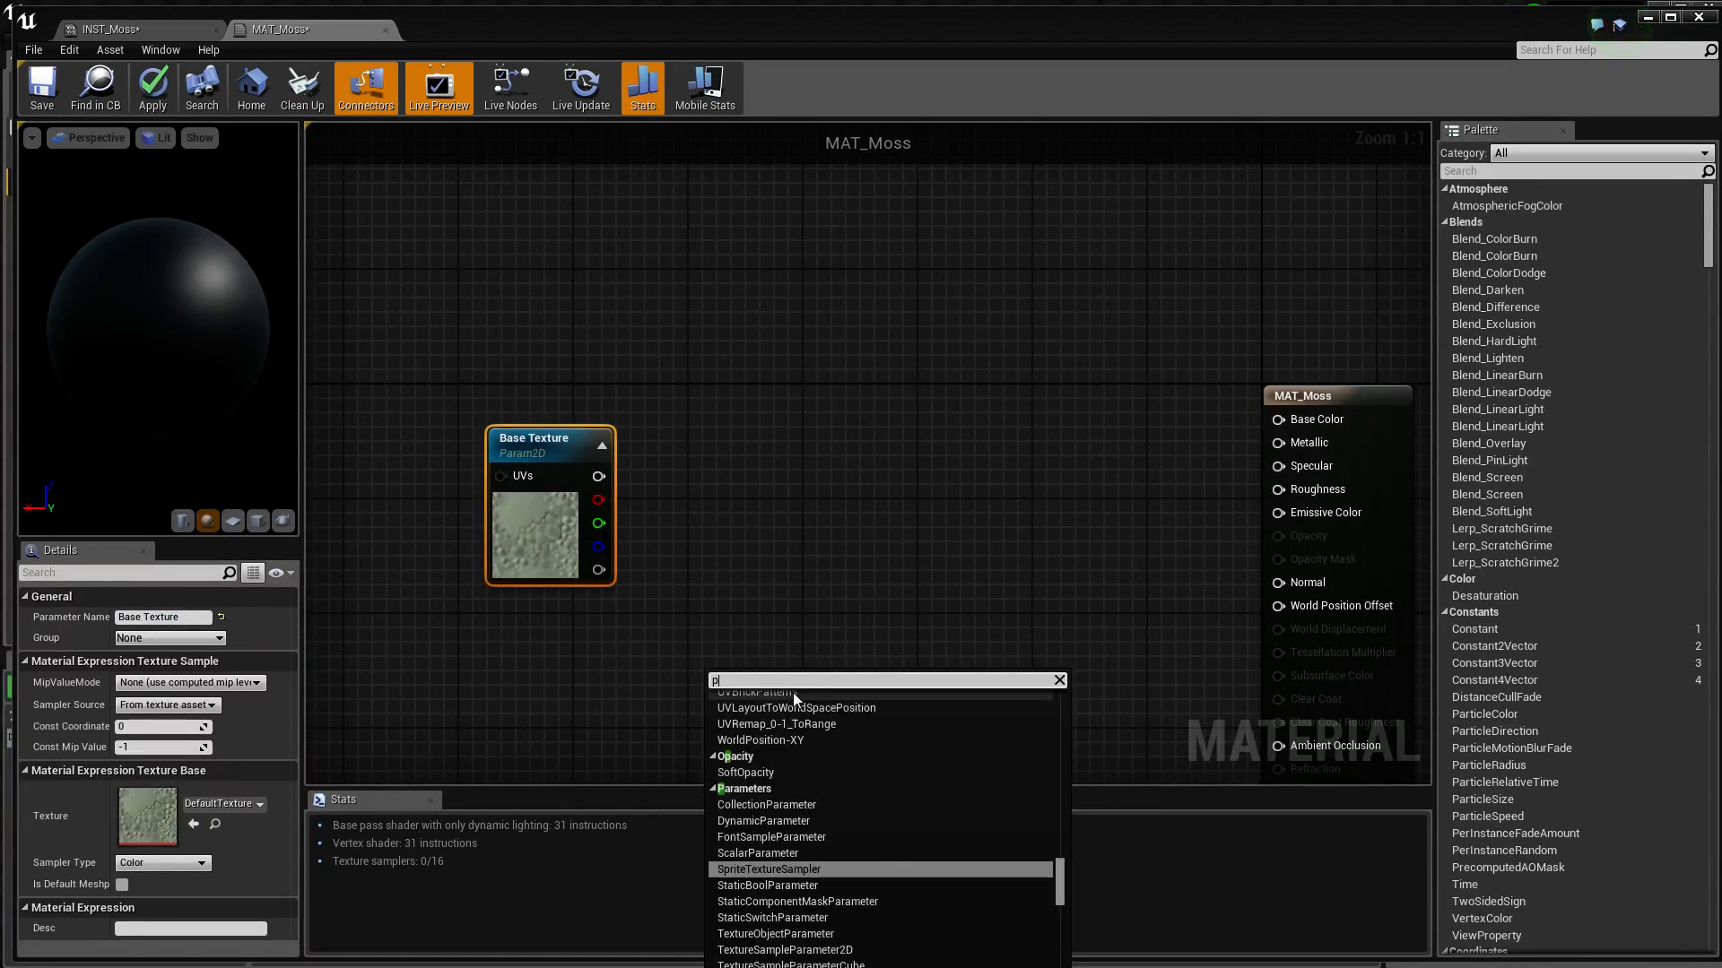
type("arame")
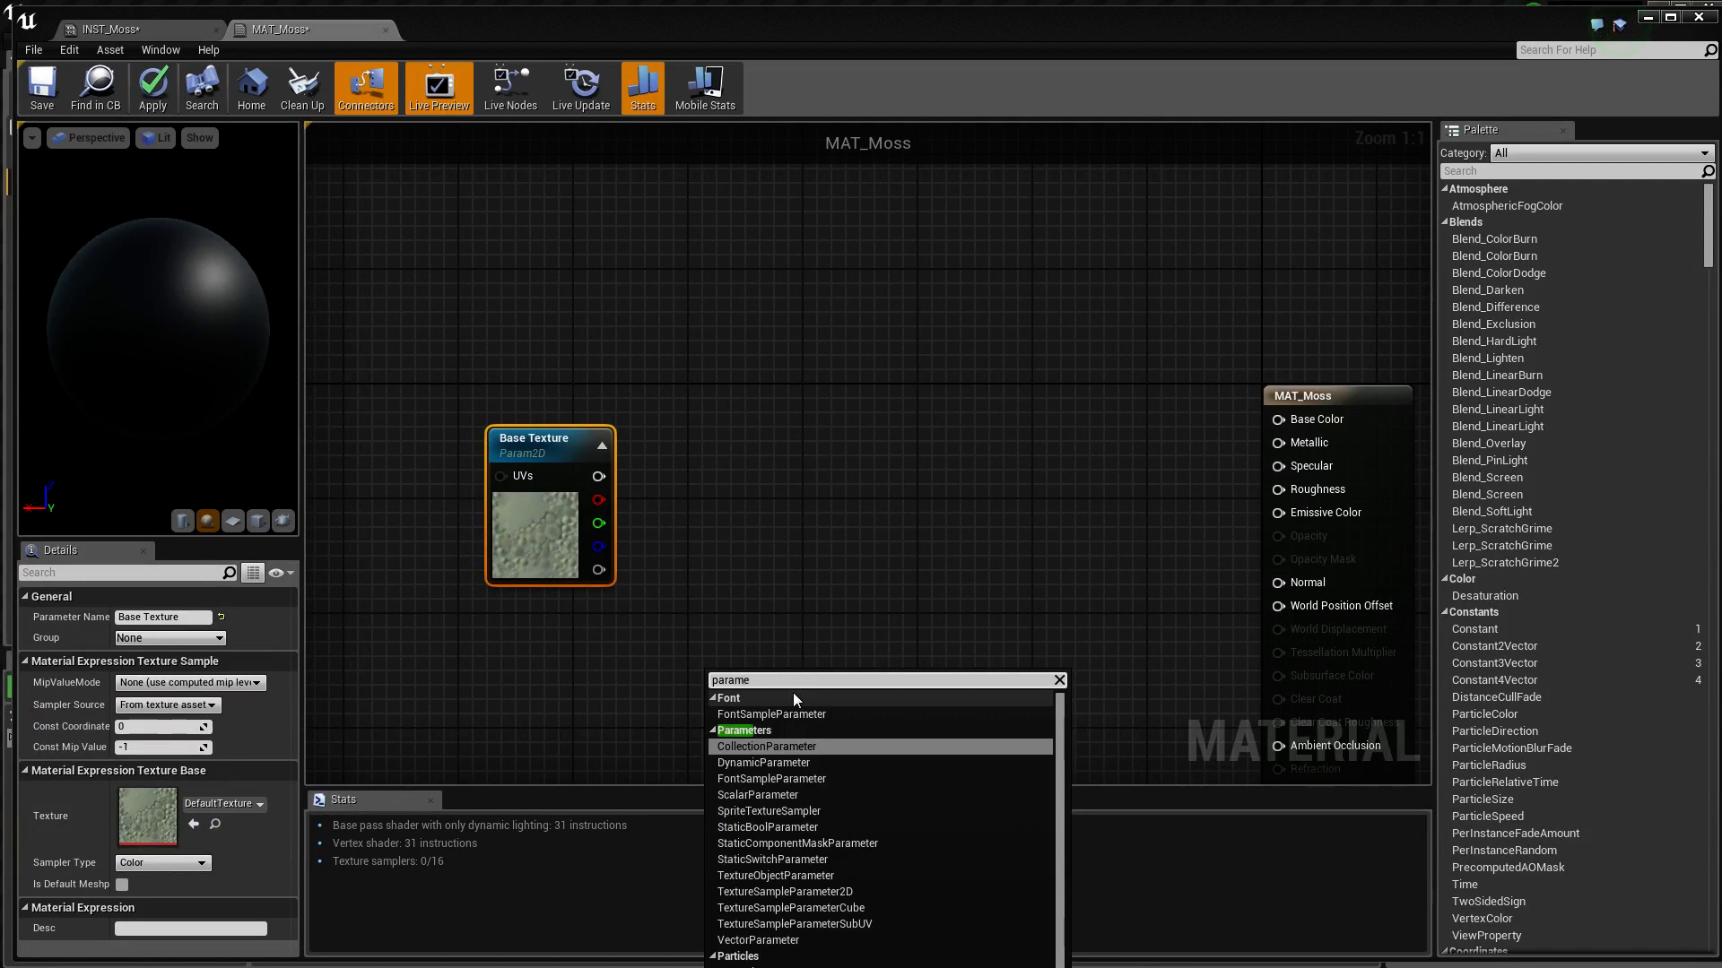
type("t")
key("Down")
key("Down")
key("Return")
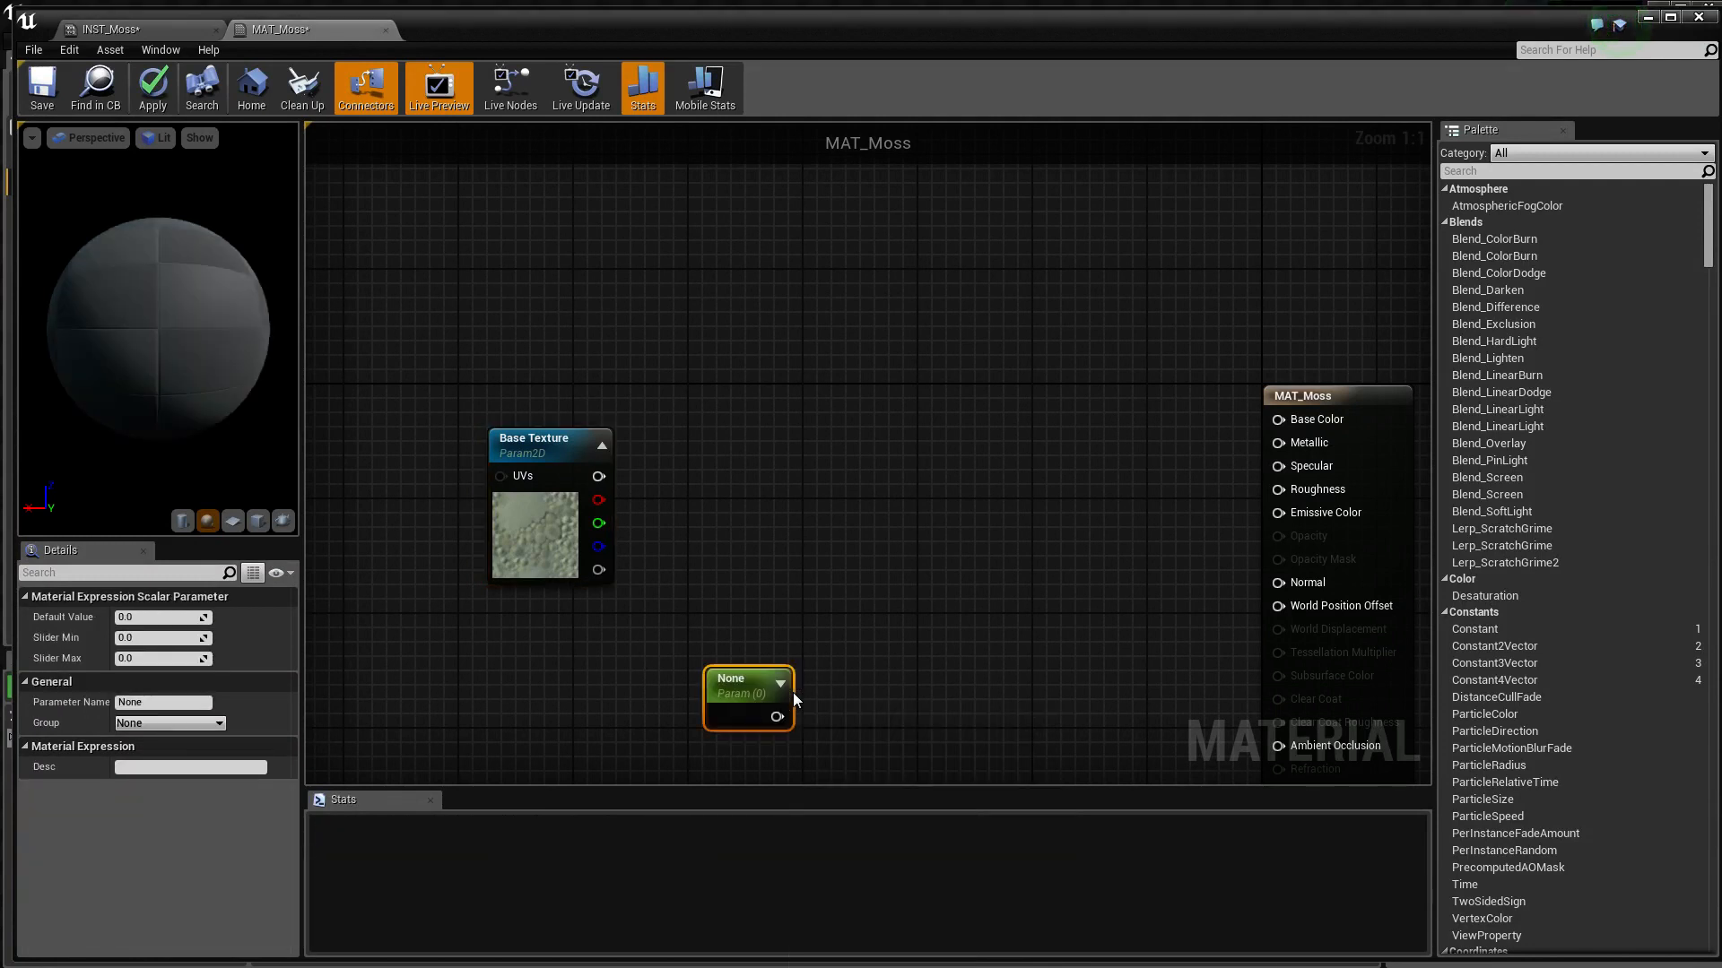
Name the scalar parameter Moss Amount and set its slider maximum to 1
left_click(161, 702)
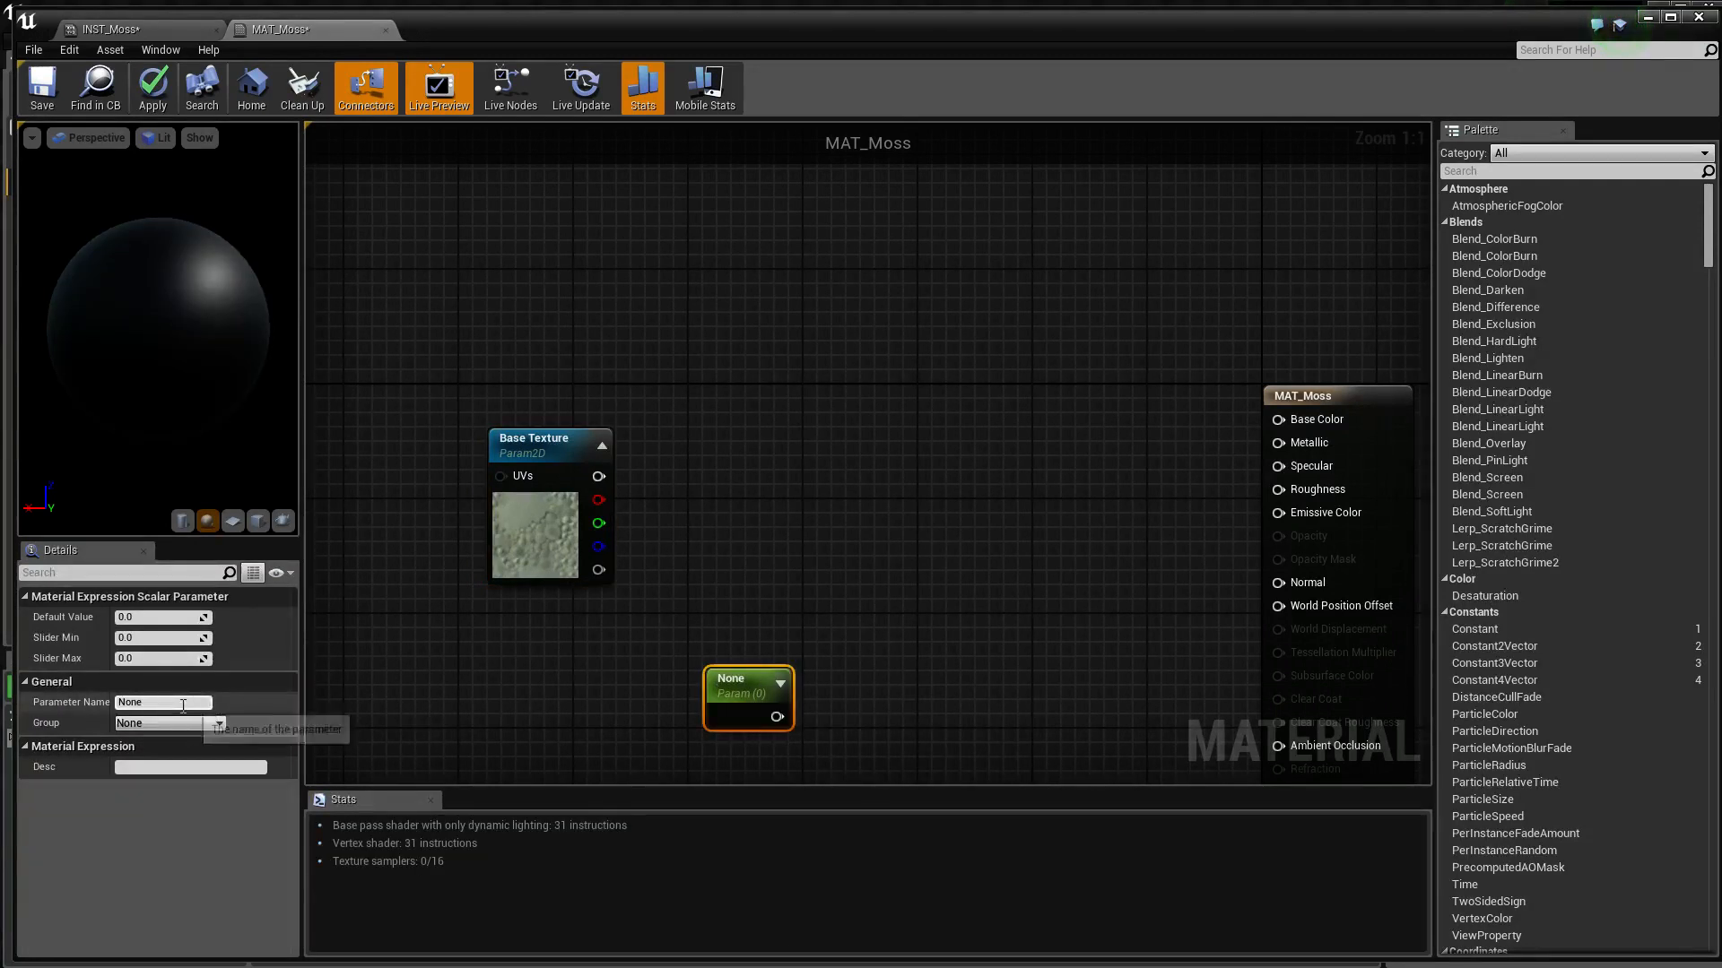
type("Moss Amount")
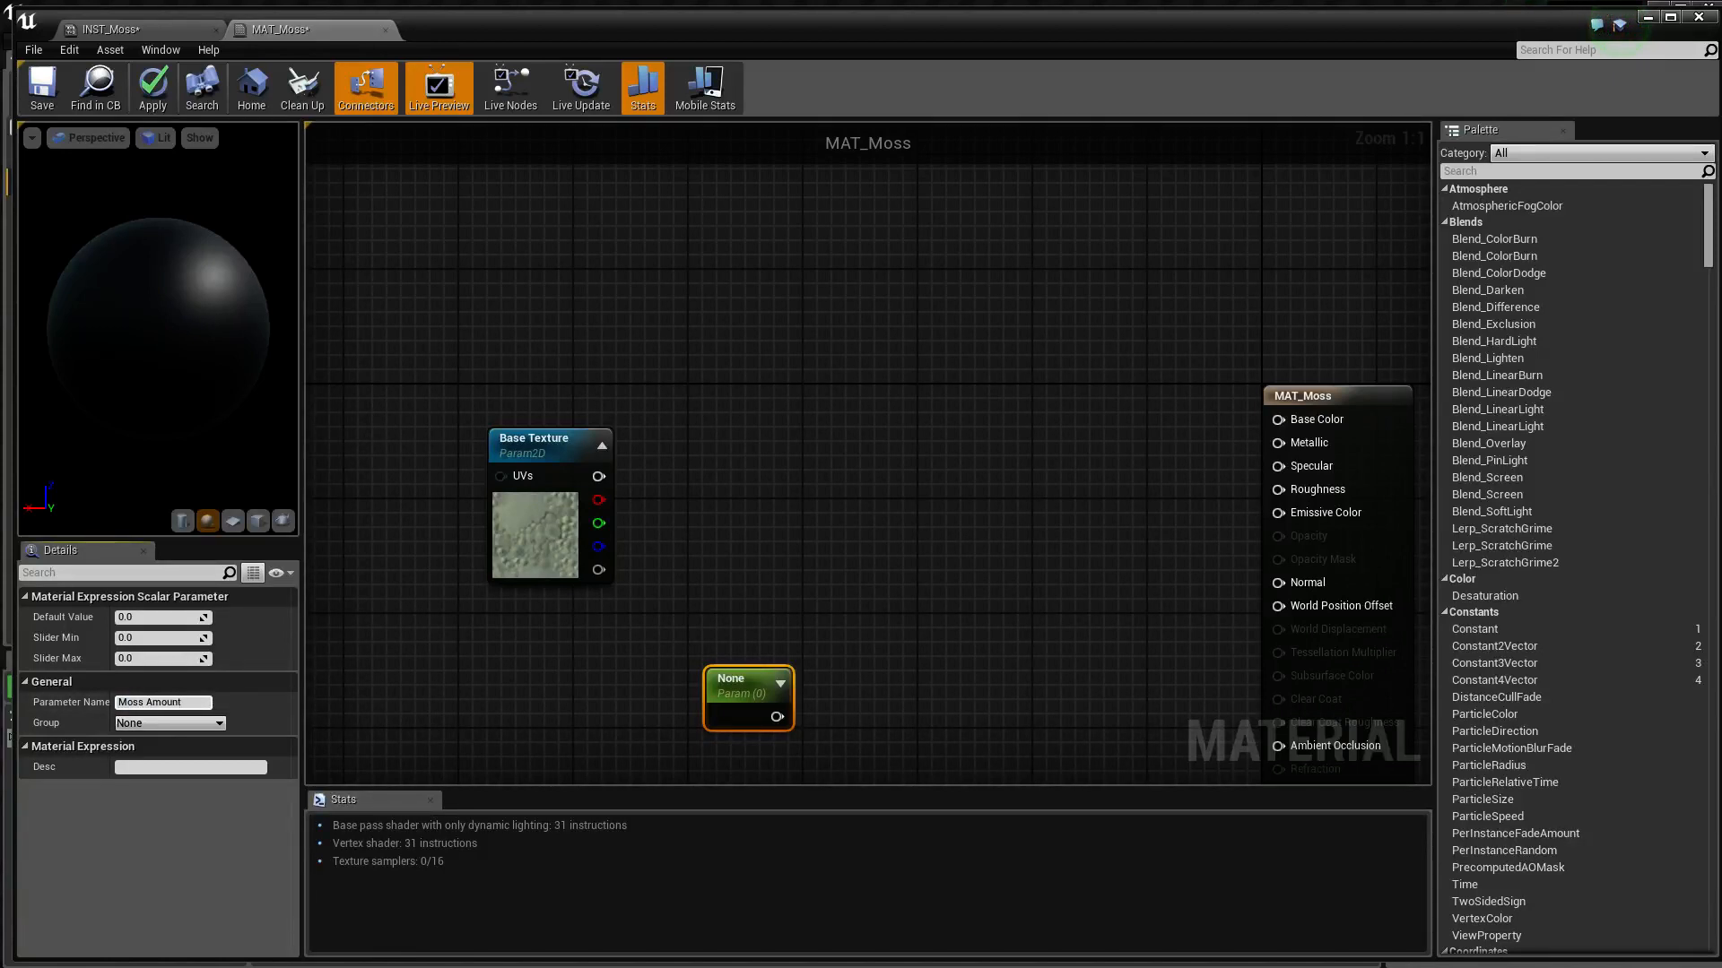
key("Return")
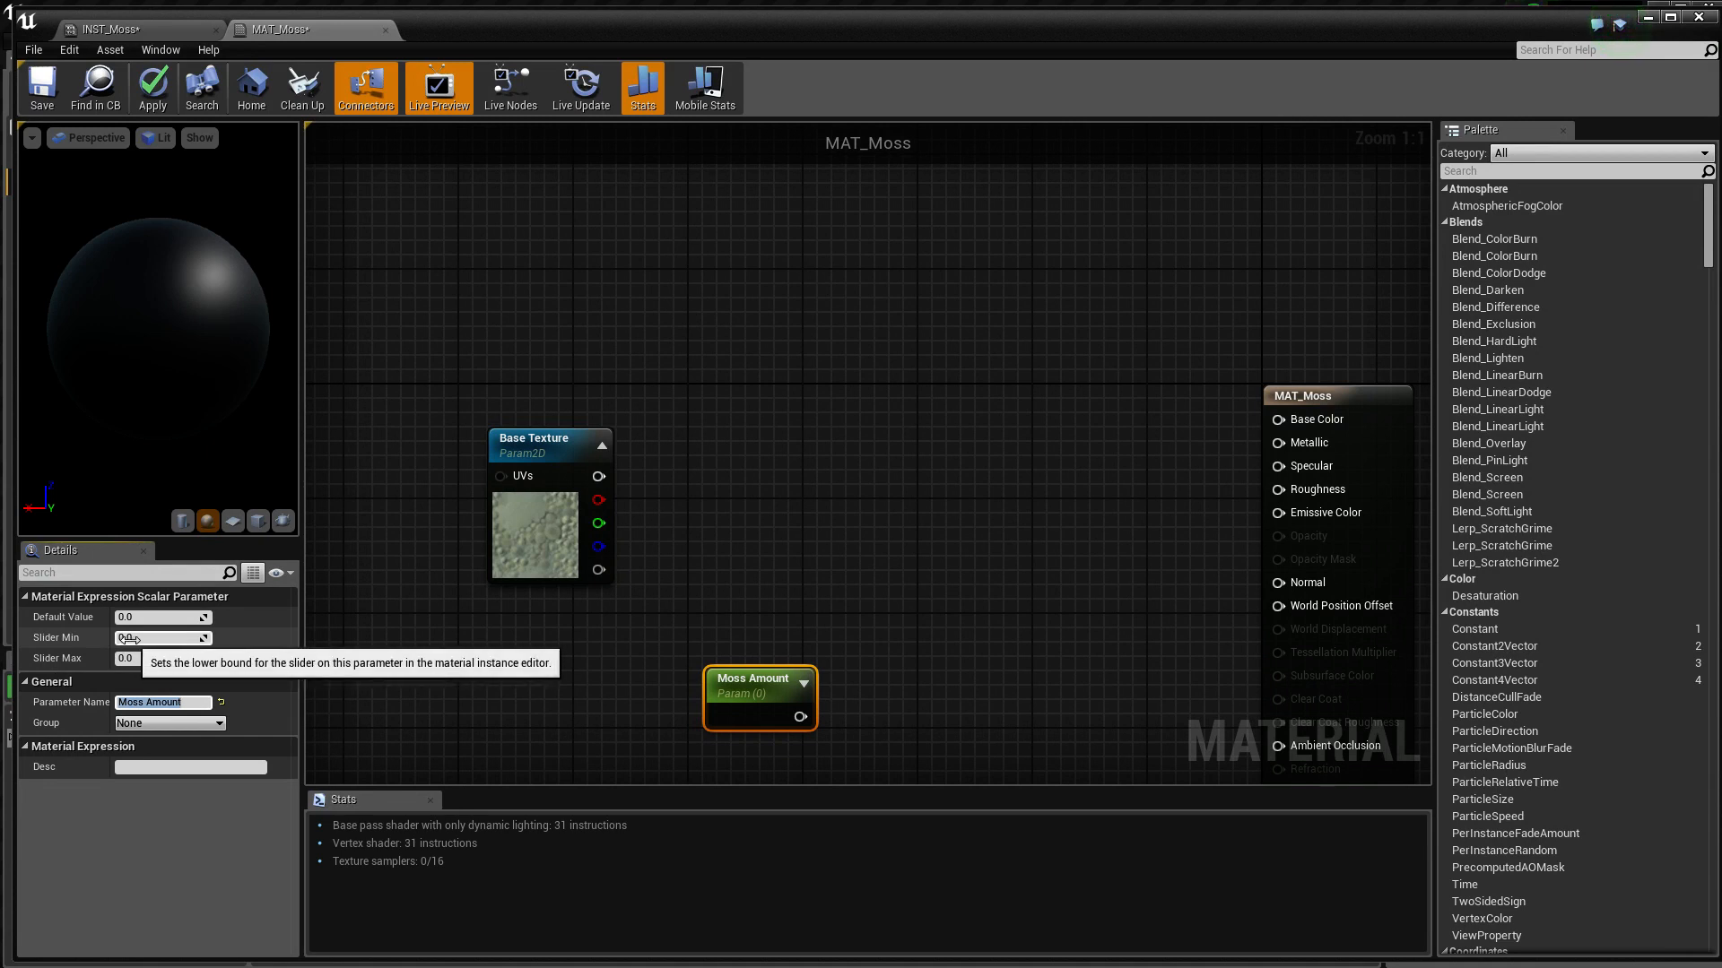
left_click(137, 659)
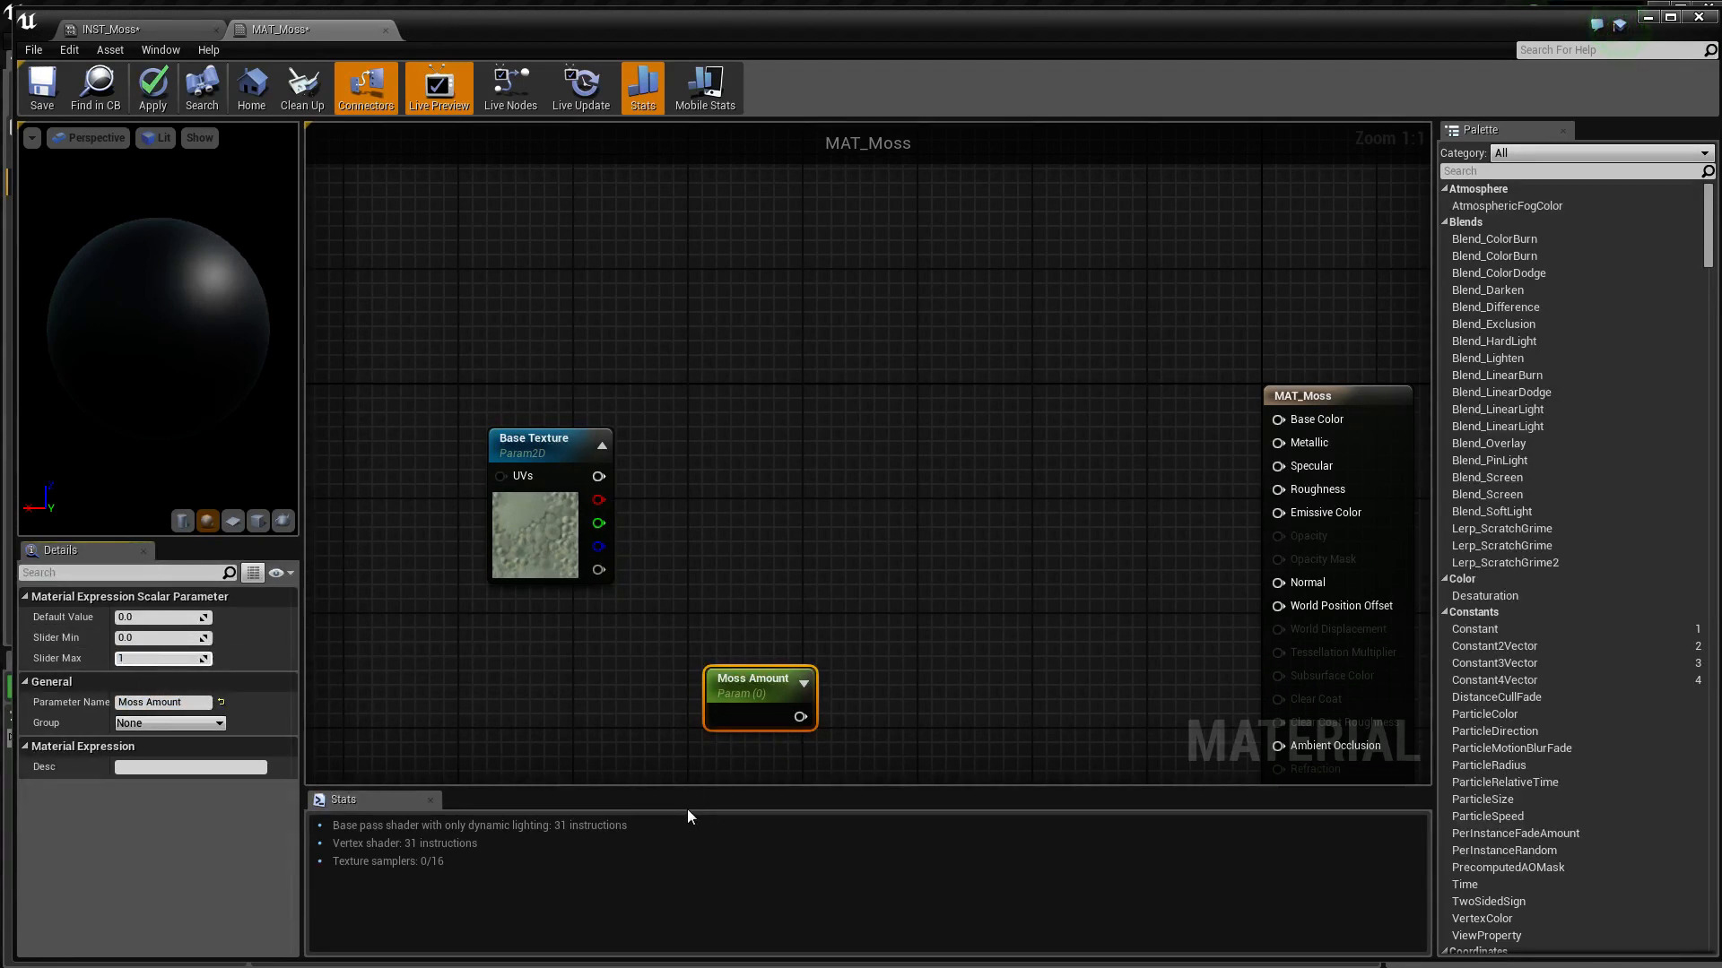
key("Return")
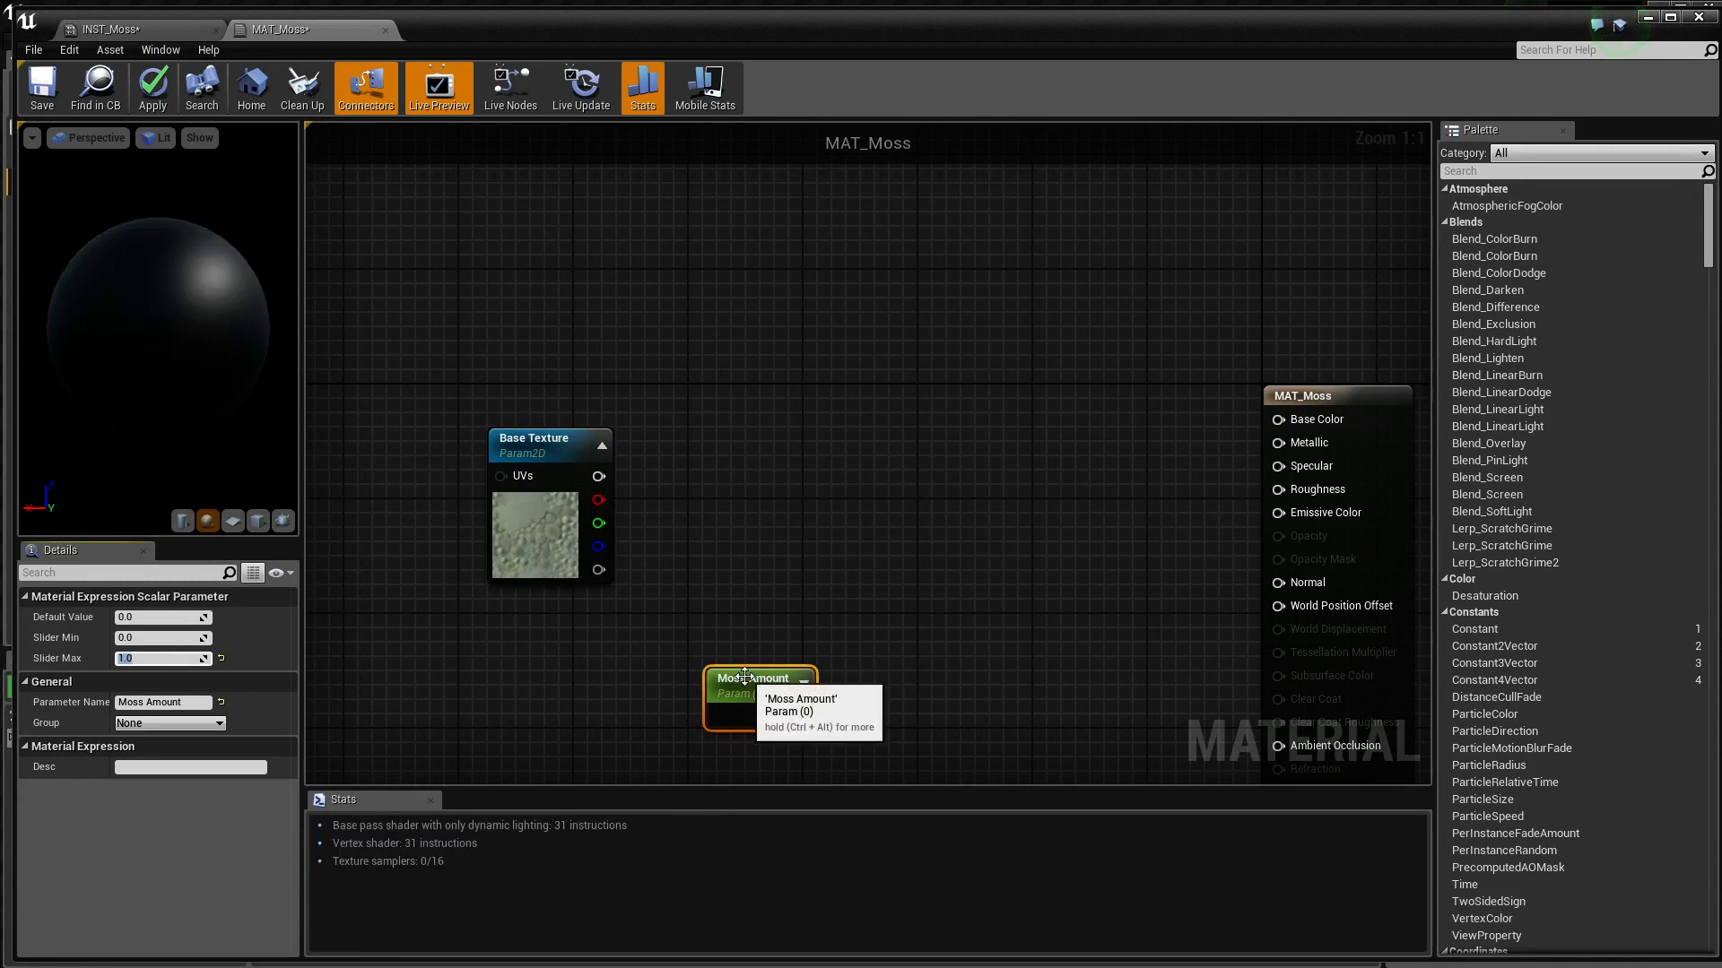
Move Moss Amount closer to Base Texture and feed its output into a new Divide node
left_click_drag(744, 677, 683, 623)
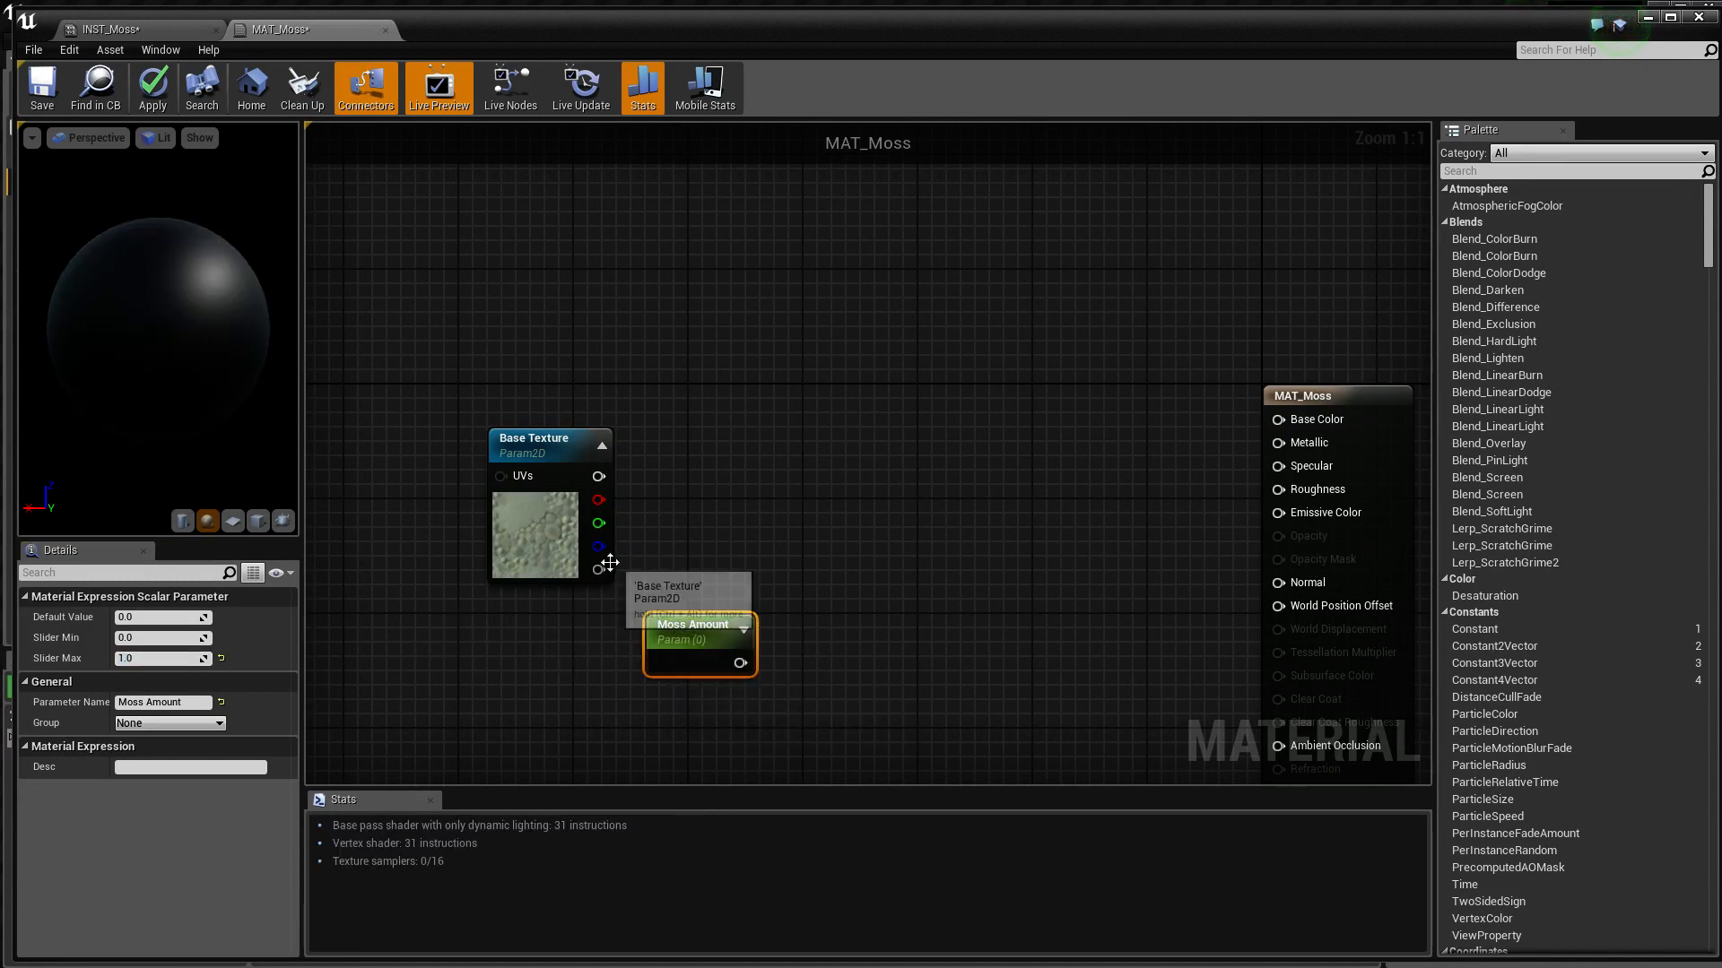
right_click_drag(733, 519, 686, 519)
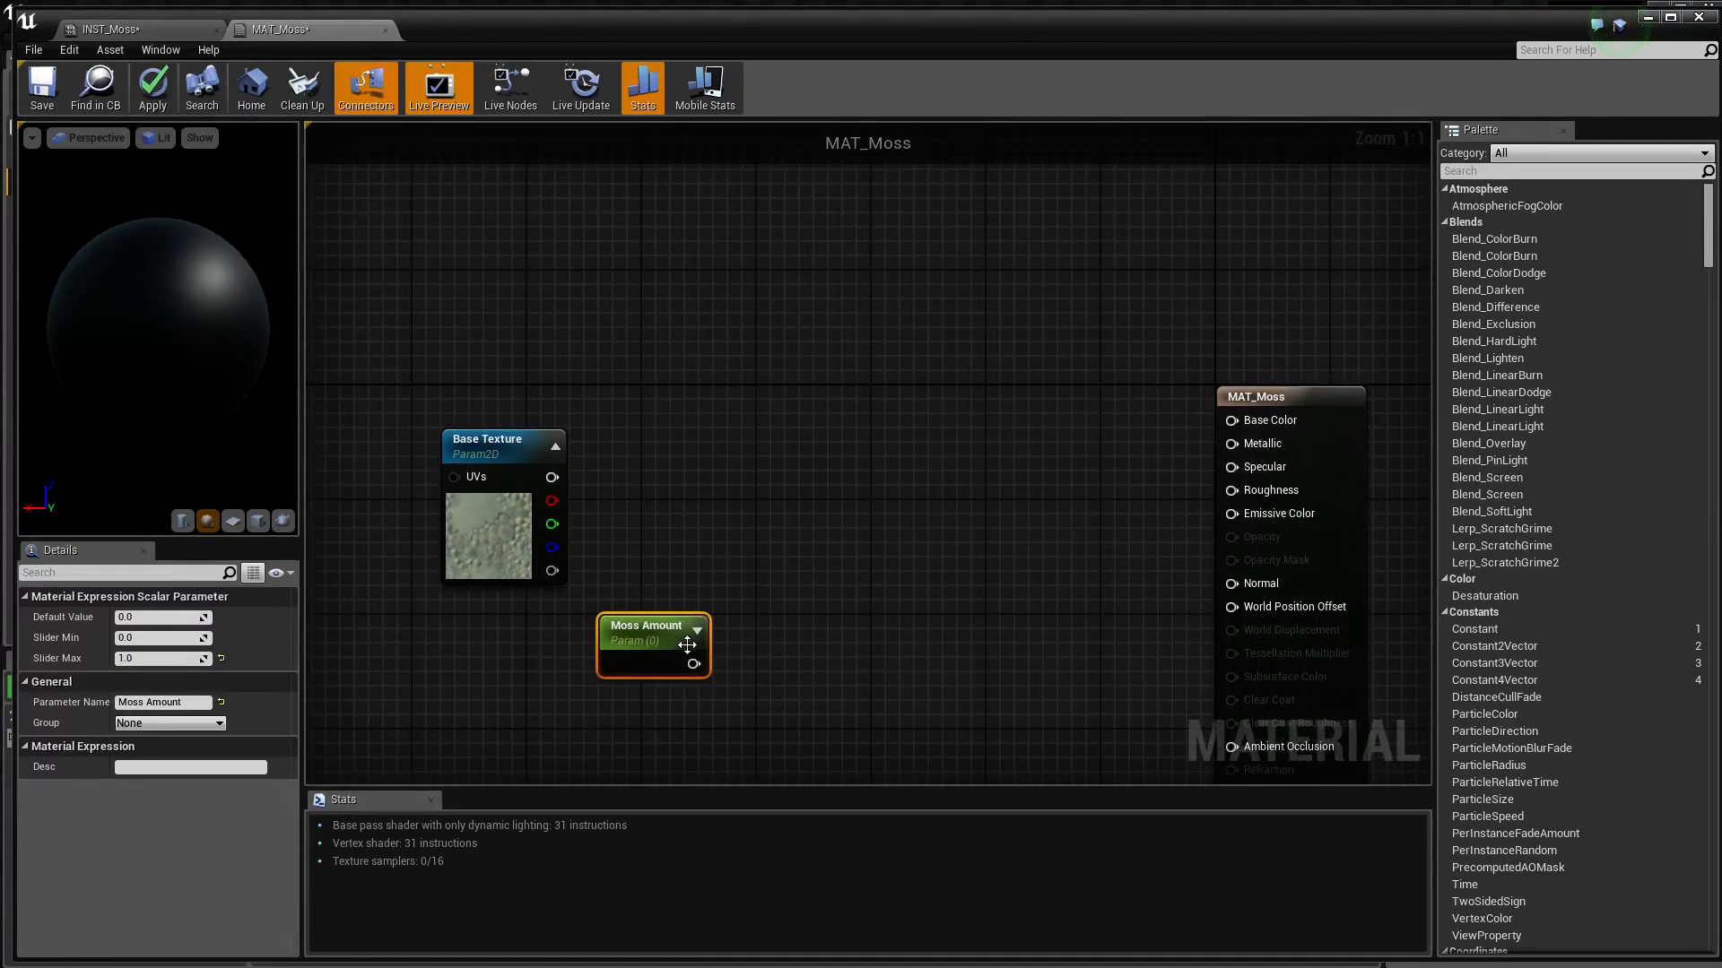
left_click_drag(693, 663, 778, 600)
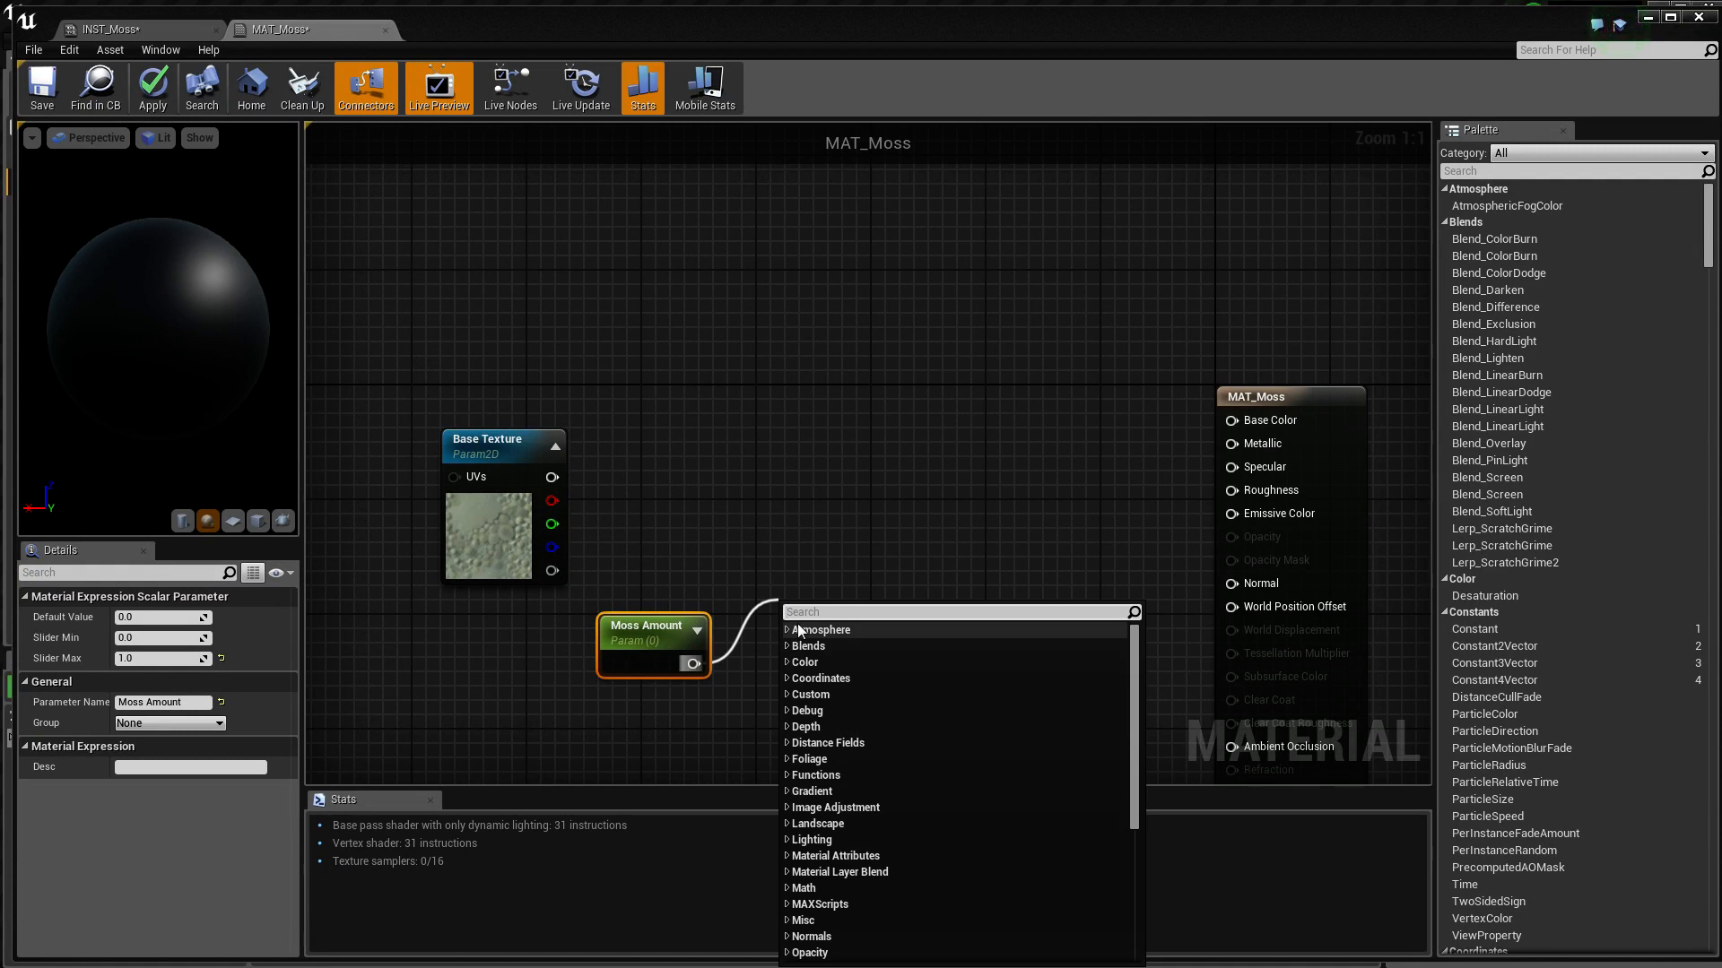
type("divide")
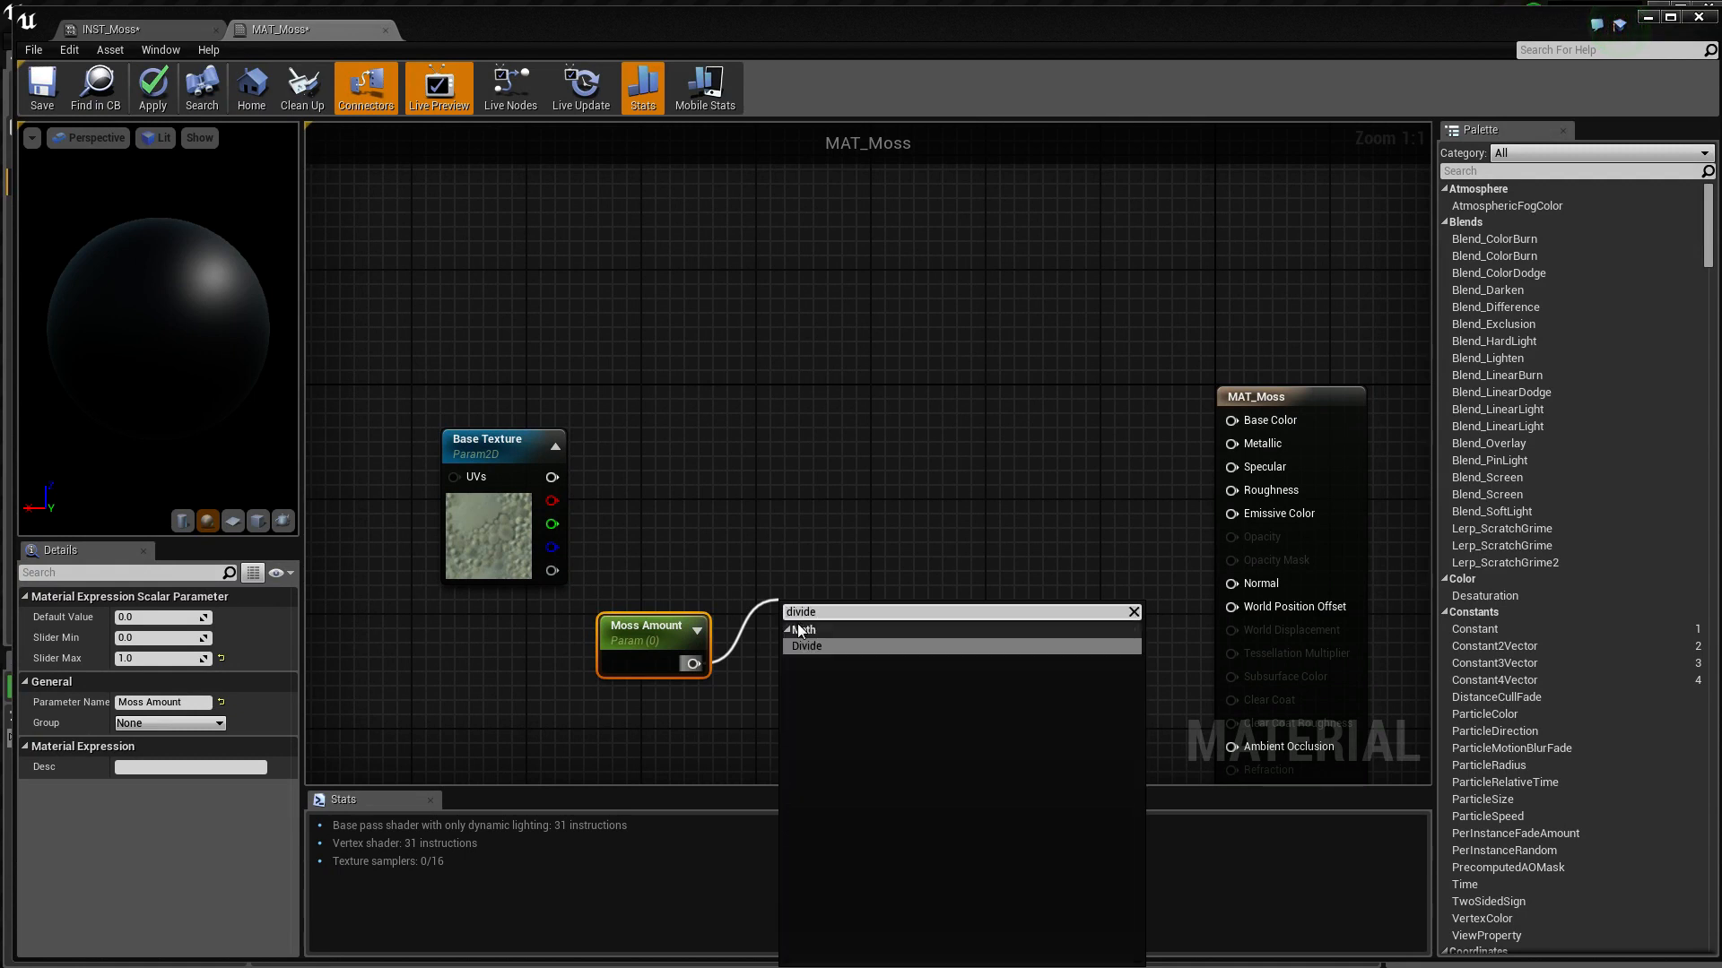
left_click(795, 645)
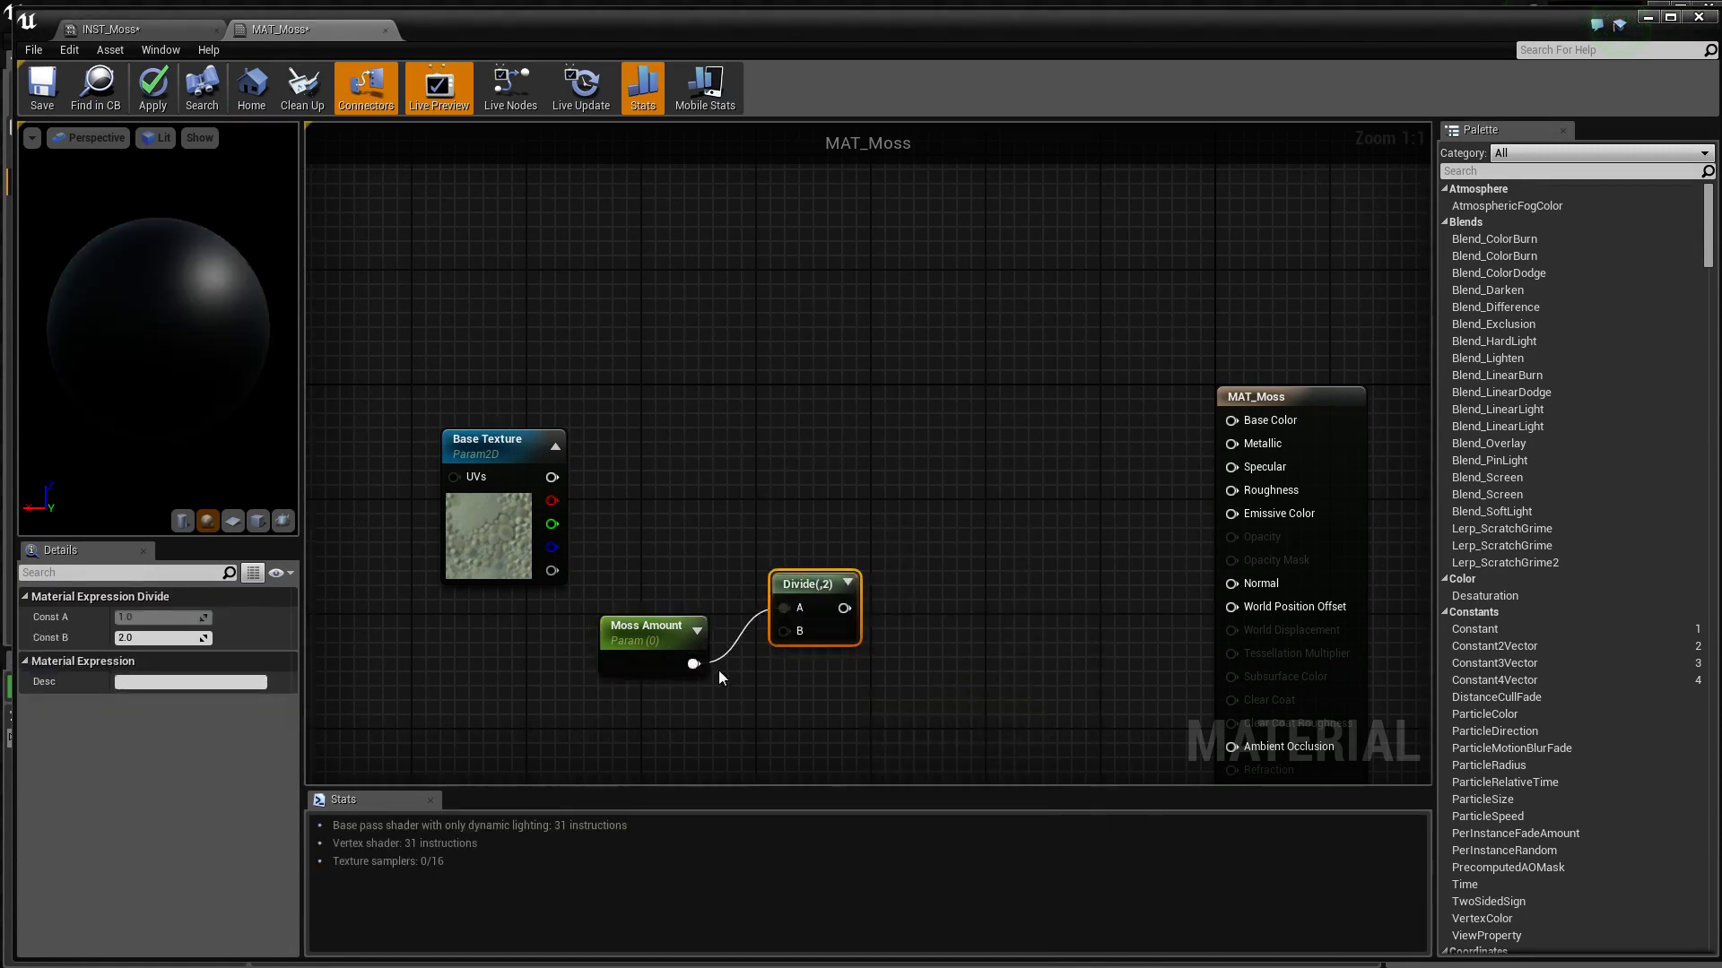
Connect Moss Amount to the Divide node's B input and add a Constant node feeding its A input
left_click_drag(693, 664, 743, 593)
right_click(789, 607)
left_click(810, 629)
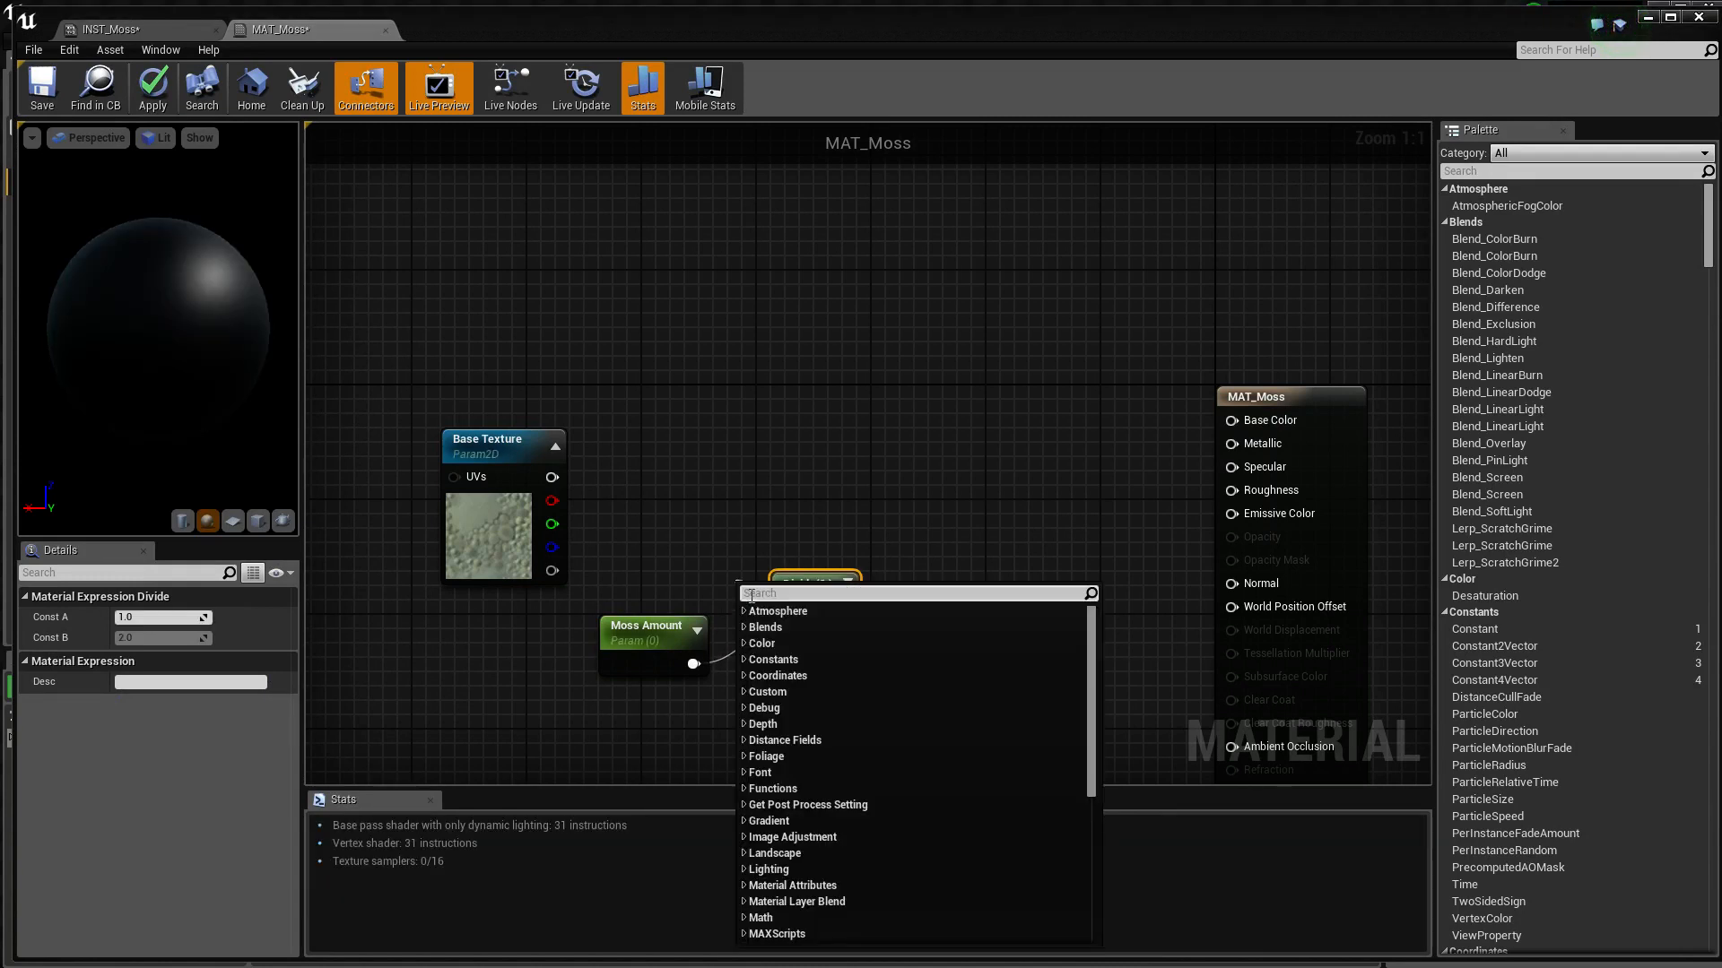
type("constant")
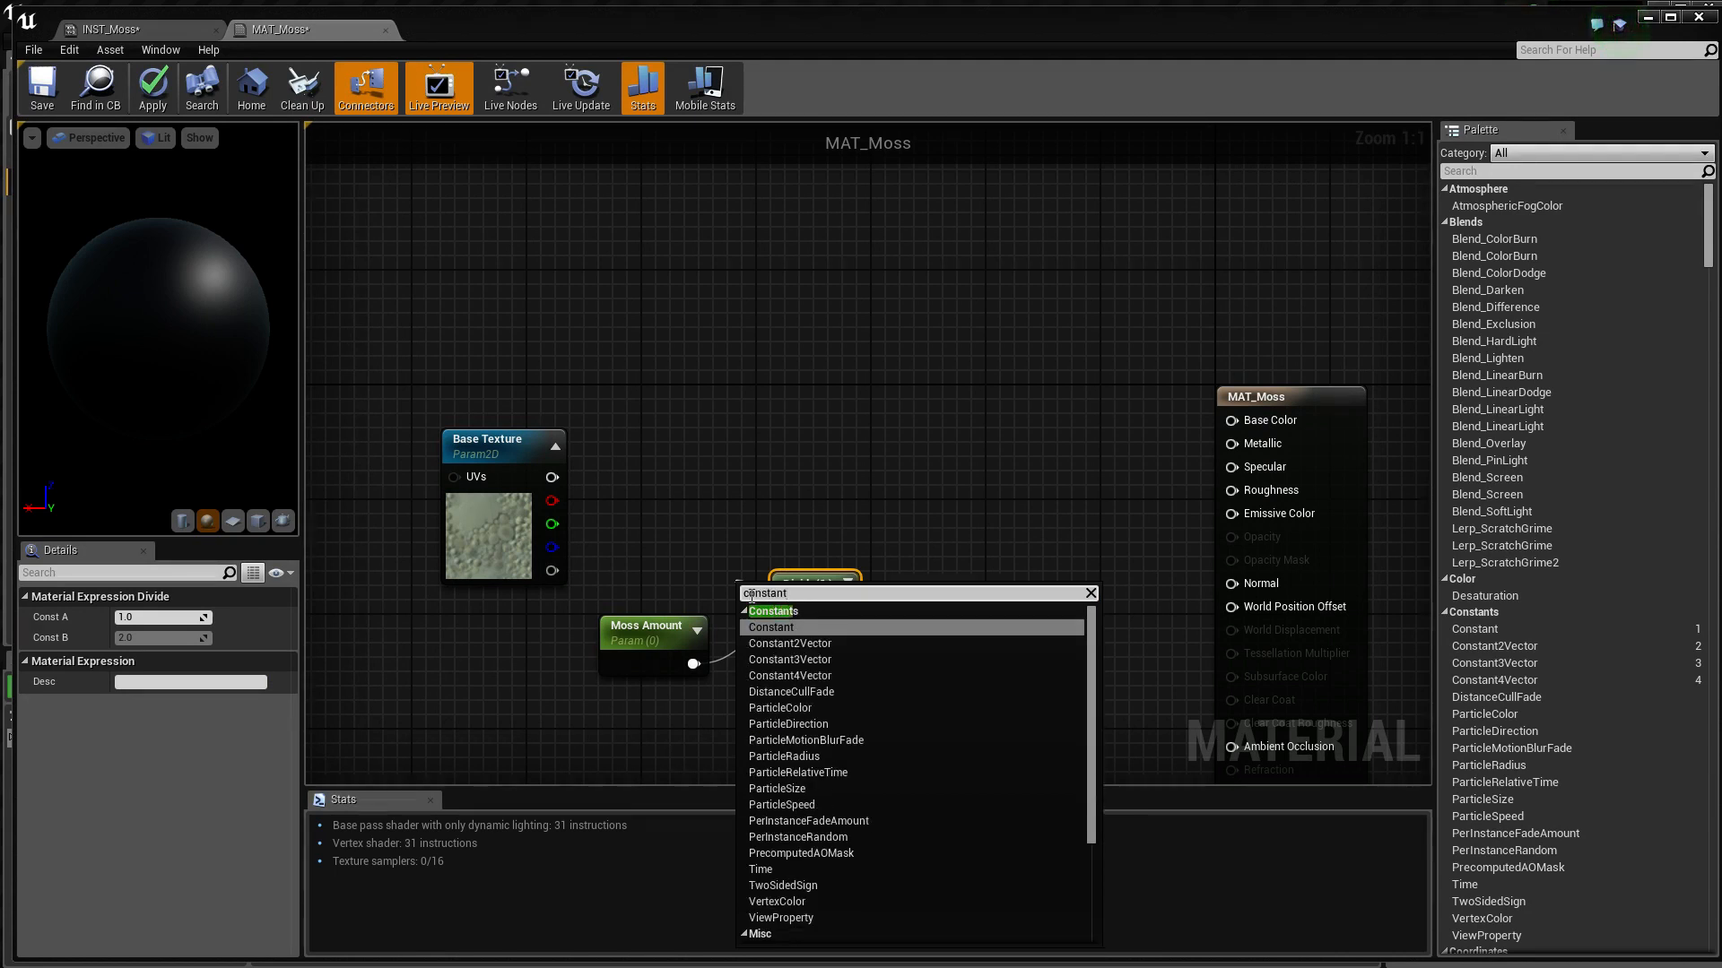
left_click(777, 626)
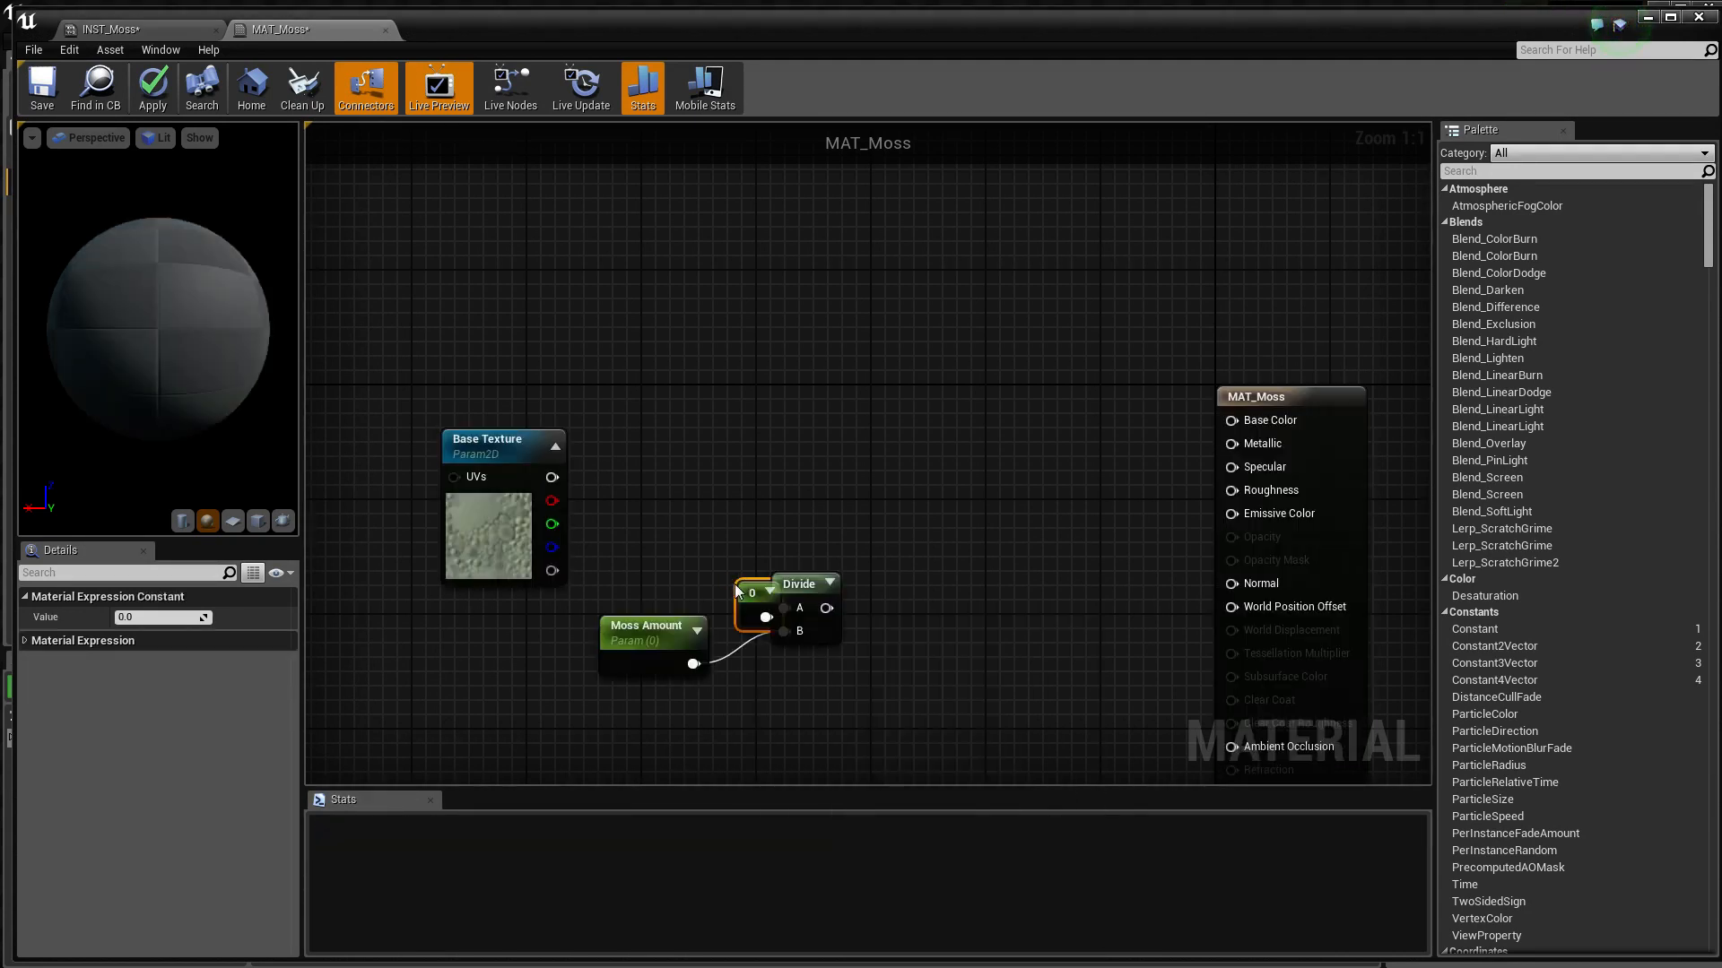
Place the Constant node just above Moss Amount and set its value to 4
left_click_drag(737, 591, 667, 565)
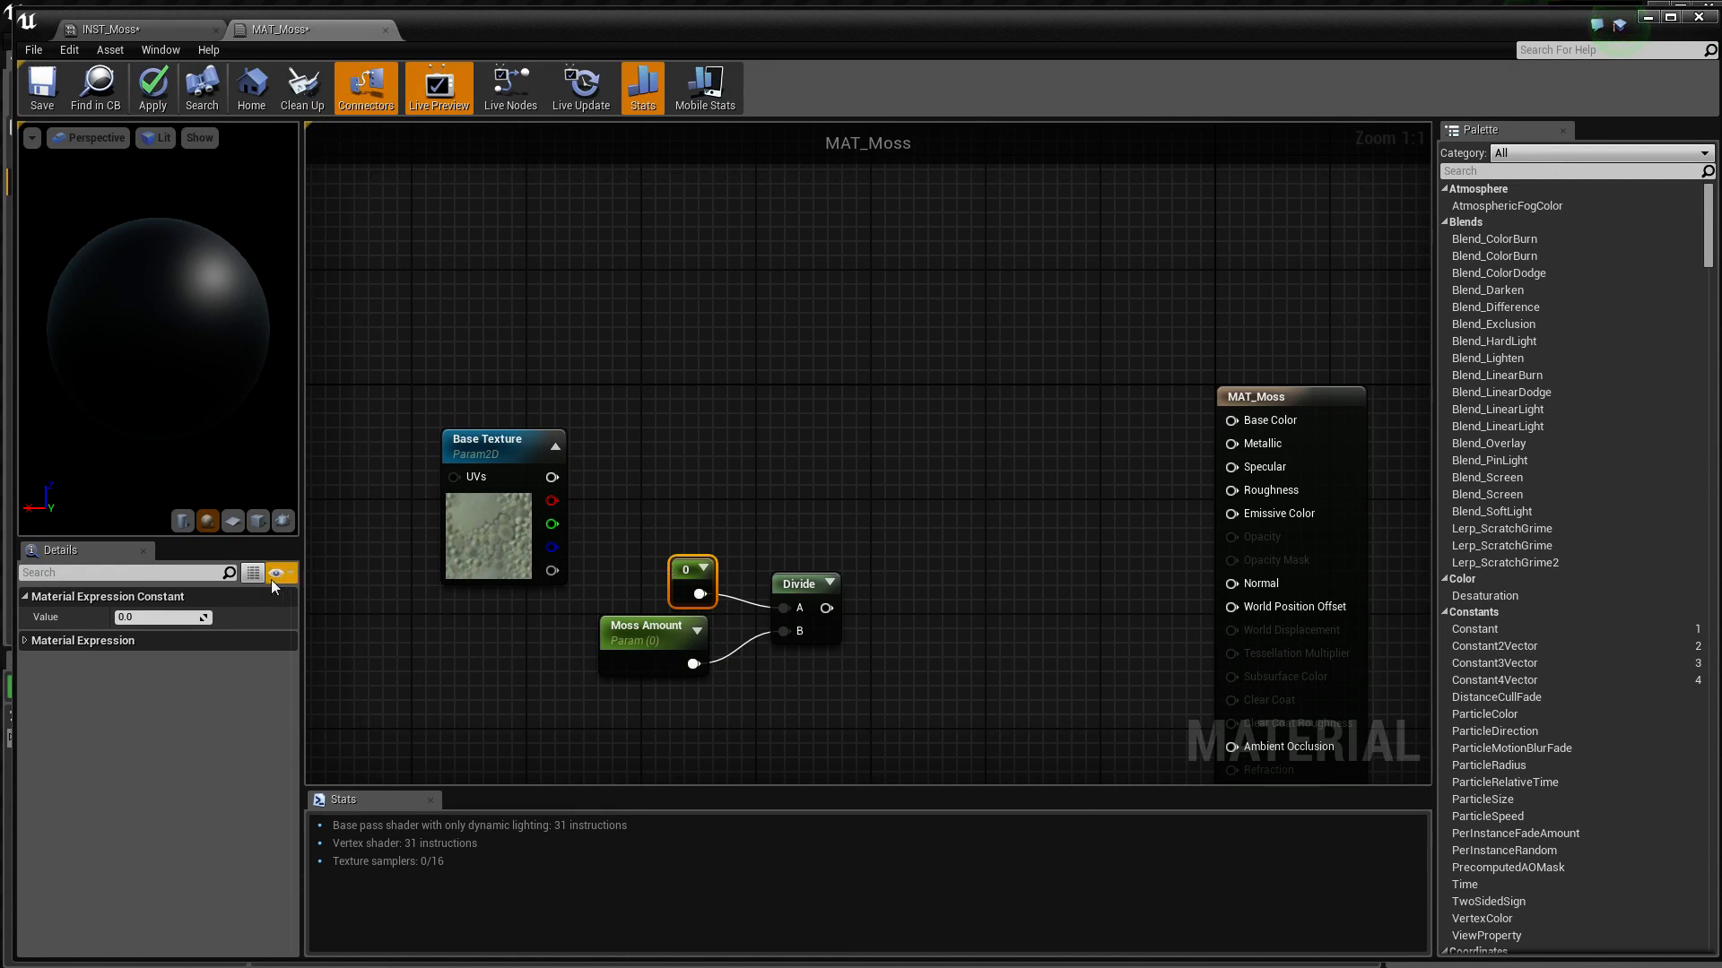
left_click(171, 618)
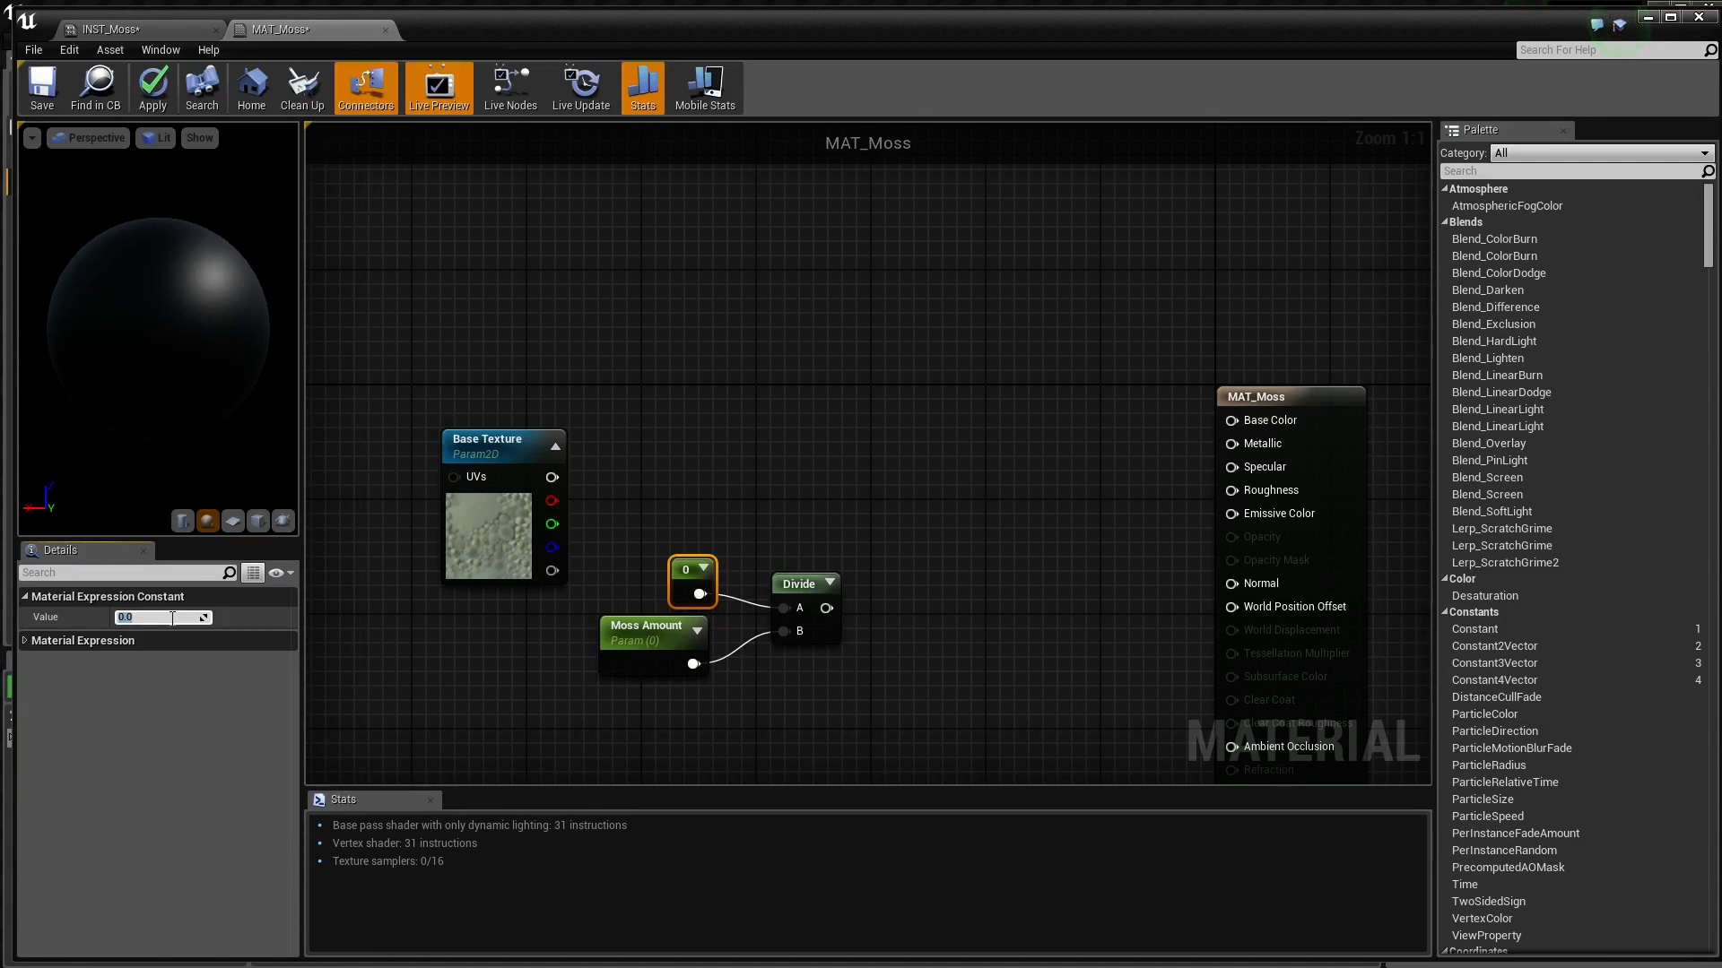
type("4")
key("Return")
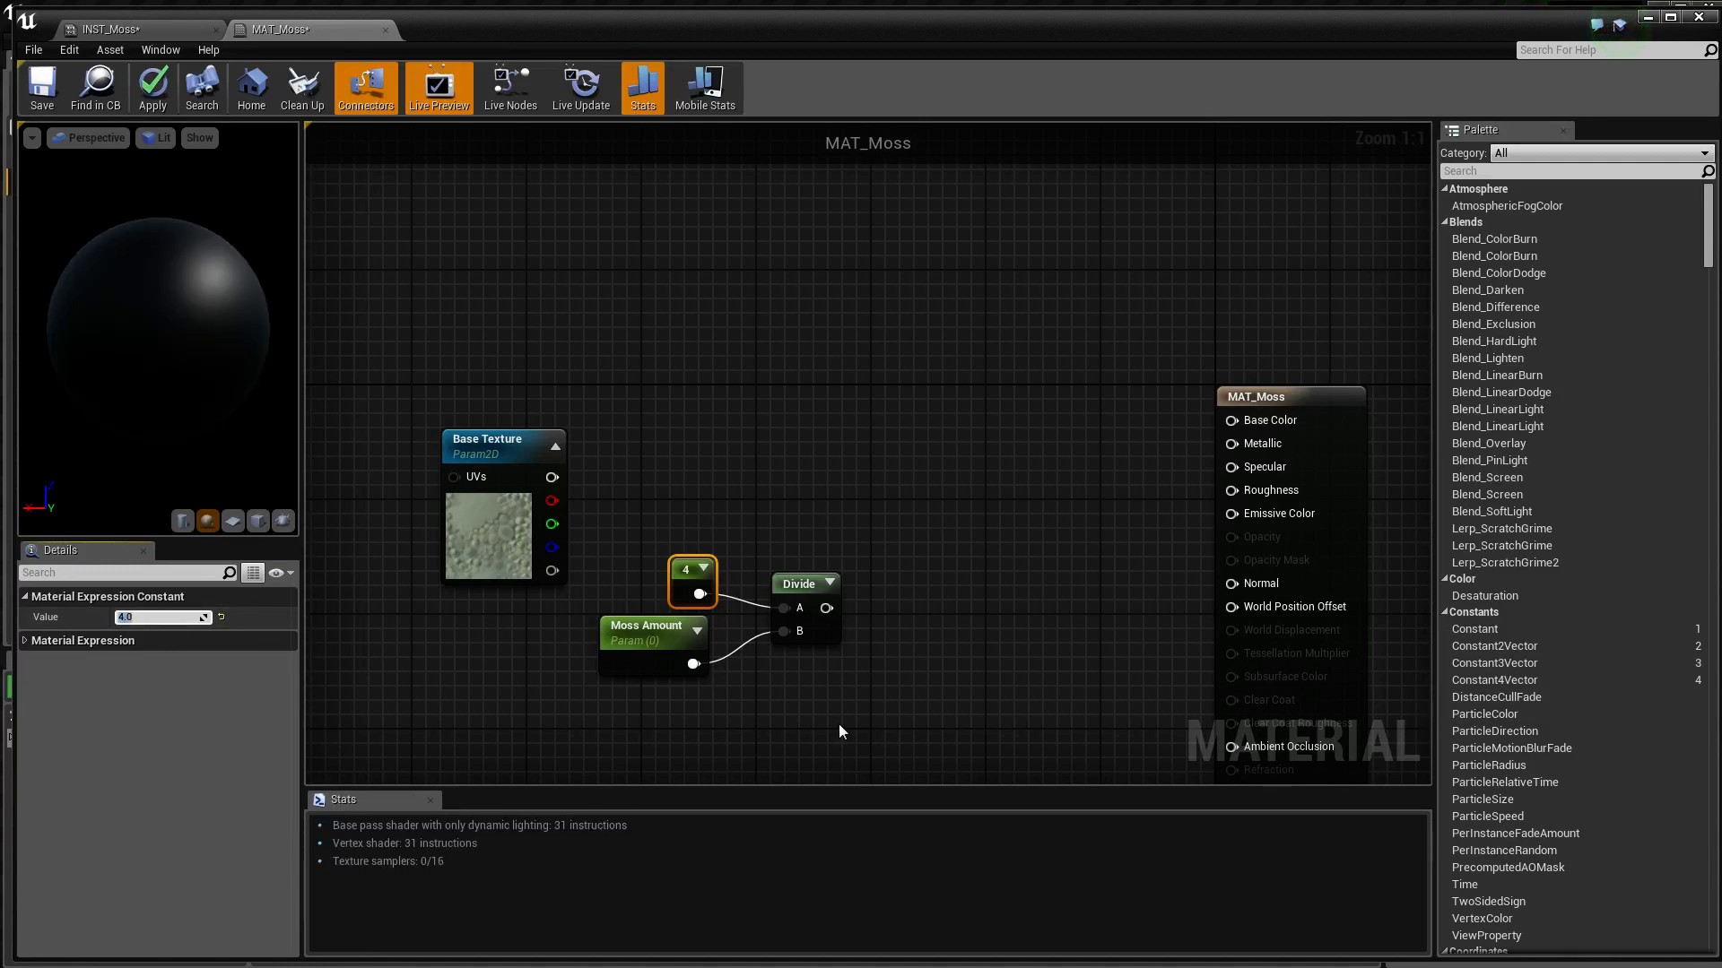
right_click_drag(879, 663, 837, 689)
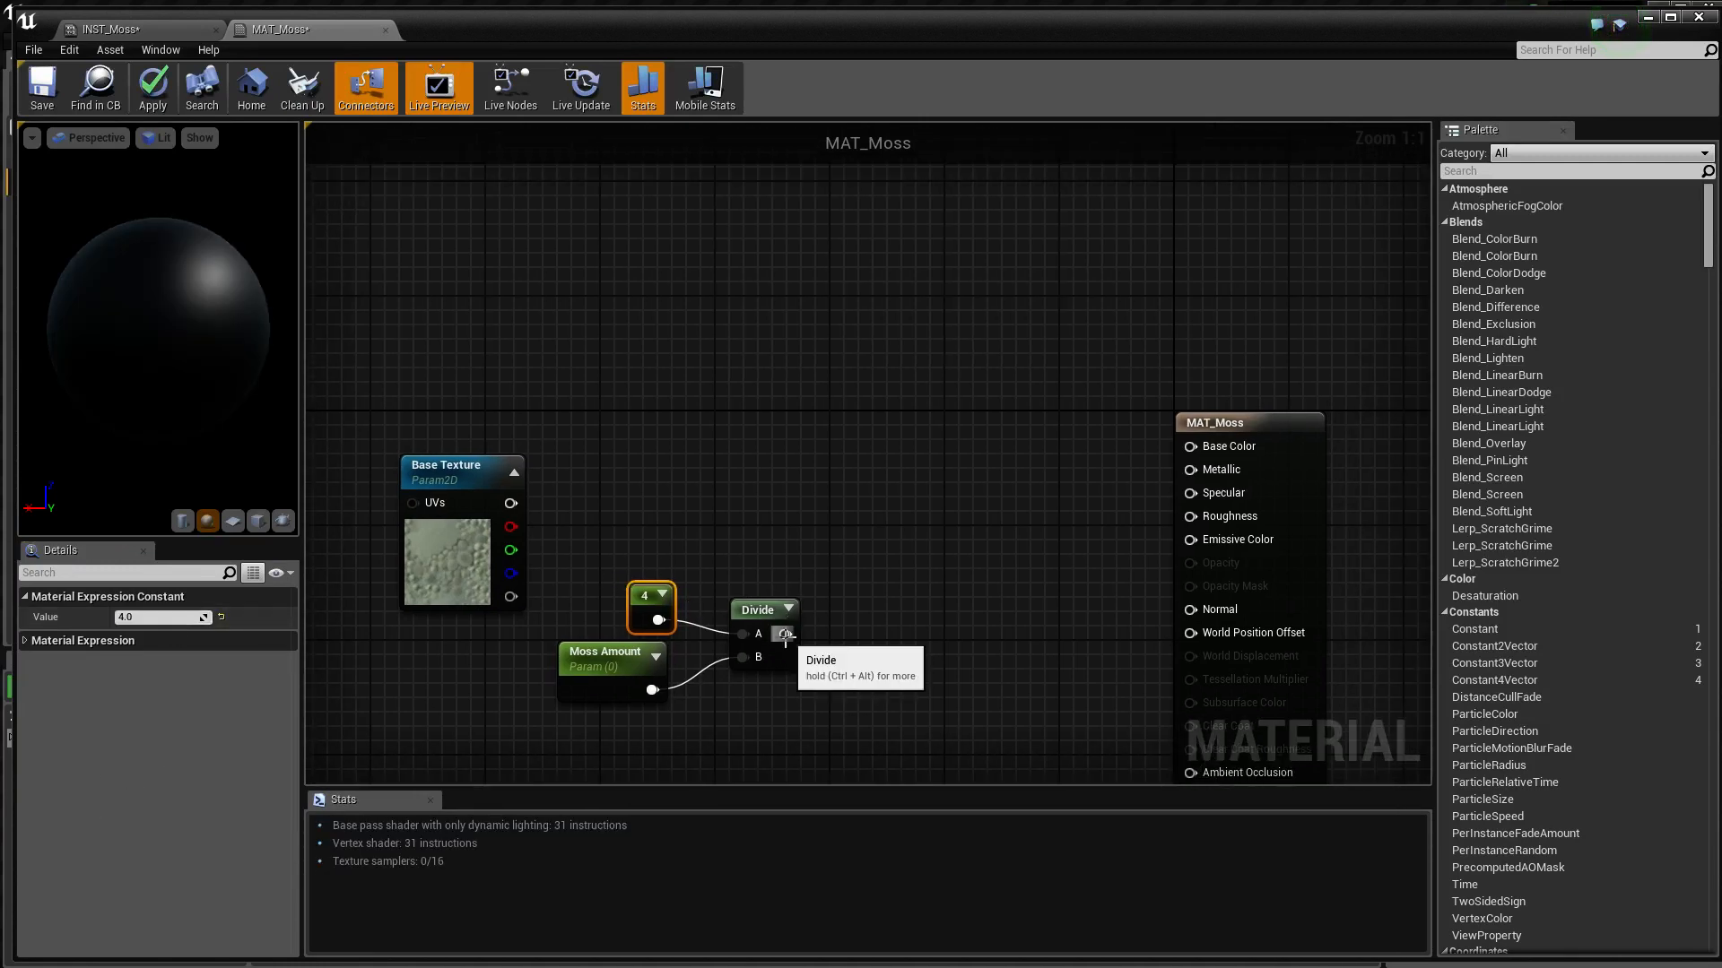
Add a Multiply node fed by the Divide output and place it above and beyond the Divide node
left_click_drag(786, 634, 814, 587)
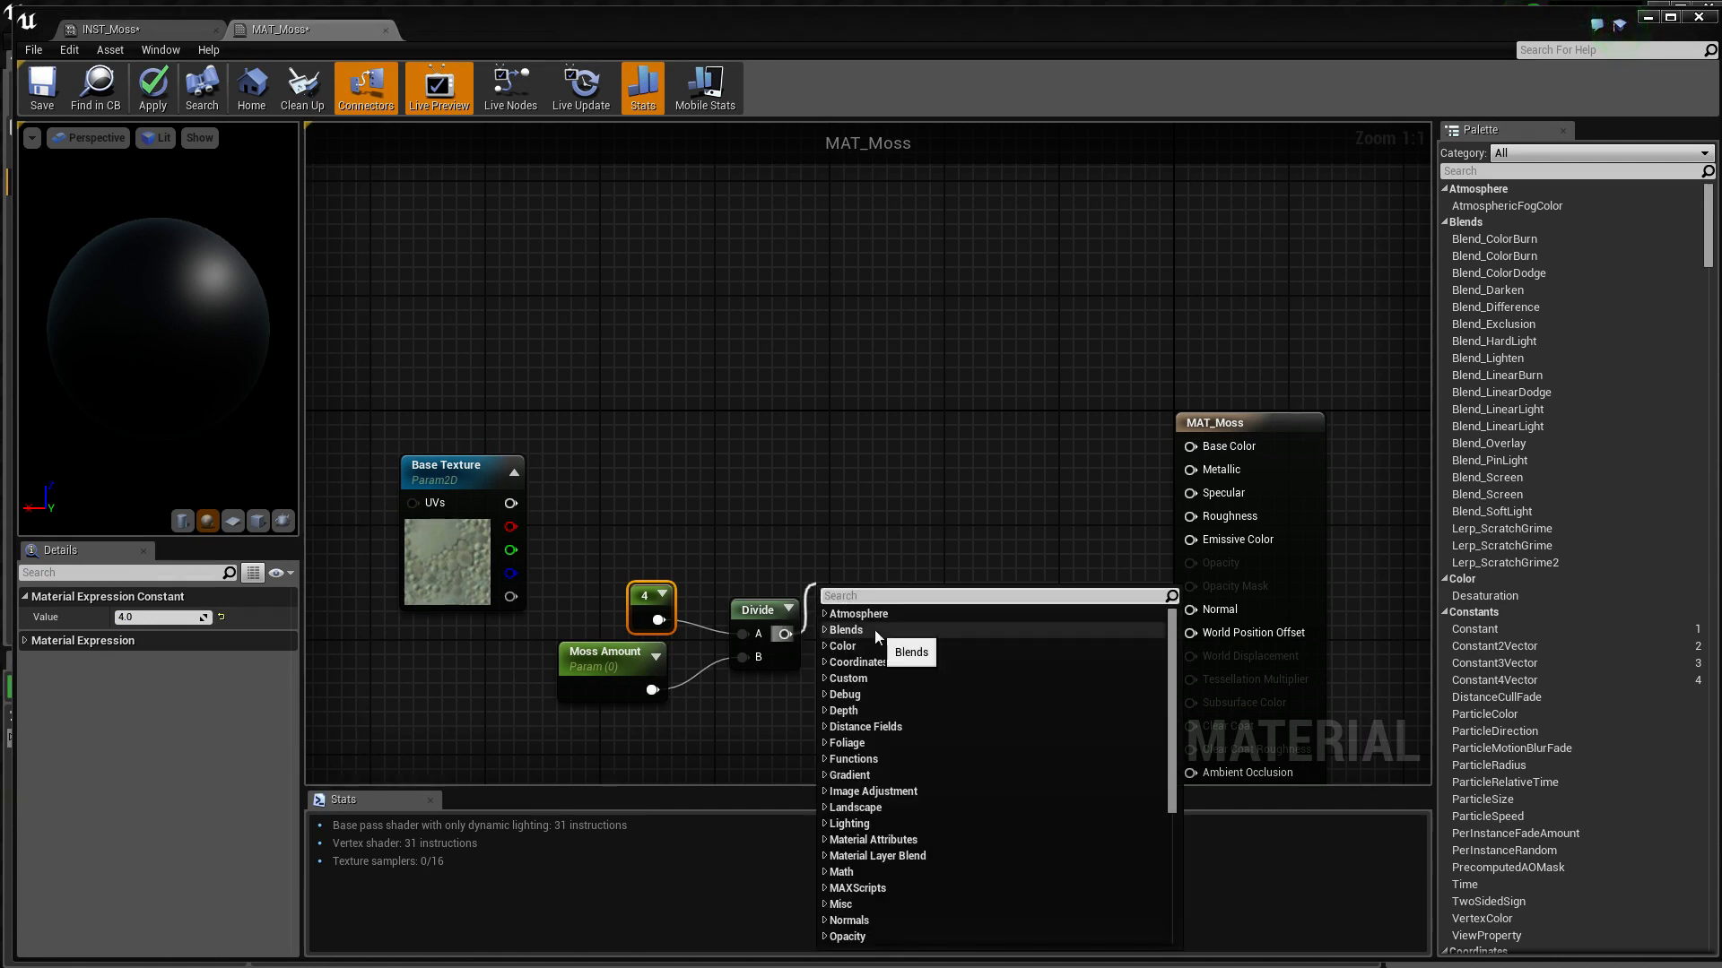
type("multiply")
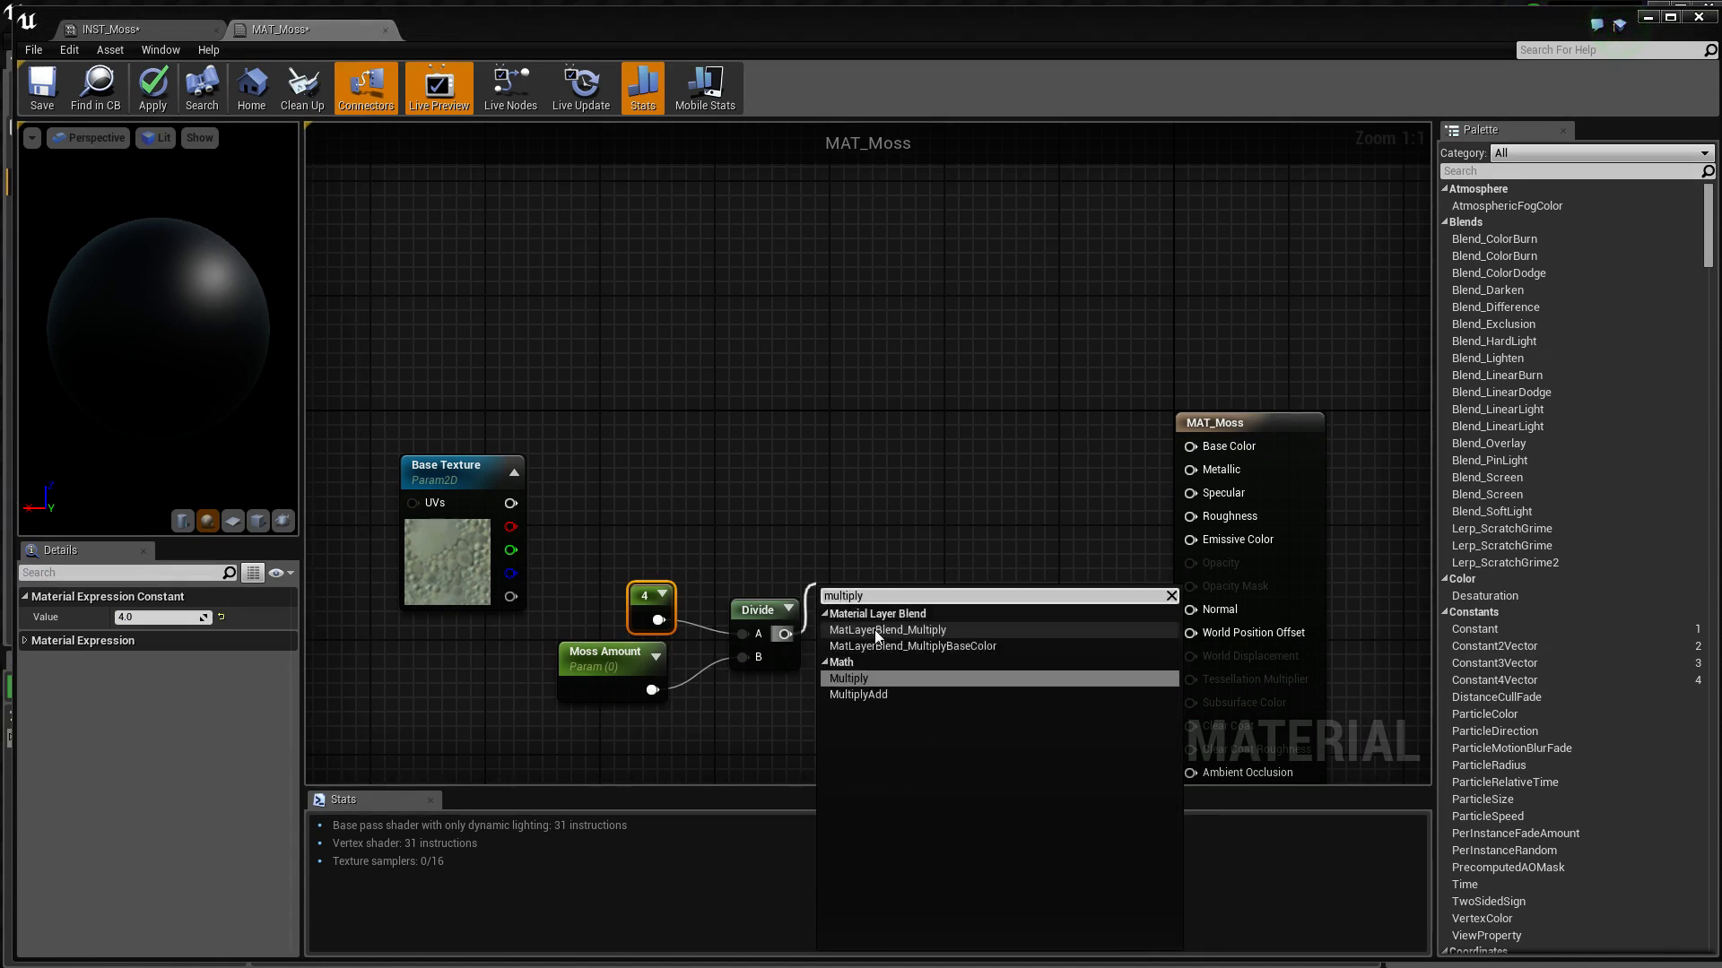
key("Return")
left_click_drag(862, 596, 873, 552)
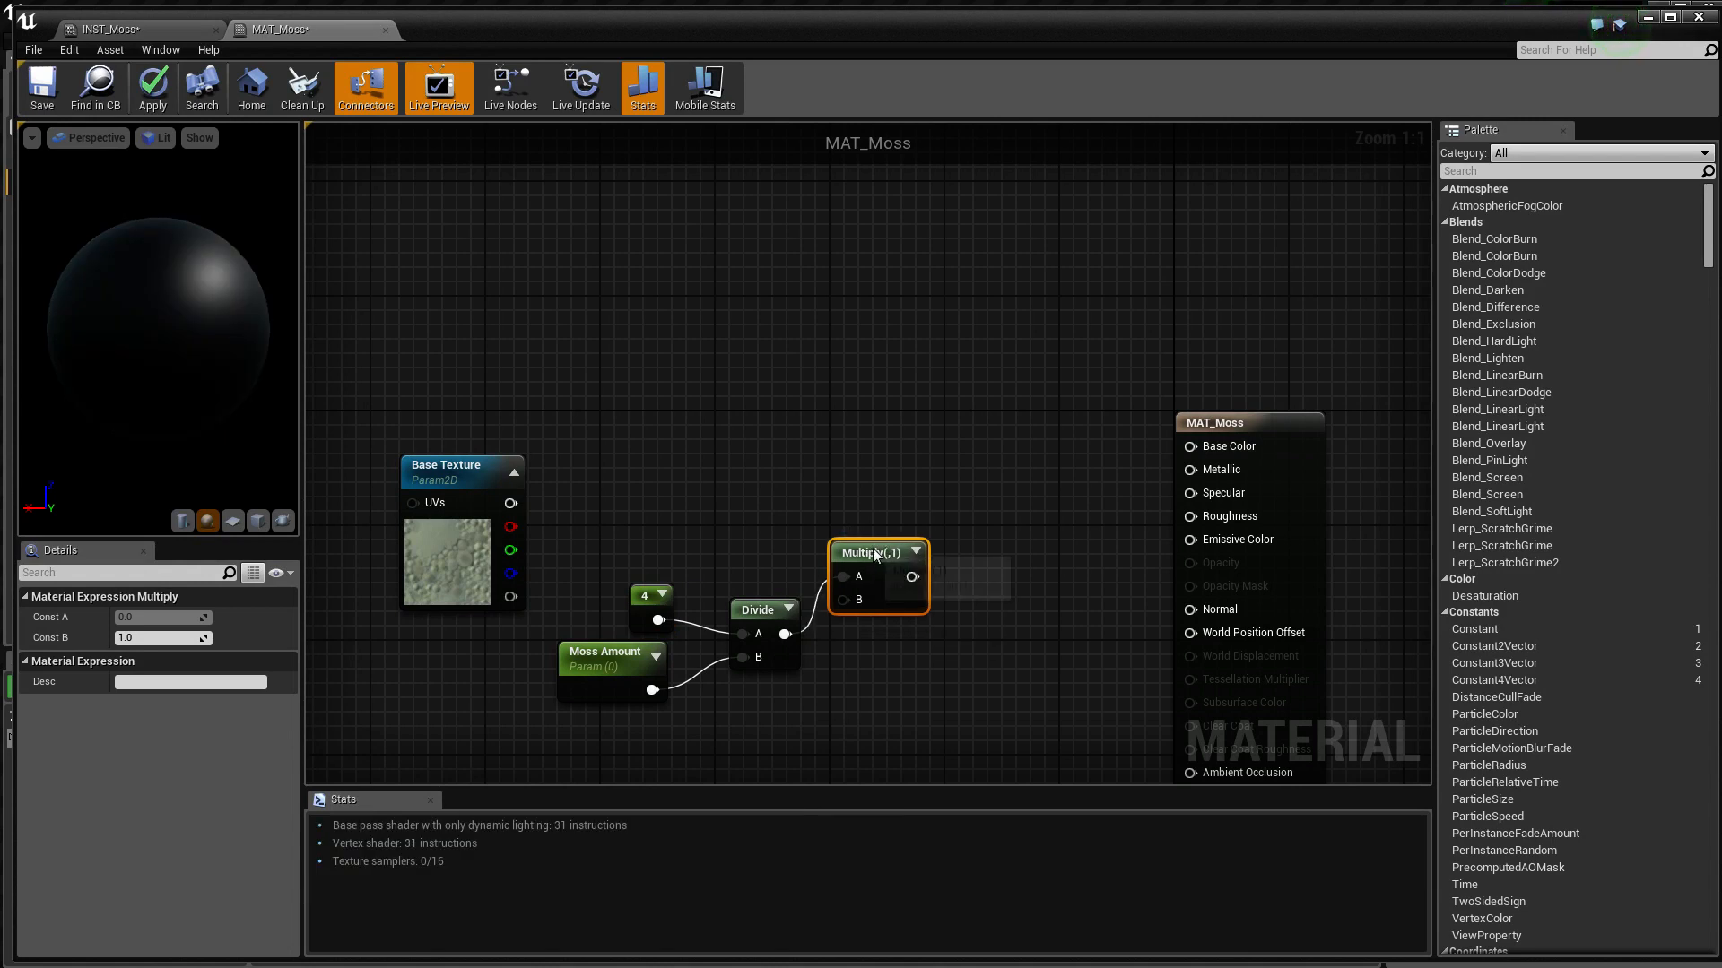
Connect the Divide output to Multiply's B input and Base Texture's red channel to its A input, spacing Multiply slightly farther out
left_click_drag(784, 634, 840, 598)
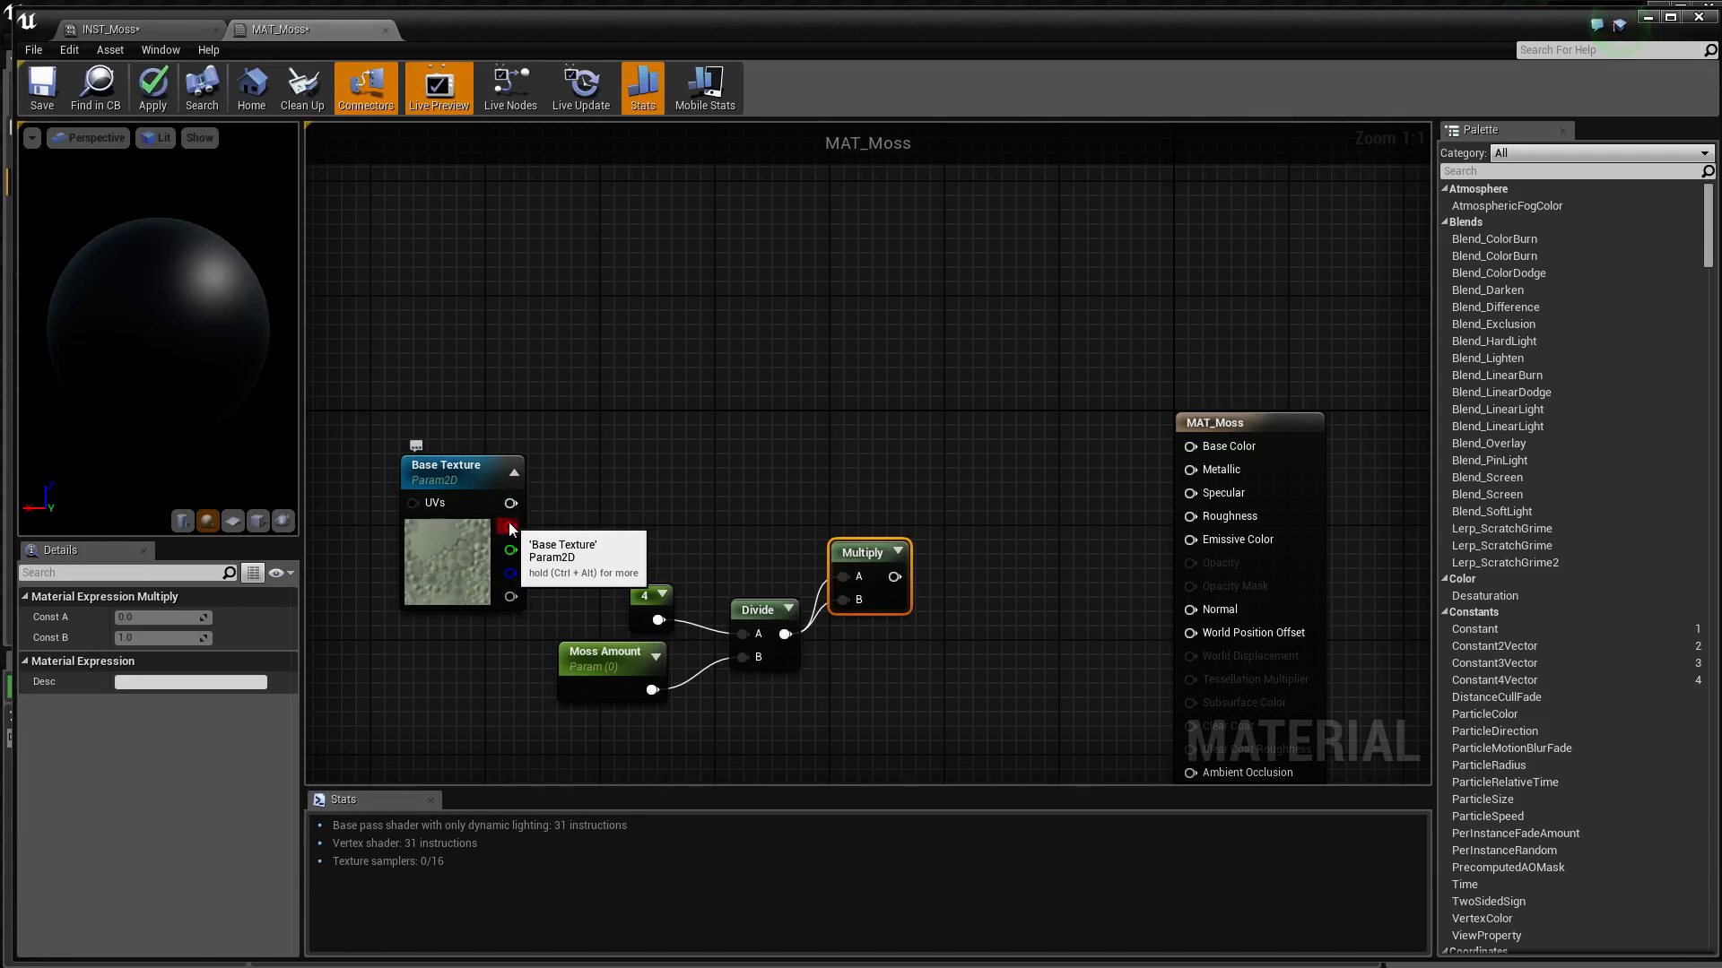
left_click_drag(510, 528, 865, 514)
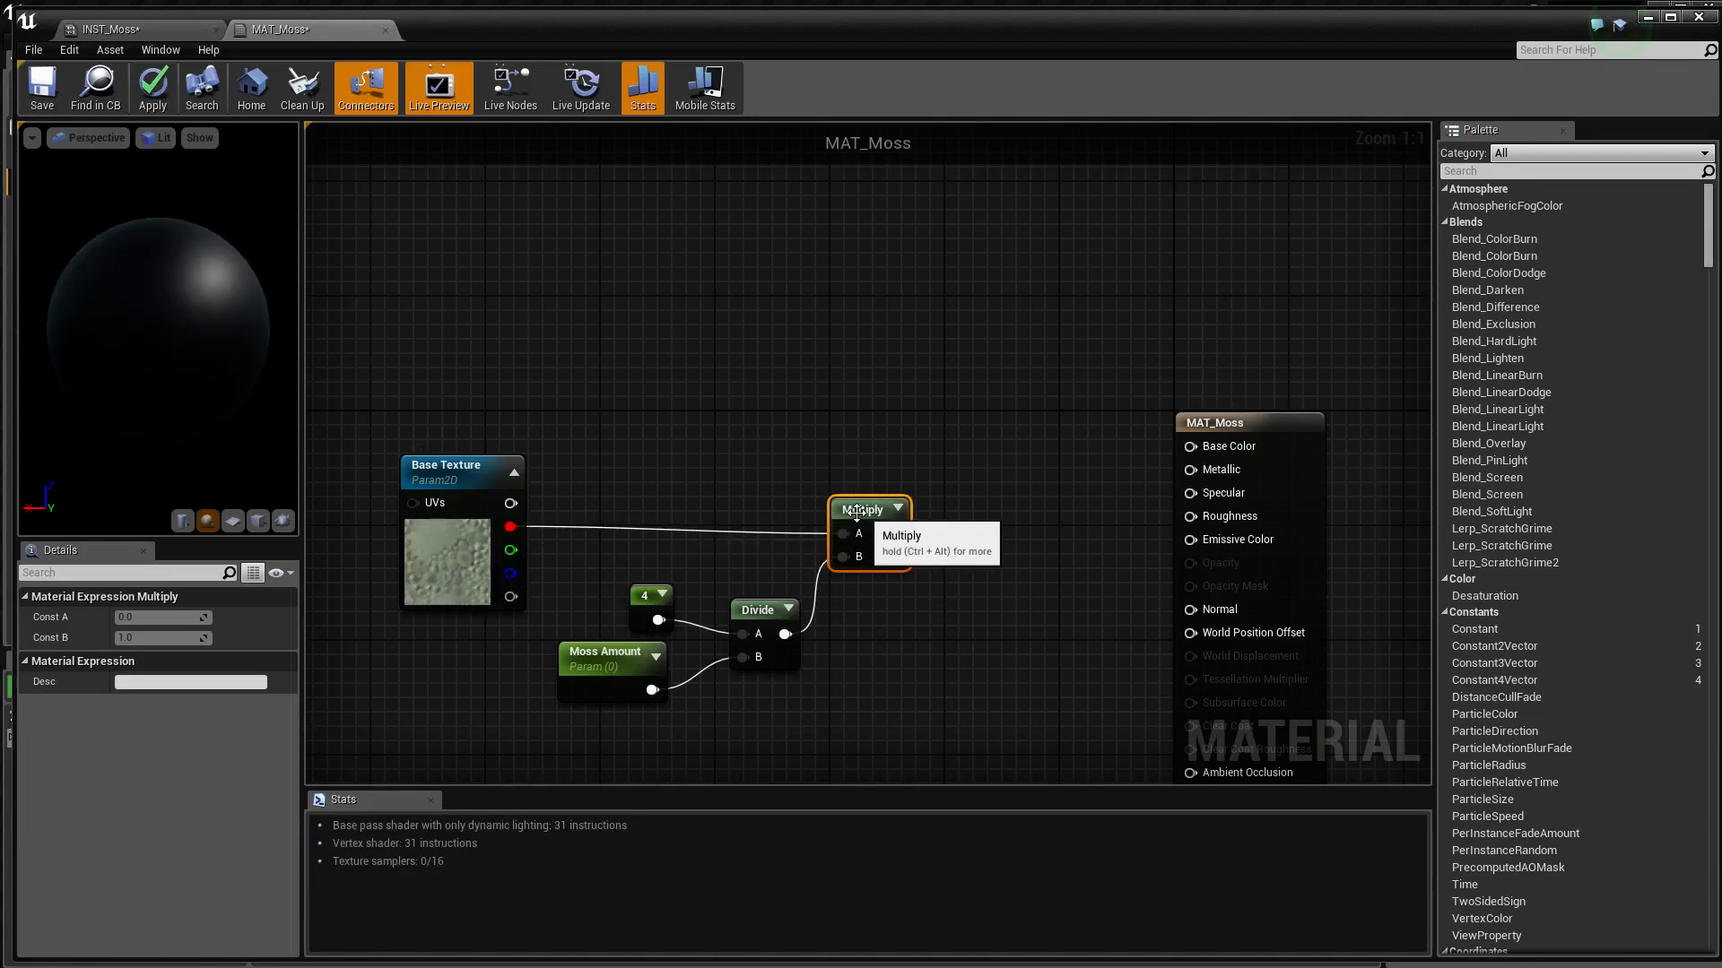
right_click_drag(865, 514, 911, 501)
Move the Base Texture, Constant, Moss Amount, Divide and Multiply nodes together, farther away from the MAT_Moss output node
left_click_drag(972, 404, 369, 703)
left_click_drag(563, 473, 406, 474)
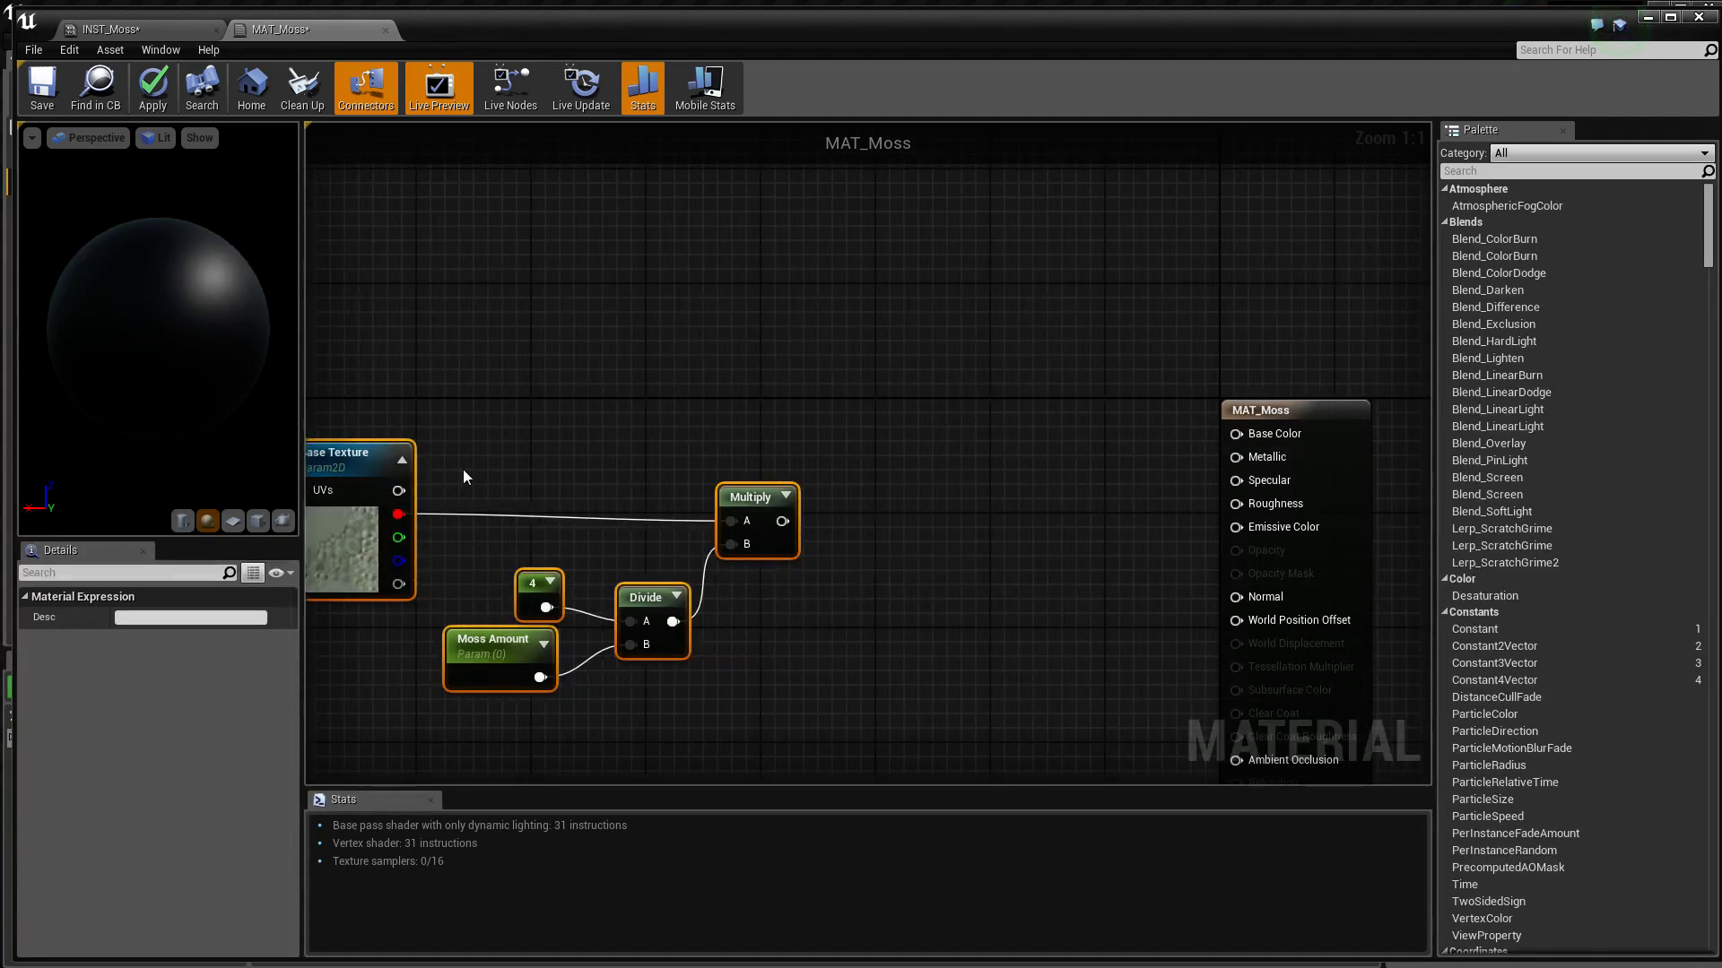
right_click_drag(463, 470, 518, 468)
right_click_drag(892, 470, 895, 422)
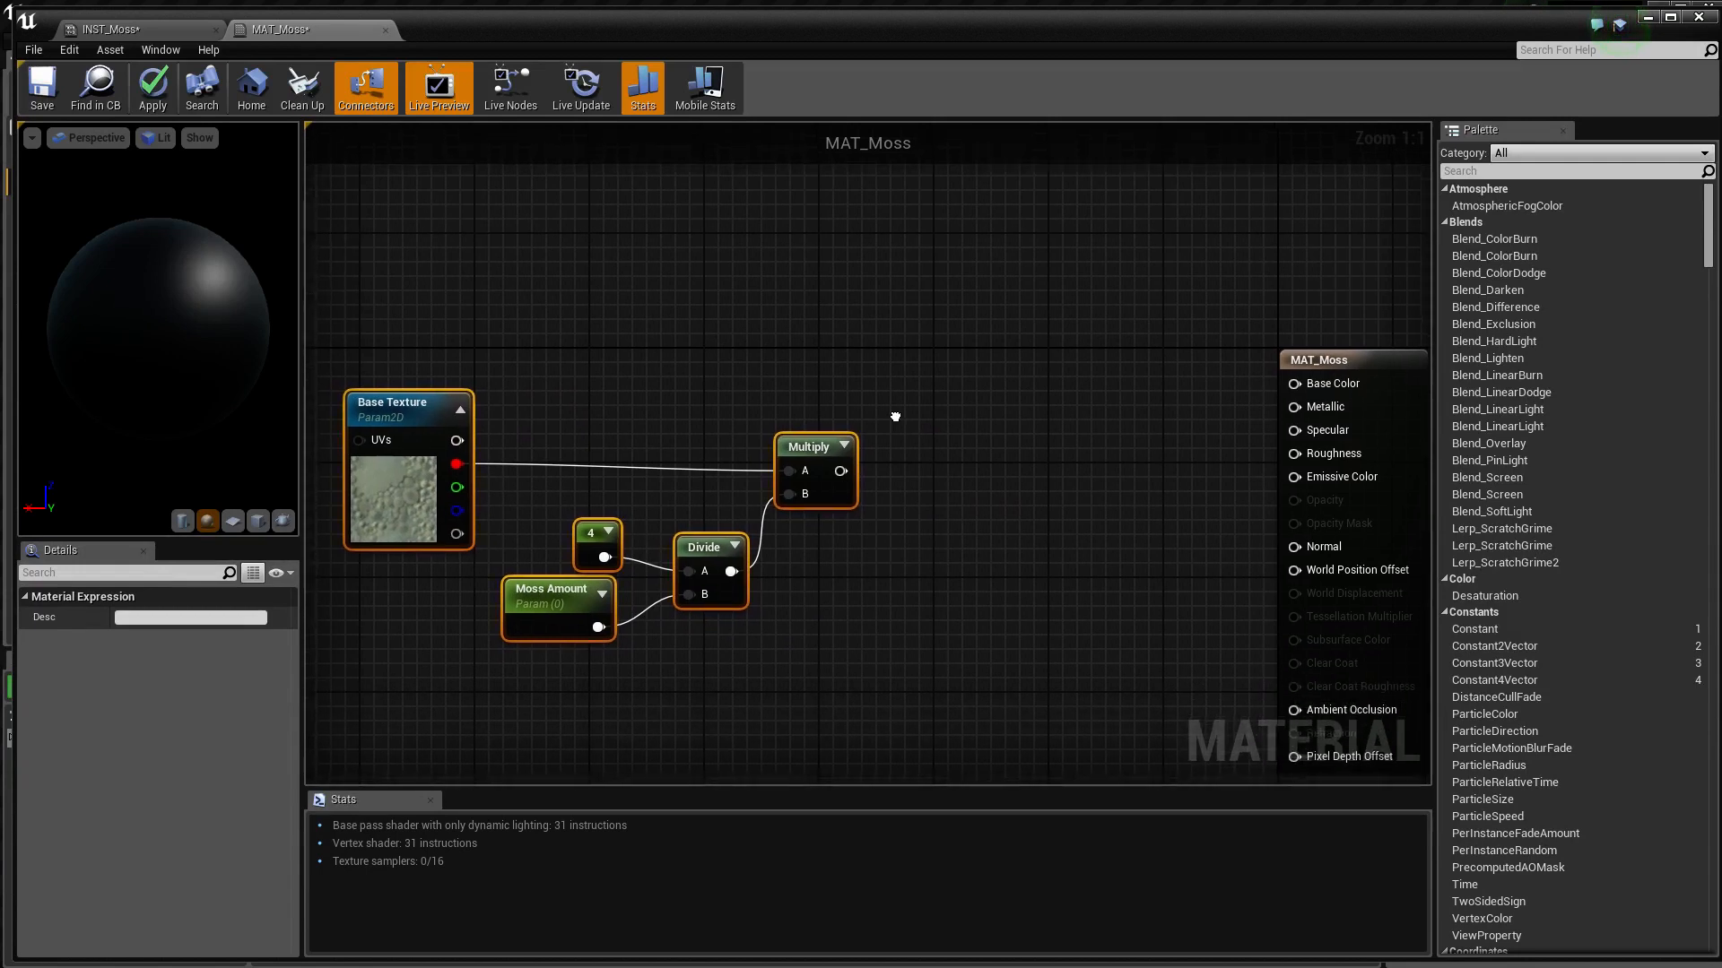
left_click_drag(895, 421, 1038, 494)
left_click_drag(932, 259, 397, 711)
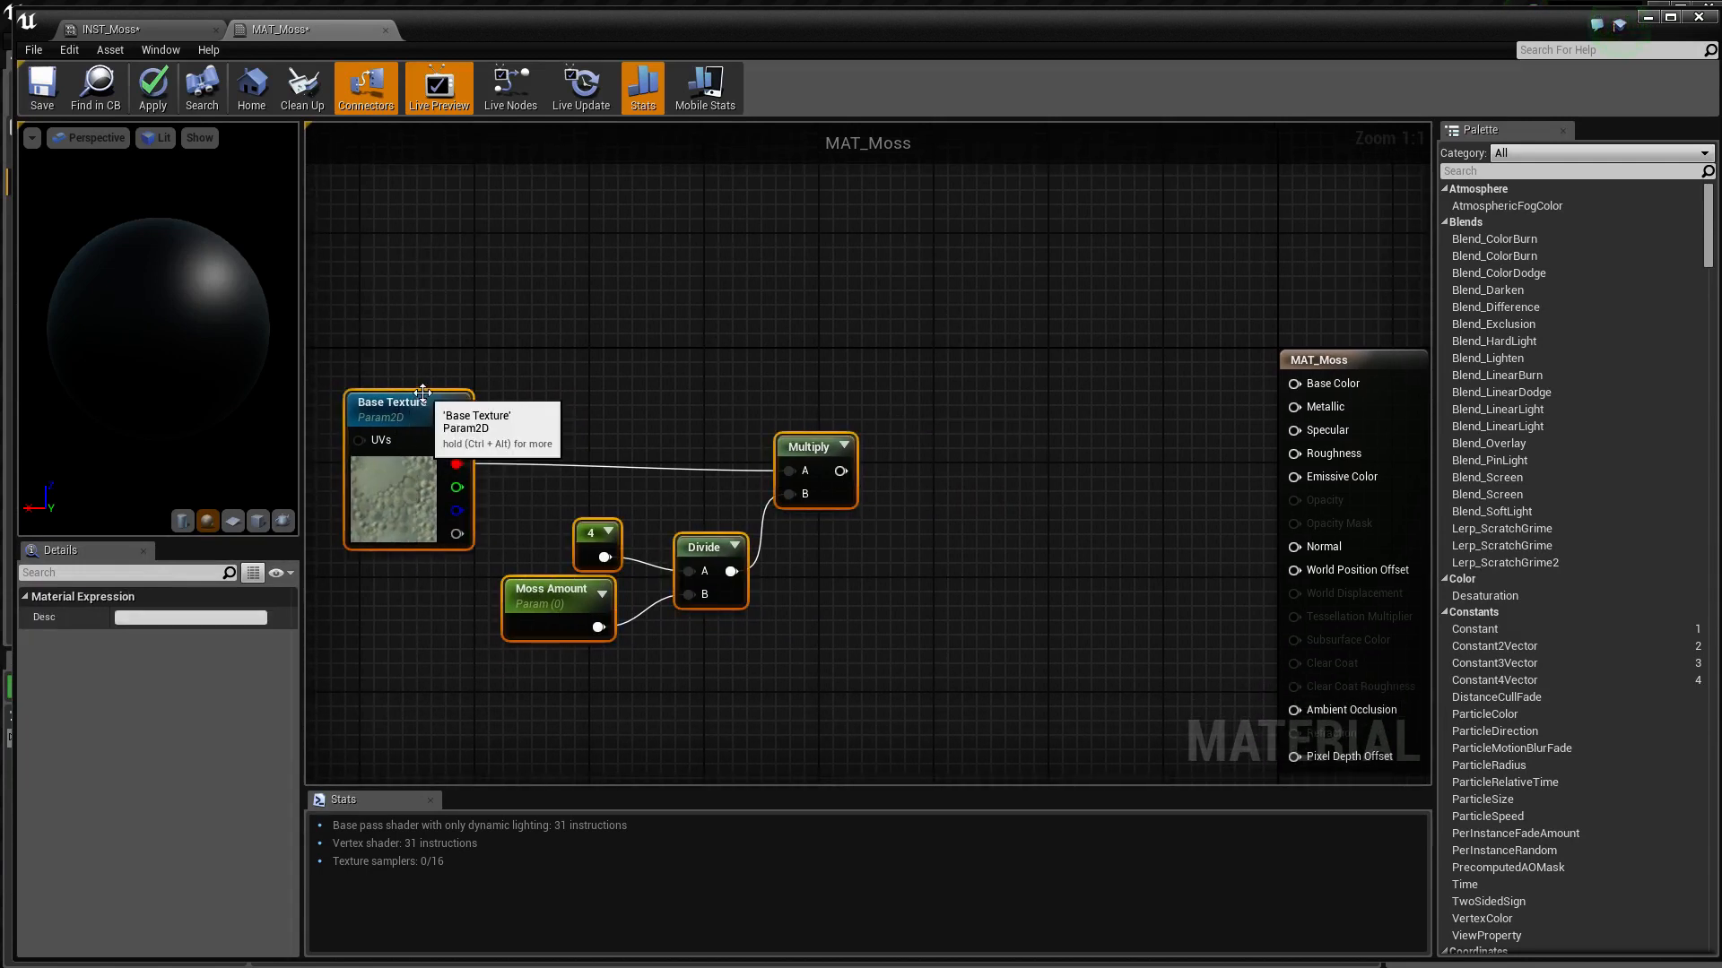
left_click_drag(393, 406, 359, 406)
right_click_drag(590, 391, 768, 443)
left_click_drag(1040, 410, 567, 692)
left_click_drag(543, 462, 456, 455)
left_click(659, 450)
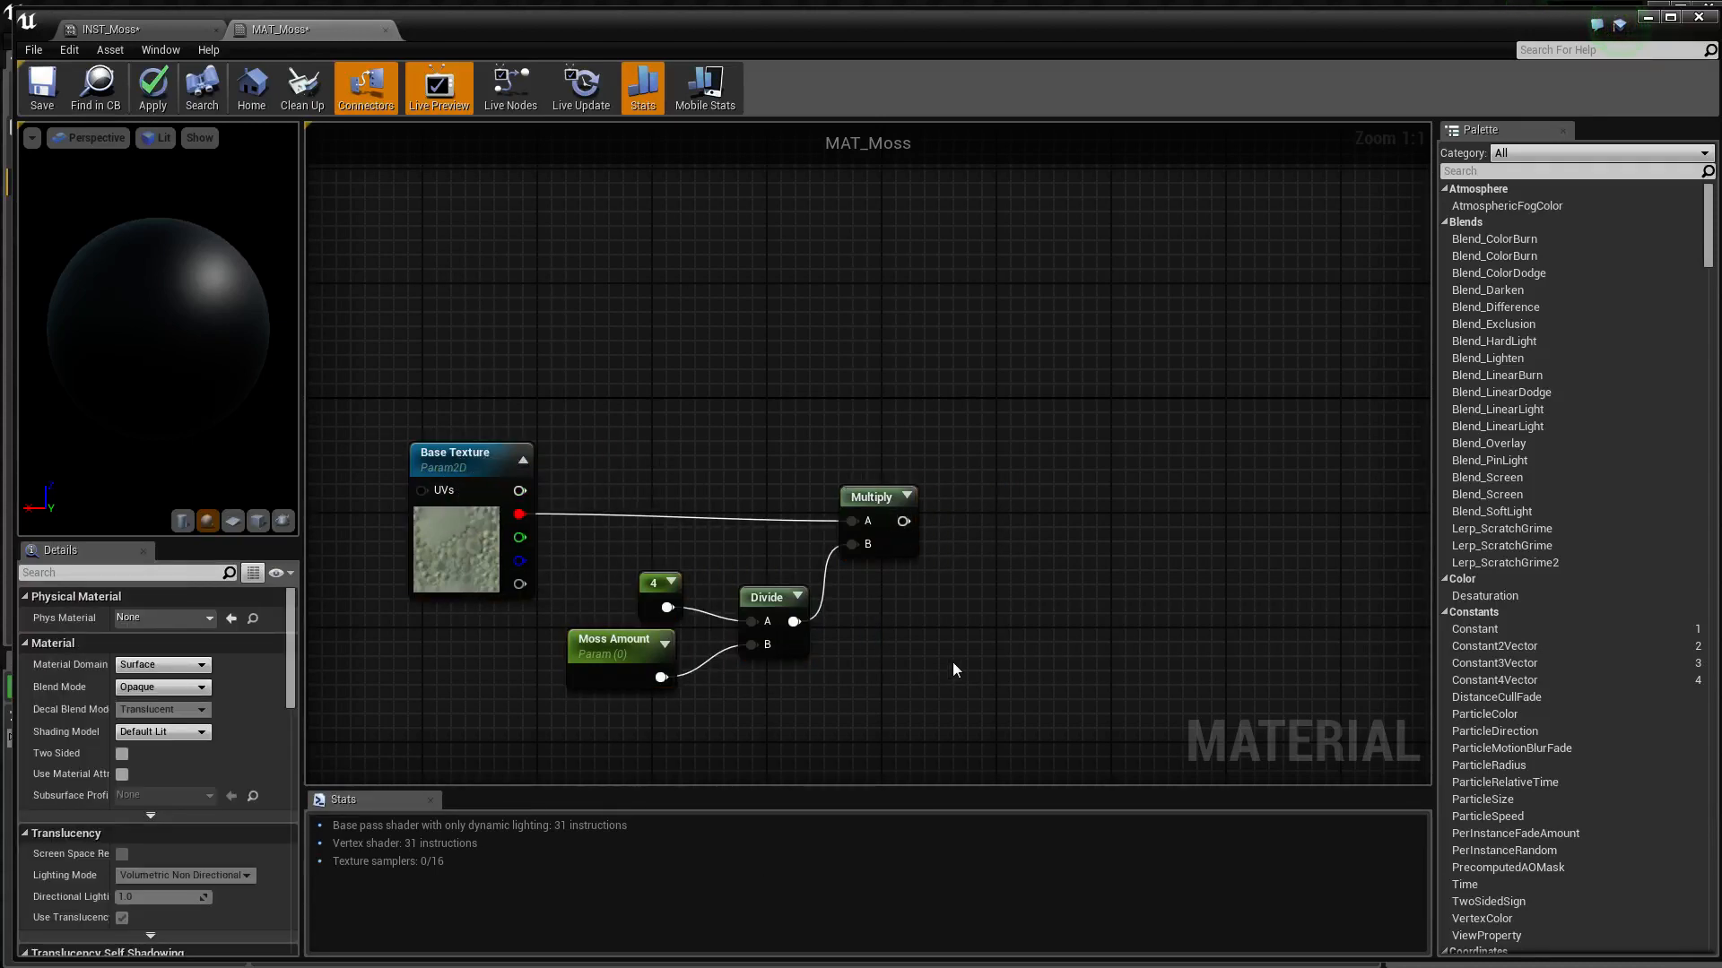
Connect the Multiply output to the Base Color input of MAT_Moss and check the preview sphere
right_click_drag(1010, 664, 771, 621)
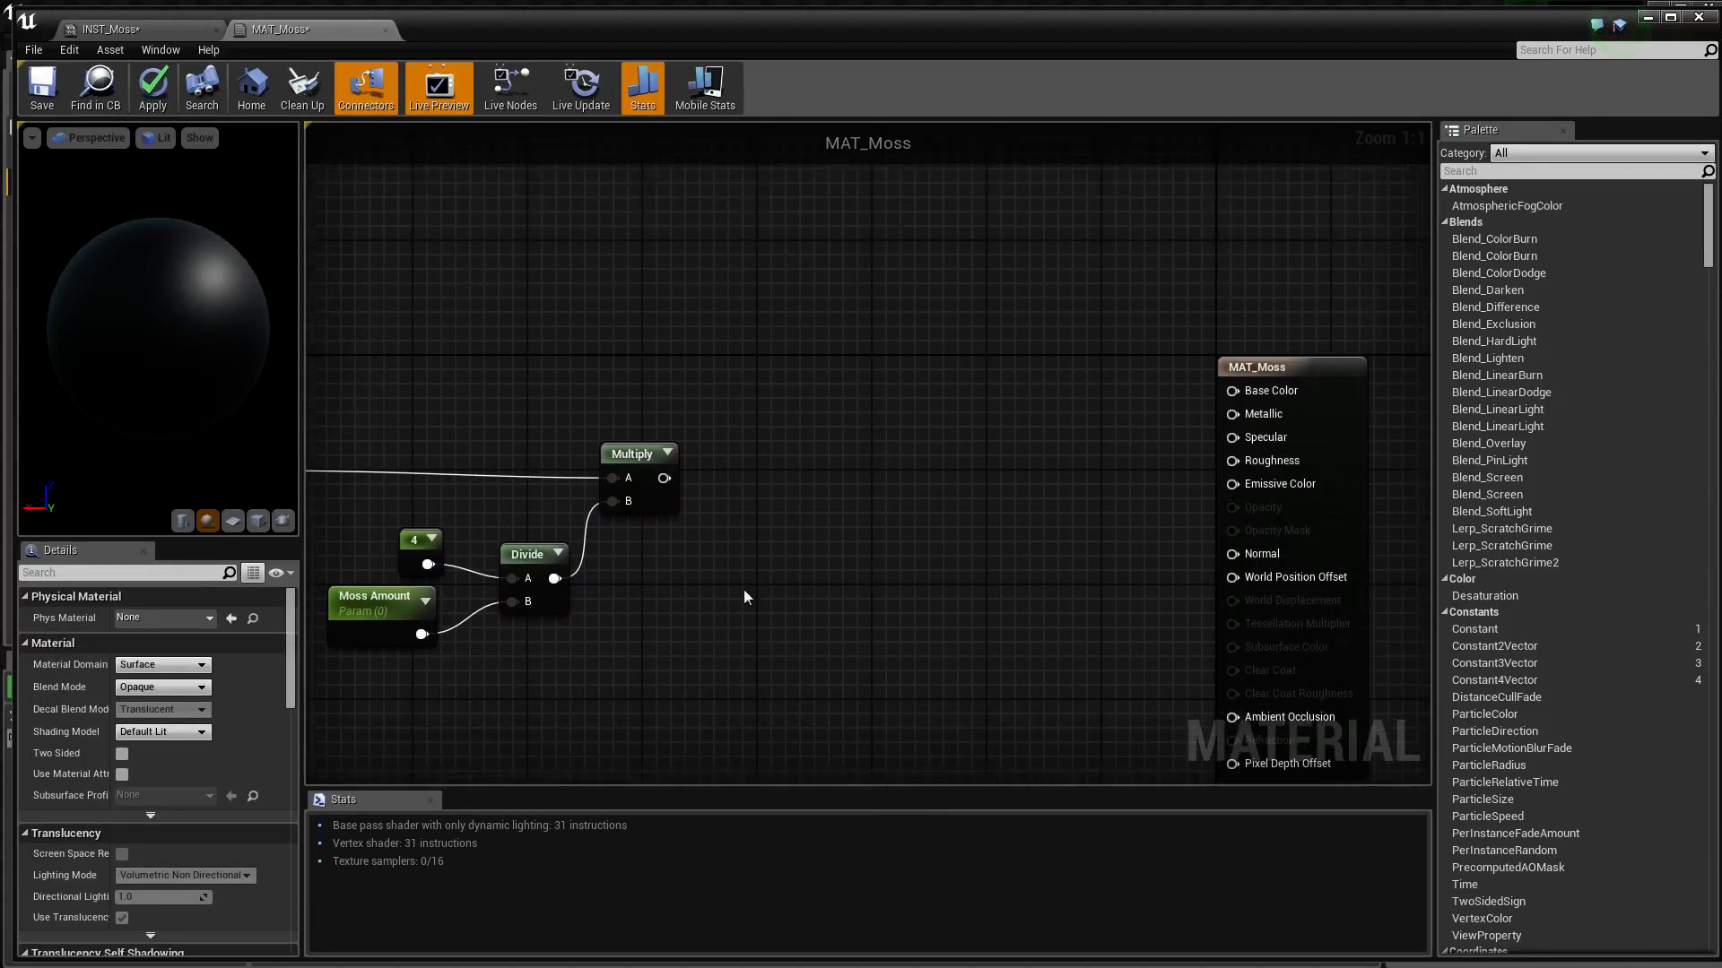
left_click_drag(665, 479, 1235, 391)
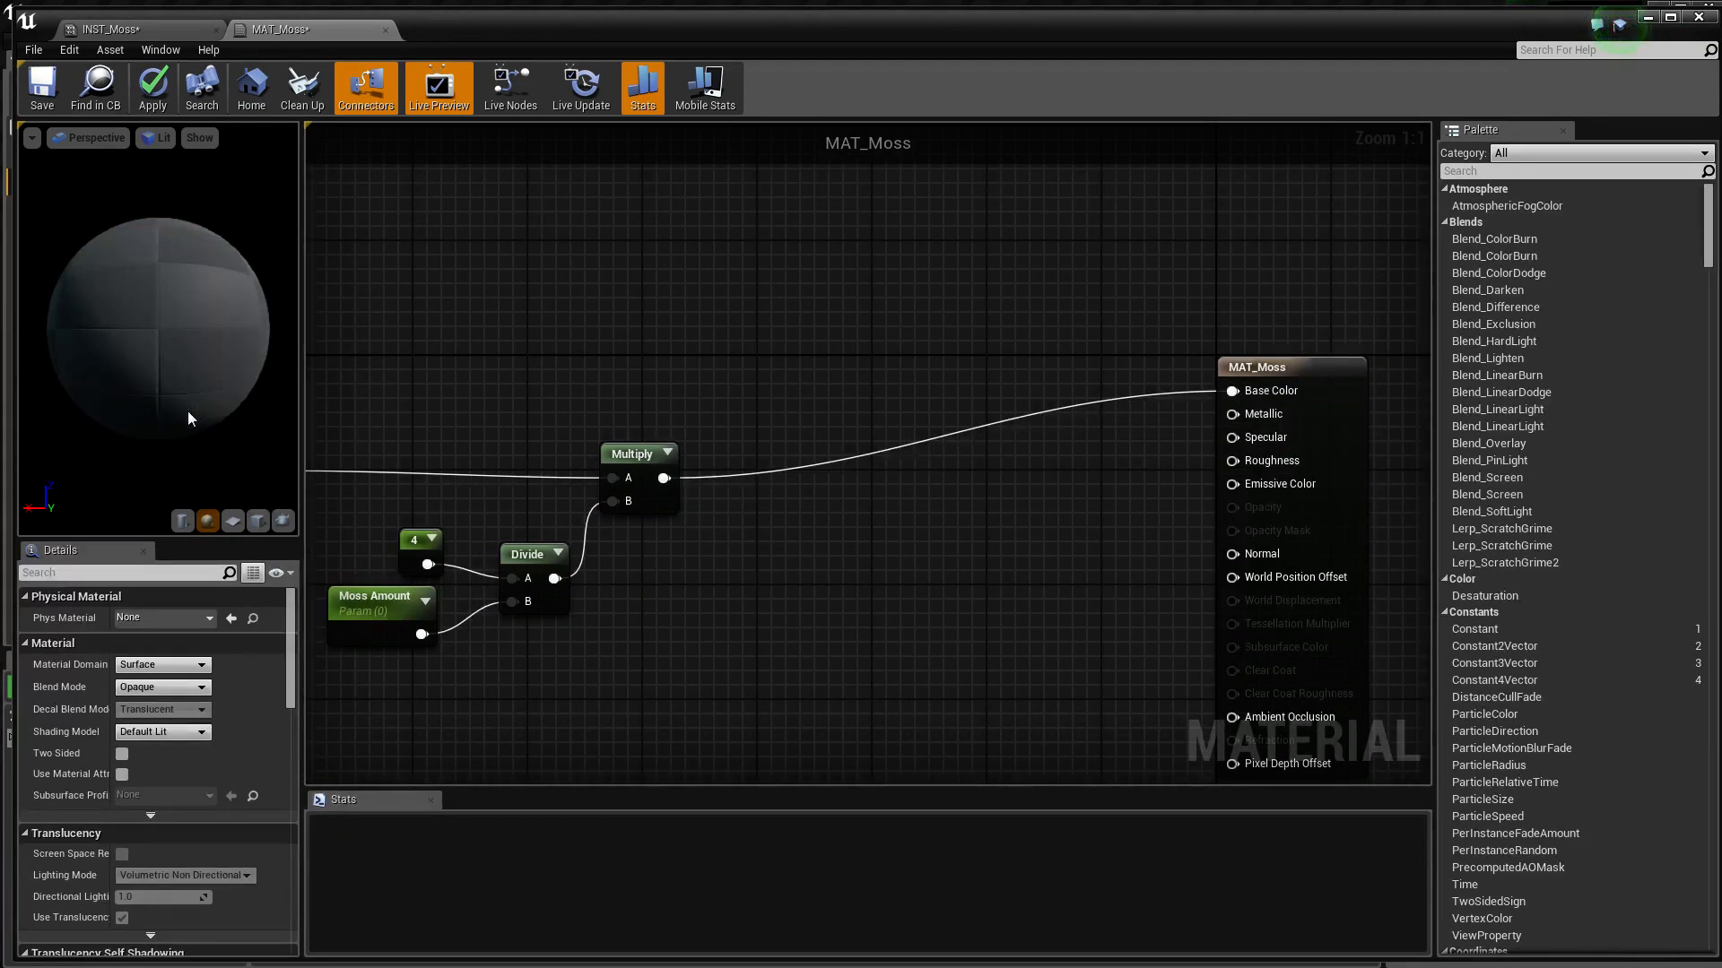
left_click_drag(235, 385, 258, 395)
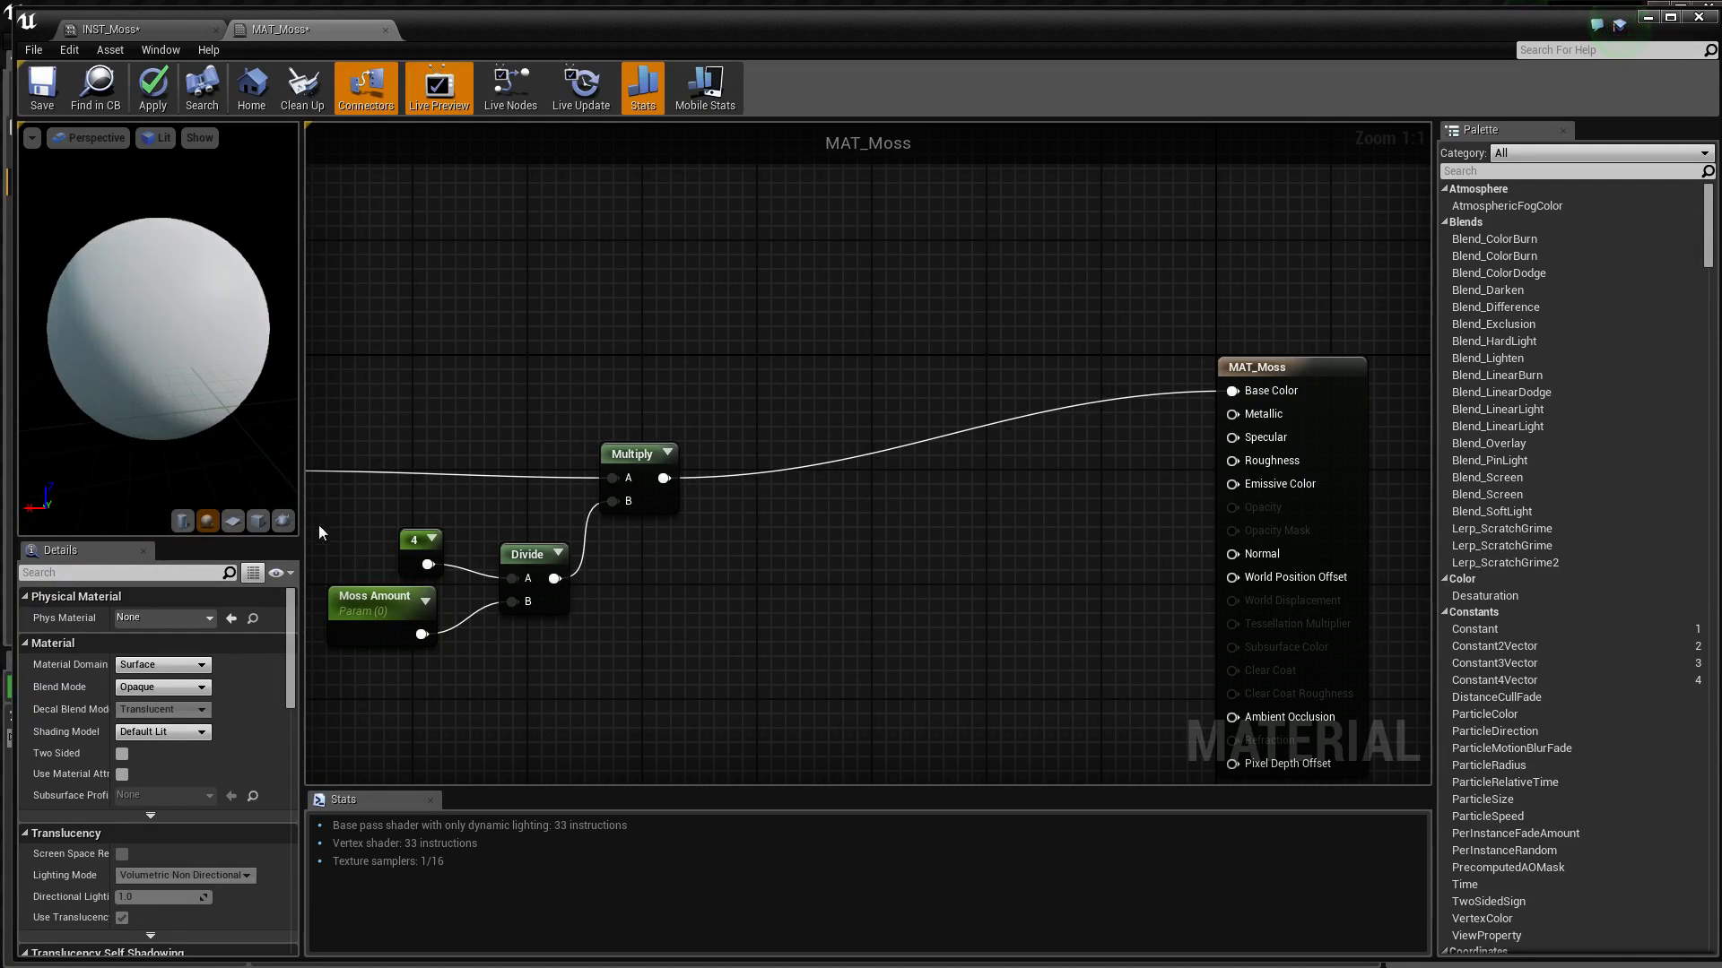
Set the Moss Amount parameter's default value to 0.5
right_click_drag(477, 345, 592, 349)
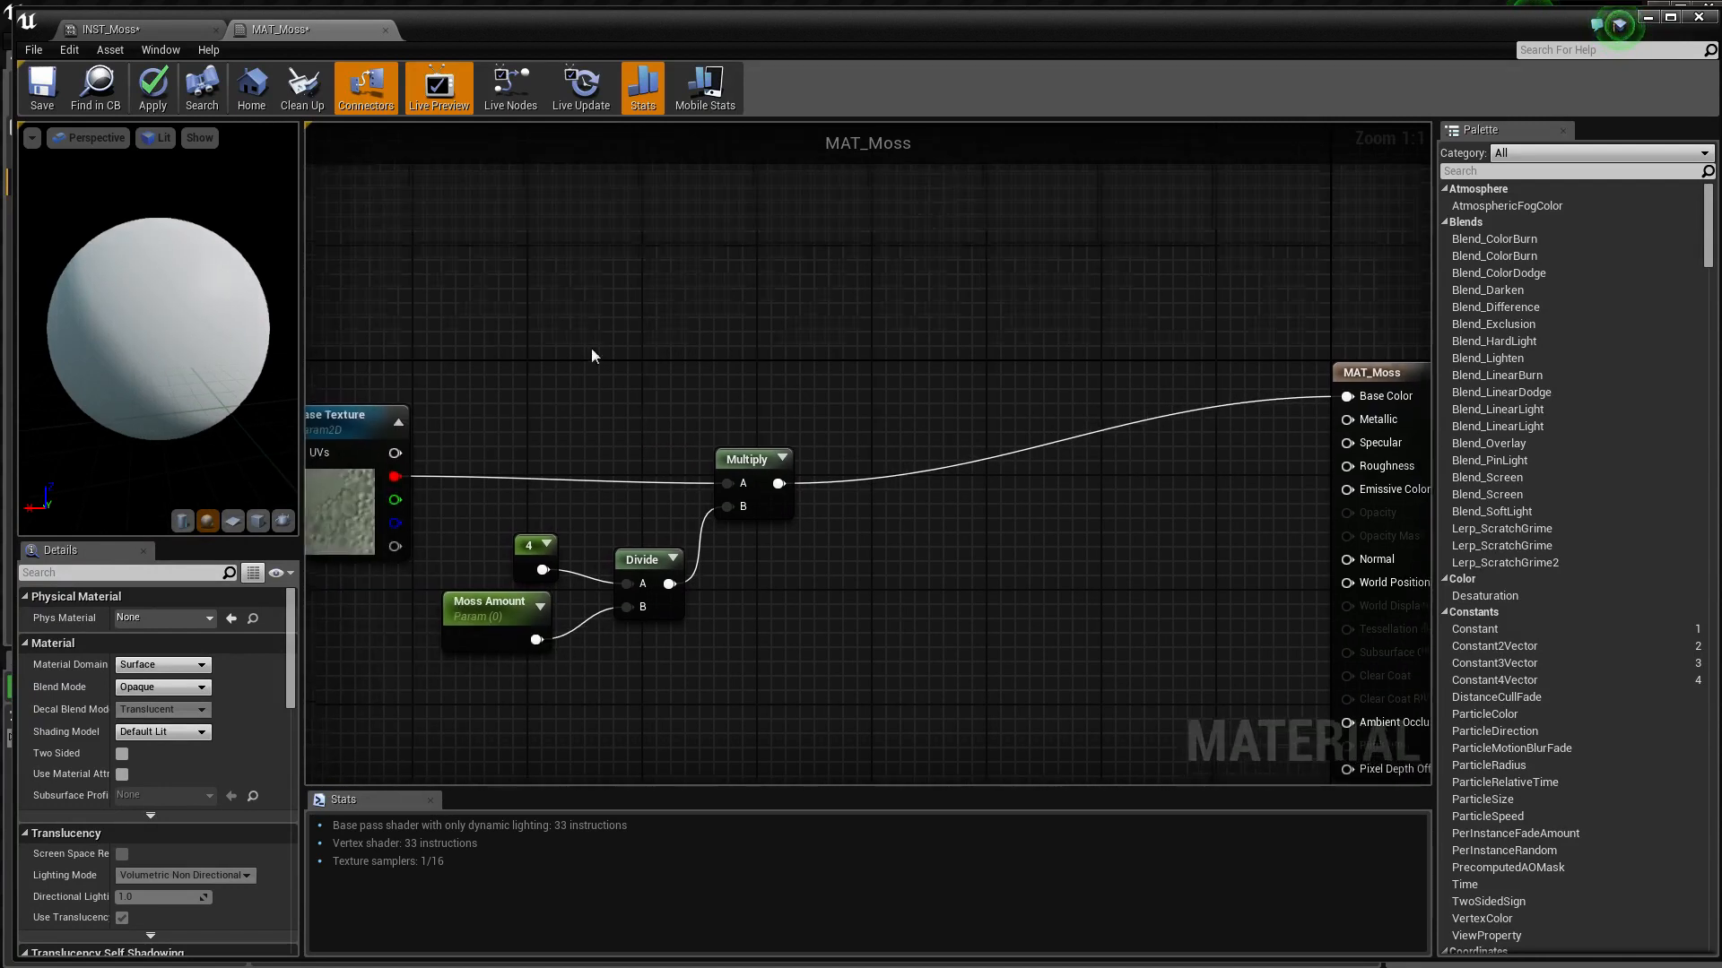
left_click(450, 615)
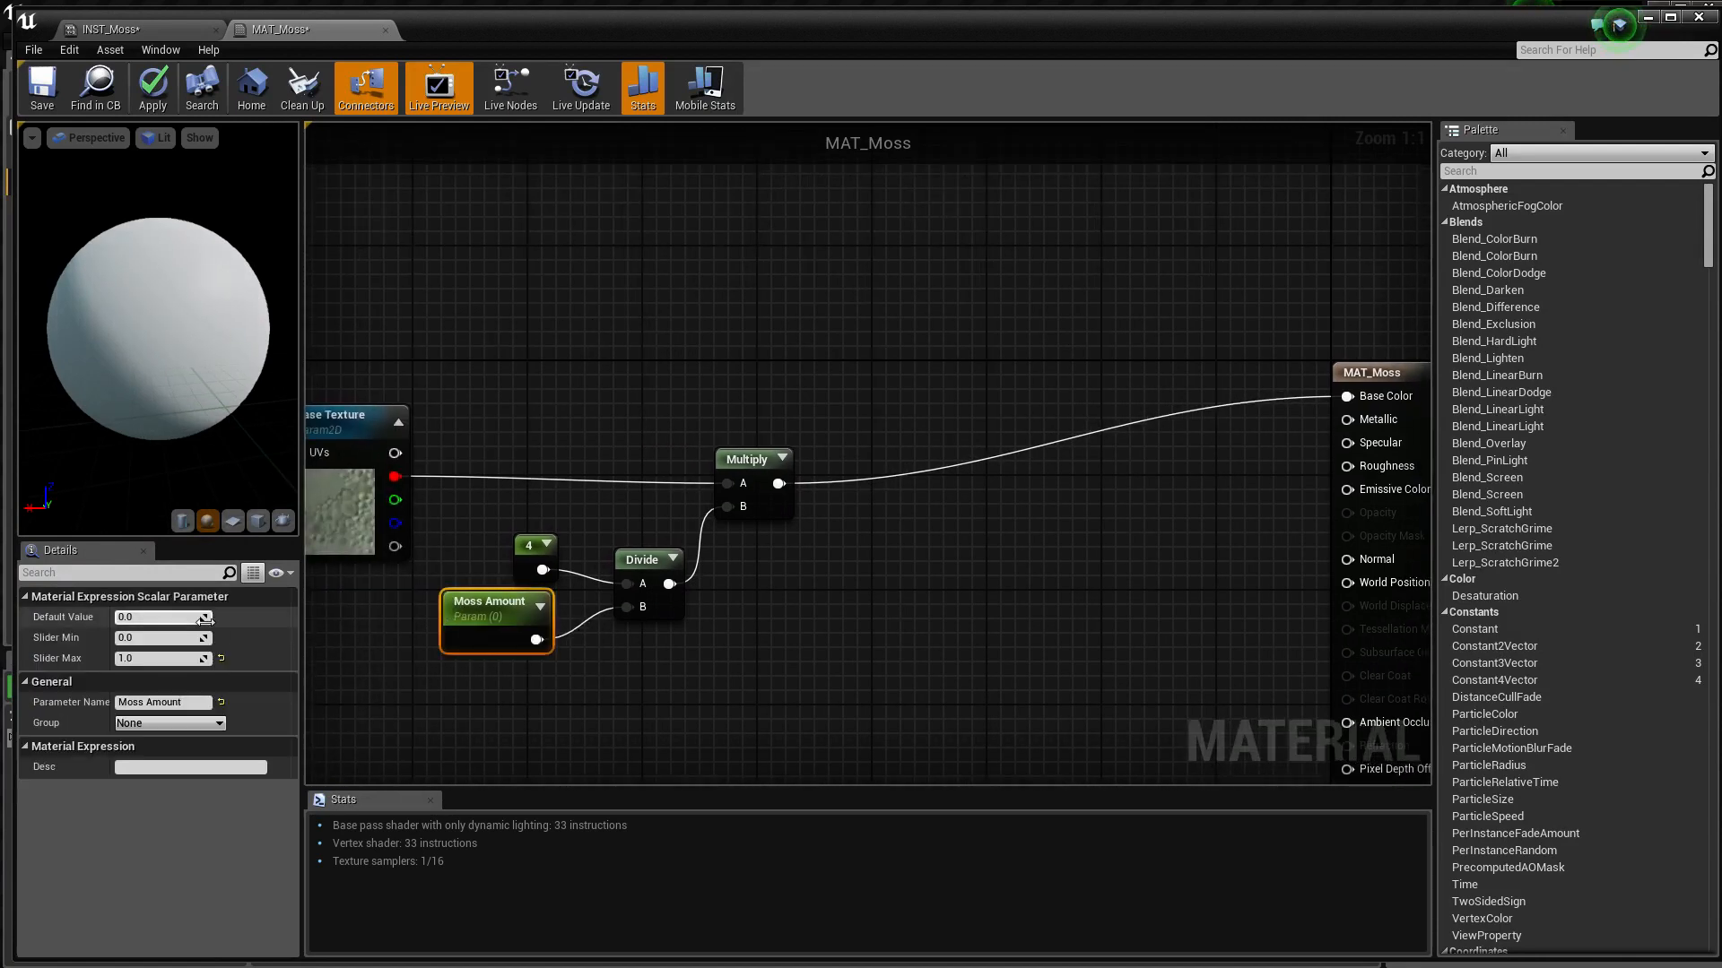
left_click(145, 618)
type("0.5")
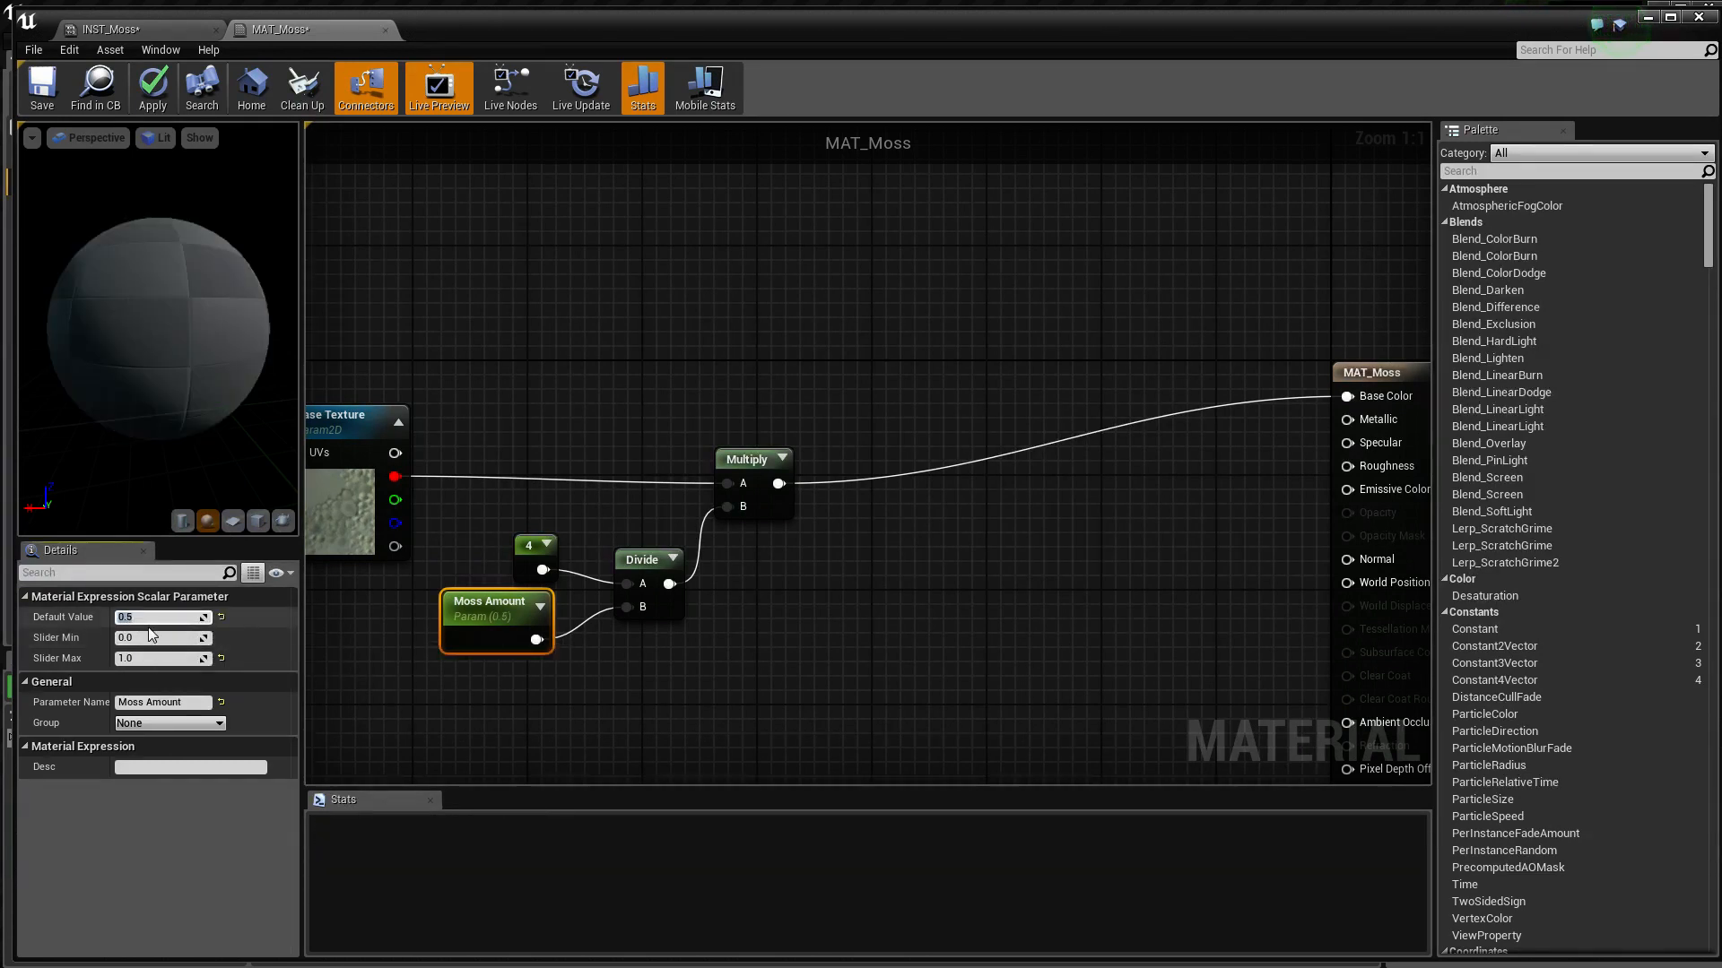
key("Return")
Assign the T_Brick_Cut_Stone_D texture to the Base Texture parameter and inspect it on the preview sphere
right_click_drag(443, 297, 691, 305)
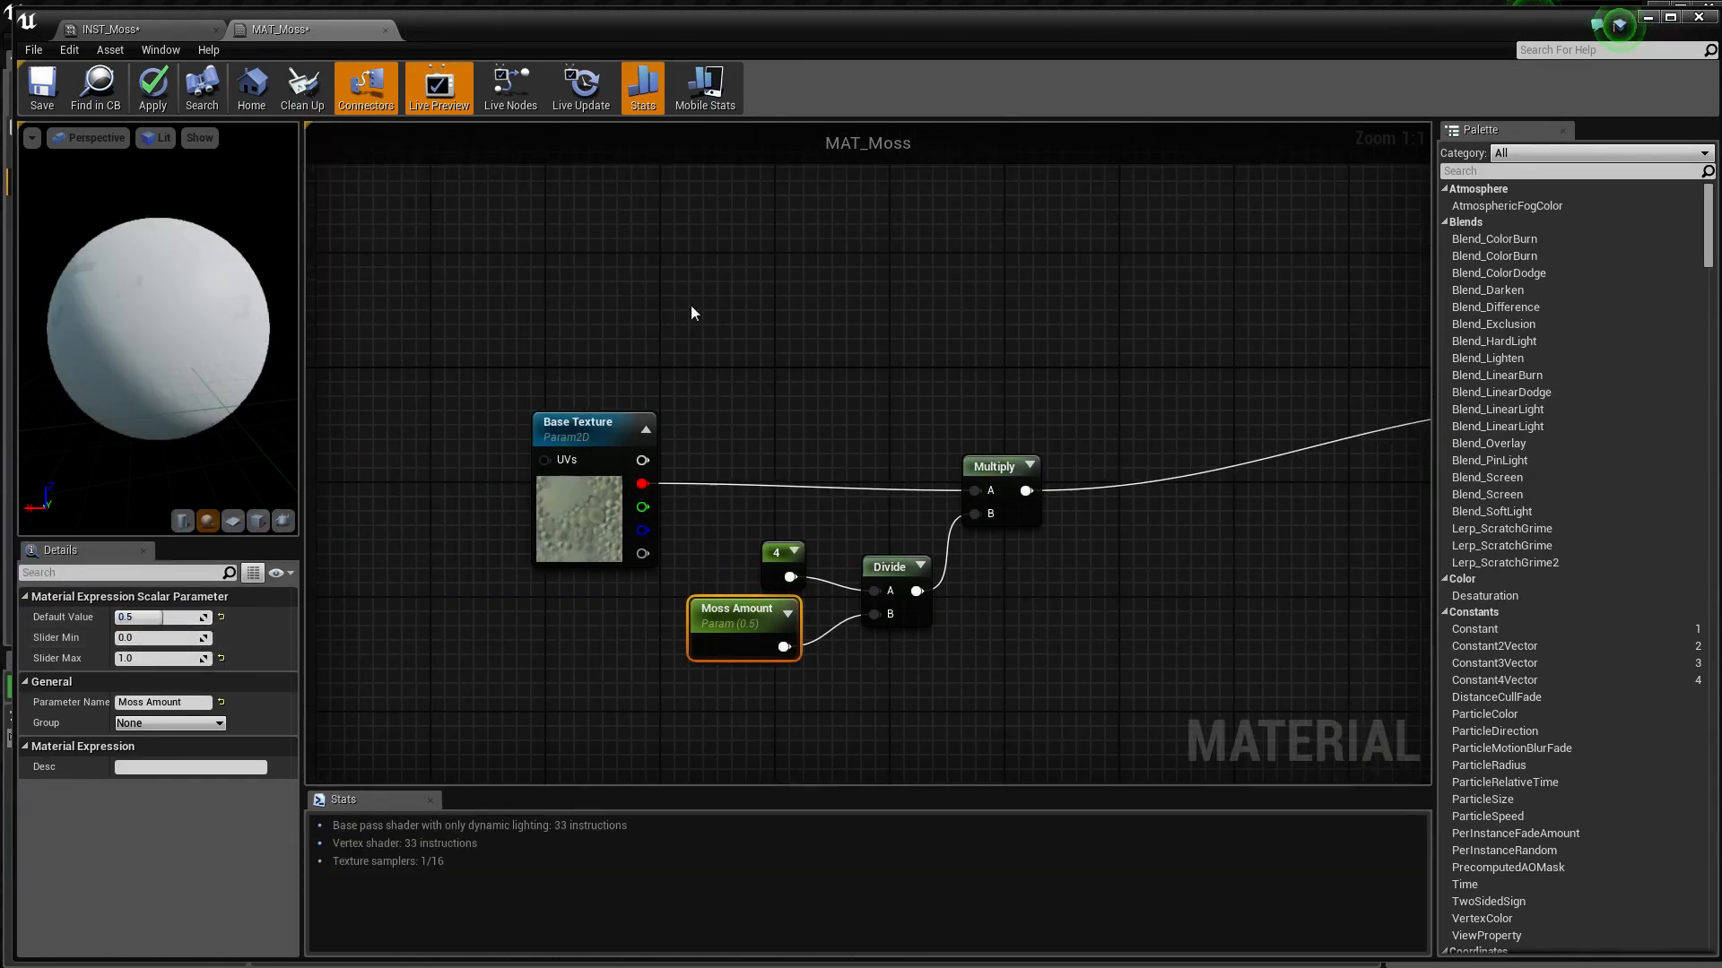
left_click(591, 449)
left_click(238, 809)
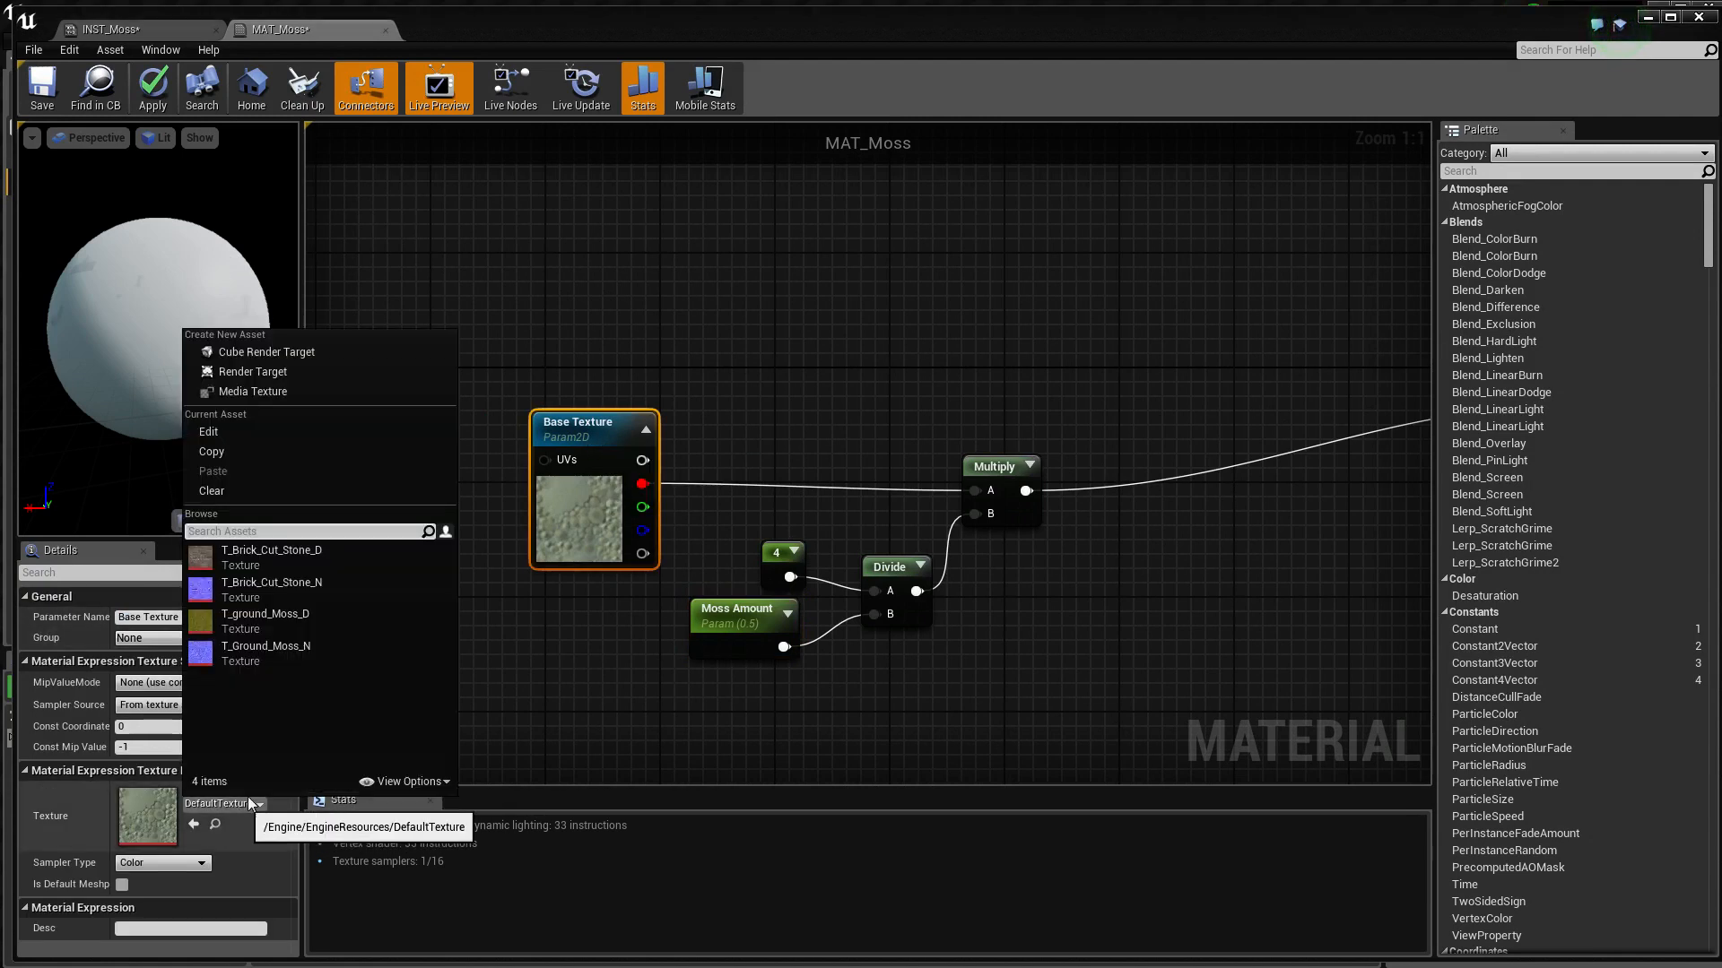
left_click(266, 568)
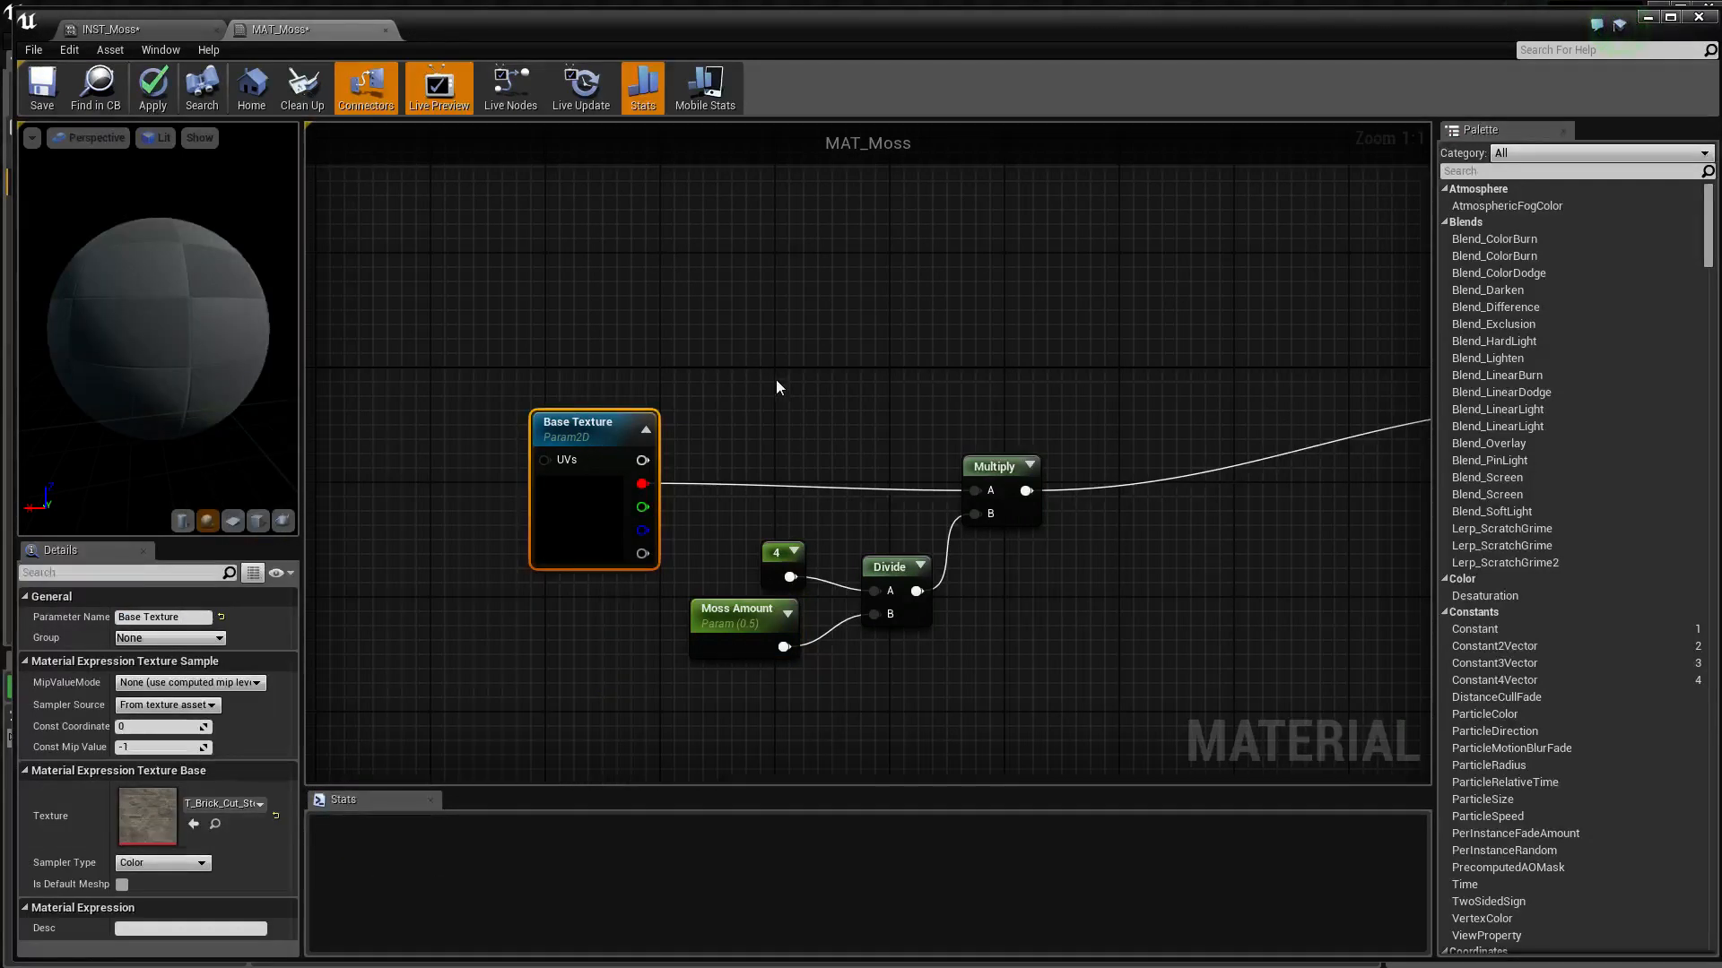
left_click_drag(158, 328, 283, 345)
Add a Clamp node fed by the Multiply output and line it up beside the Multiply node
right_click_drag(859, 334, 466, 332)
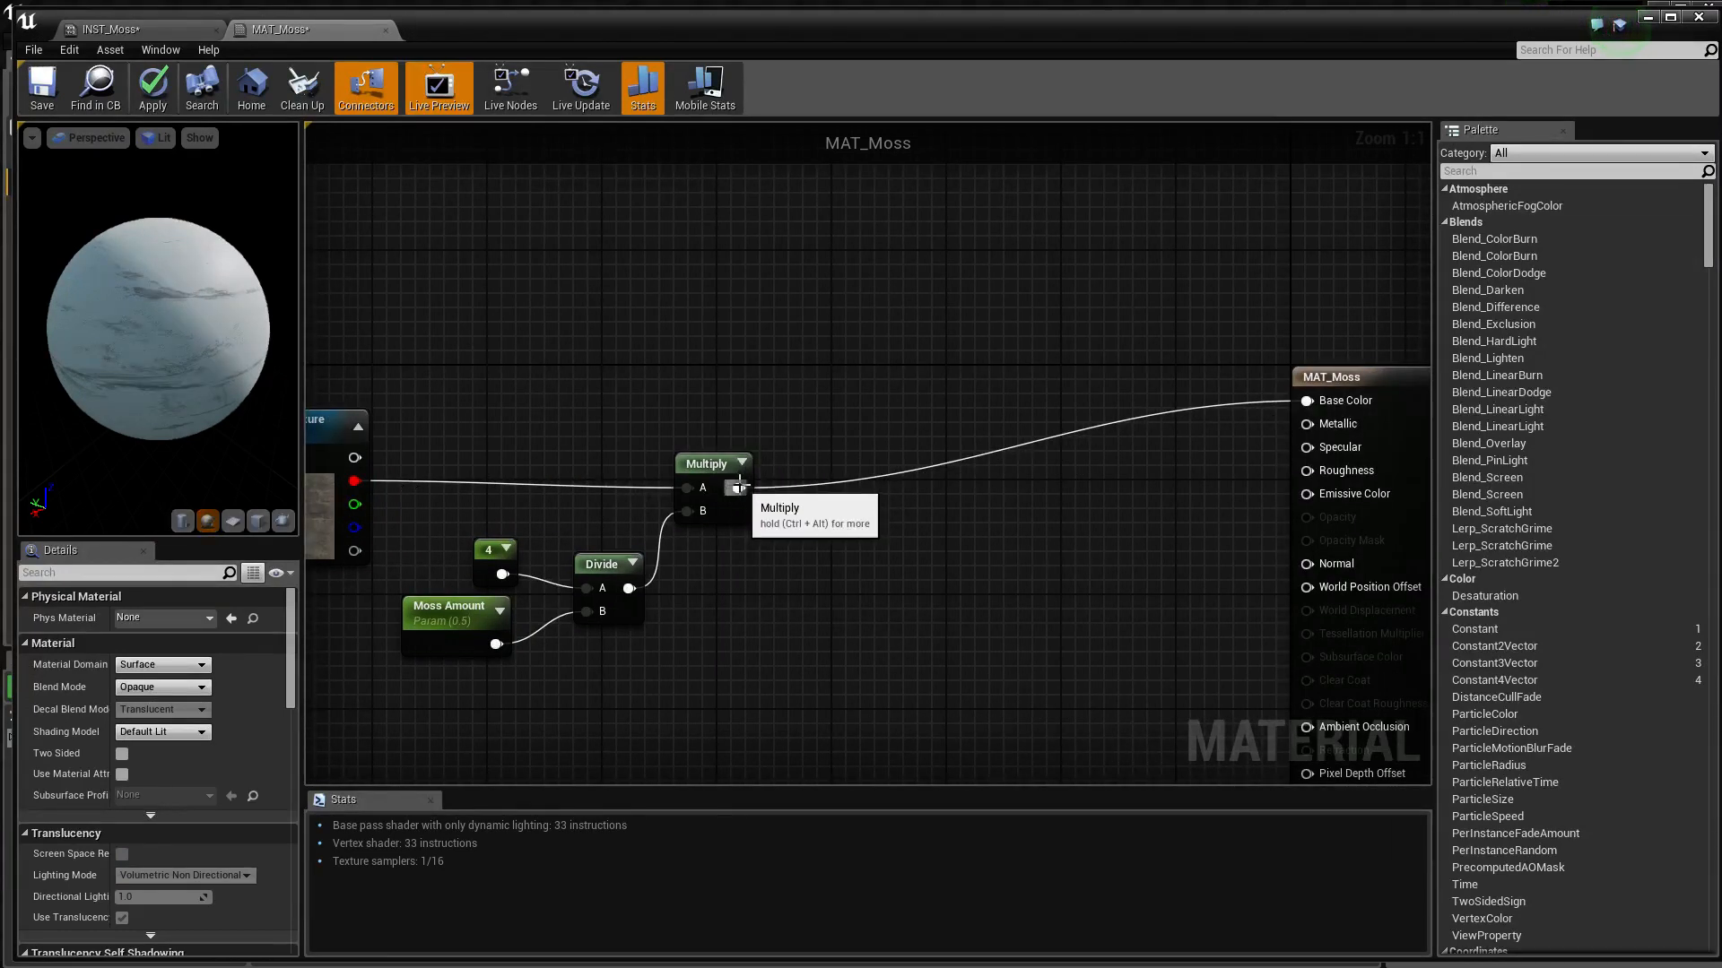
left_click_drag(737, 488, 777, 493)
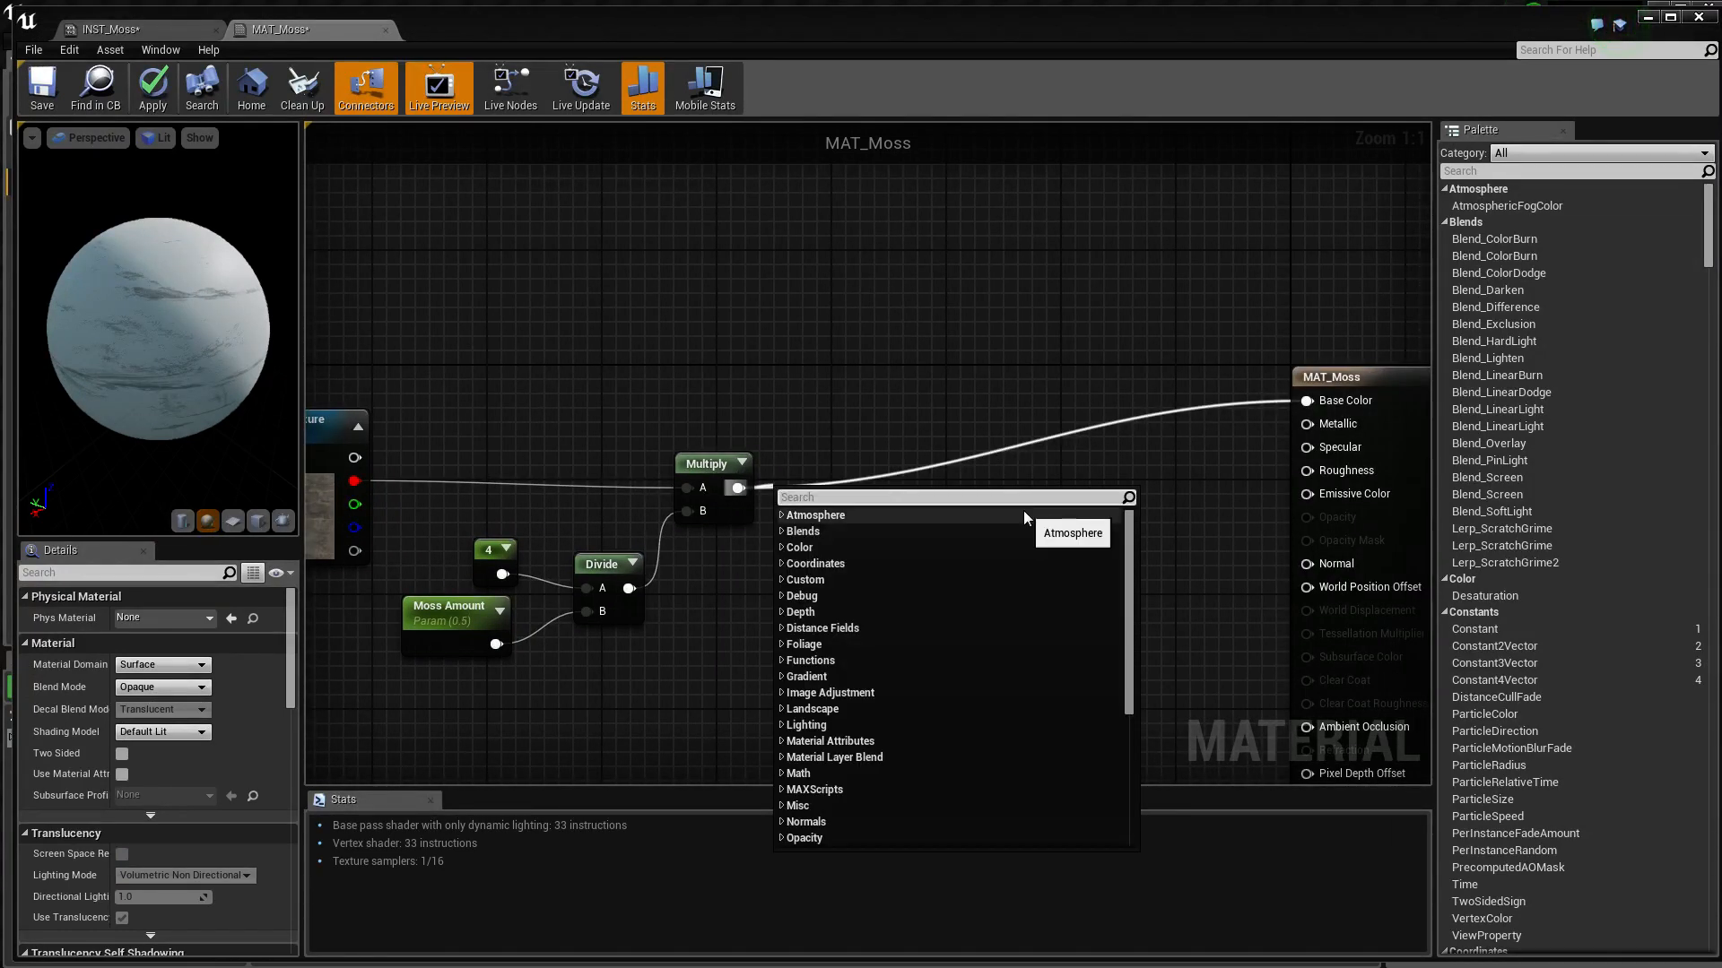
type("clamp")
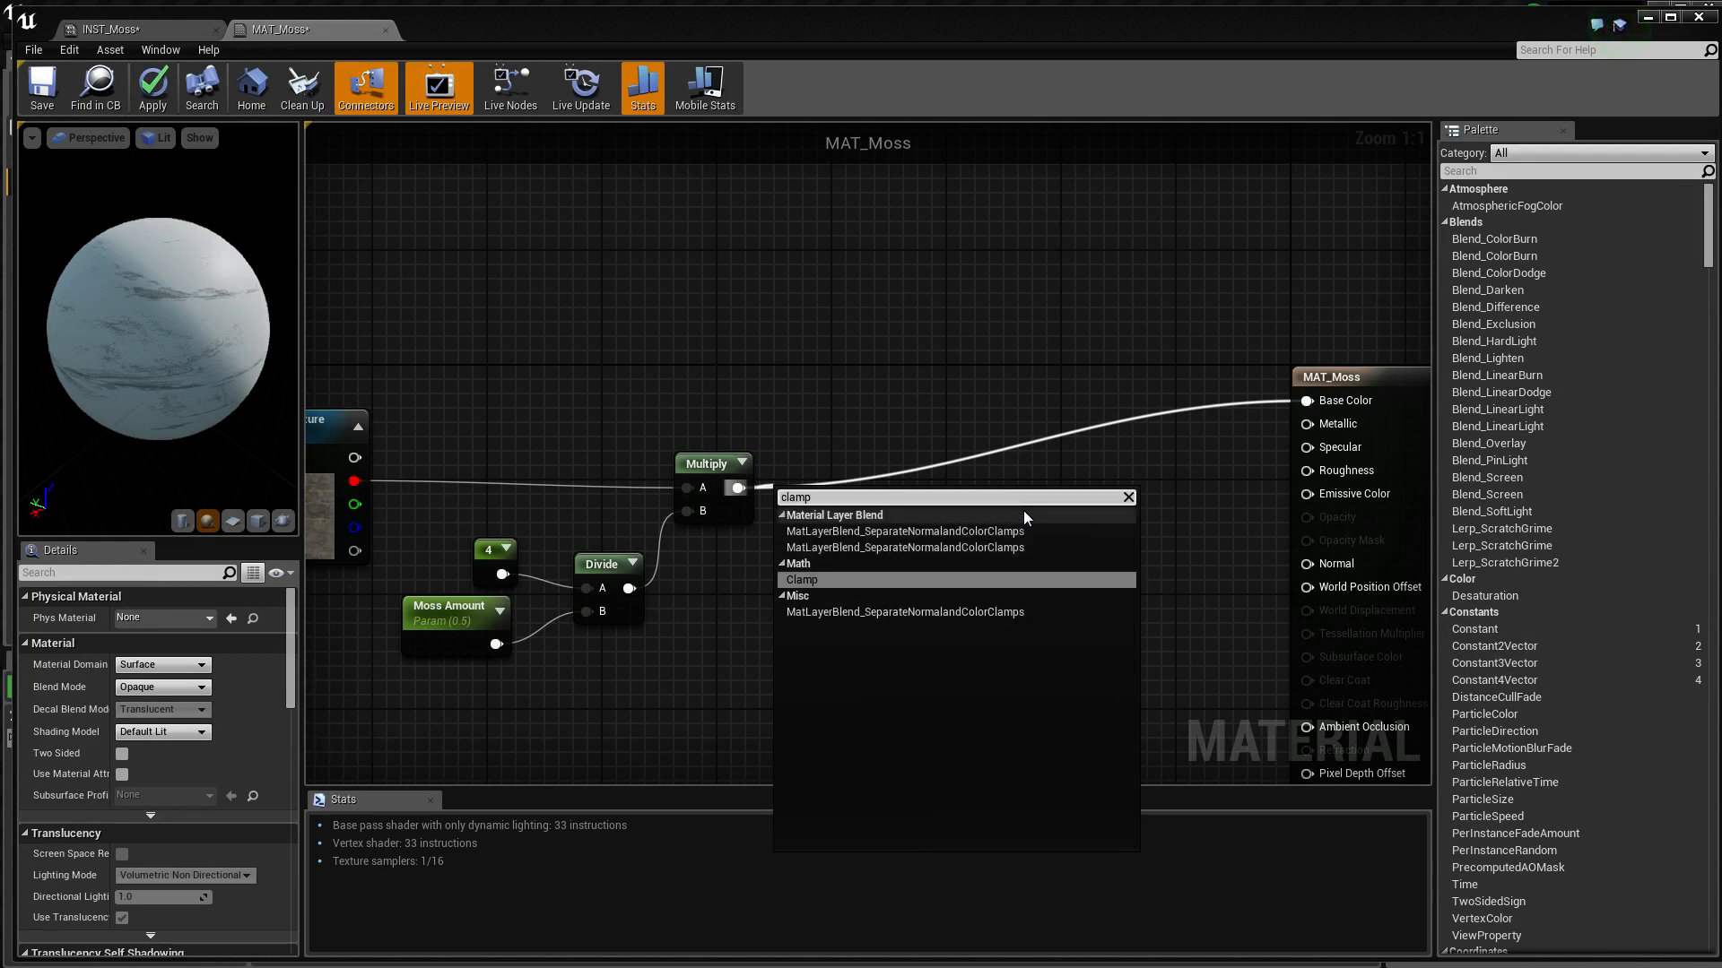
key("Return")
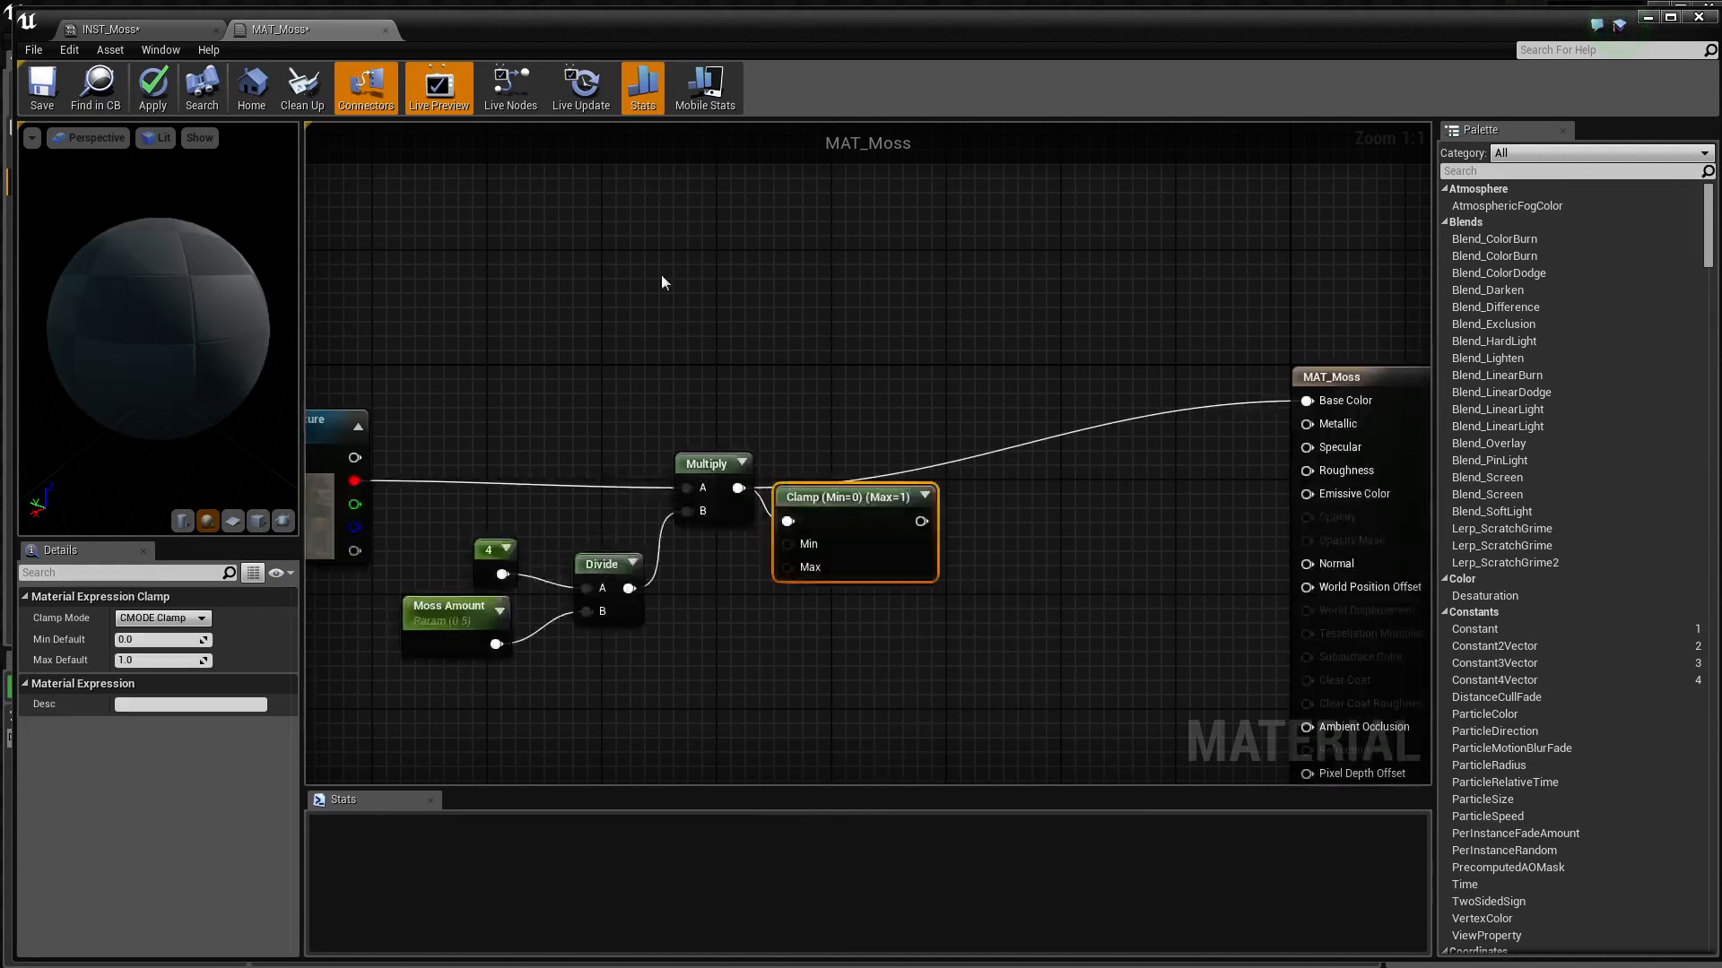
left_click(826, 456)
left_click_drag(829, 494, 854, 460)
Move the MAT_Moss output node farther away from the Clamp node to make room for more nodes
right_click_drag(731, 371, 873, 376)
right_click_drag(983, 401, 598, 369)
left_click_drag(1061, 386, 1305, 400)
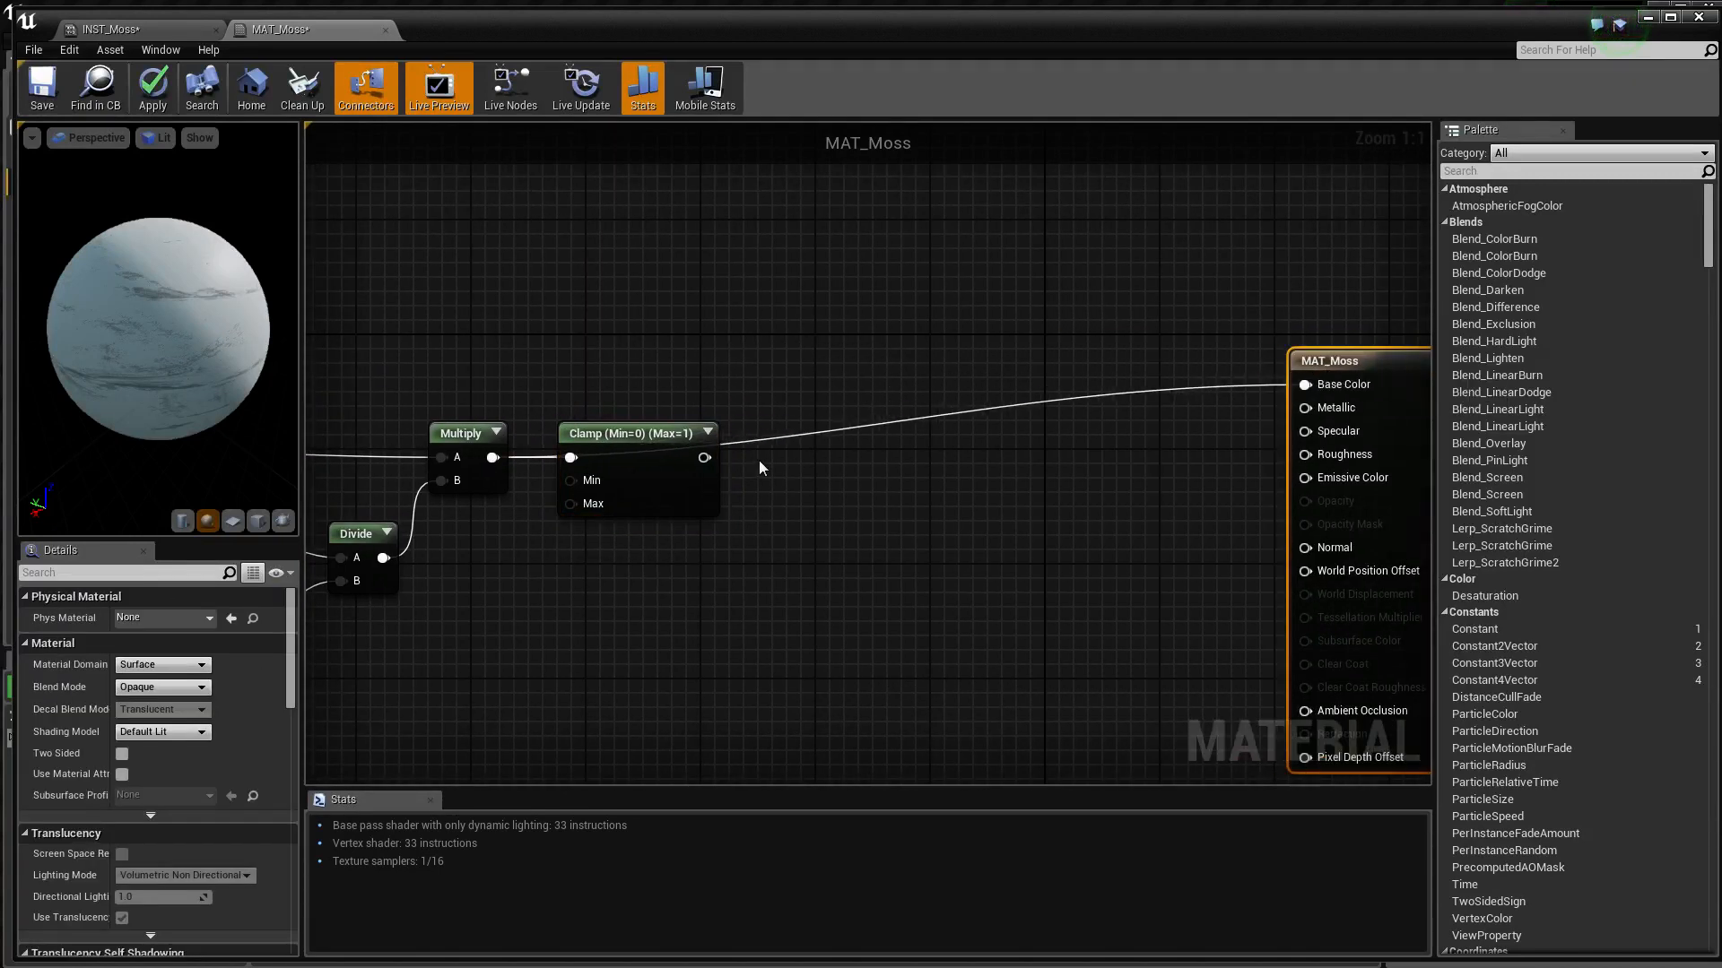
Feed the Clamp output into the Image input of a new RaiseBlackLevelsByPercentage node
left_click_drag(704, 458, 758, 453)
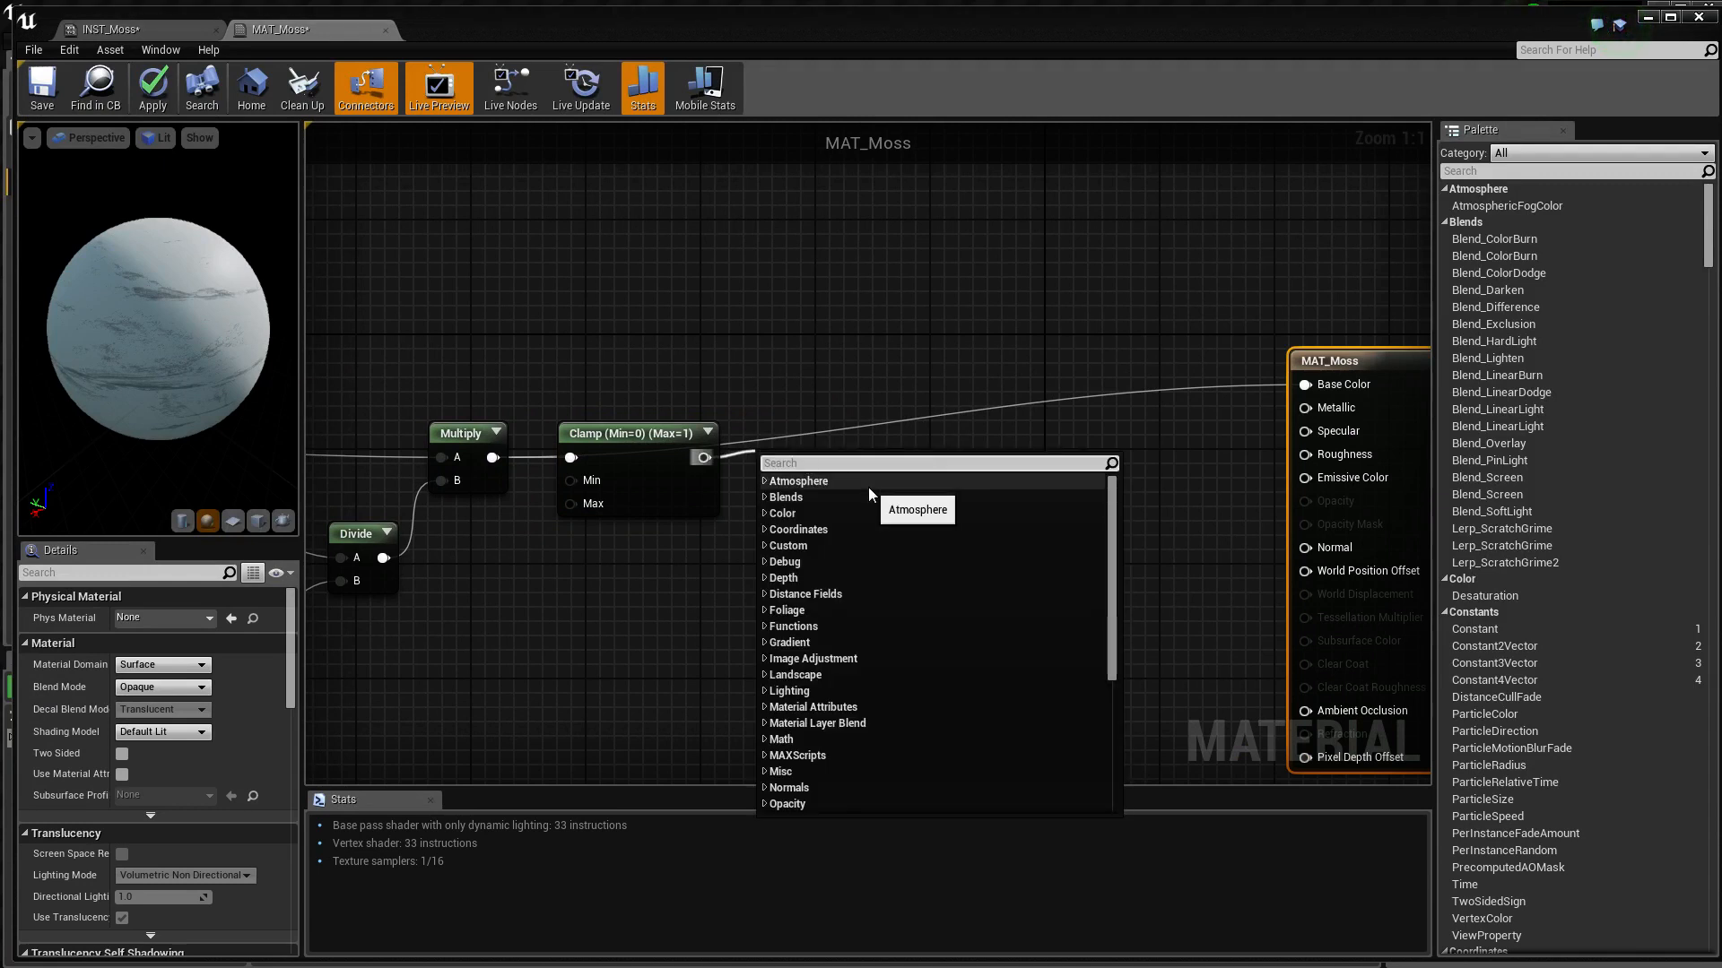
type("bl")
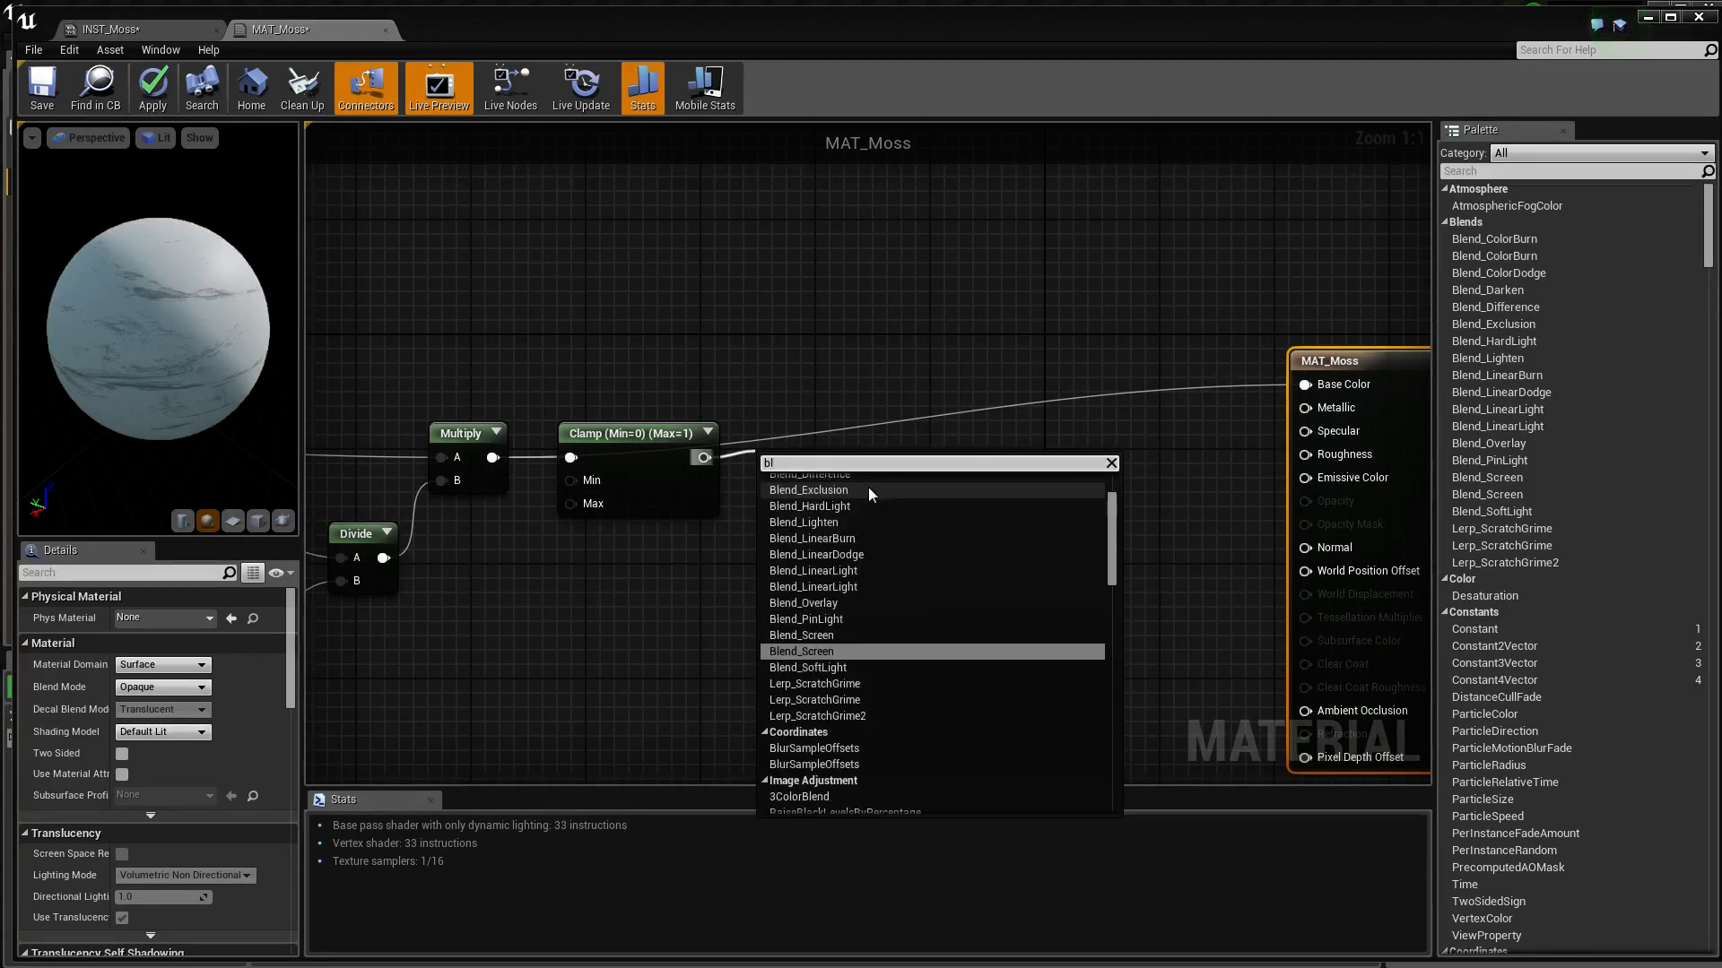
type("ack leve")
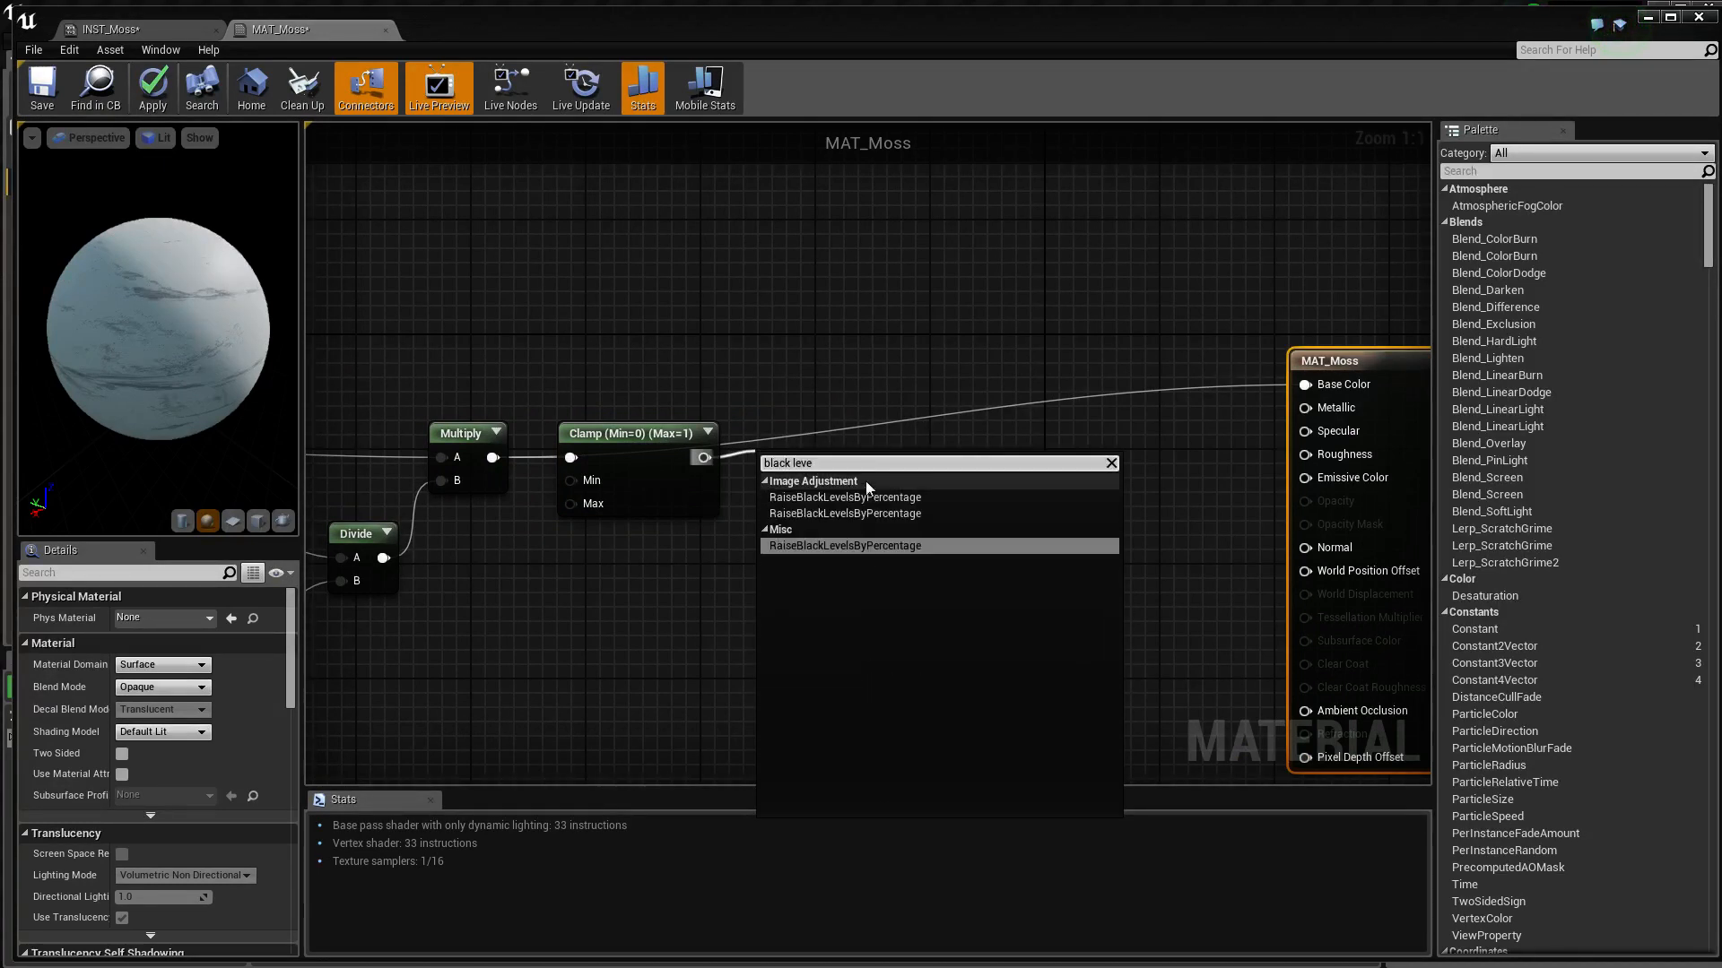
left_click(880, 497)
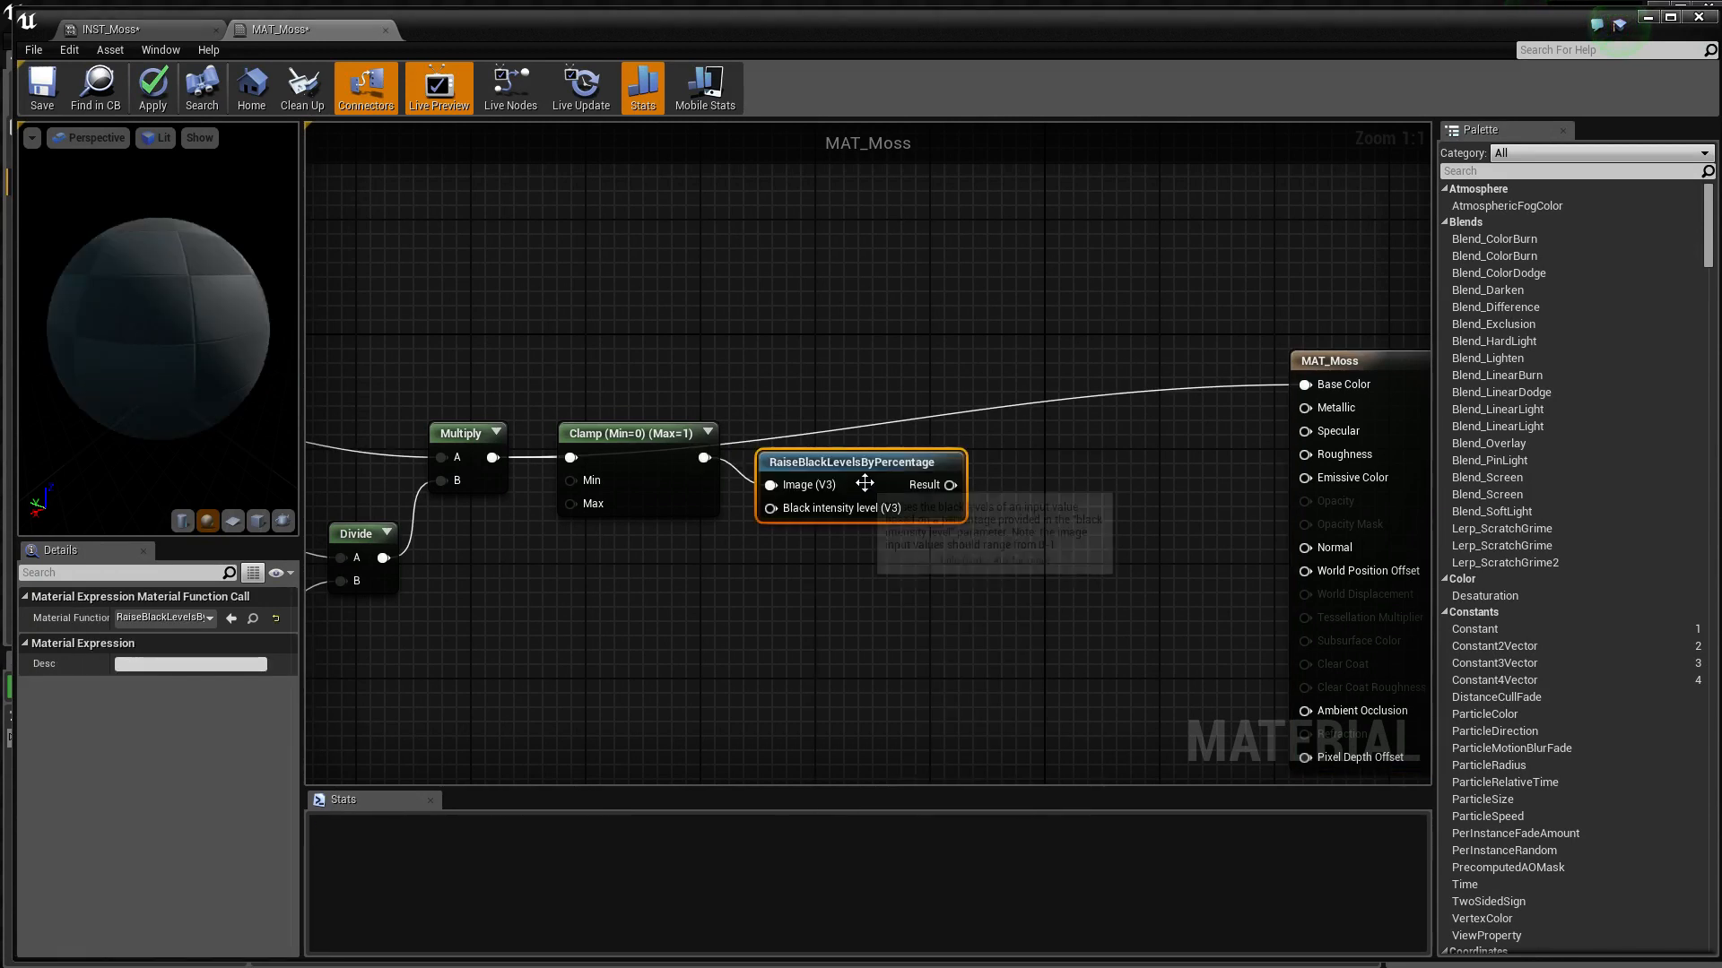
Add a Constant node with value 100 feeding the Black intensity level input, and place it below the Clamp node
left_click_drag(817, 487, 735, 559)
type("constn")
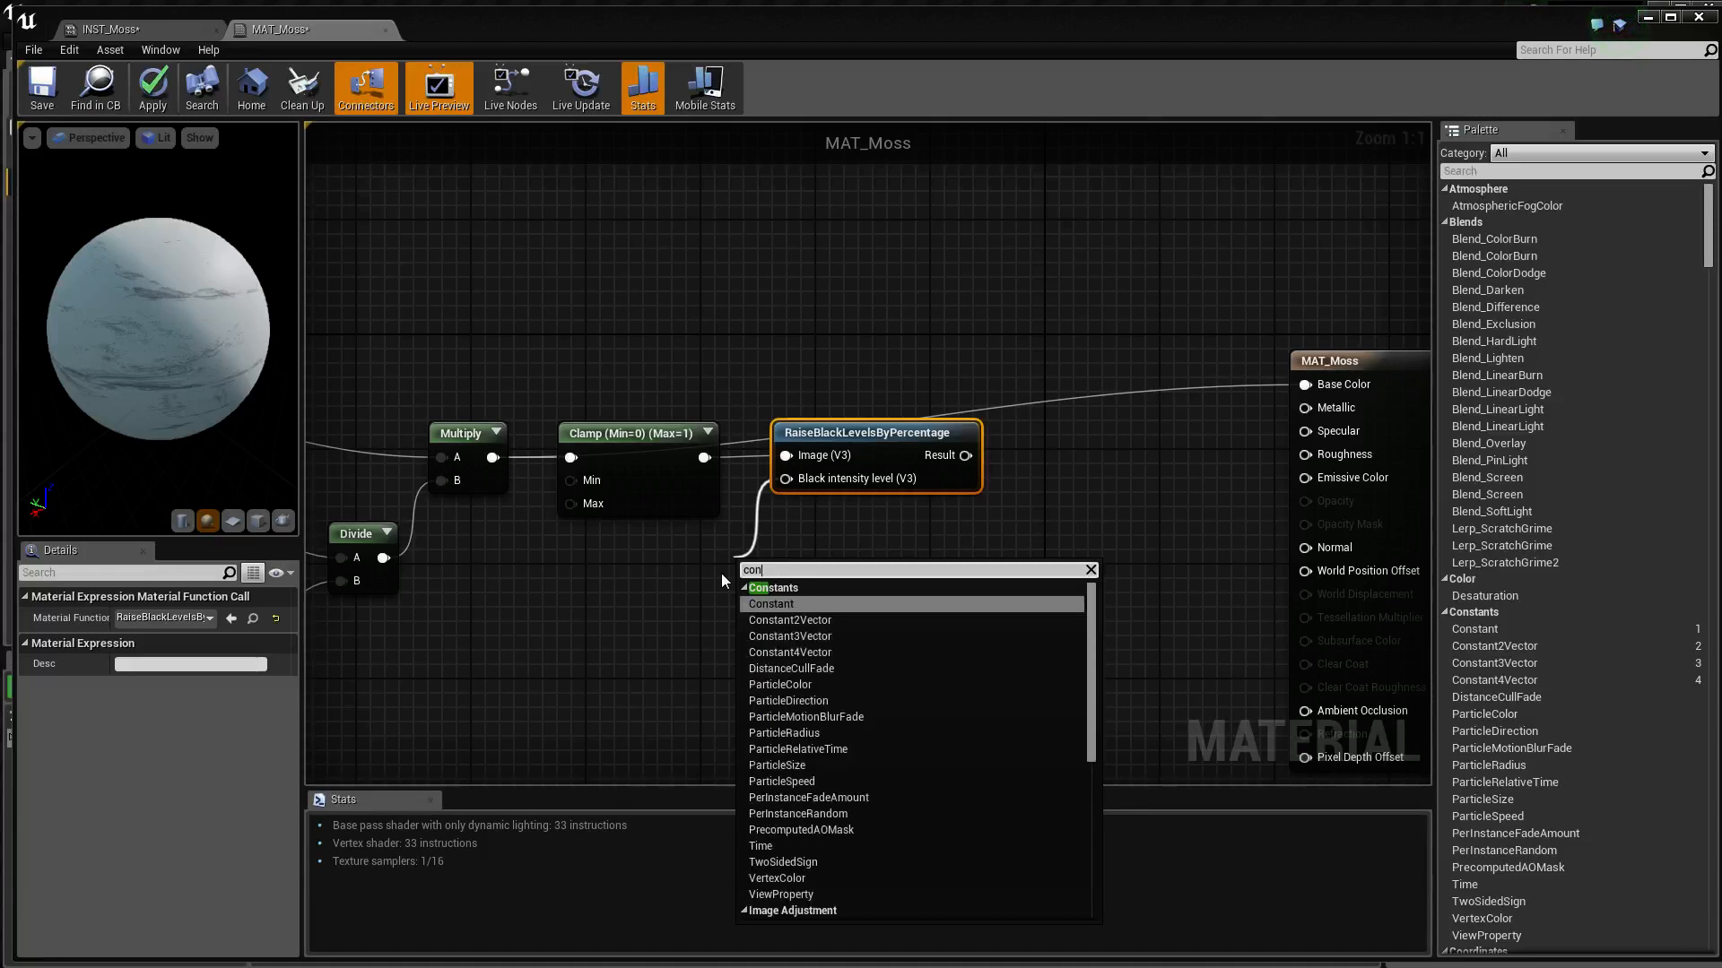
key("BackSpace")
key("BackSpace")
key("Return")
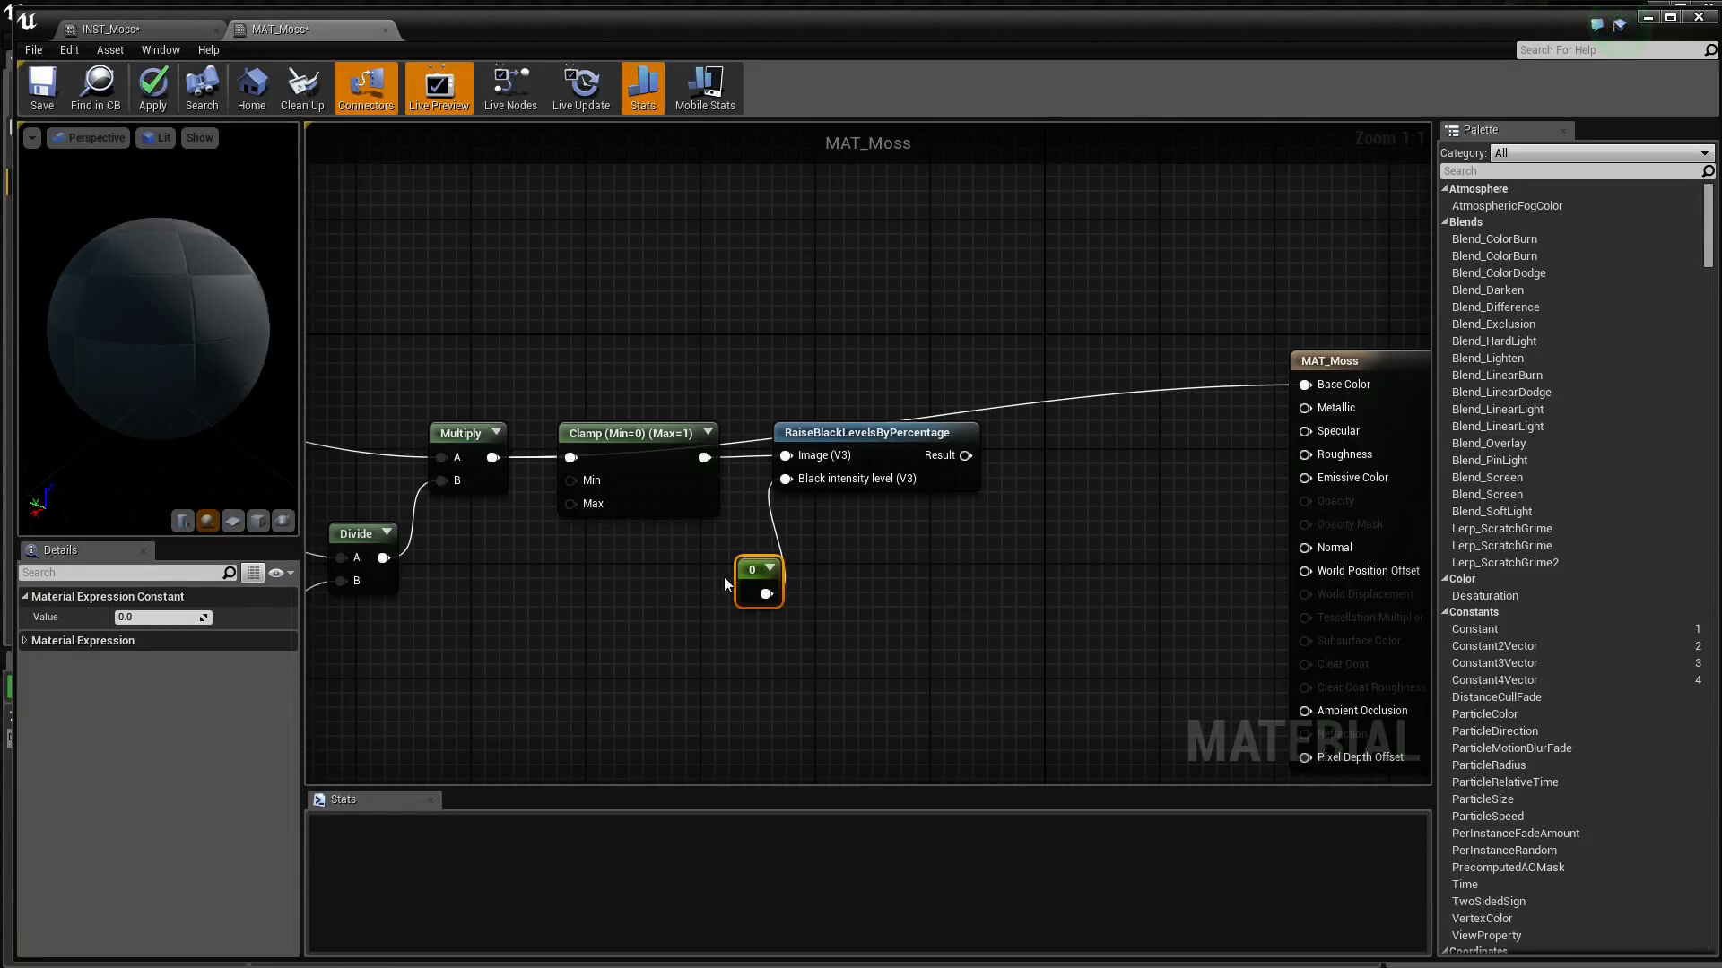
left_click(173, 616)
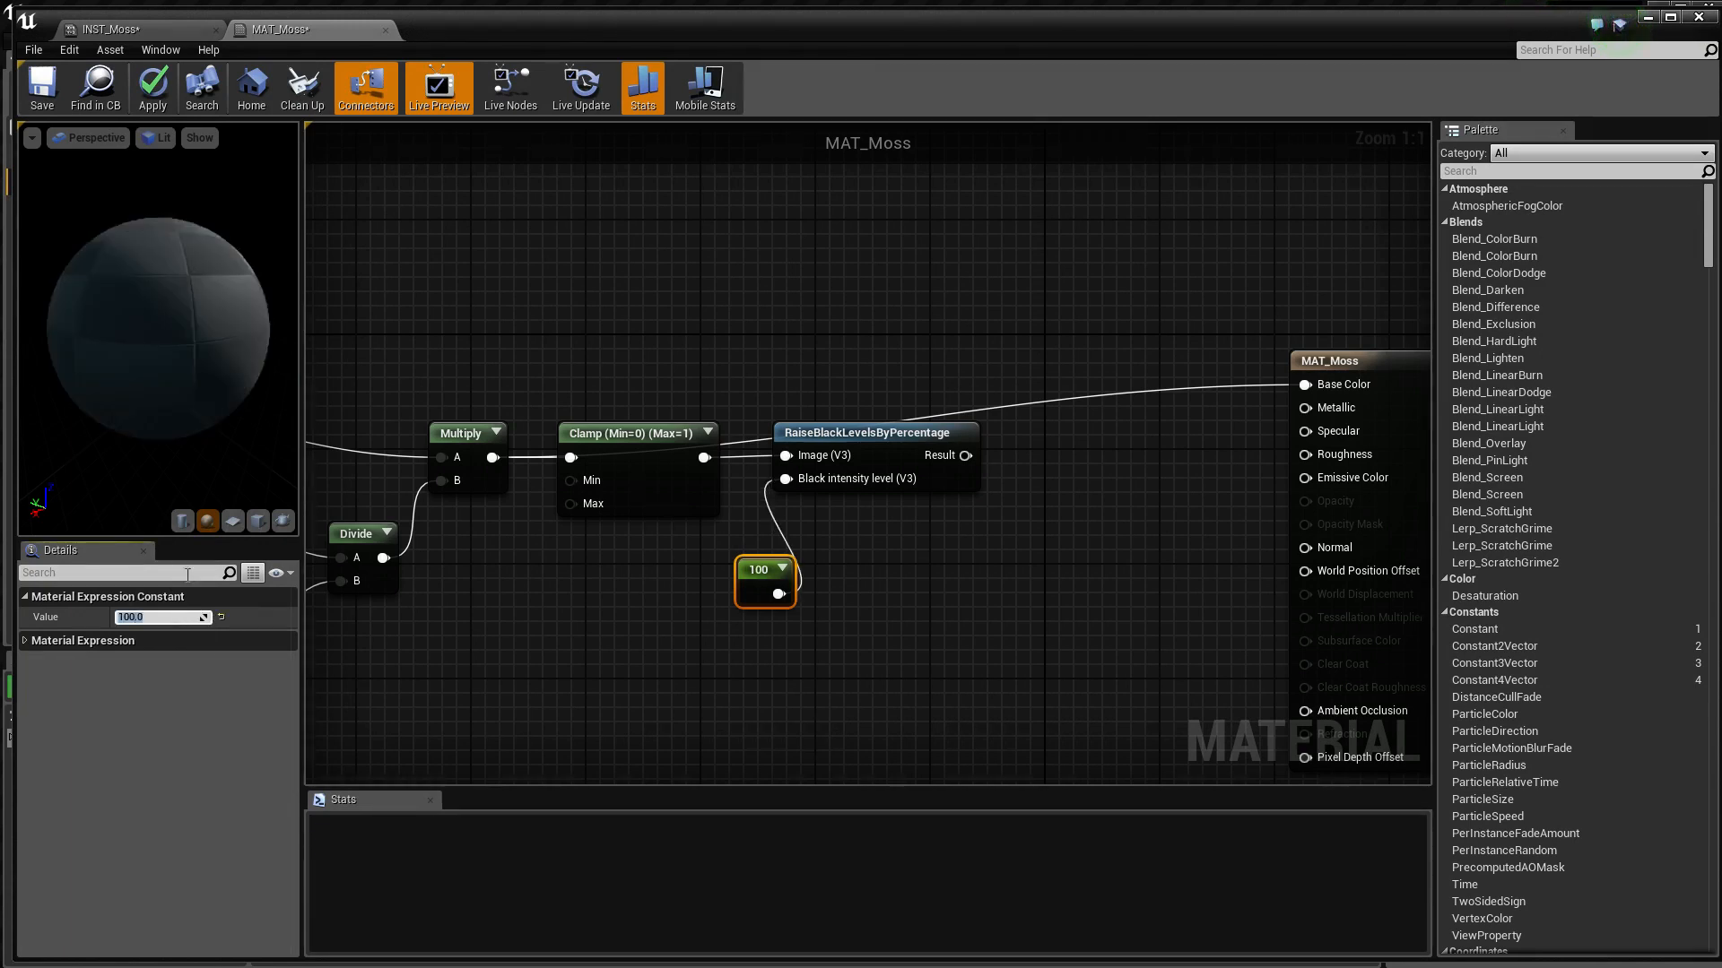
left_click_drag(759, 565, 680, 556)
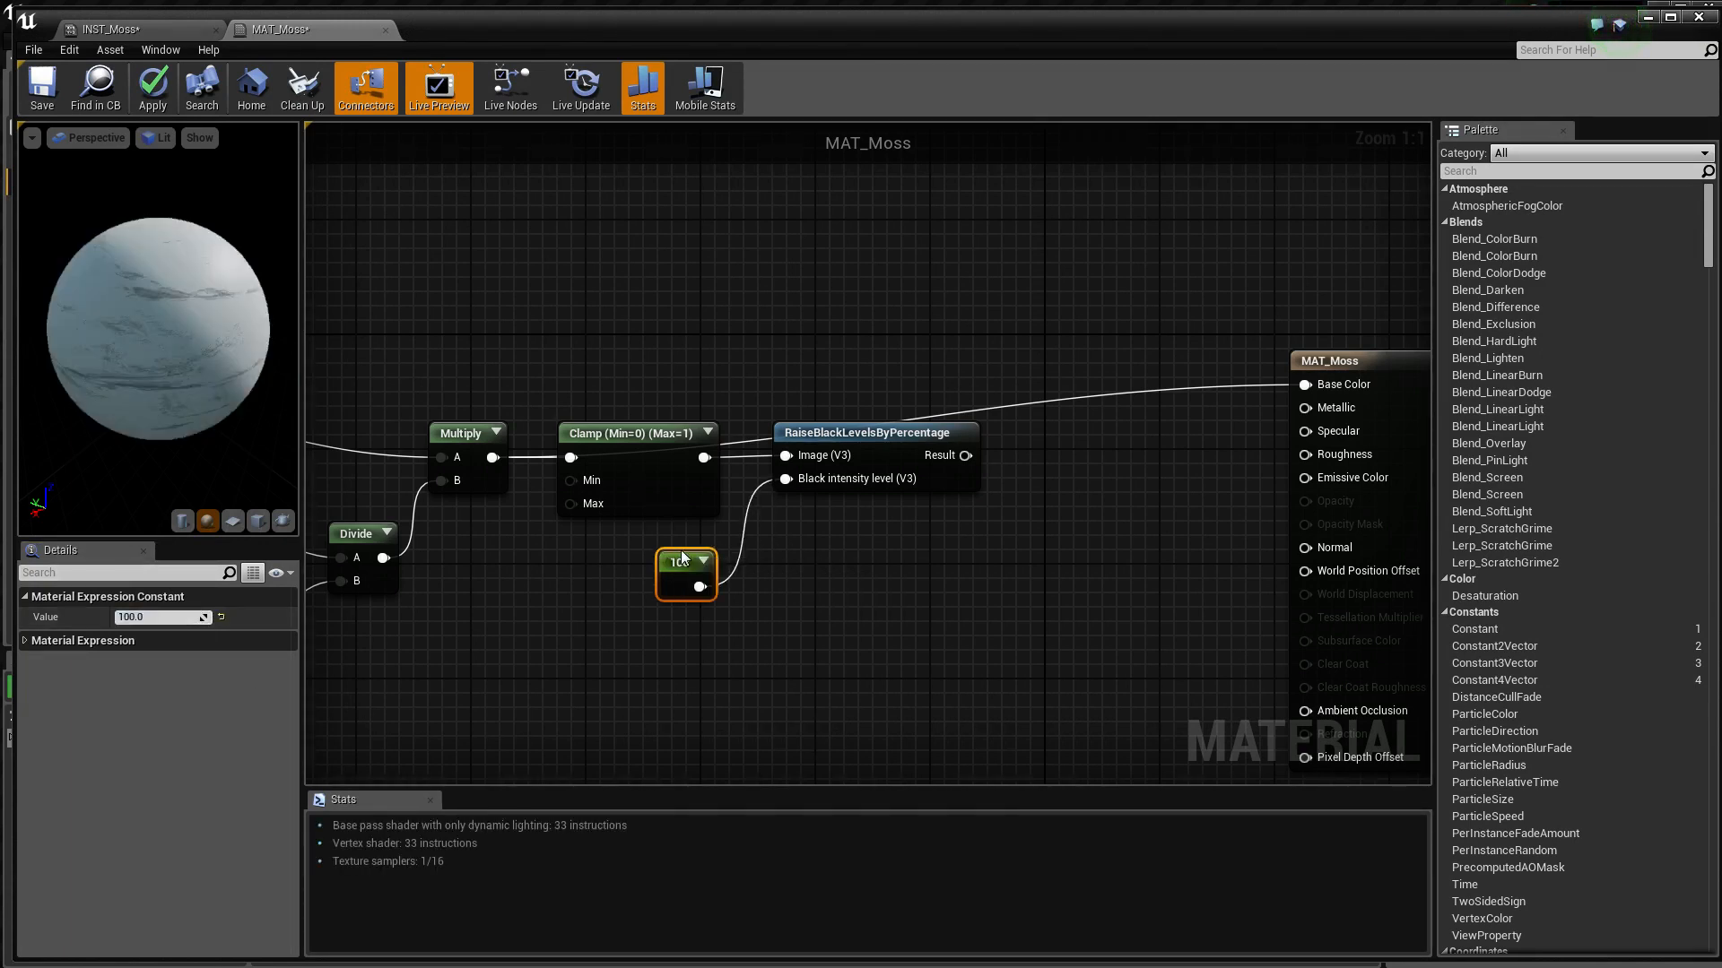
Connect the RaiseBlackLevelsByPercentage result to MAT_Moss's Base Color and inspect the mask on the preview sphere
right_click_drag(958, 503, 756, 563)
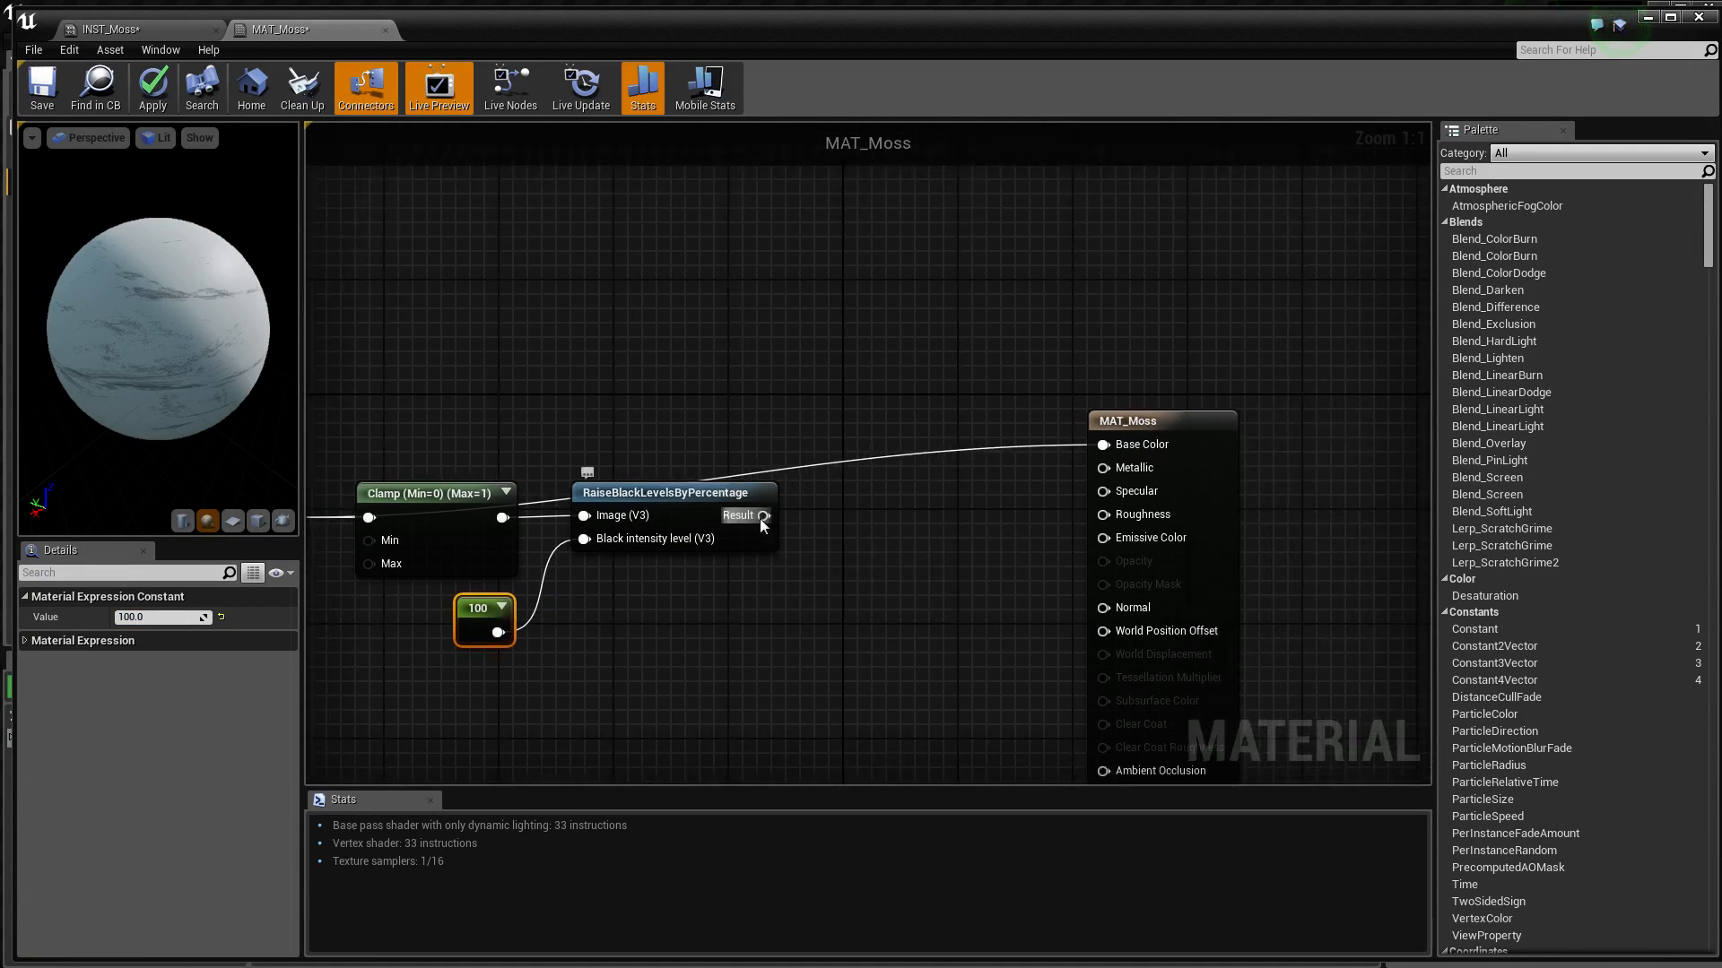
left_click_drag(763, 516, 1104, 445)
right_click_drag(1104, 445, 1235, 348)
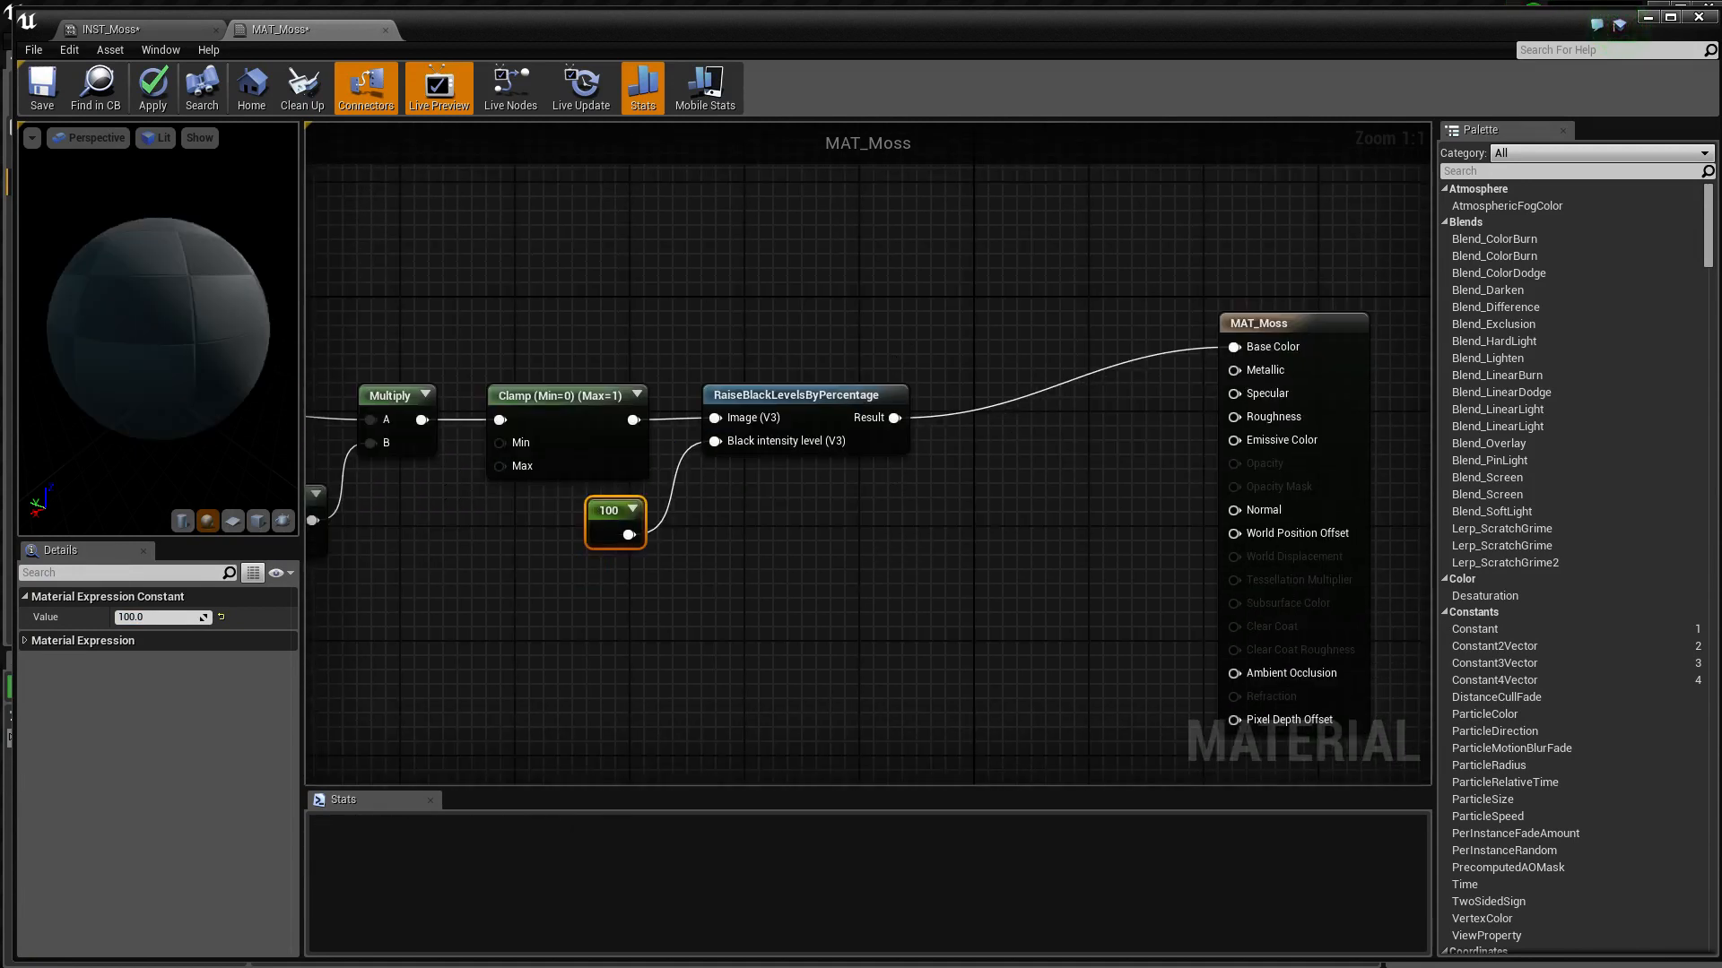
right_click_drag(805, 352, 965, 369)
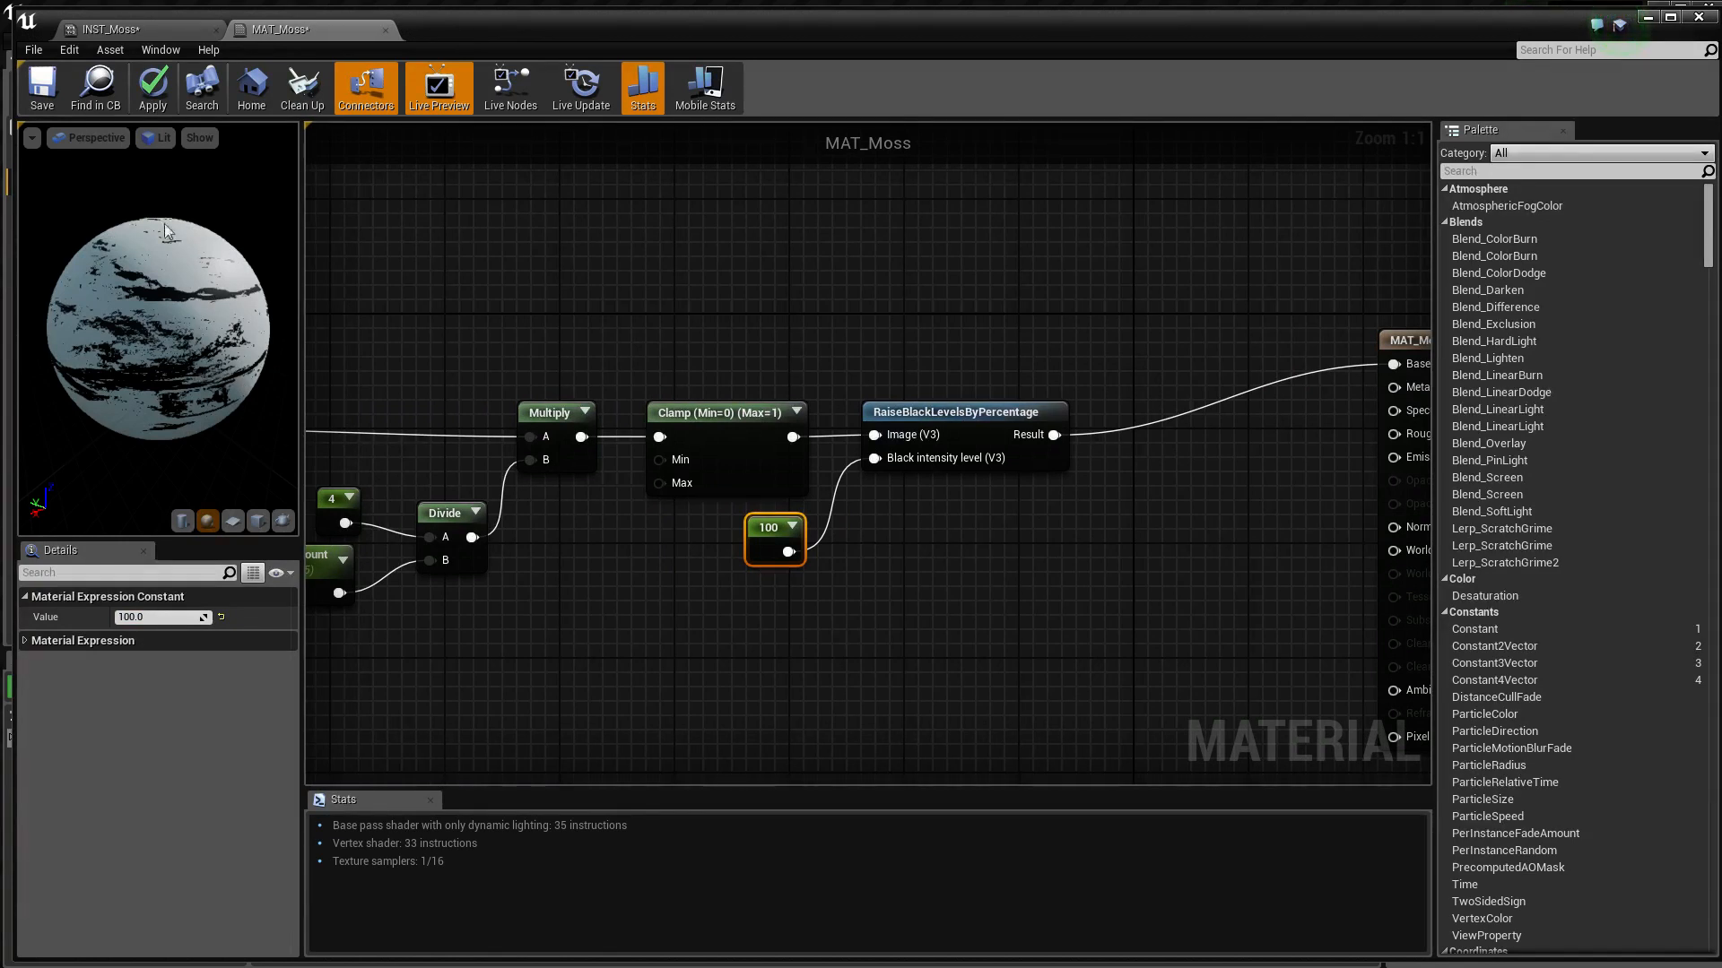
mouse_move(147, 438)
left_mouse_down()
mouse_move(77, 385)
mouse_move(178, 436)
left_mouse_up()
left_click_drag(168, 307, 144, 360)
right_click_drag(690, 539, 613, 542)
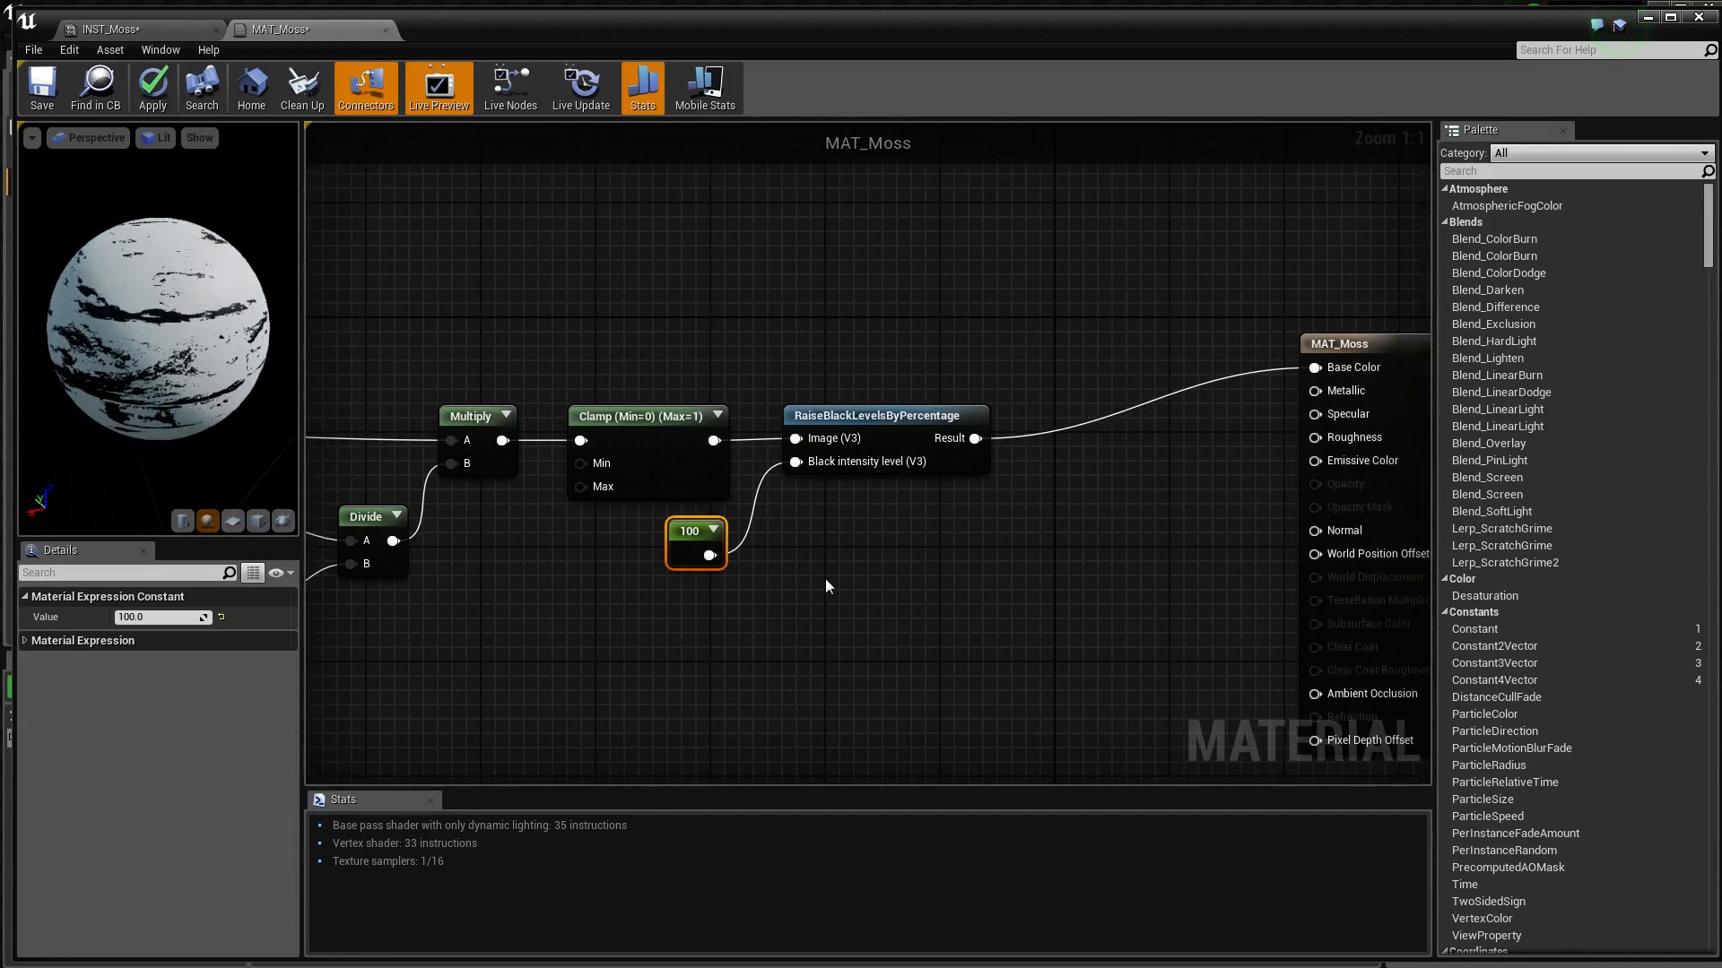
Move the mask nodes together farther away from the MAT_Moss output node to make room for more nodes
right_click_drag(930, 602, 1257, 588)
scroll(1257, 587, "down", 2)
left_click_drag(1121, 373, 417, 659)
right_click_drag(530, 511, 344, 398)
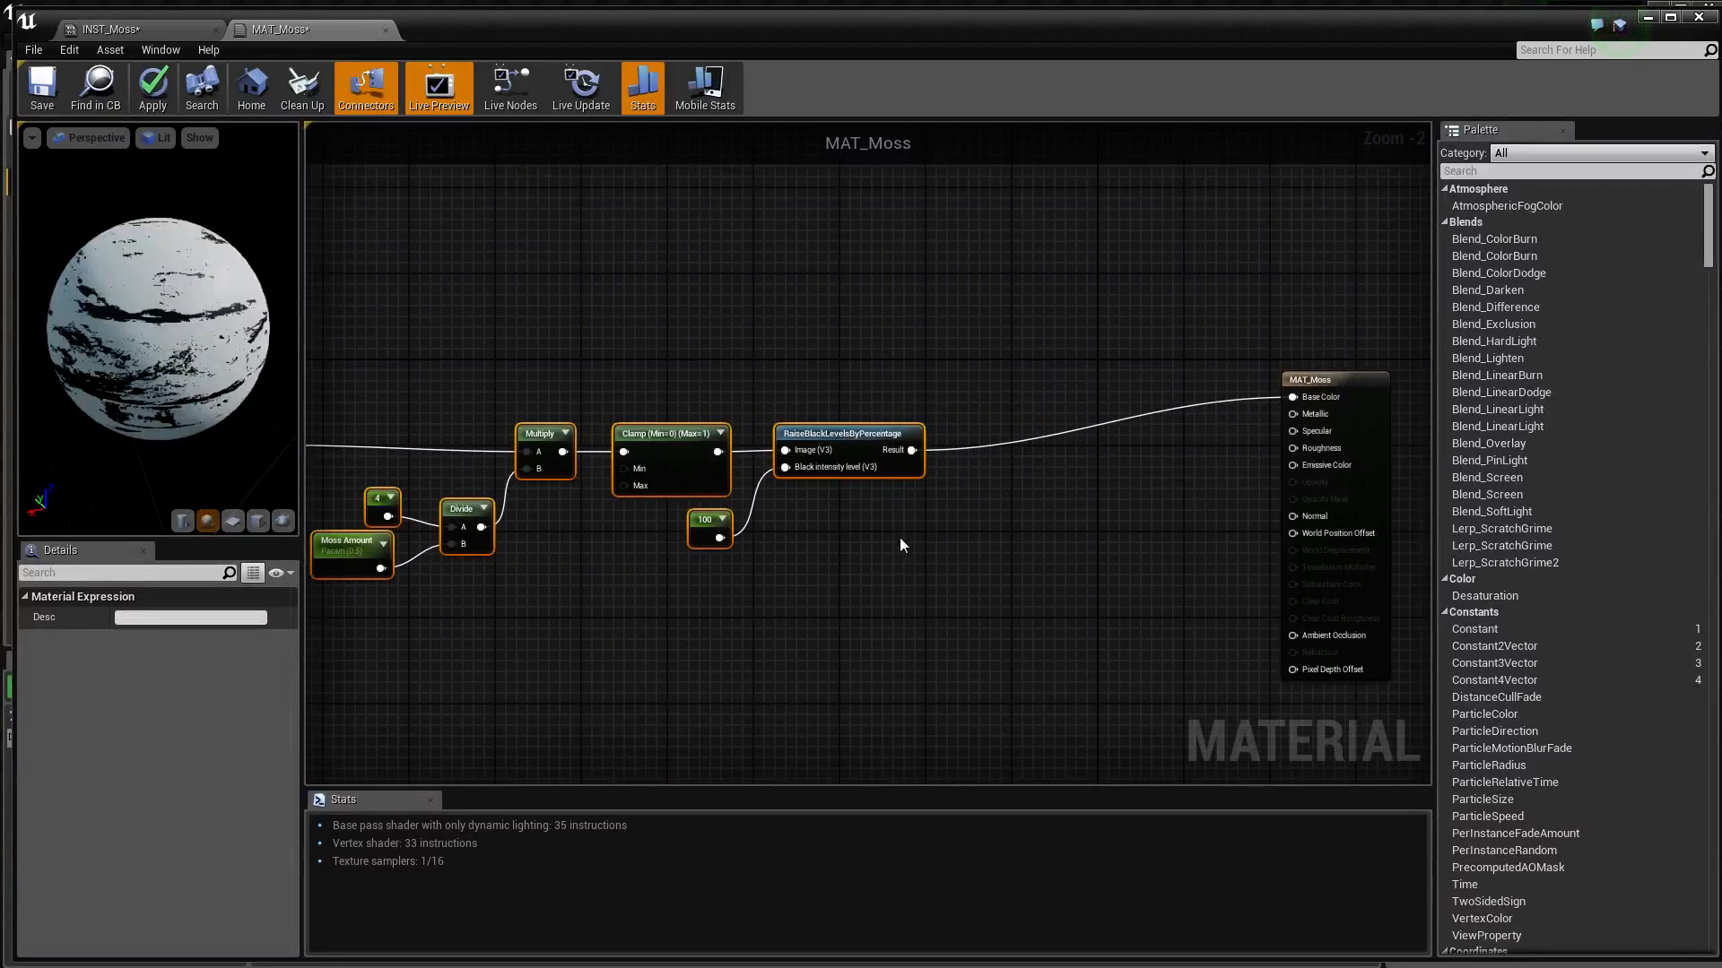
Feed the RaiseBlackLevelsByPercentage result through a new OneMinus node into Base Color and inspect the mask on the preview sphere
scroll(923, 510, "up", 2)
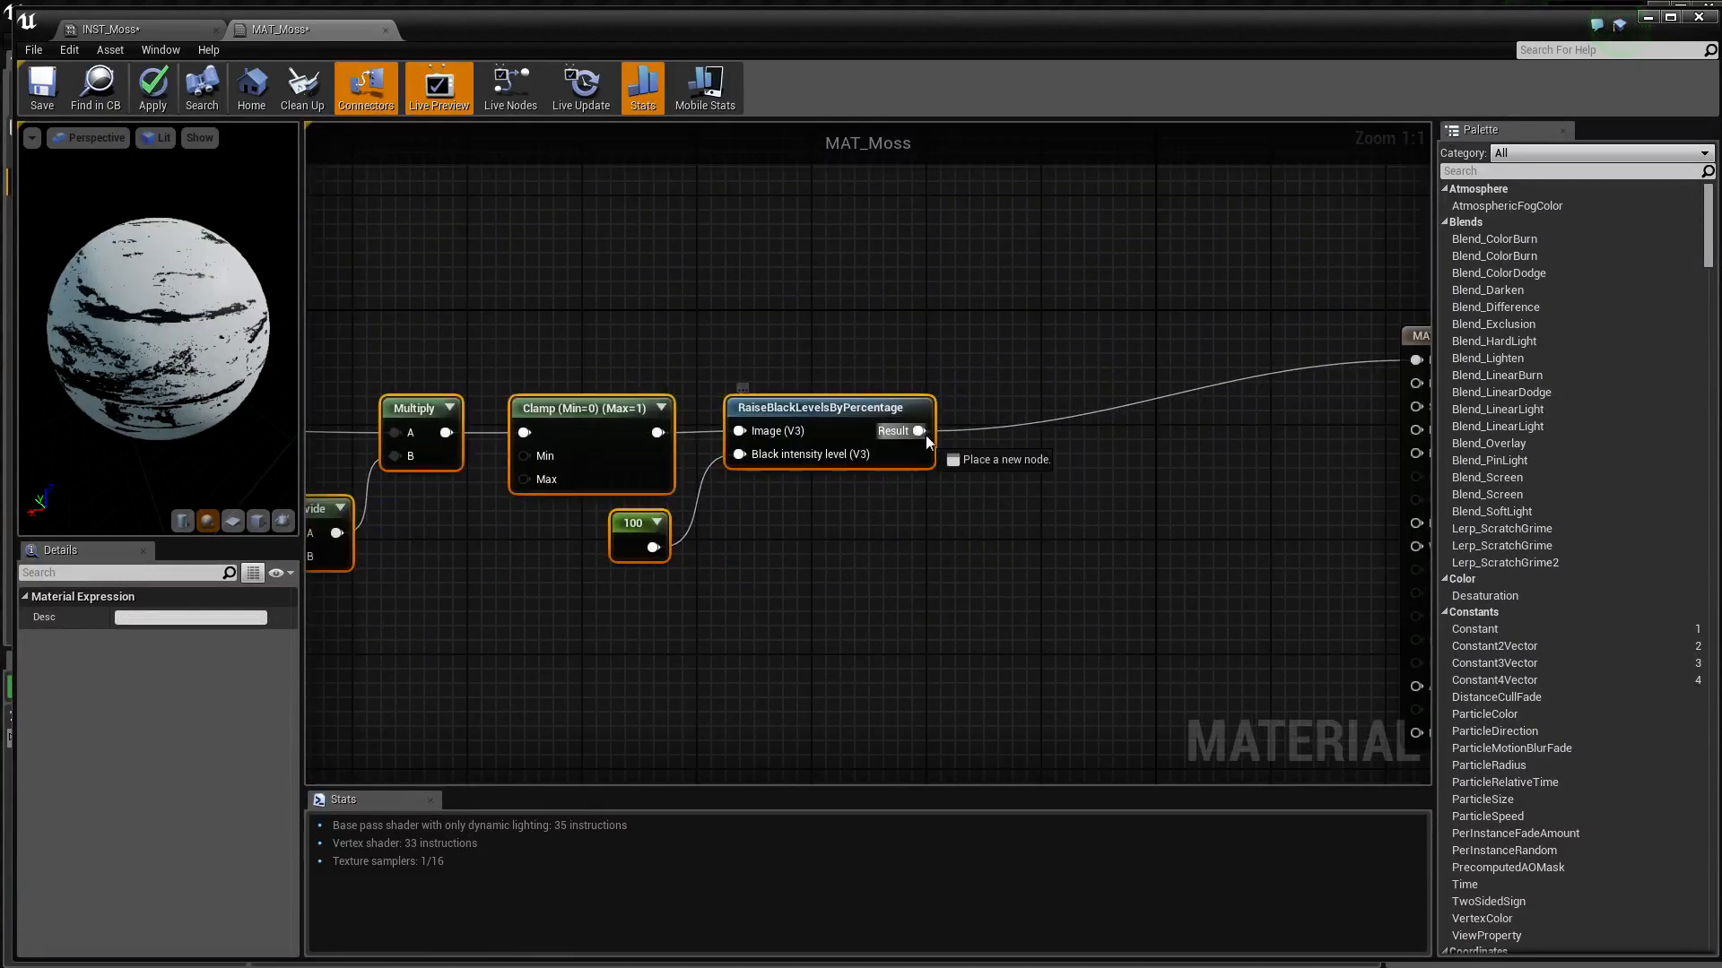
left_click_drag(925, 435, 958, 445)
type("one min")
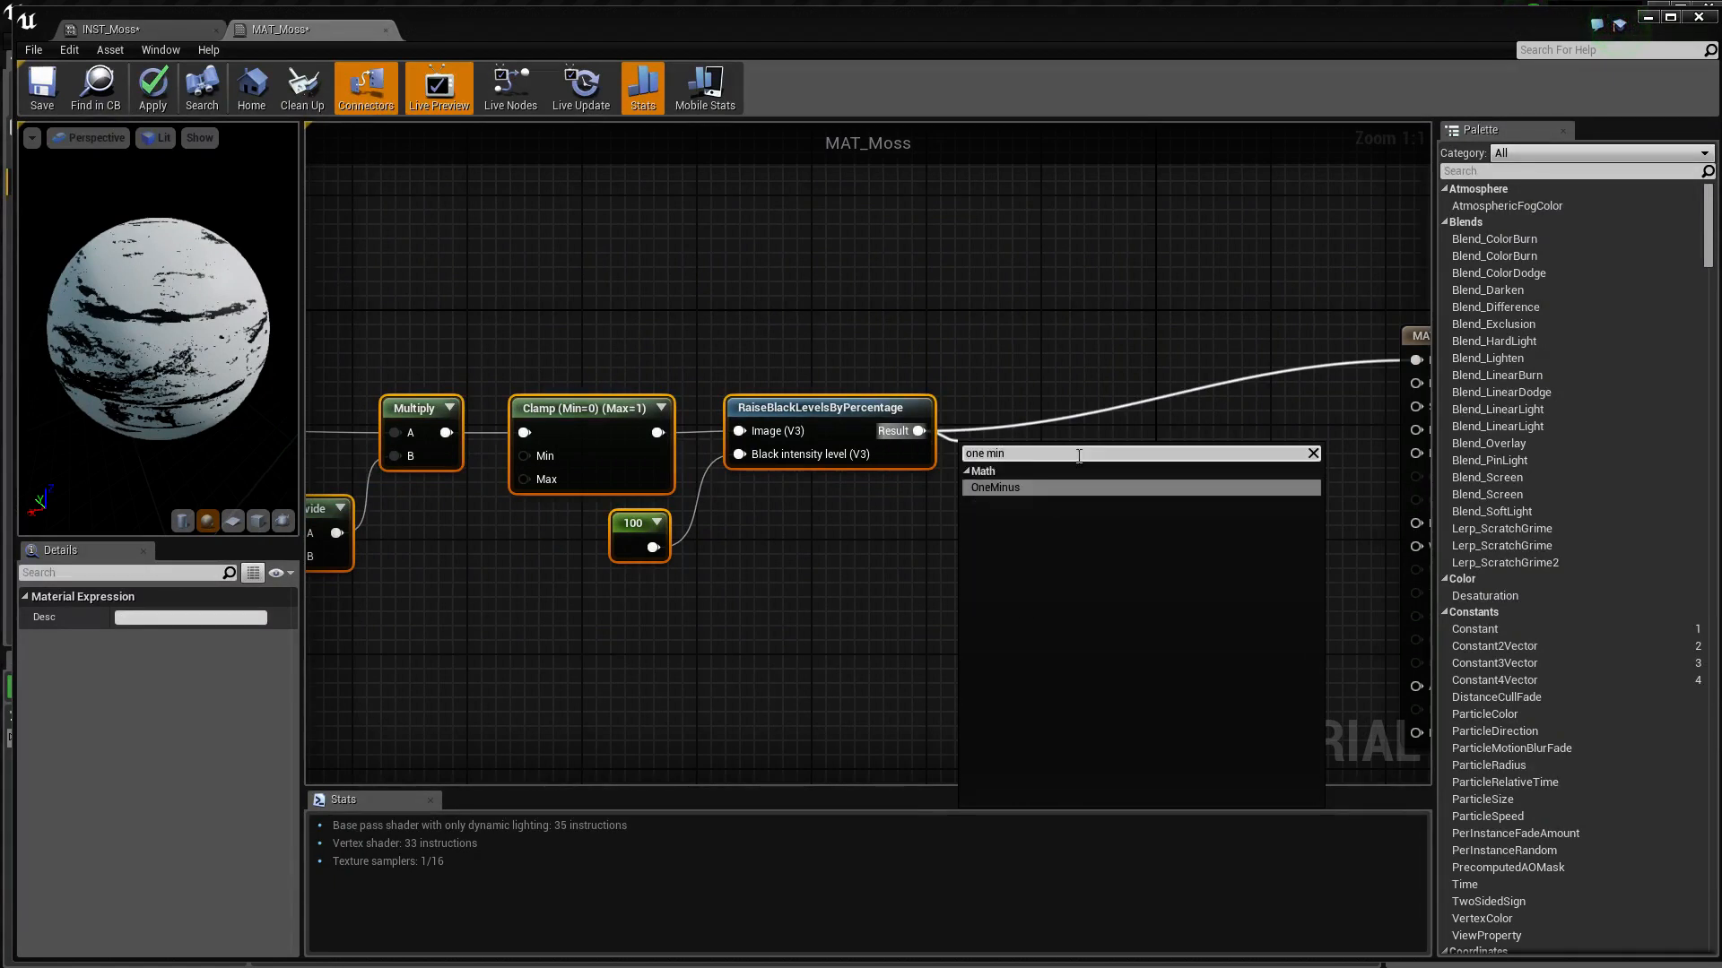
left_click(1066, 488)
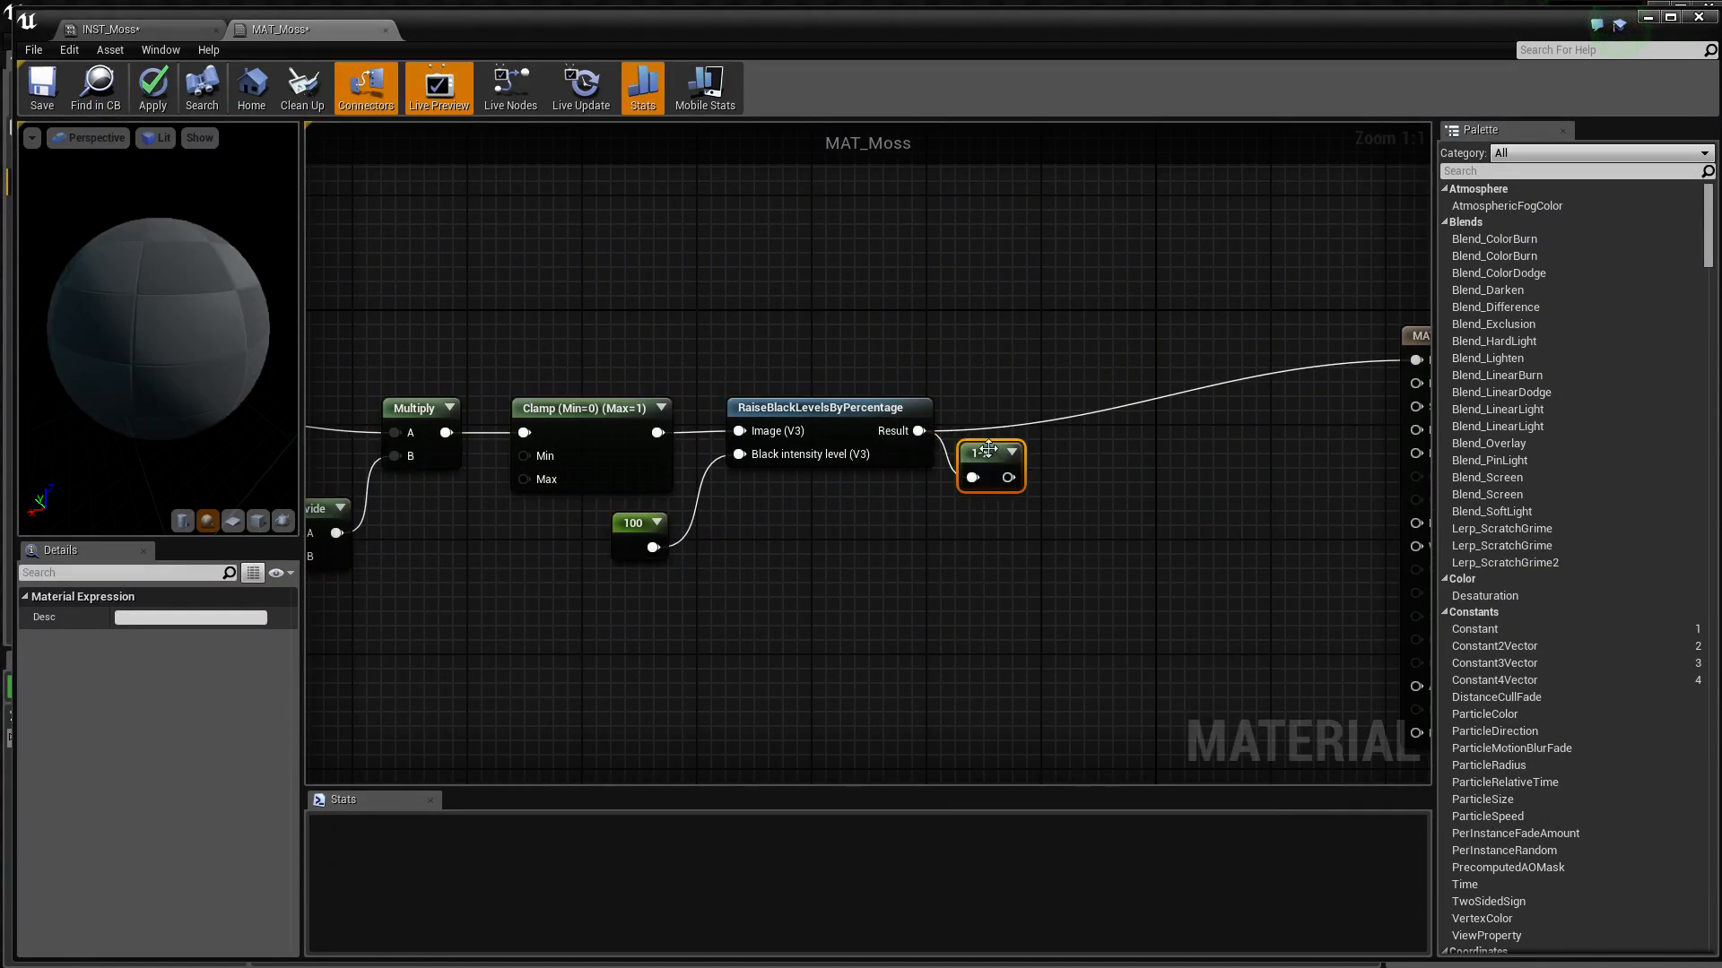
left_click_drag(995, 451, 1198, 363)
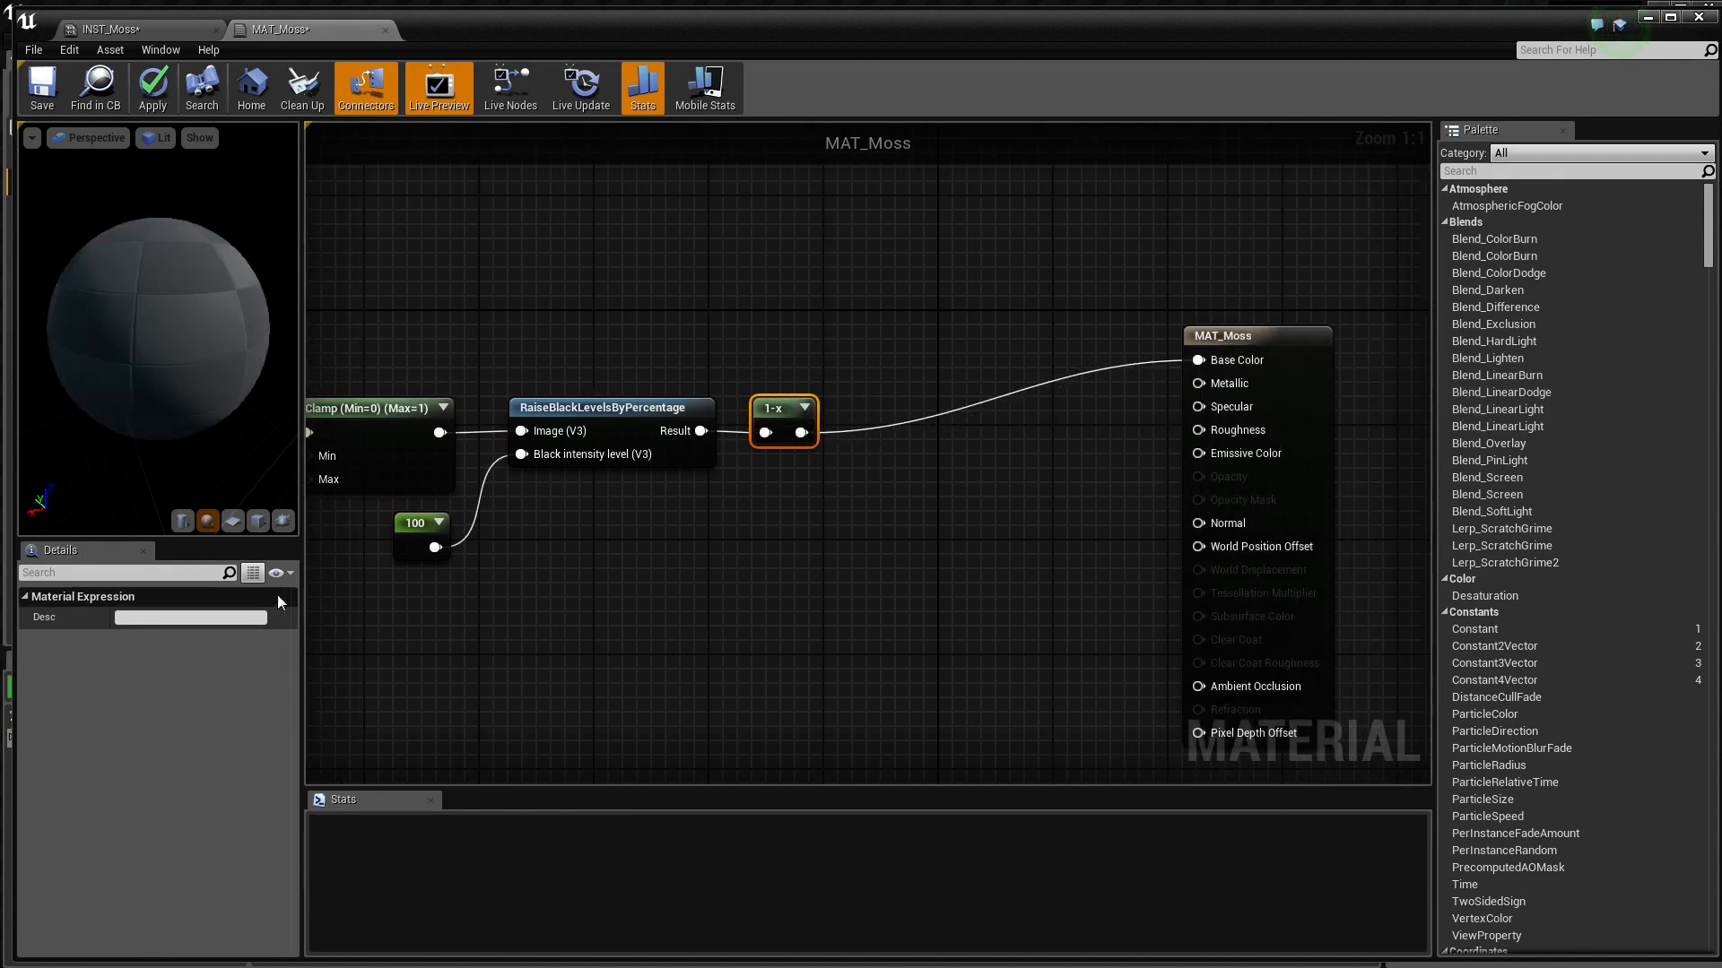
left_click_drag(158, 341, 99, 364)
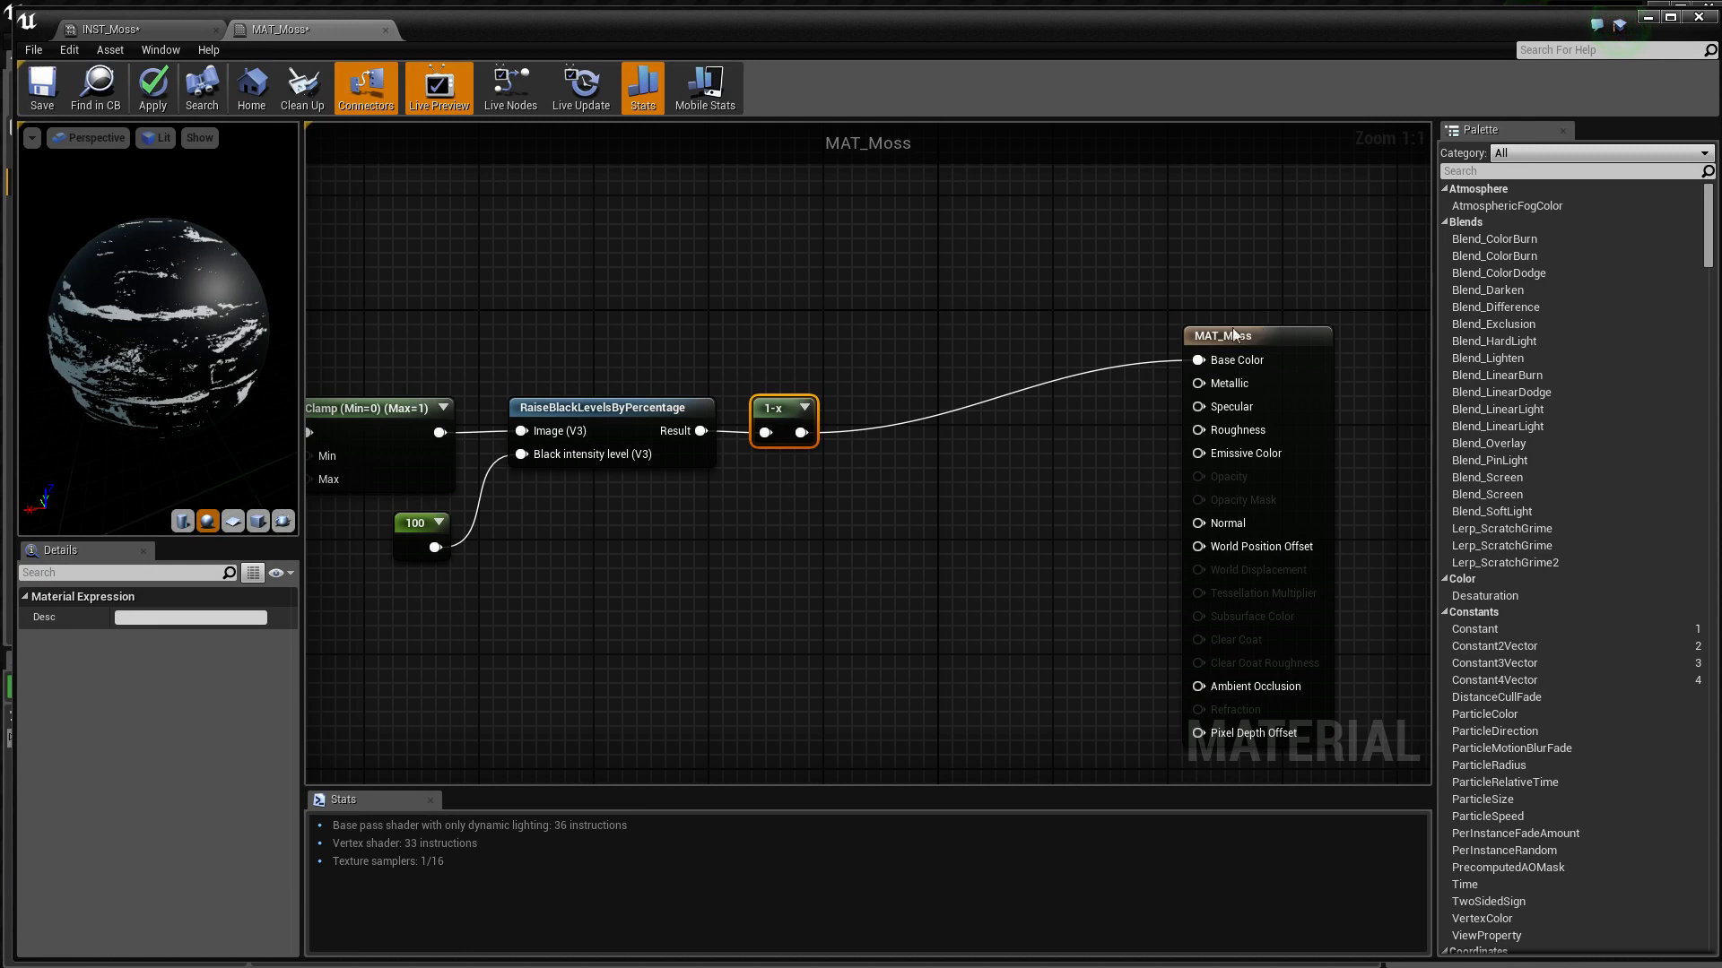
Move the MAT_Moss output node farther away and feed the OneMinus output through a new Clamp node into Base Color
left_click(1288, 339)
left_click_drag(1286, 337, 1402, 339)
right_click_drag(890, 549, 900, 611)
scroll(1069, 461, "down", 2)
left_click_drag(852, 513, 888, 513)
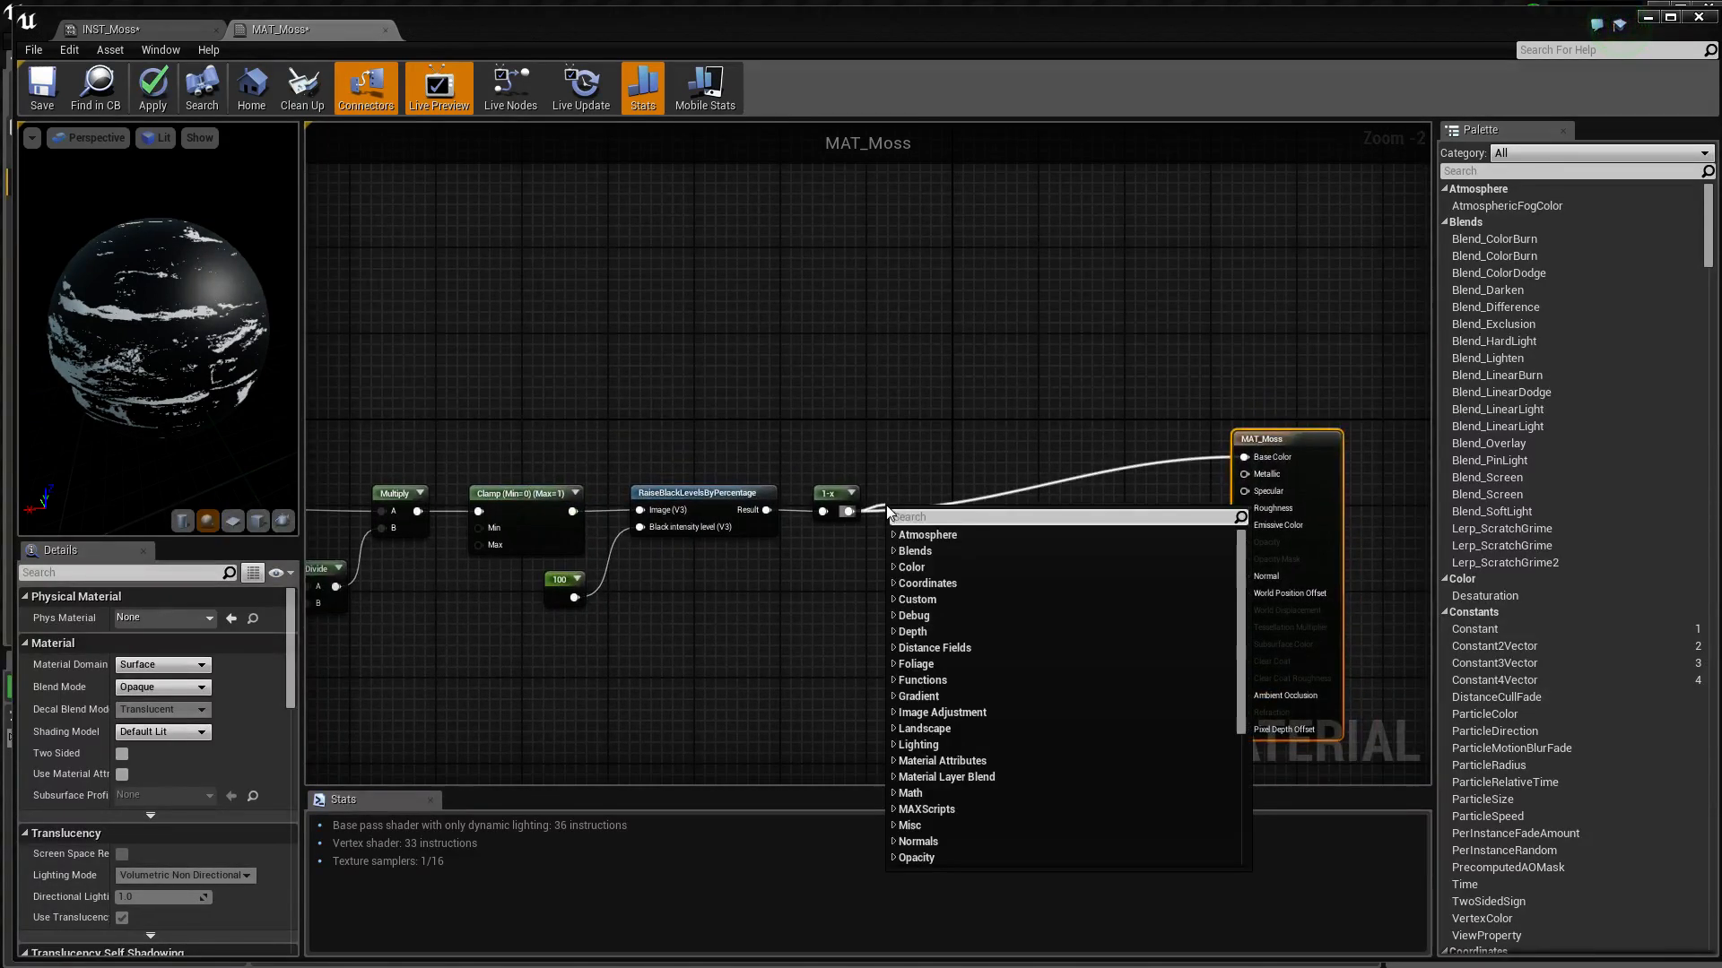
type("clamp")
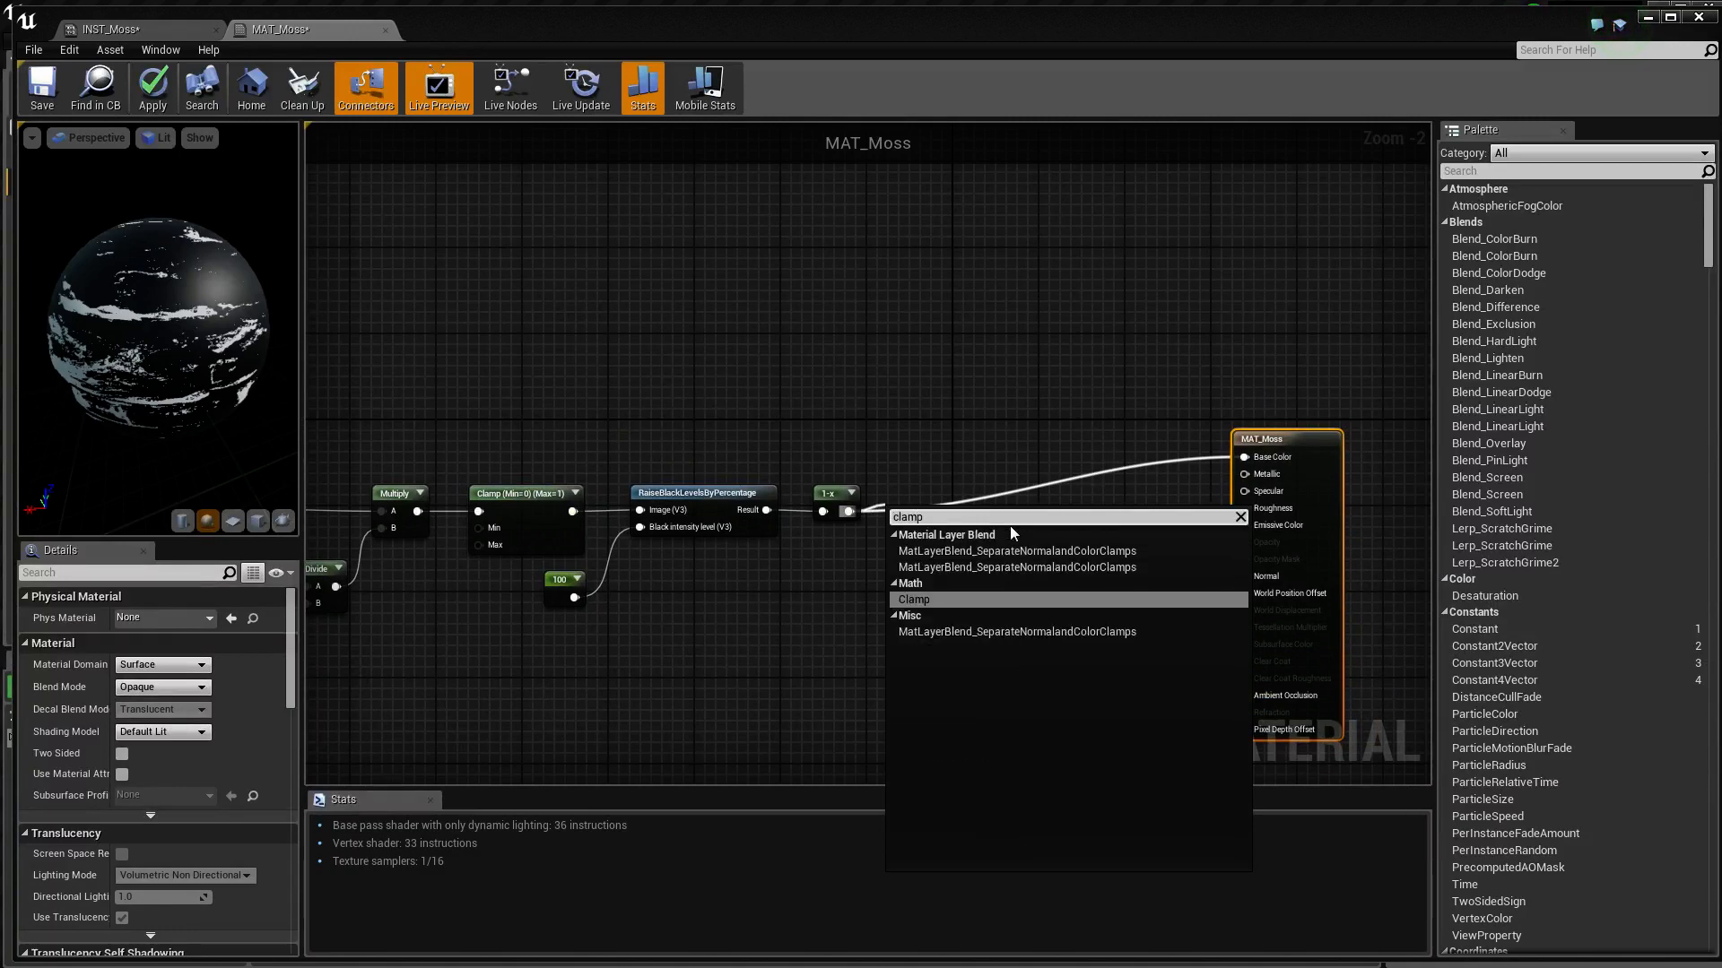
left_click(932, 599)
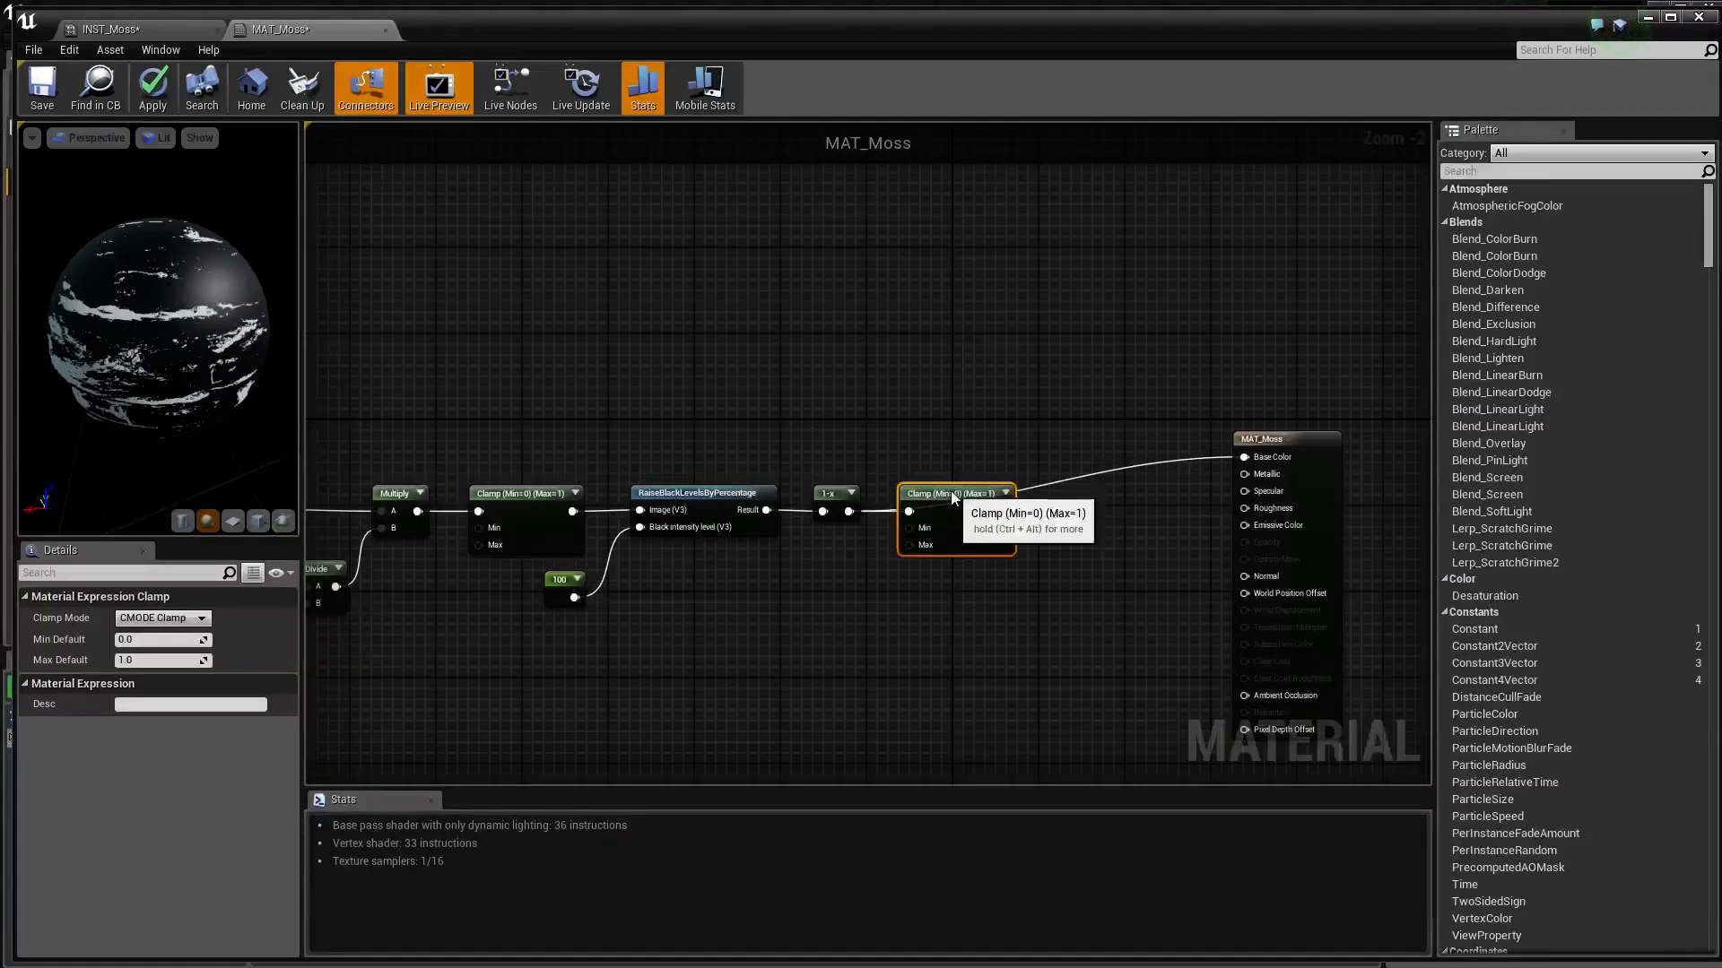
left_click_drag(938, 516, 1244, 457)
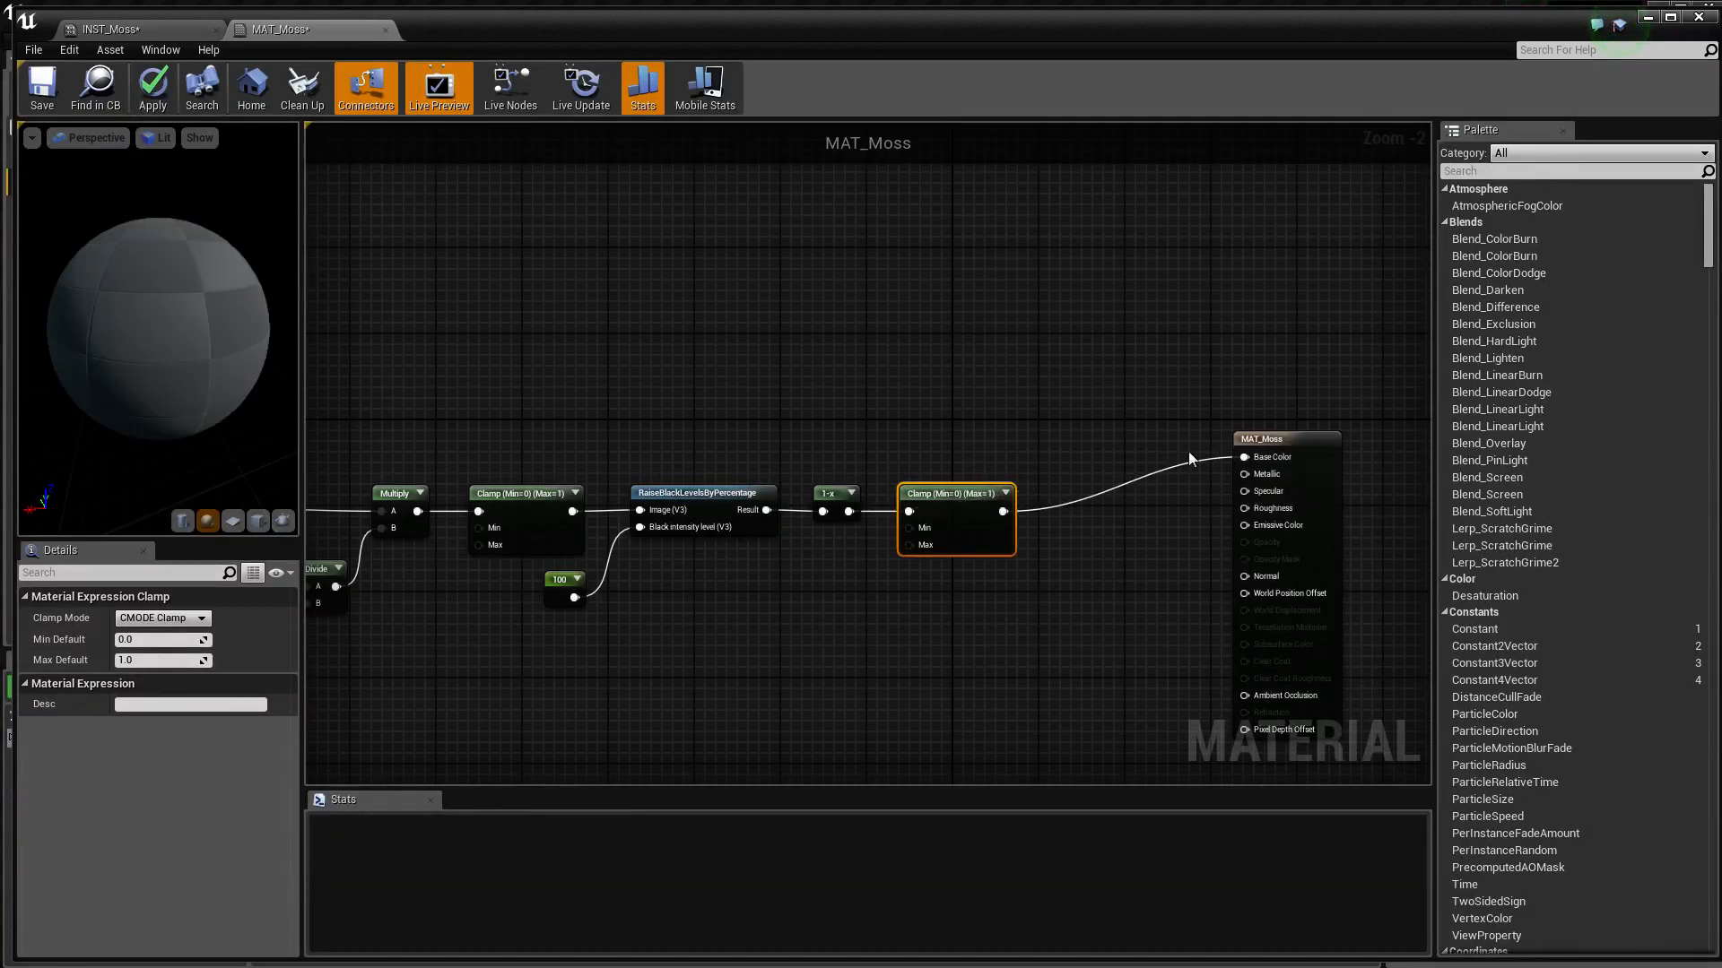
Group all mask nodes in a comment titled Mask and move it away from the MAT_Moss output node
right_click_drag(1189, 453, 1429, 374)
scroll(1222, 378, "down", 1)
left_click_drag(1353, 358, 502, 632)
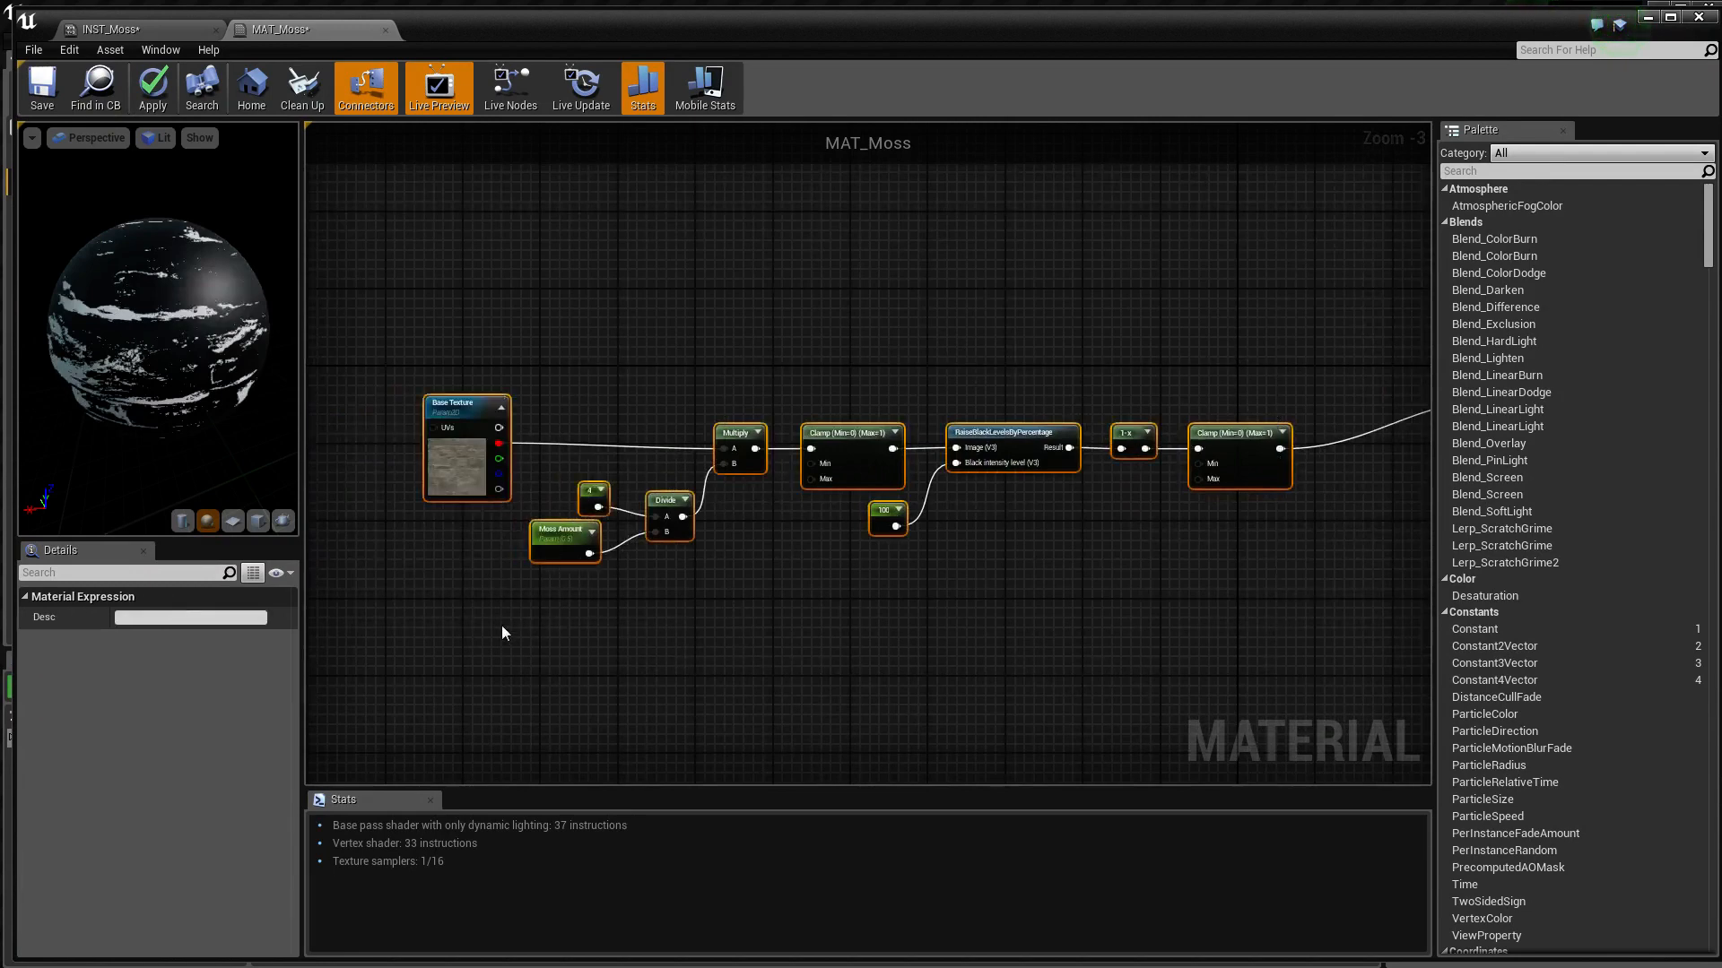
right_click_drag(710, 617, 1156, 562)
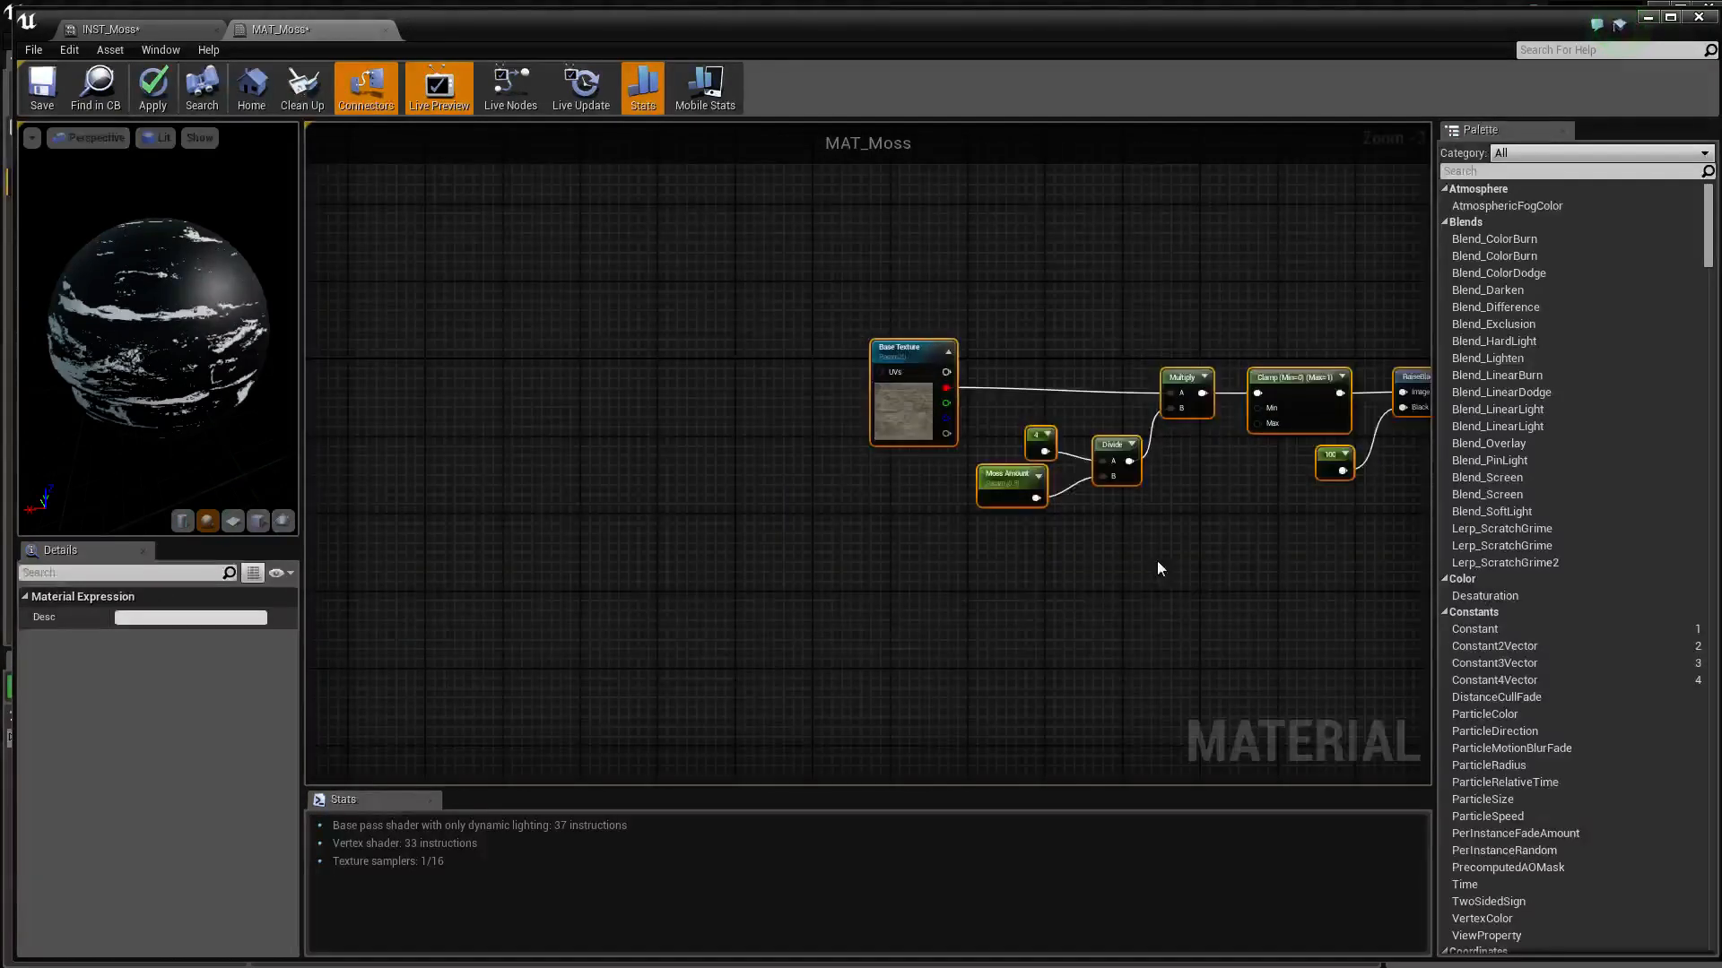
scroll(1157, 569, "down", 1)
right_click_drag(906, 627, 784, 631)
key("c")
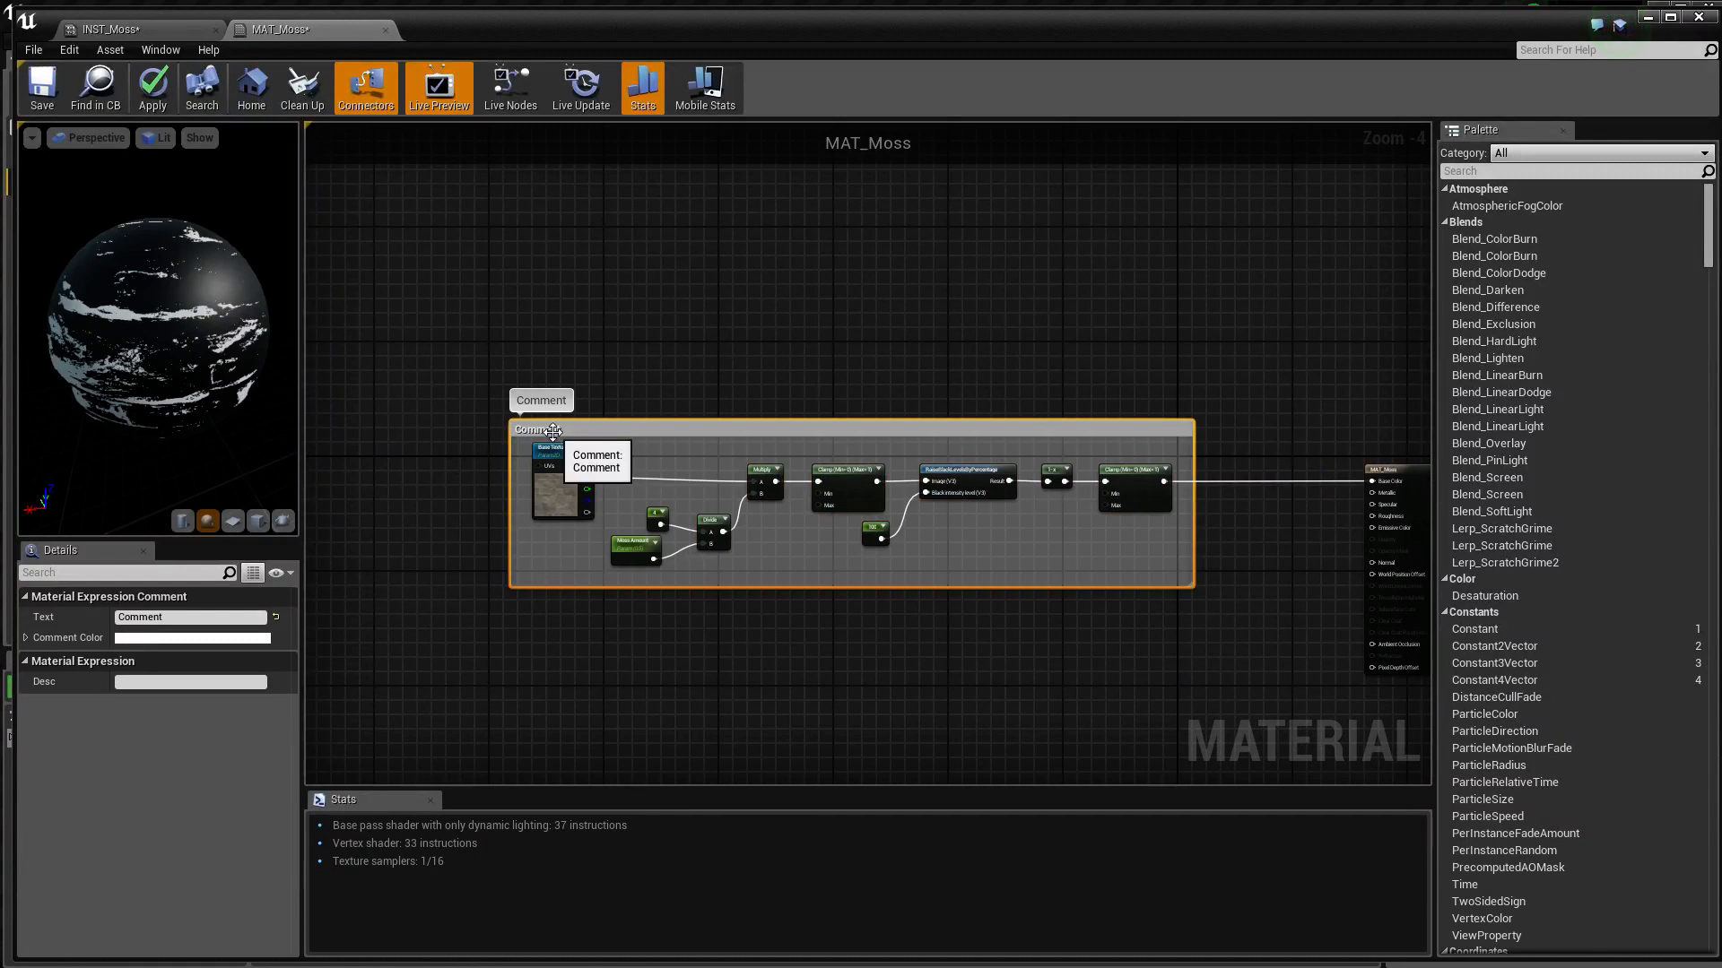
type("M")
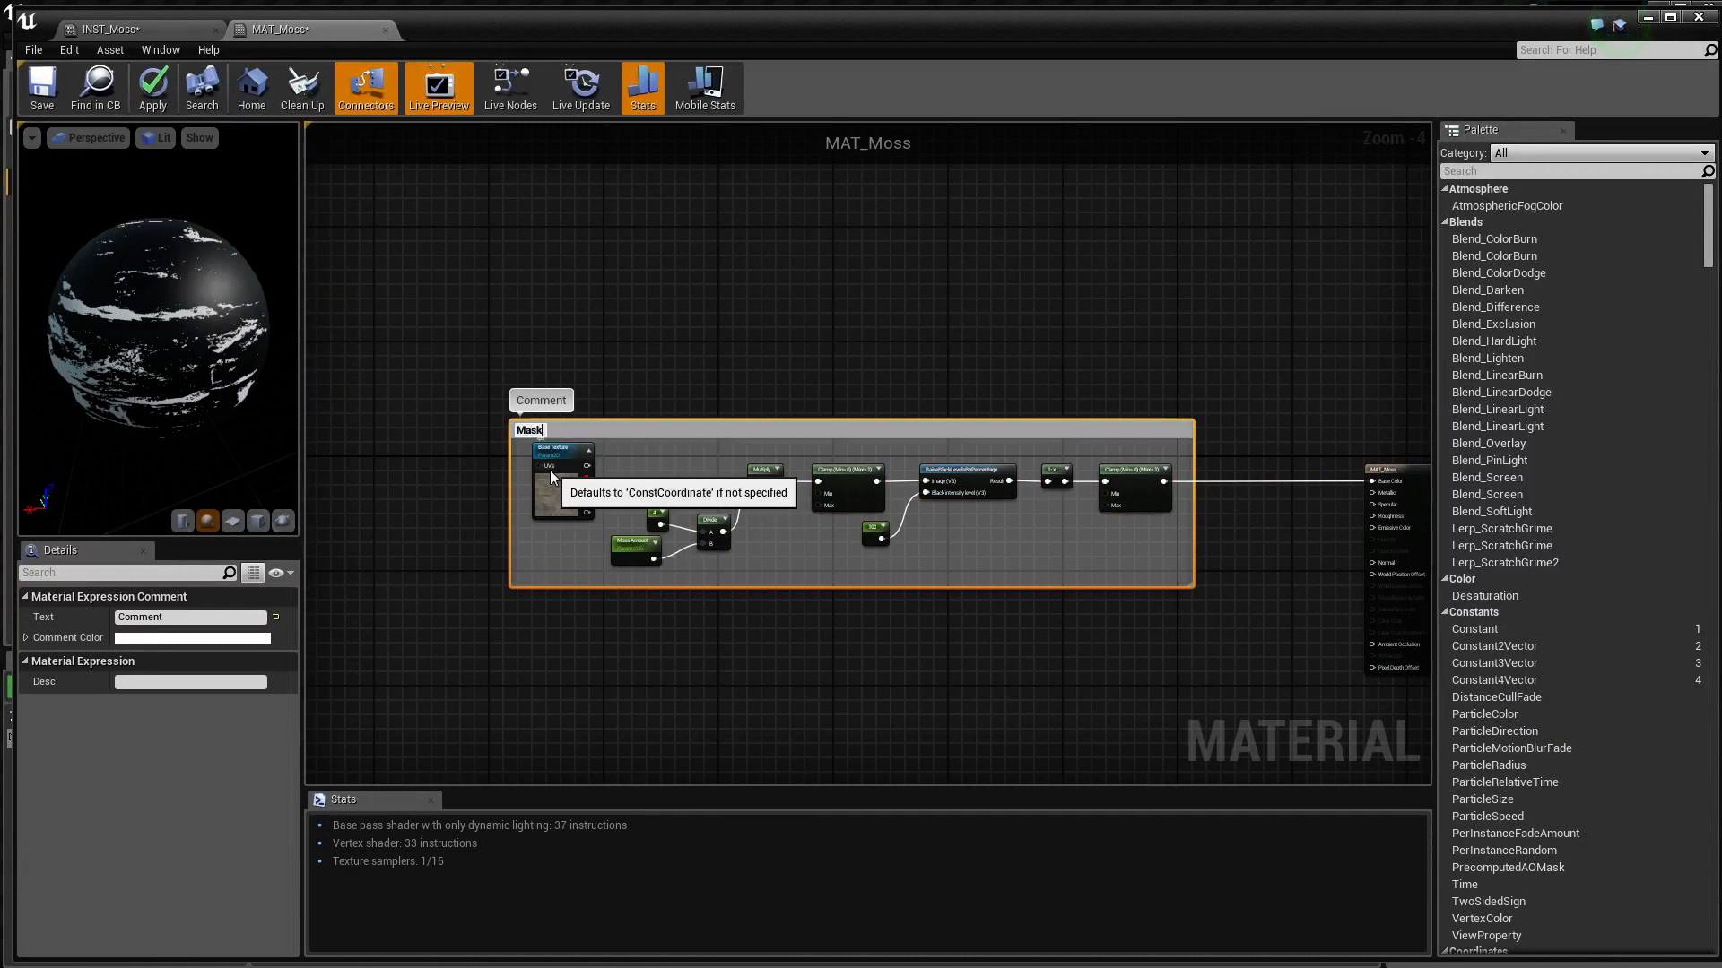
type("ask")
key("Return")
left_click(762, 377)
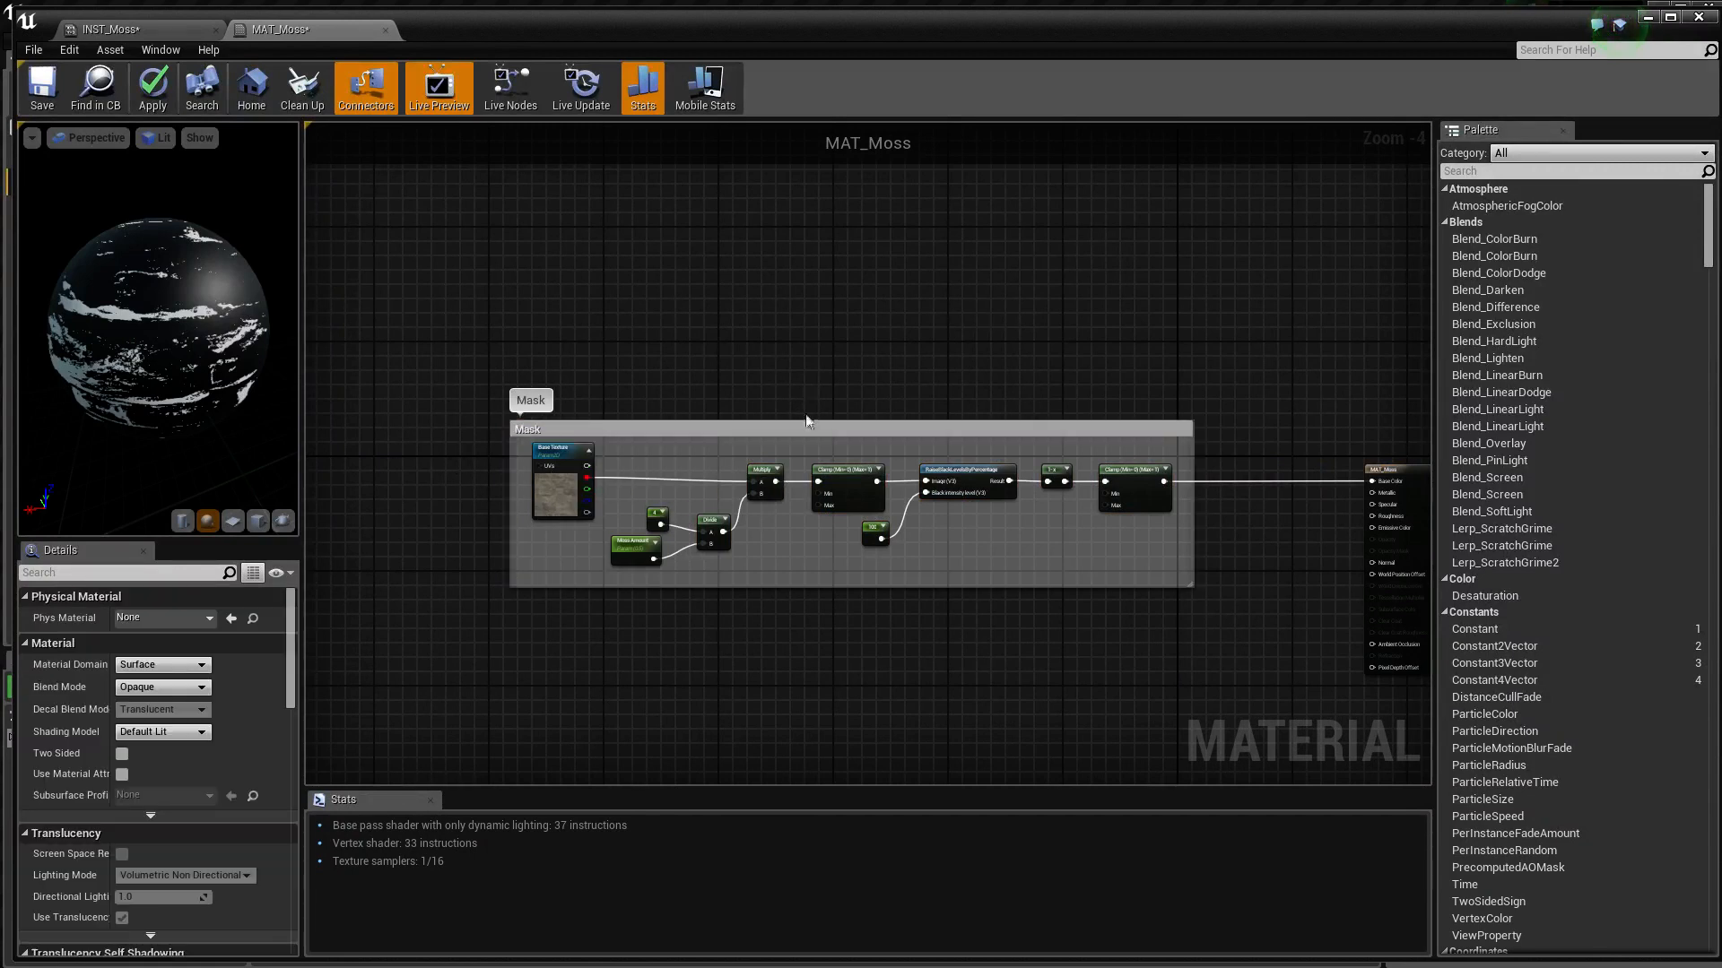
left_click_drag(798, 426, 620, 508)
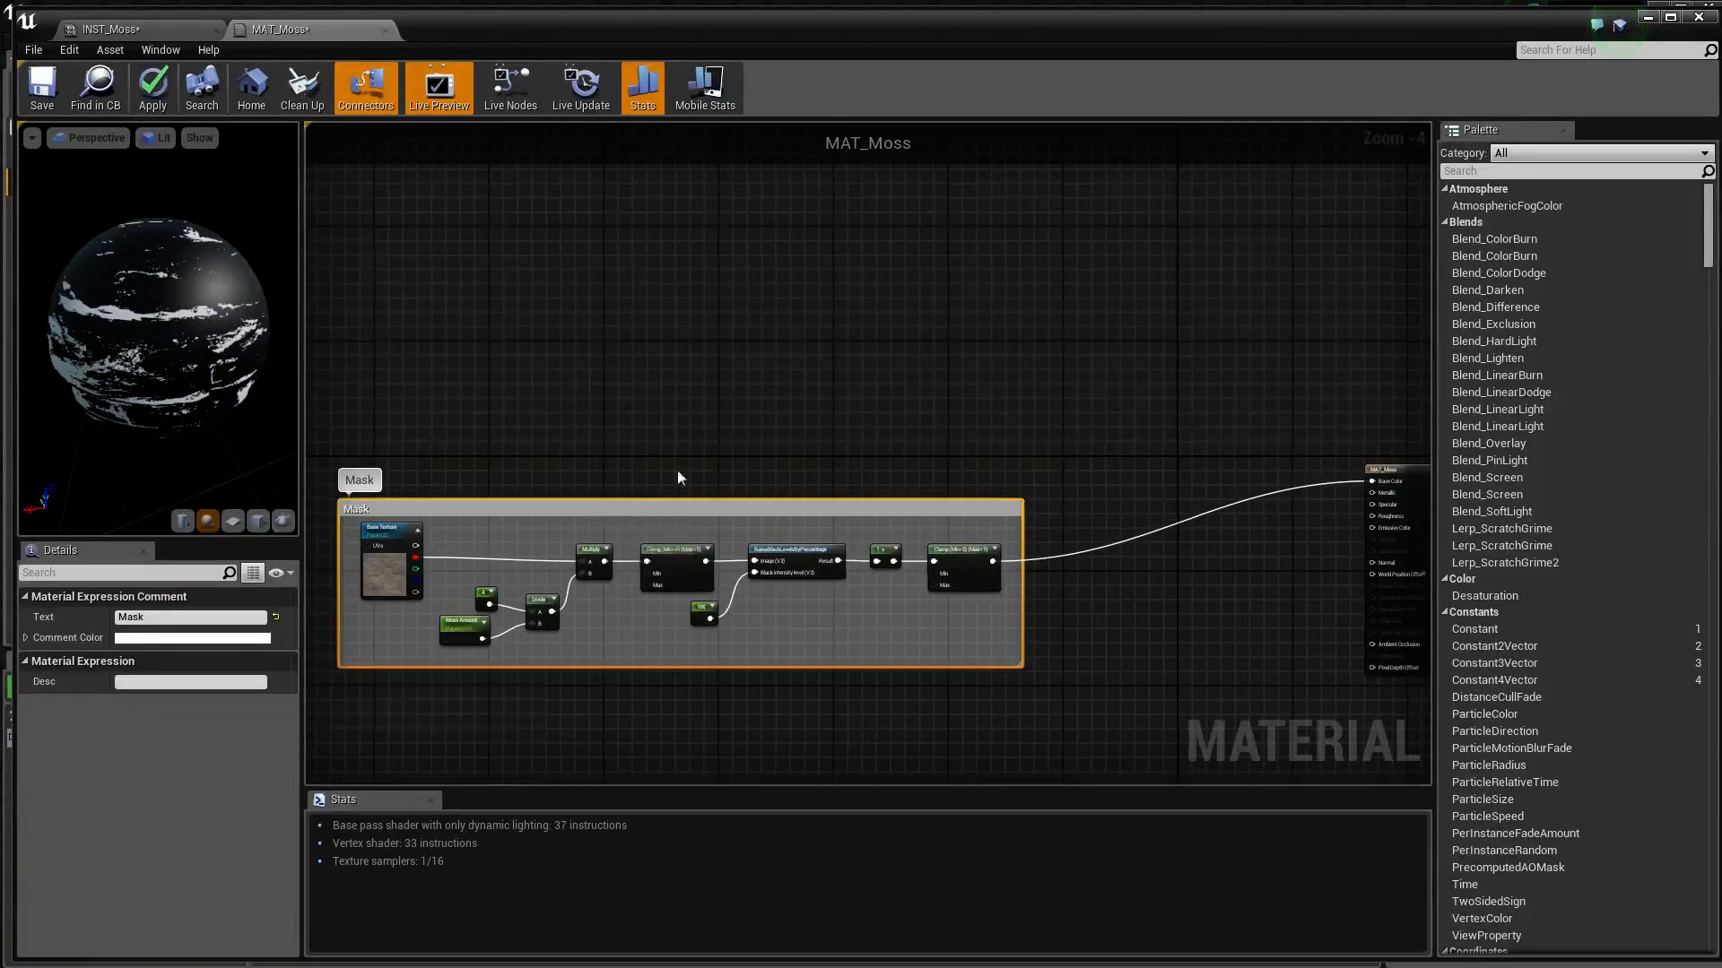
Duplicate the Base Texture parameter and place the copy between the Mask comment and the MAT_Moss node, above the connecting wire
right_click_drag(676, 470, 825, 384)
right_click_drag(1090, 344, 1403, 307)
scroll(1127, 353, "up", 2)
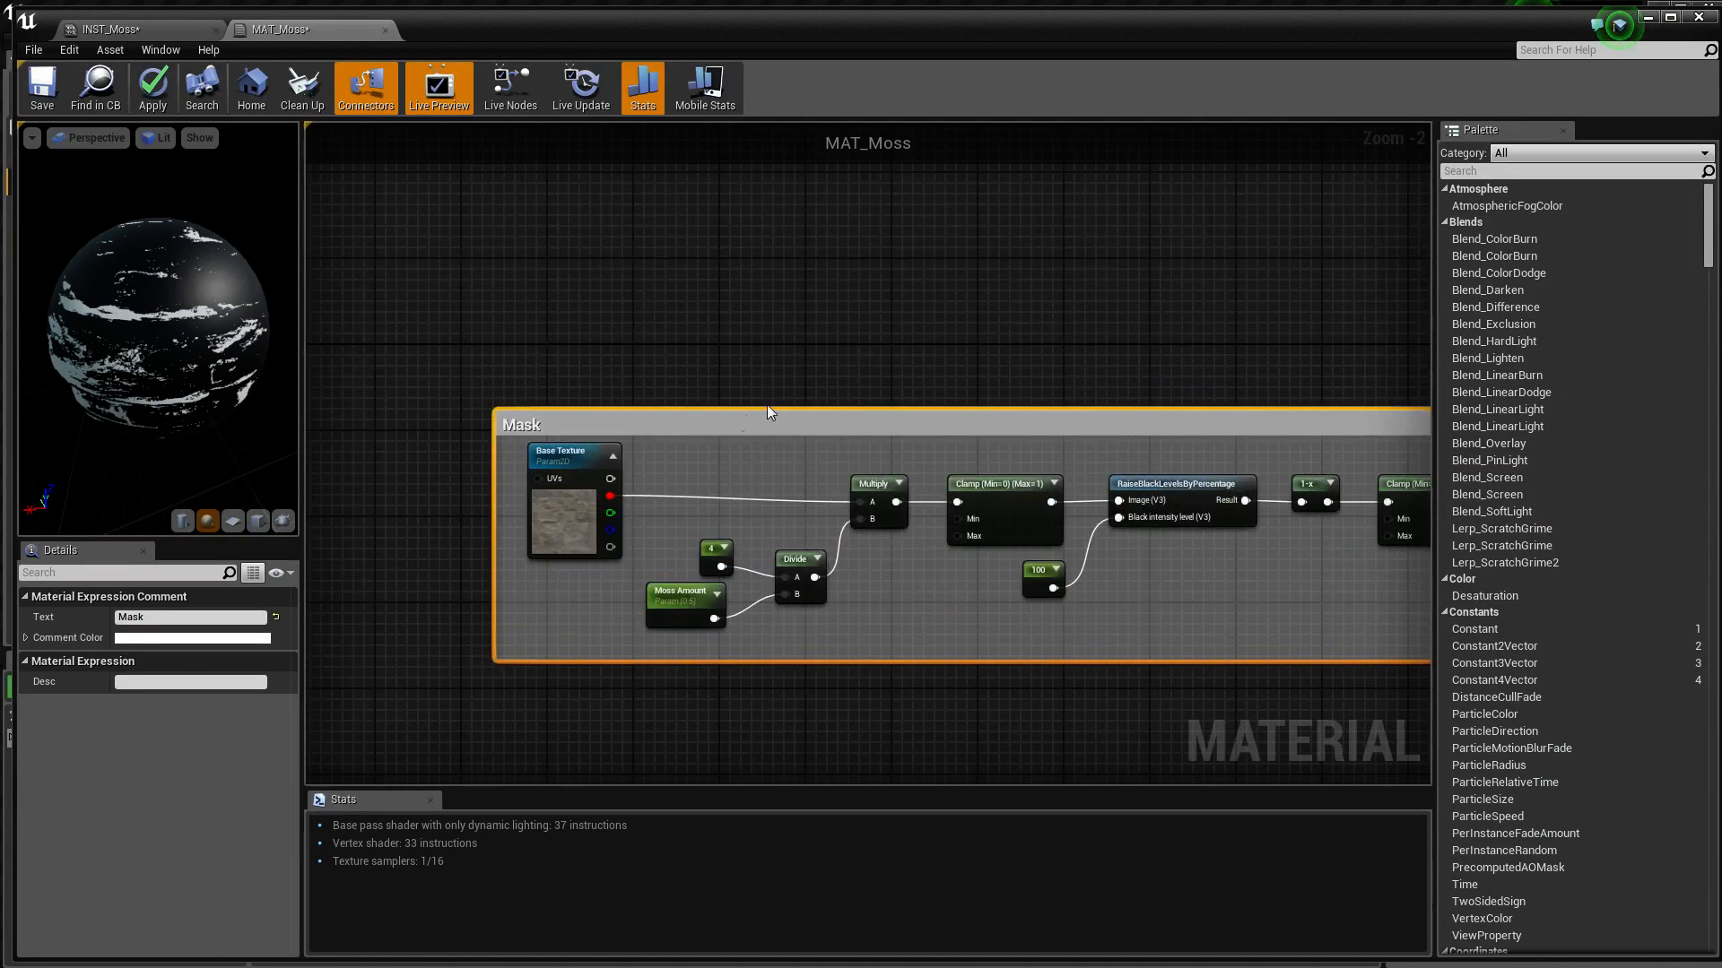
mouse_move(841, 301)
right_mouse_down()
mouse_move(424, 290)
mouse_move(849, 305)
right_mouse_up()
left_click(554, 465)
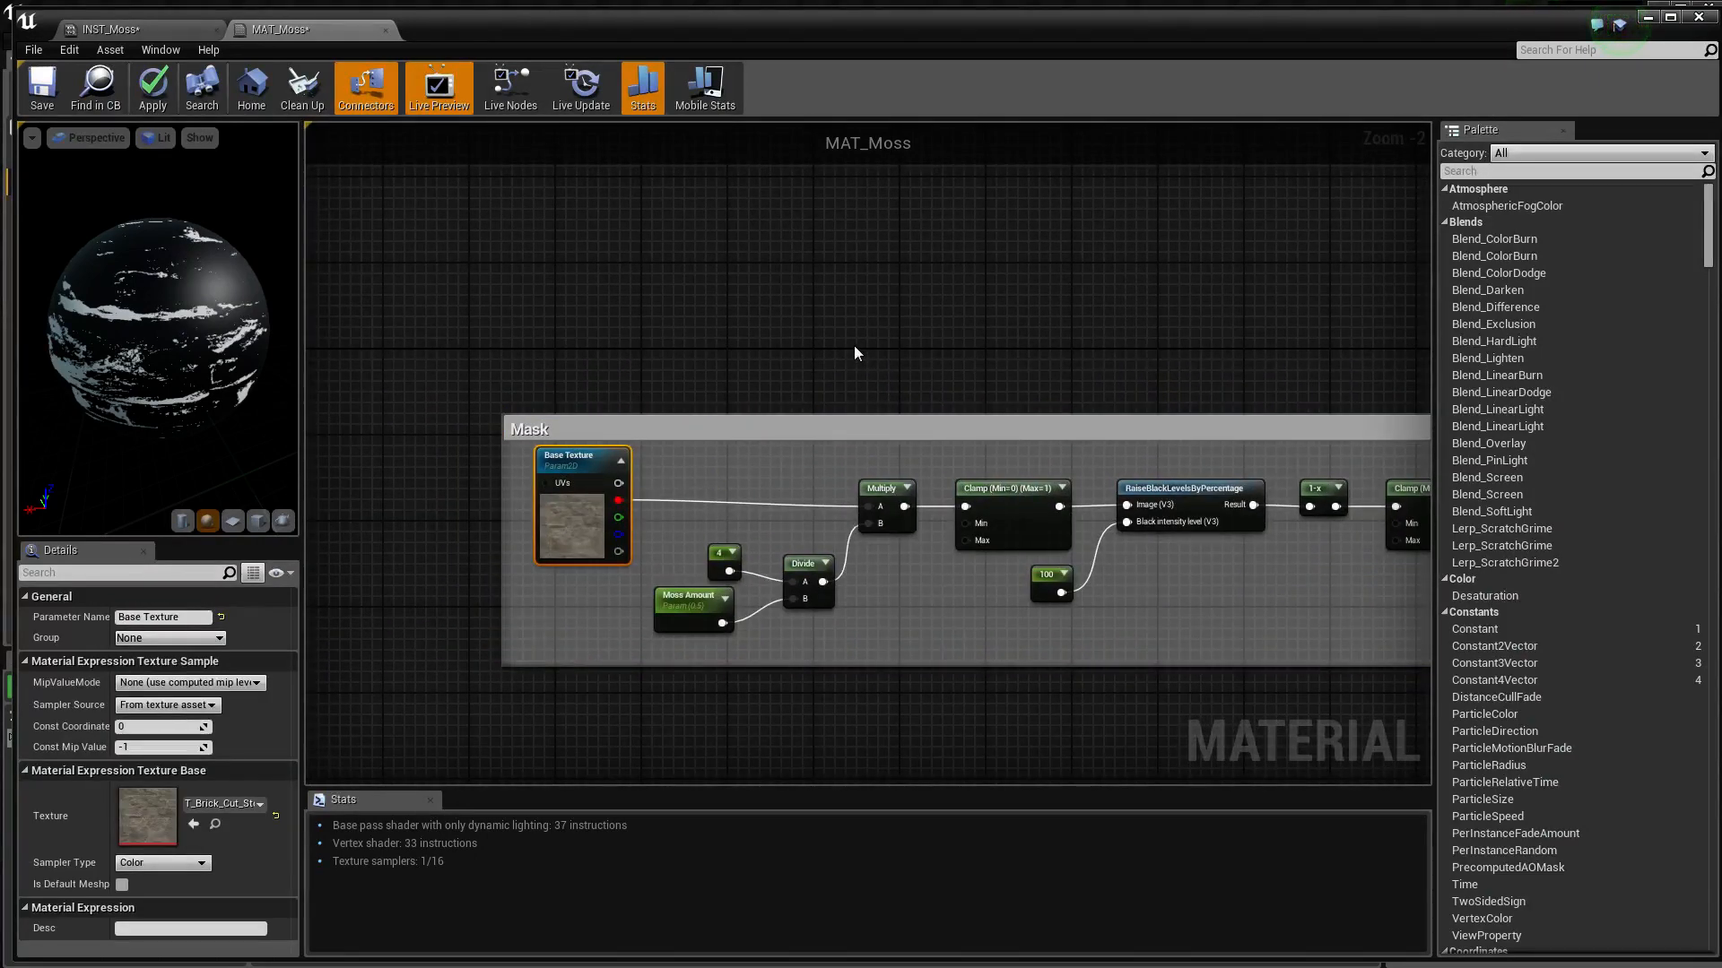
right_click_drag(855, 350, 497, 346)
key("ctrl+v")
left_click_drag(595, 361, 696, 301)
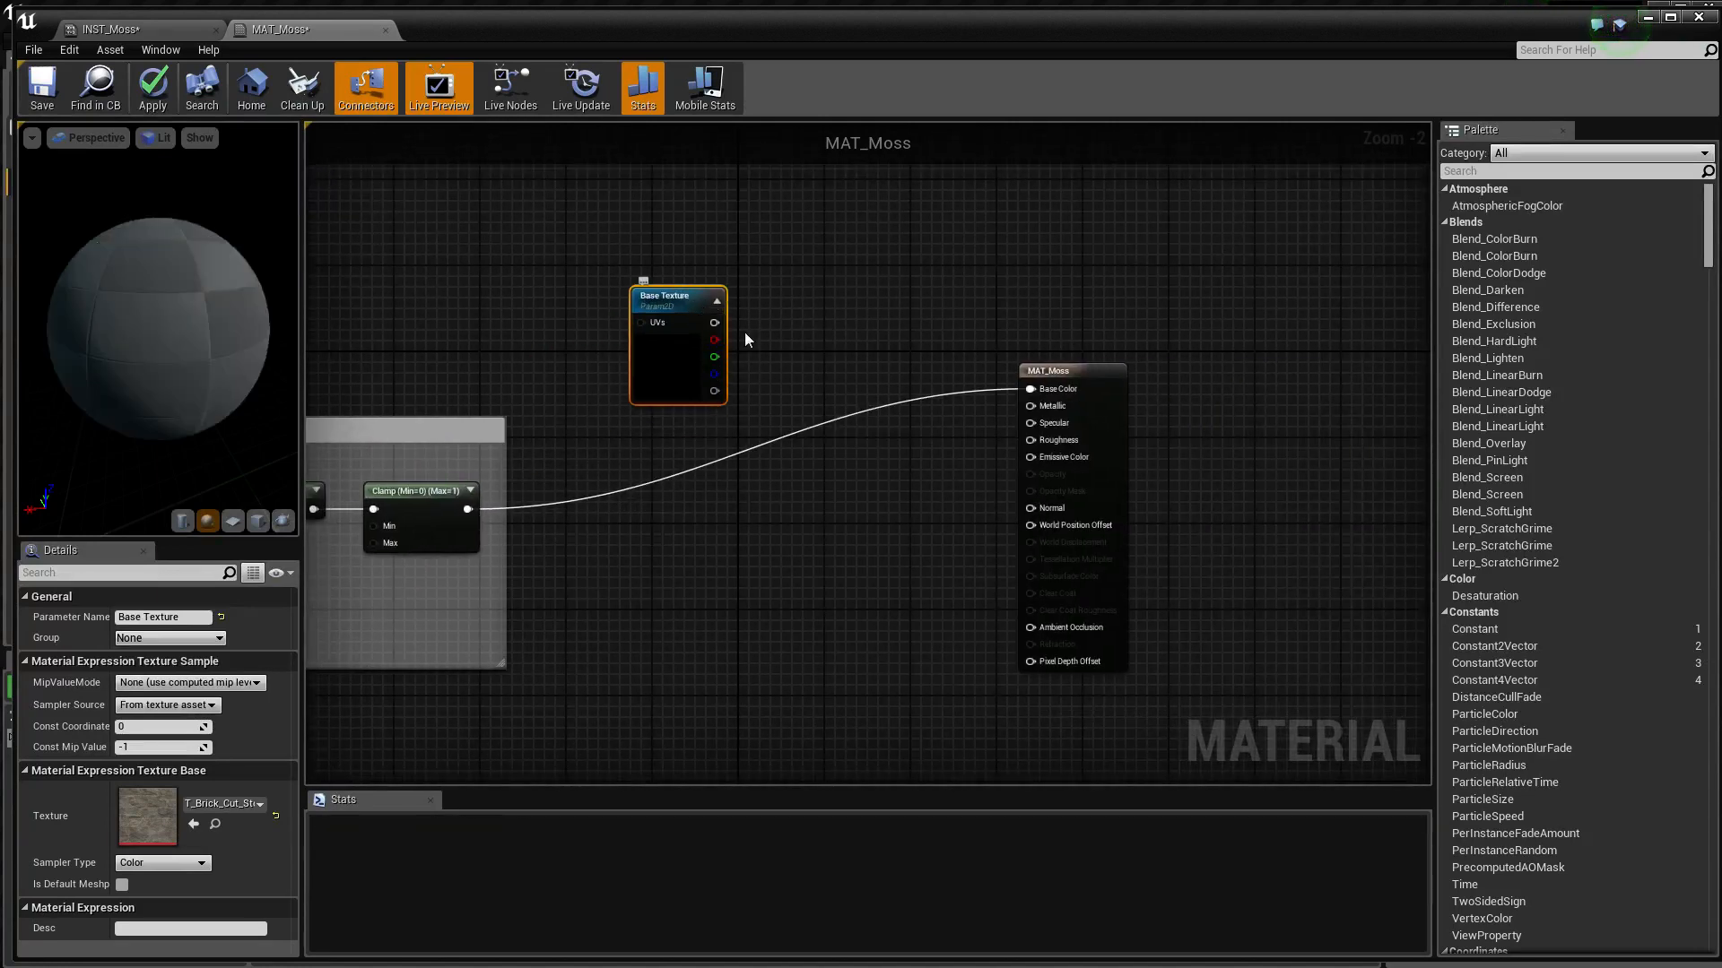
Add a TextureSampleParameter2D node and place it directly below the Base Texture copy
right_click(671, 558)
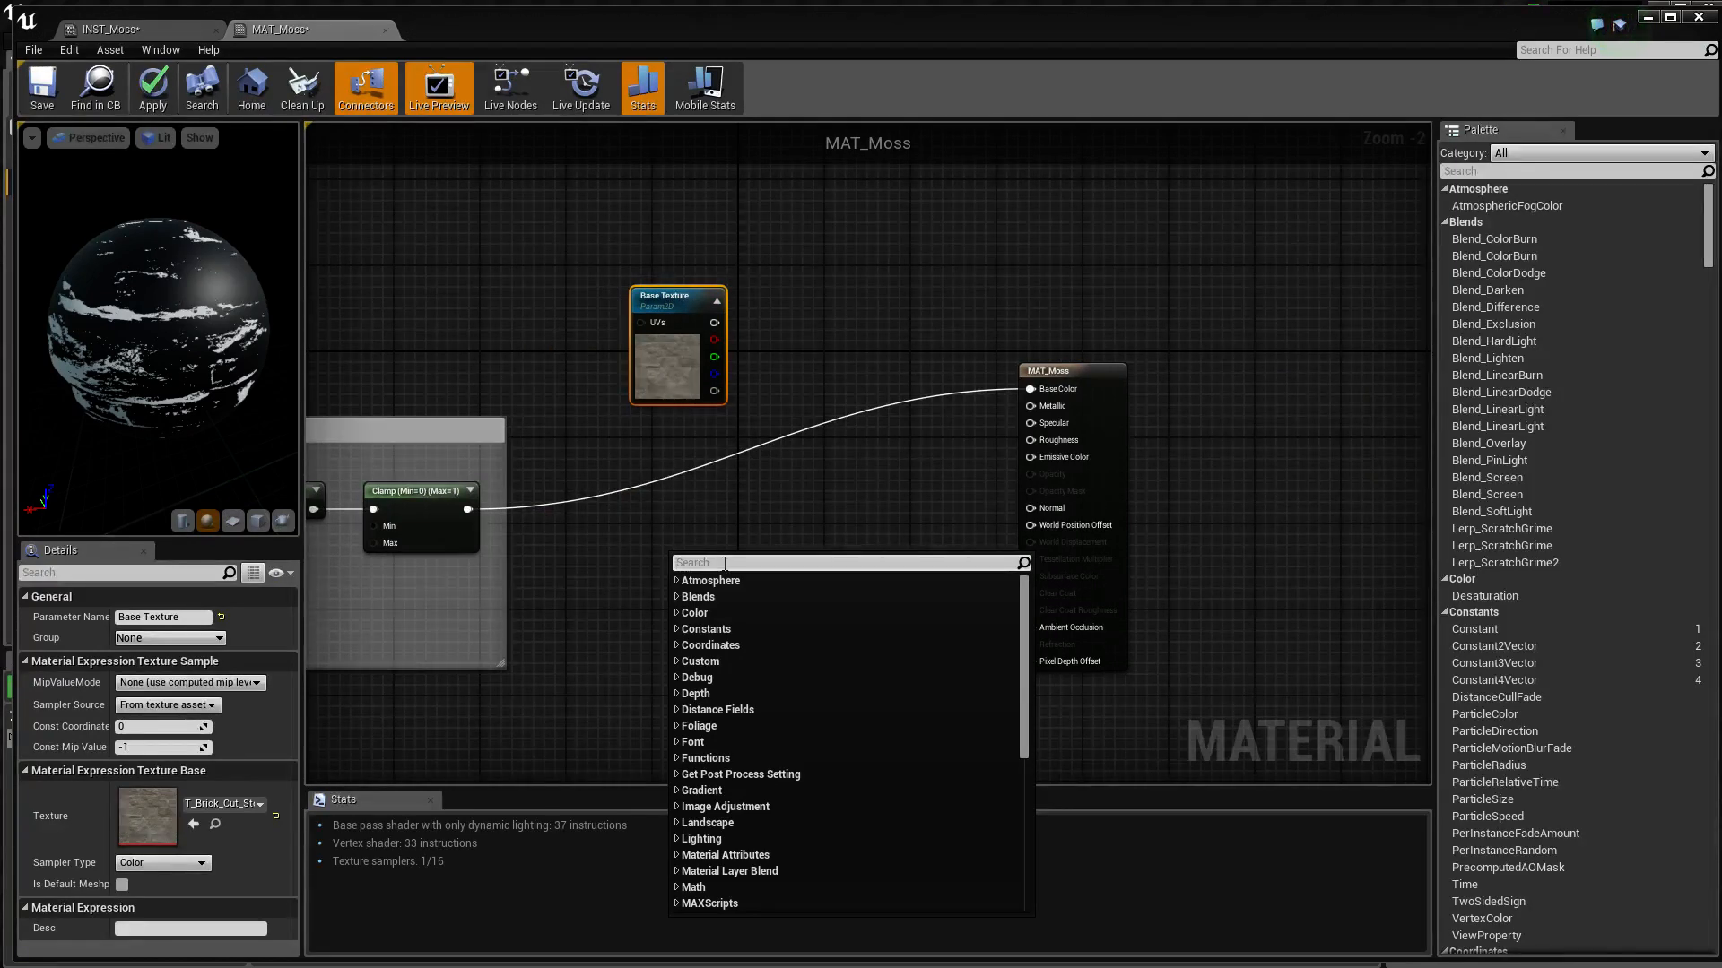
type("paramater")
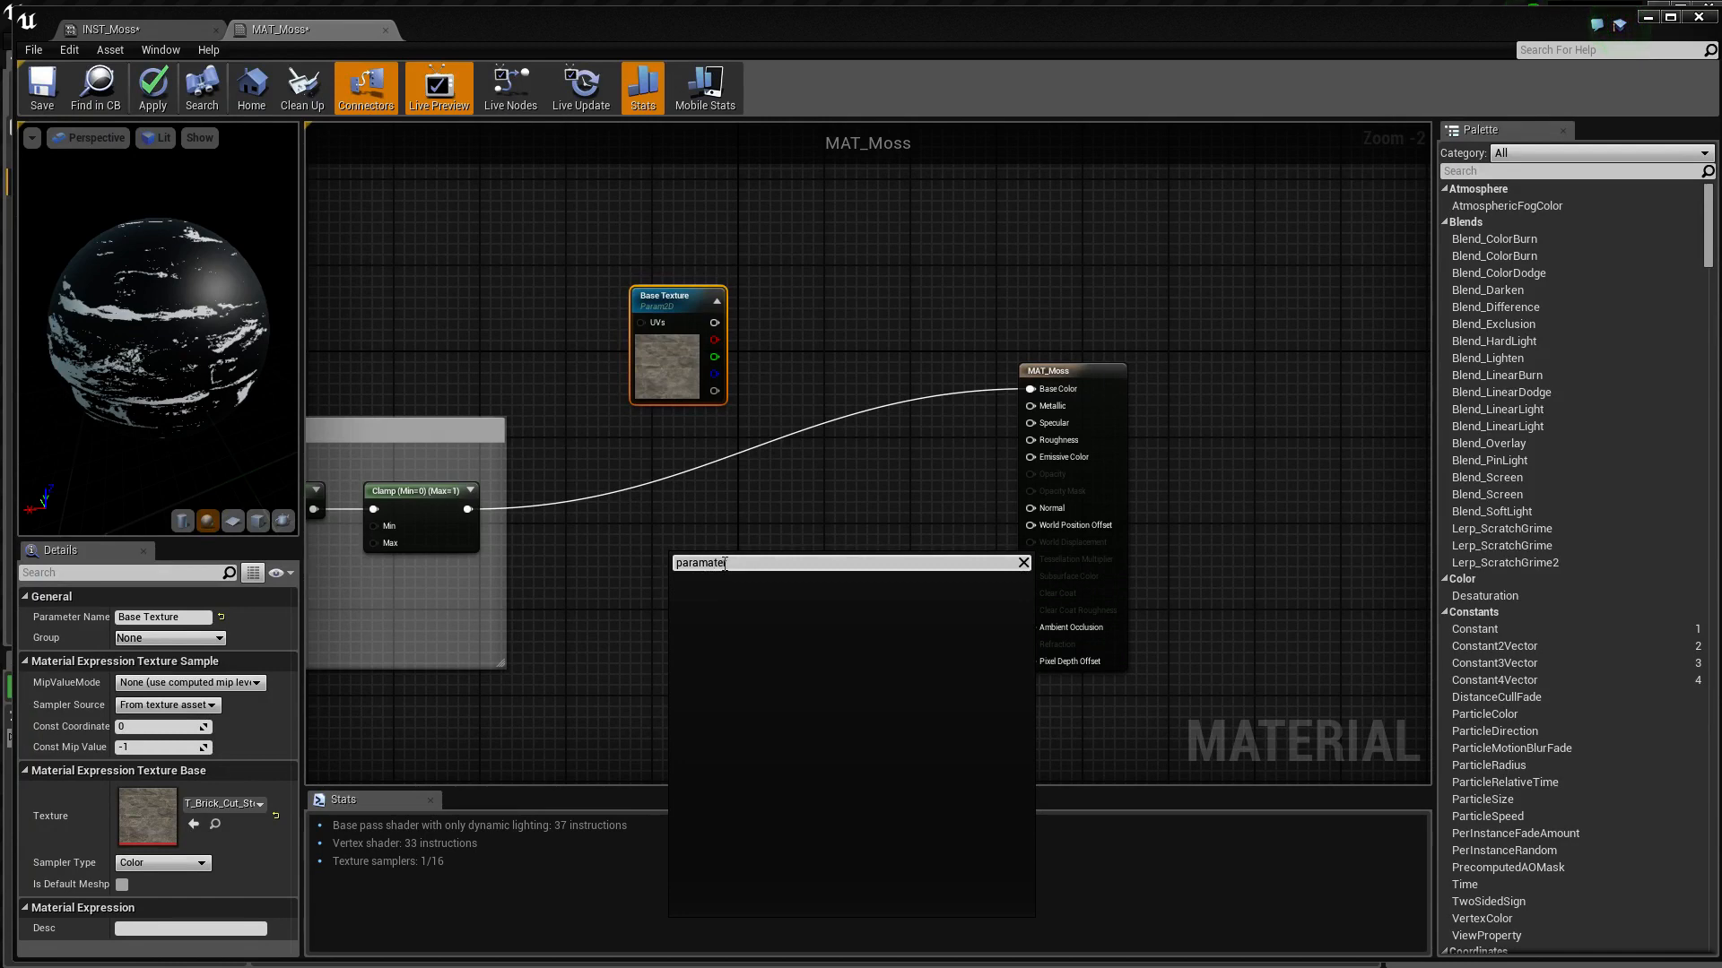
key("BackSpace")
key("BackSpace")
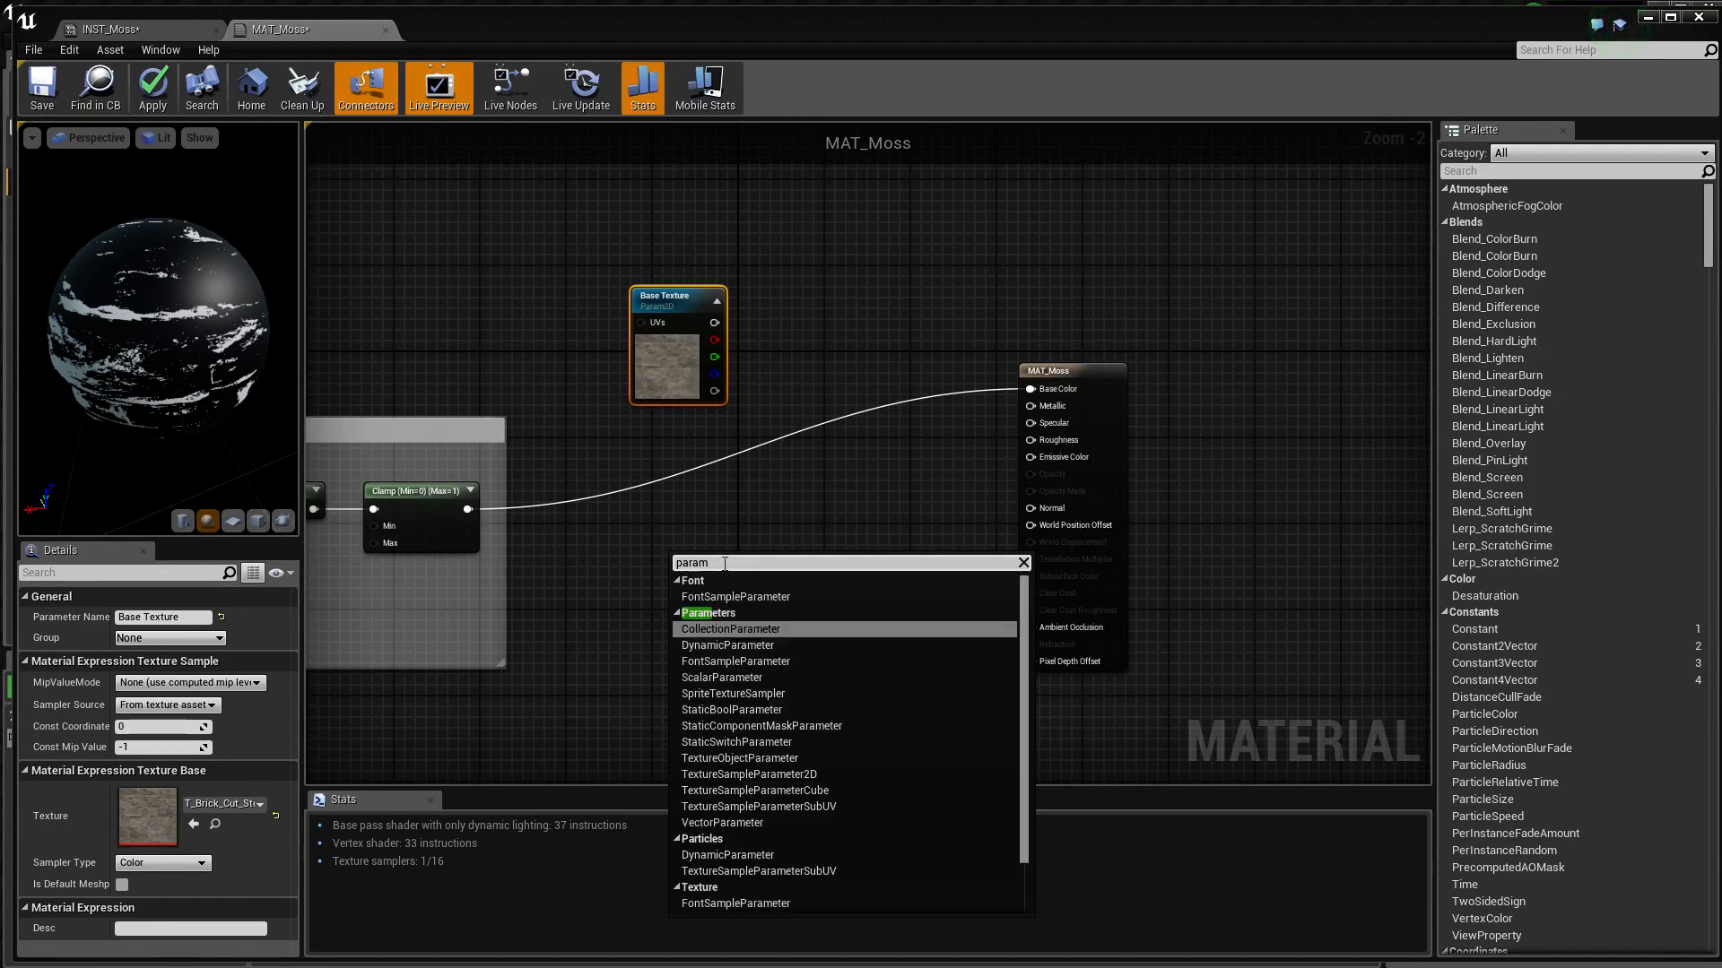
type("et")
key("Down")
key("Down")
key("Down")
key("Down")
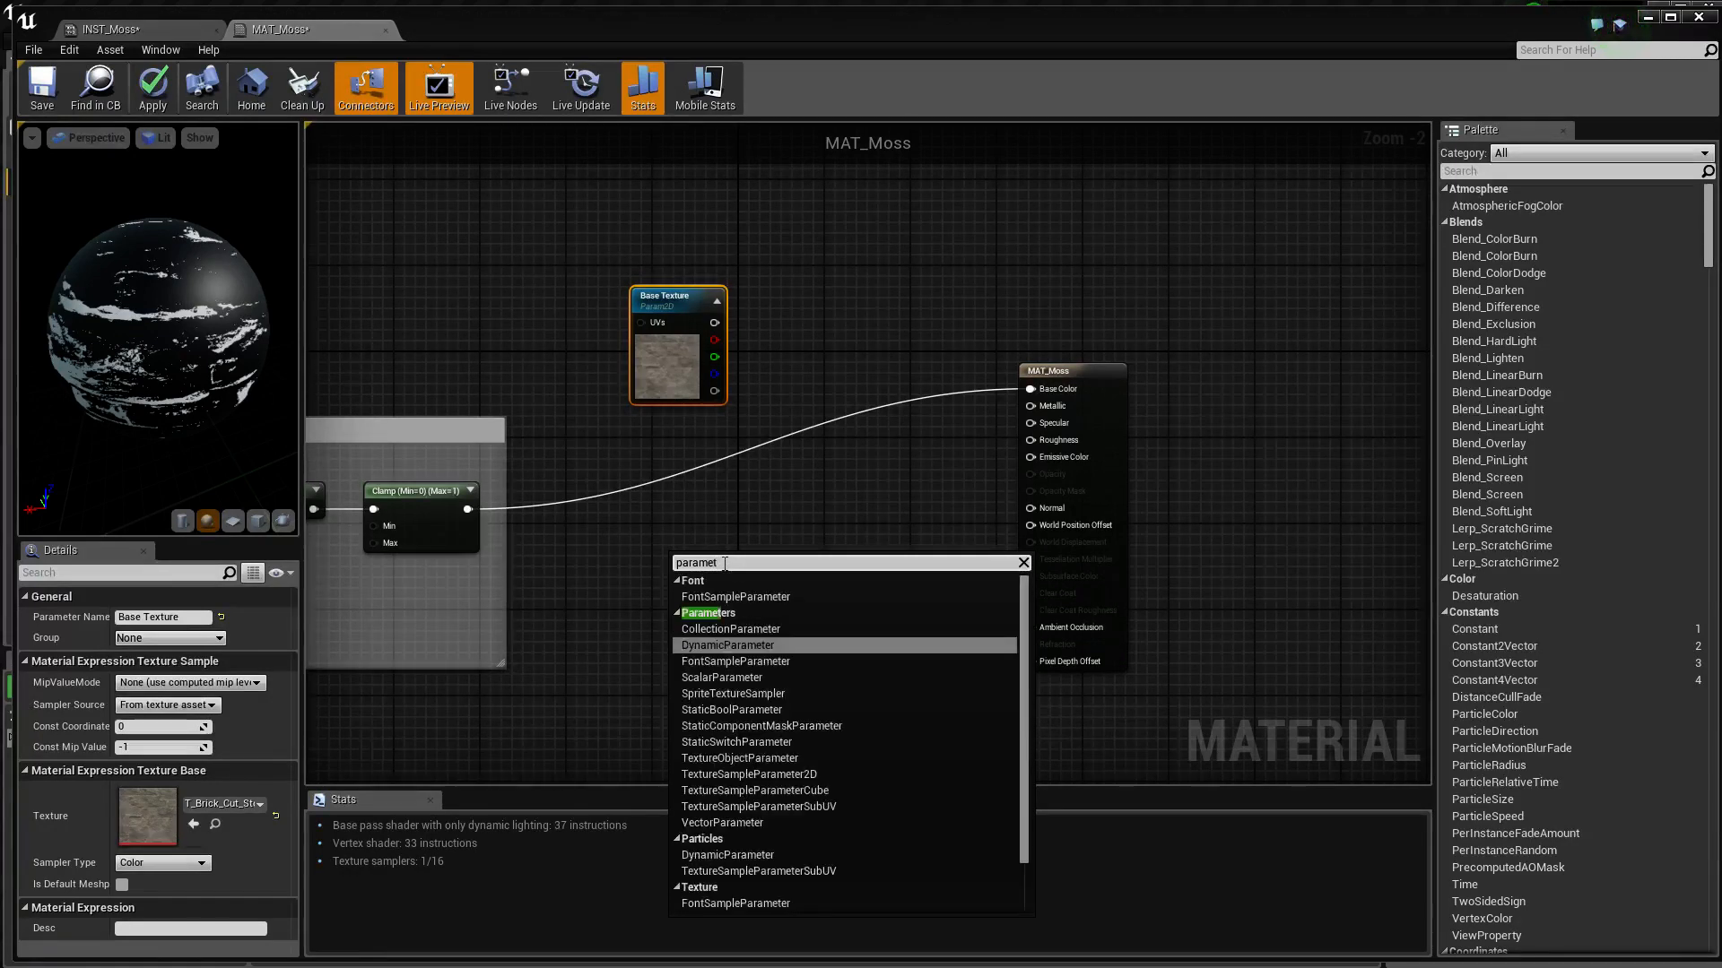
key("Down")
key("Down")
key("Down")
key("Down")
key("Down")
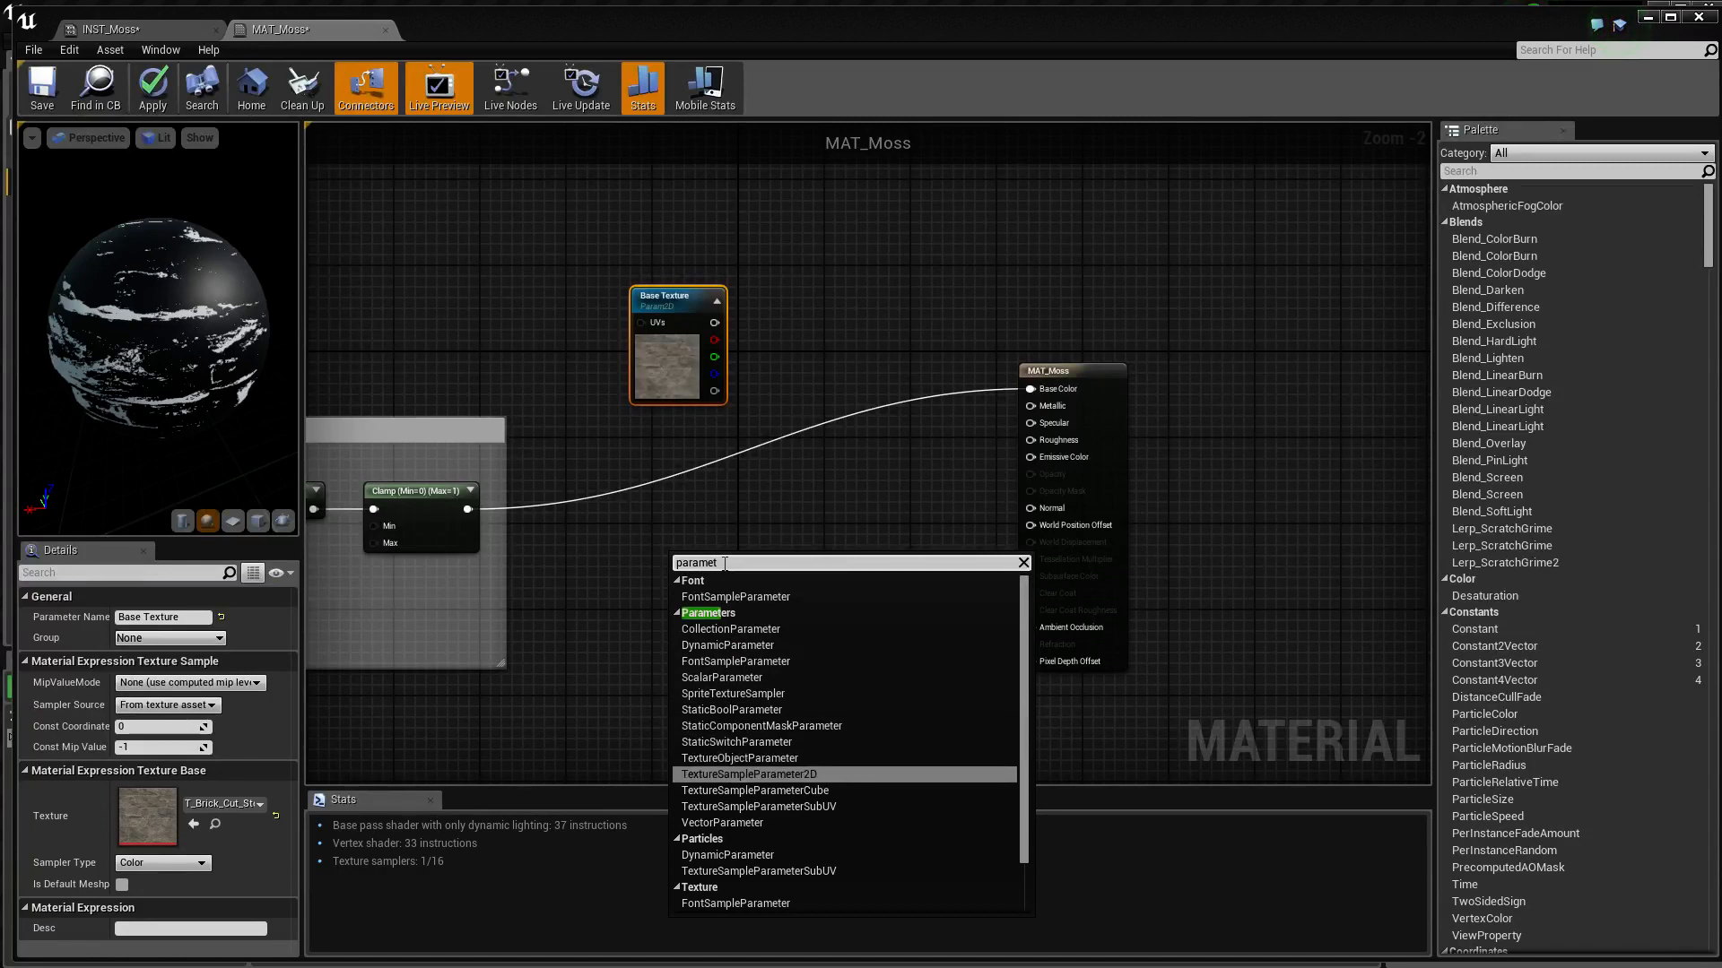
key("Return")
left_click_drag(723, 563, 698, 434)
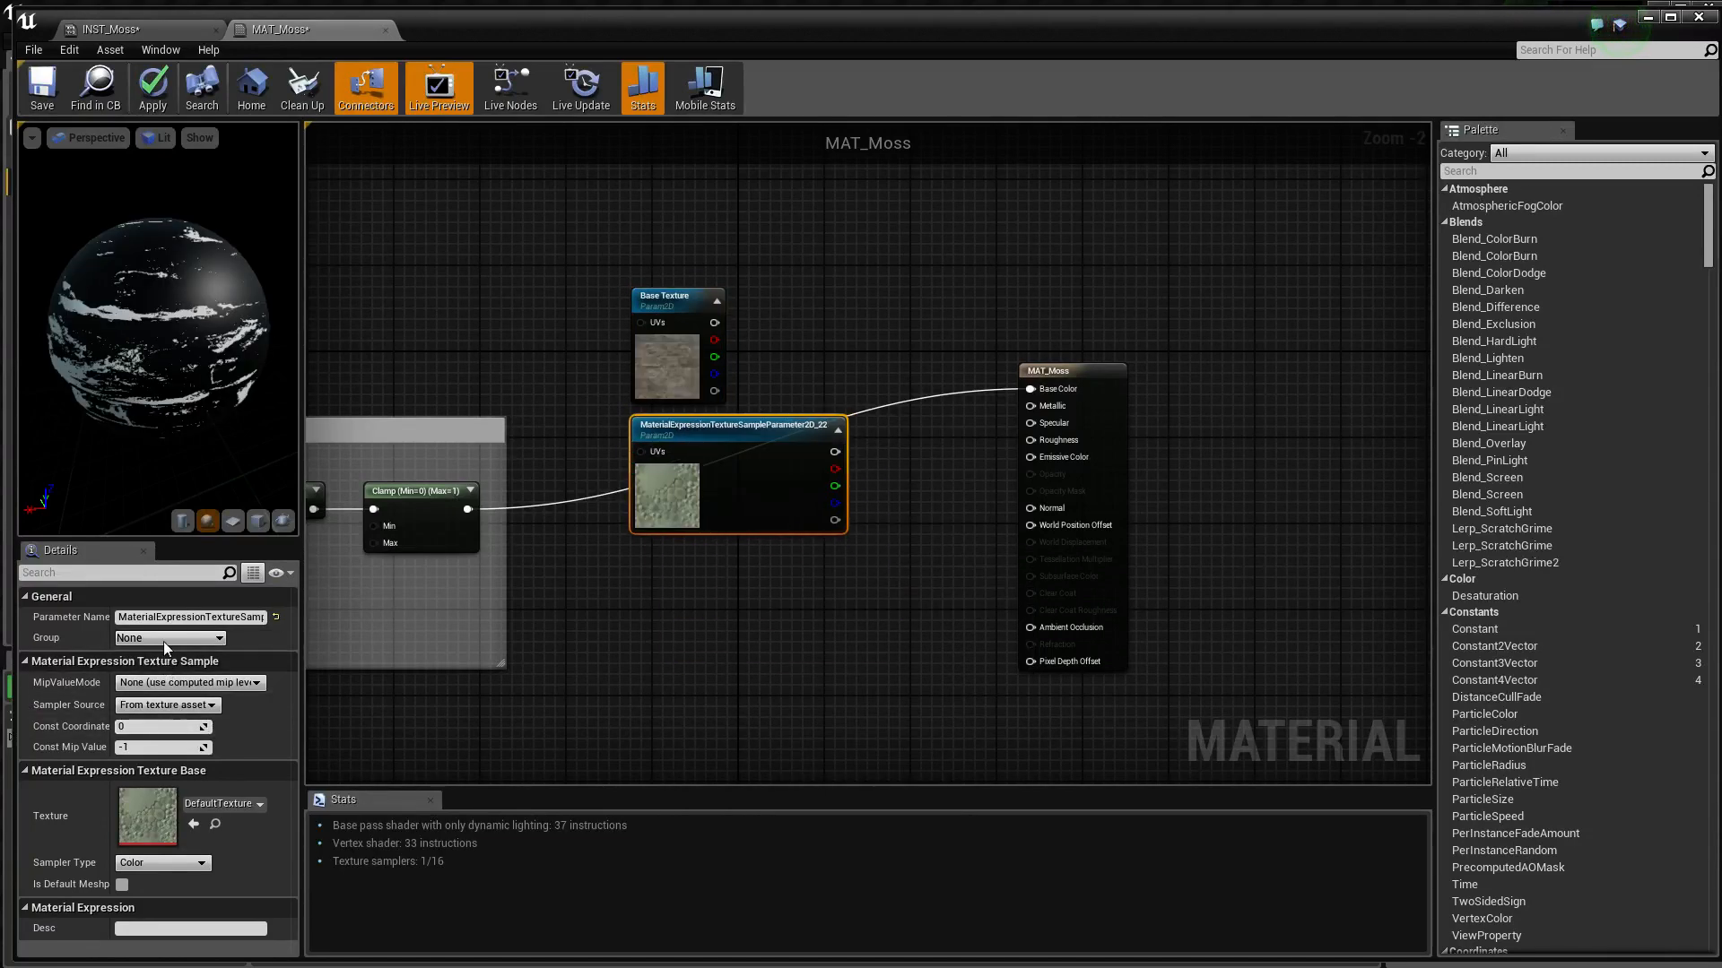
Name the new texture parameter Moss Texture
left_click(169, 619)
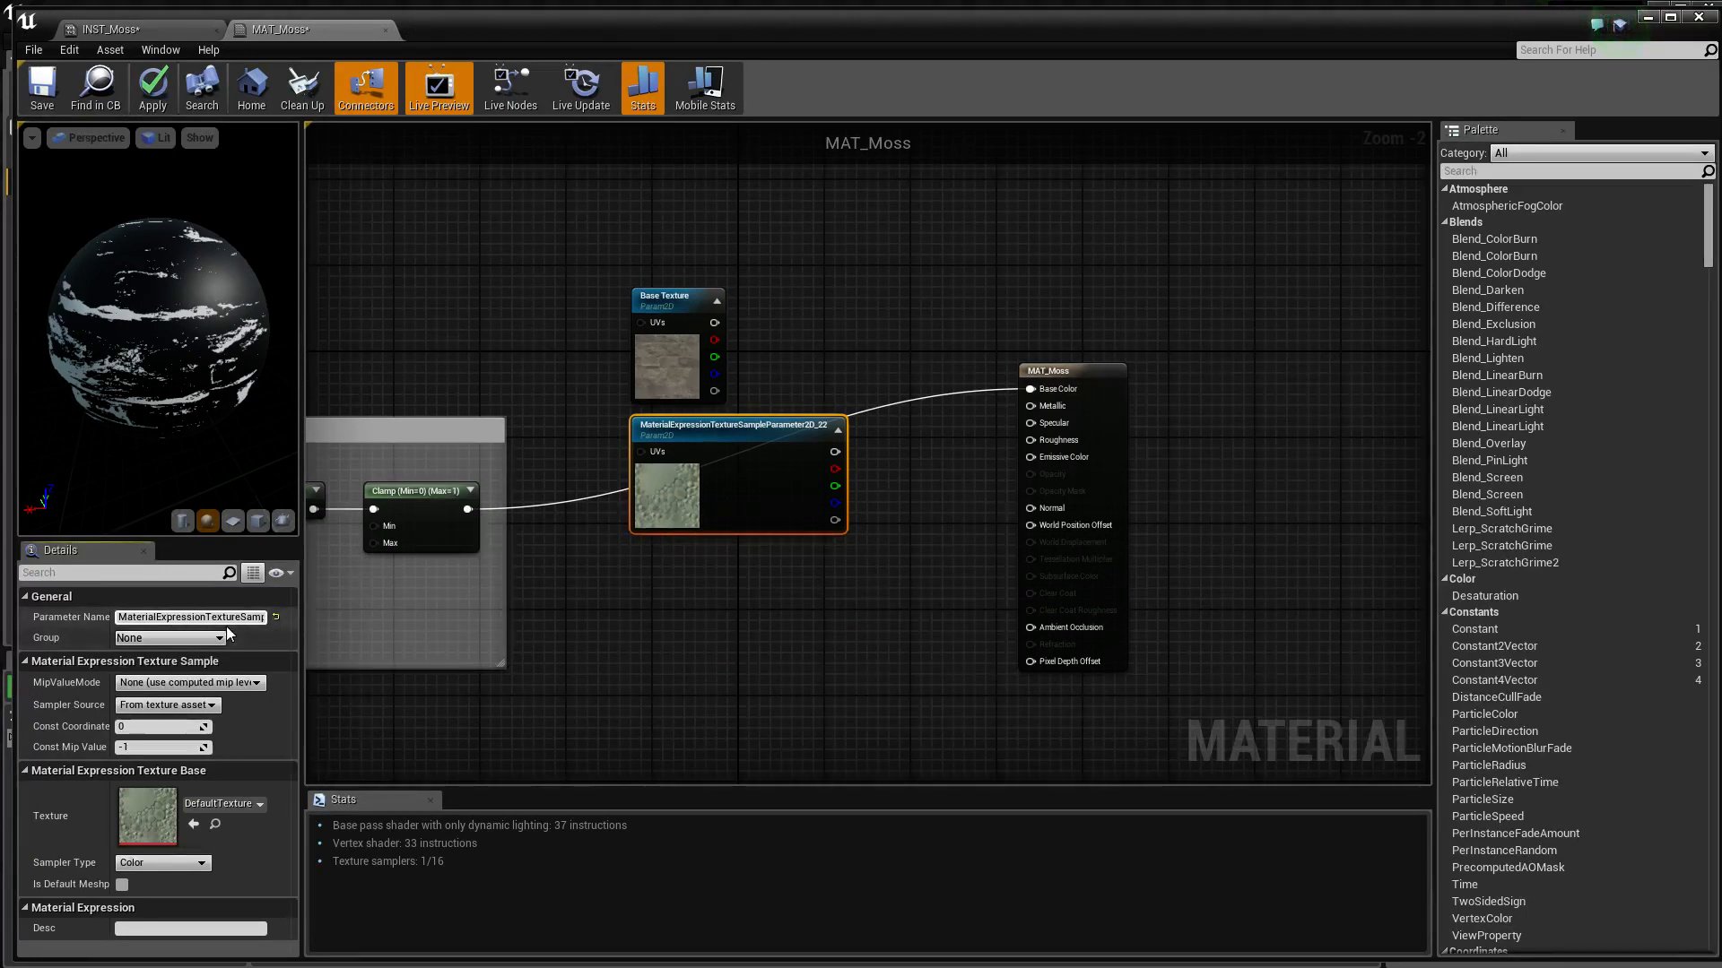
key("ctrl+a")
type("Mos")
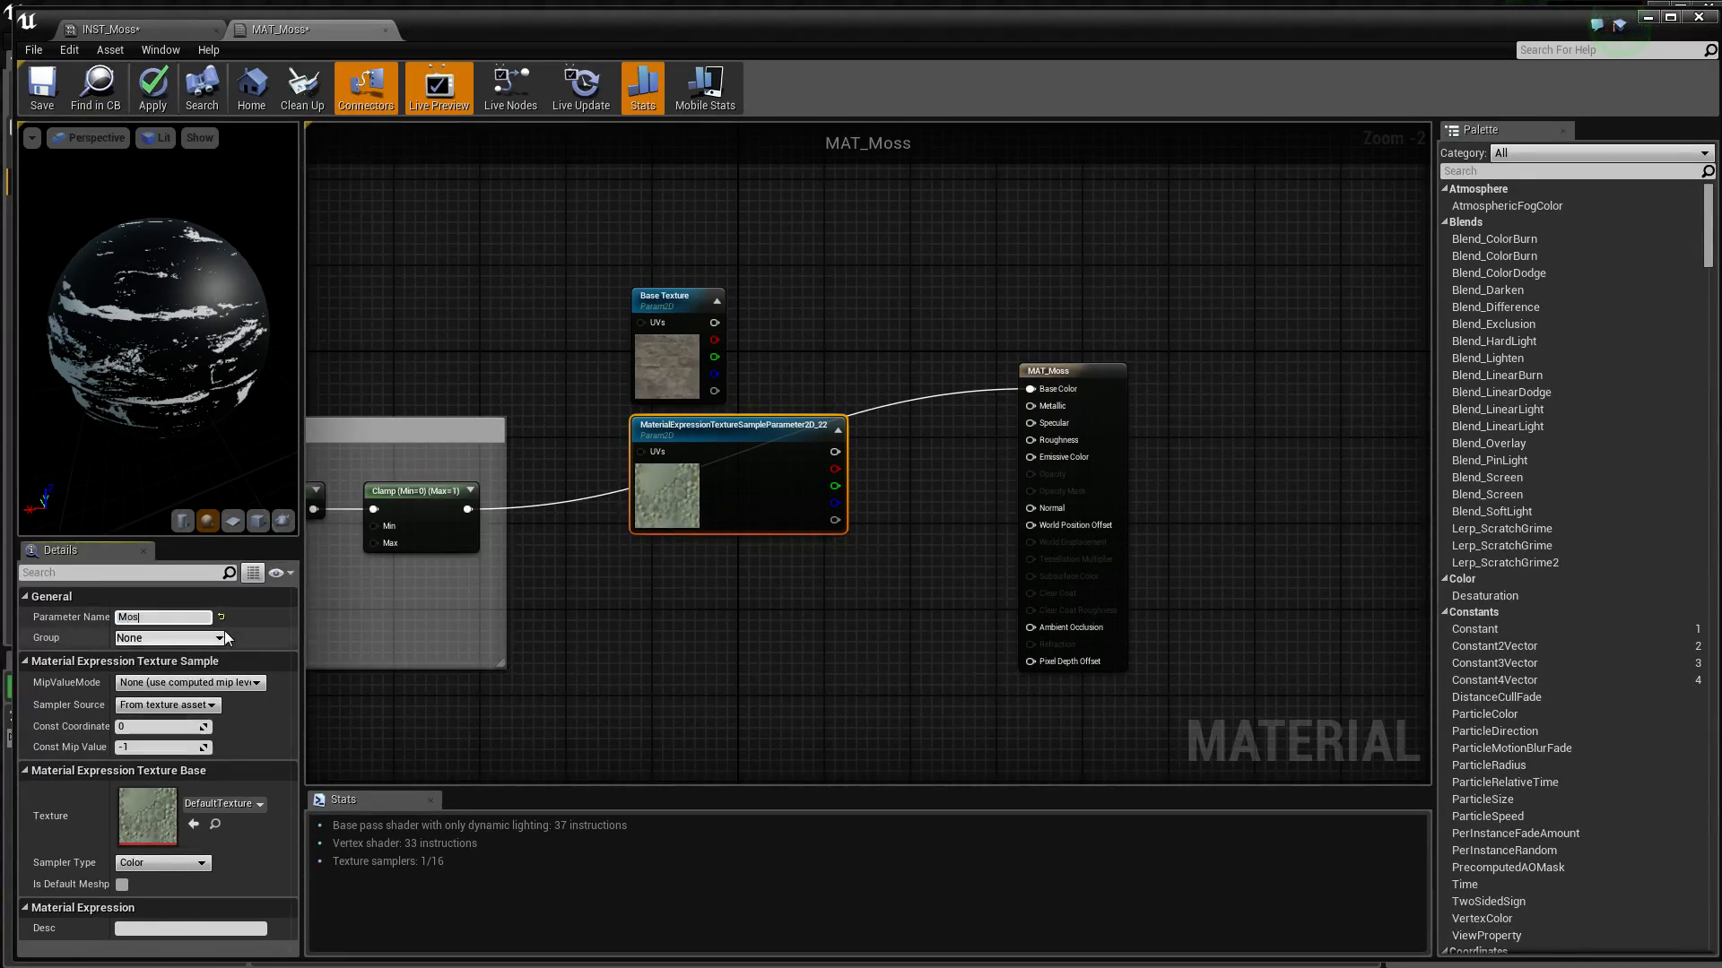
type("s Text")
key("BackSpace")
type("ure")
key("Return")
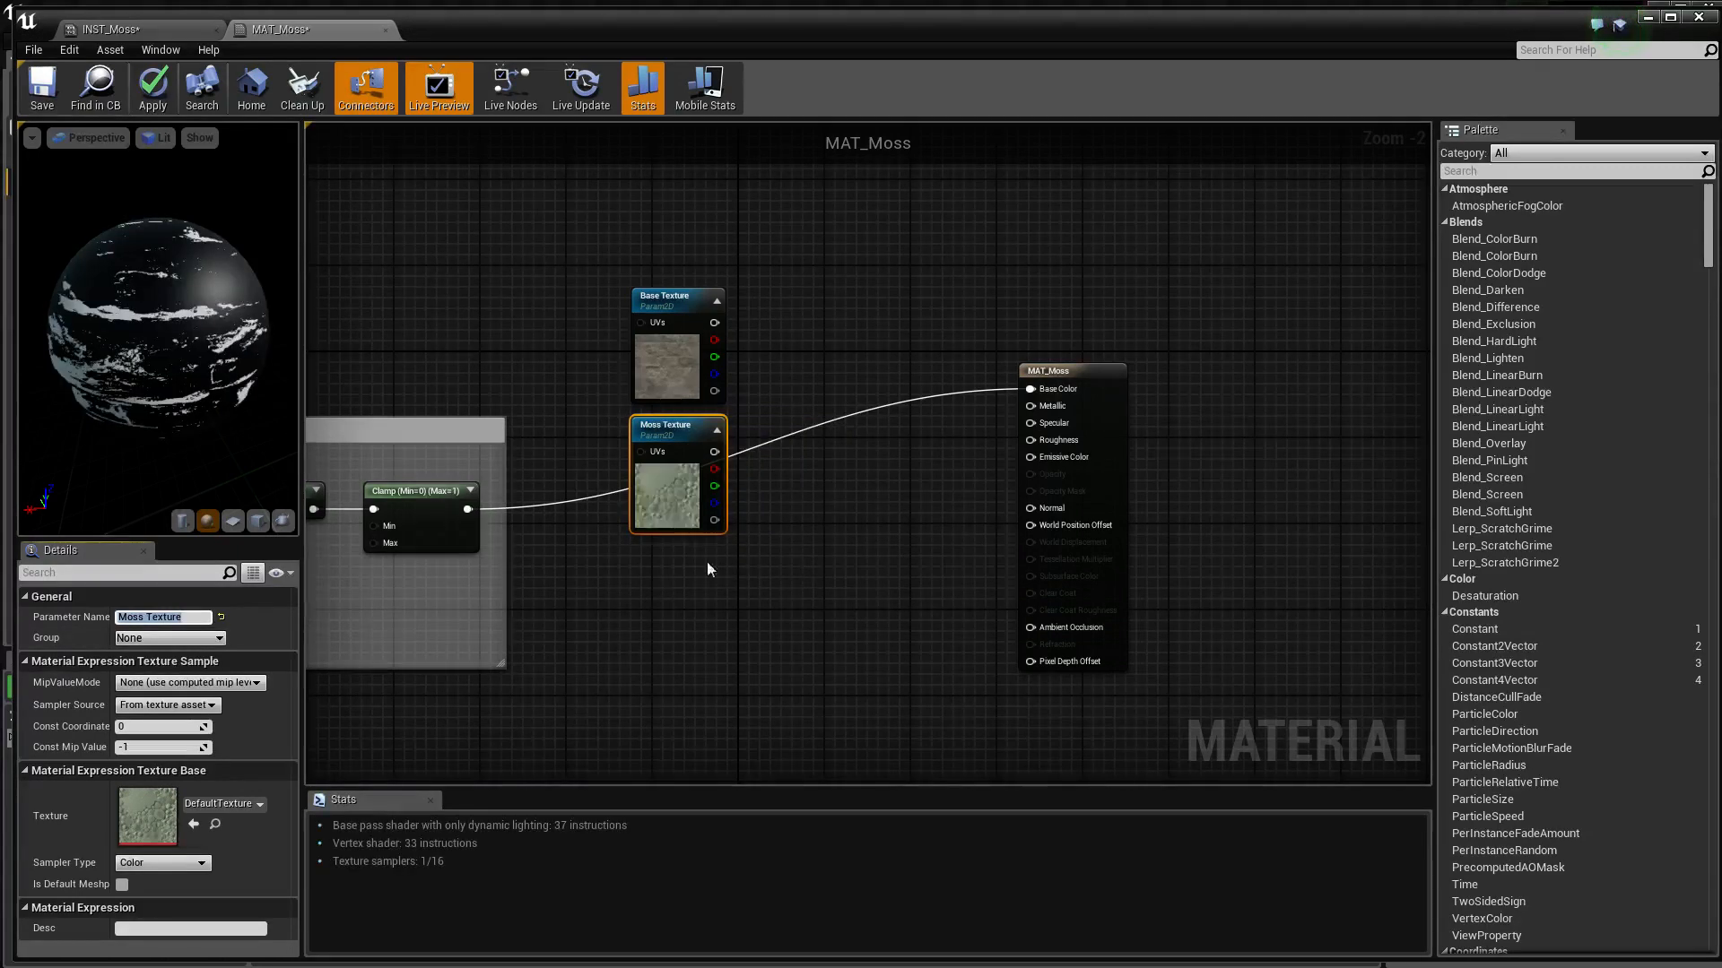
Add another TextureSampleParameter2D node below Moss Texture and name it Base Normal
right_click_drag(706, 570, 714, 518)
right_click(711, 558)
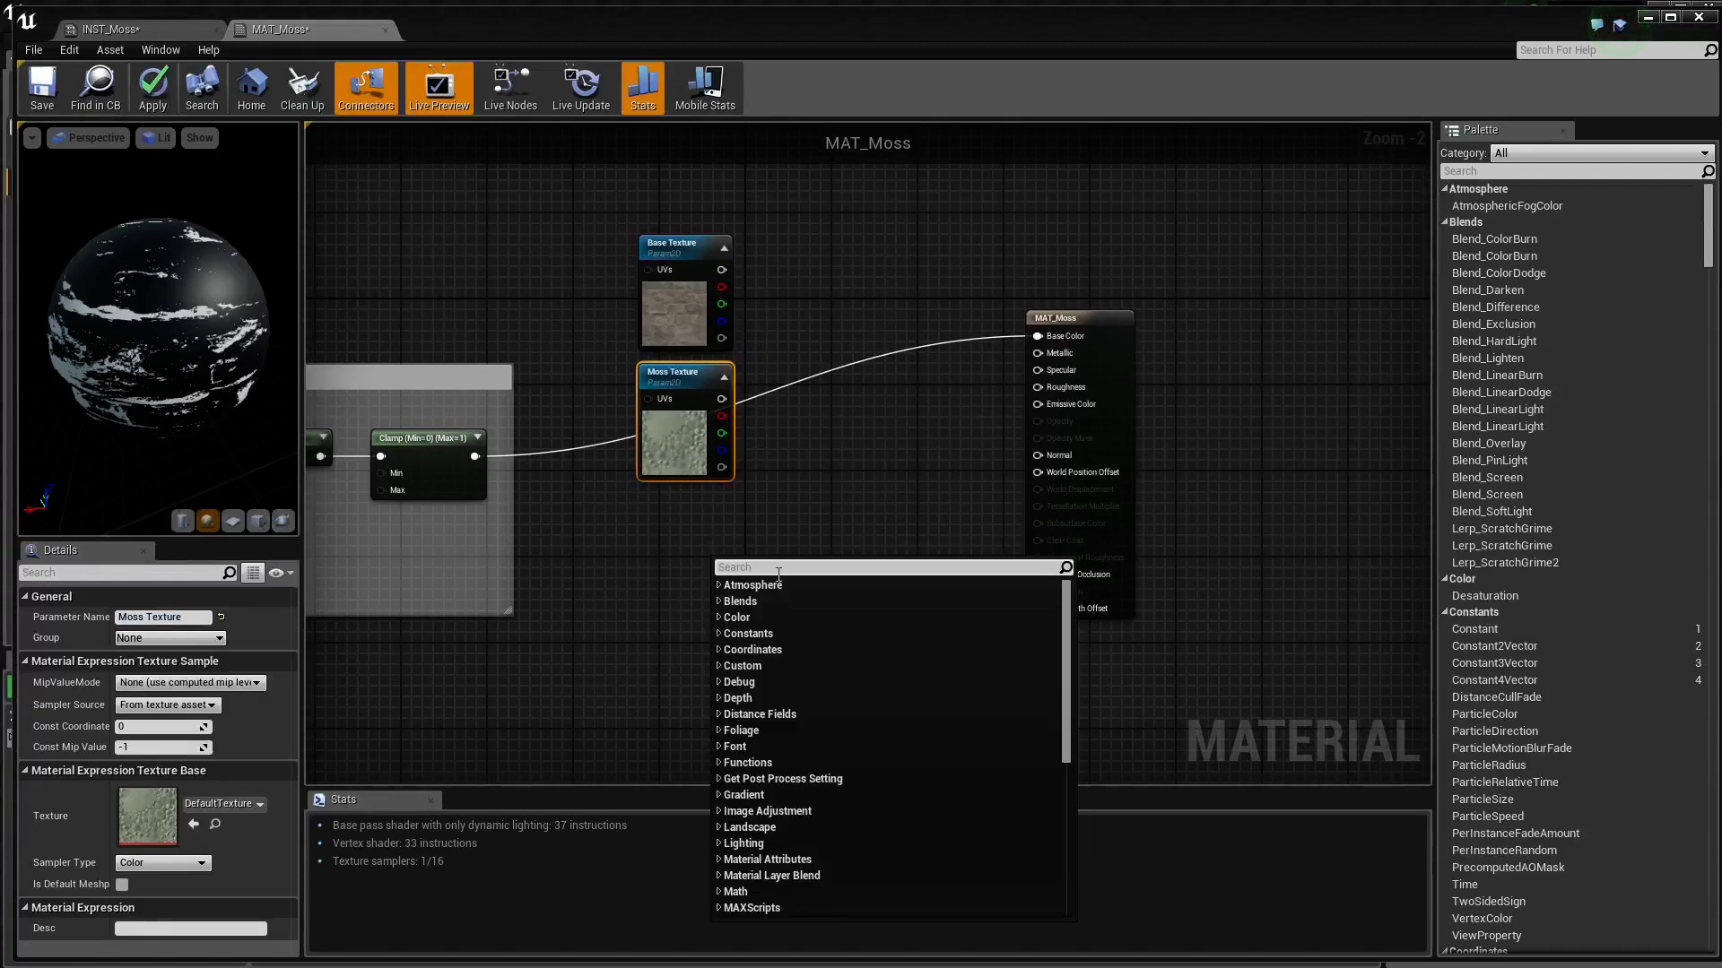
type("par")
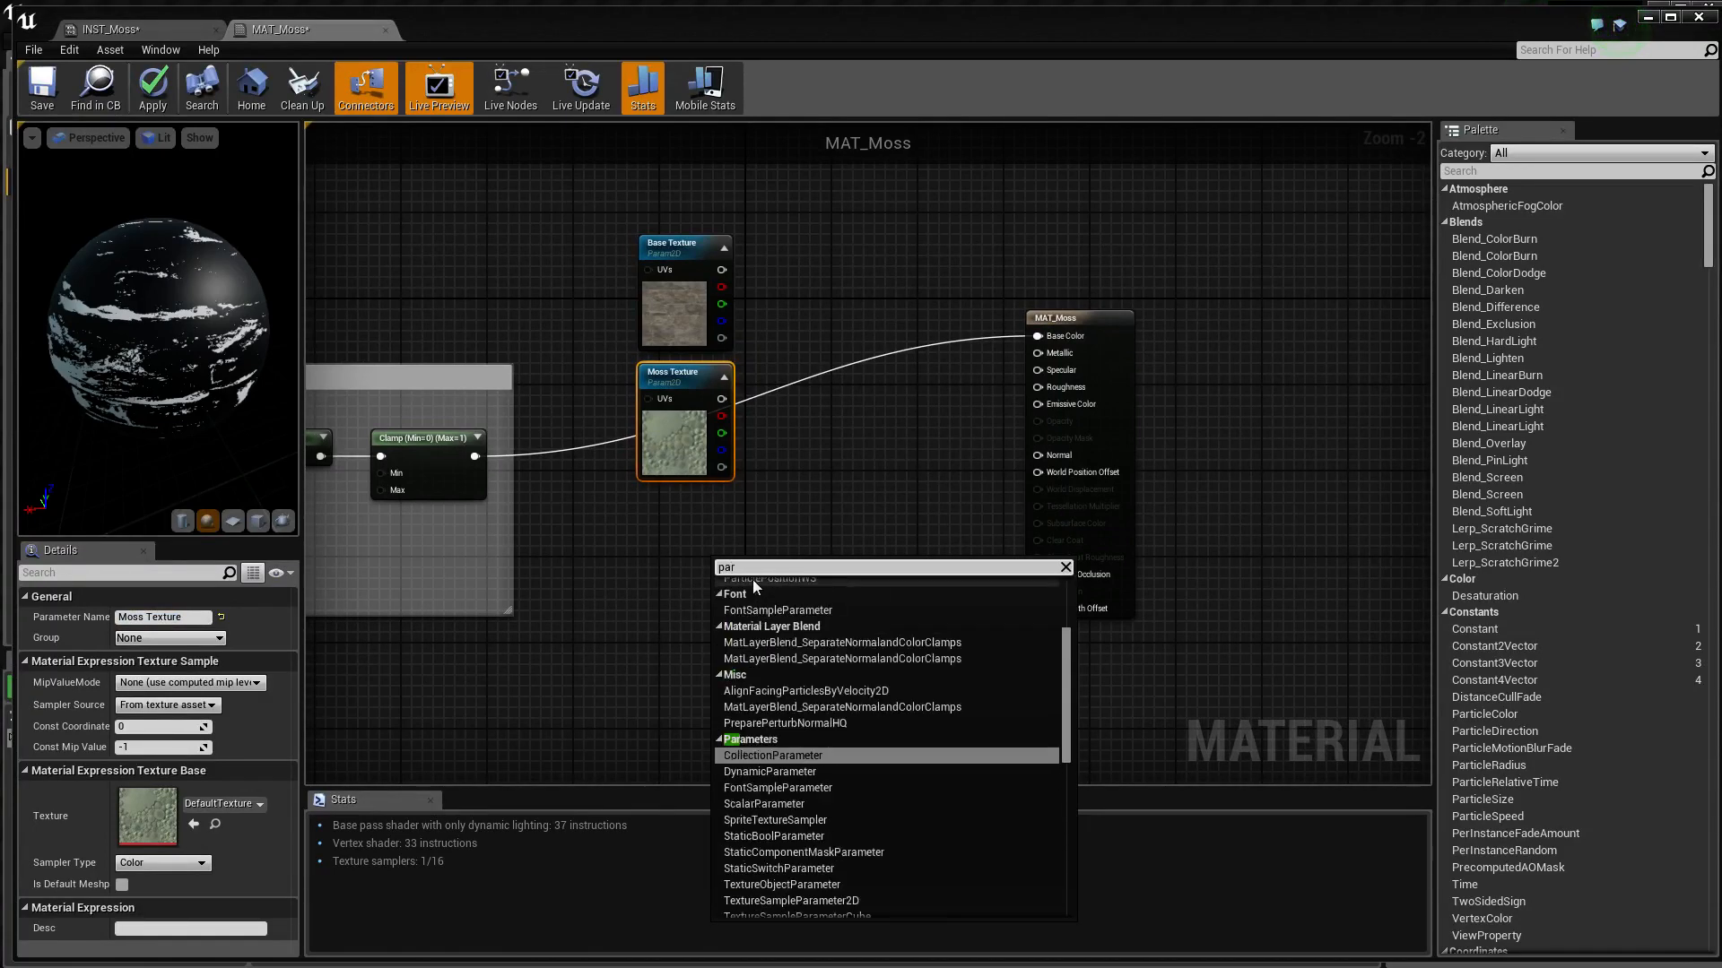
type("am")
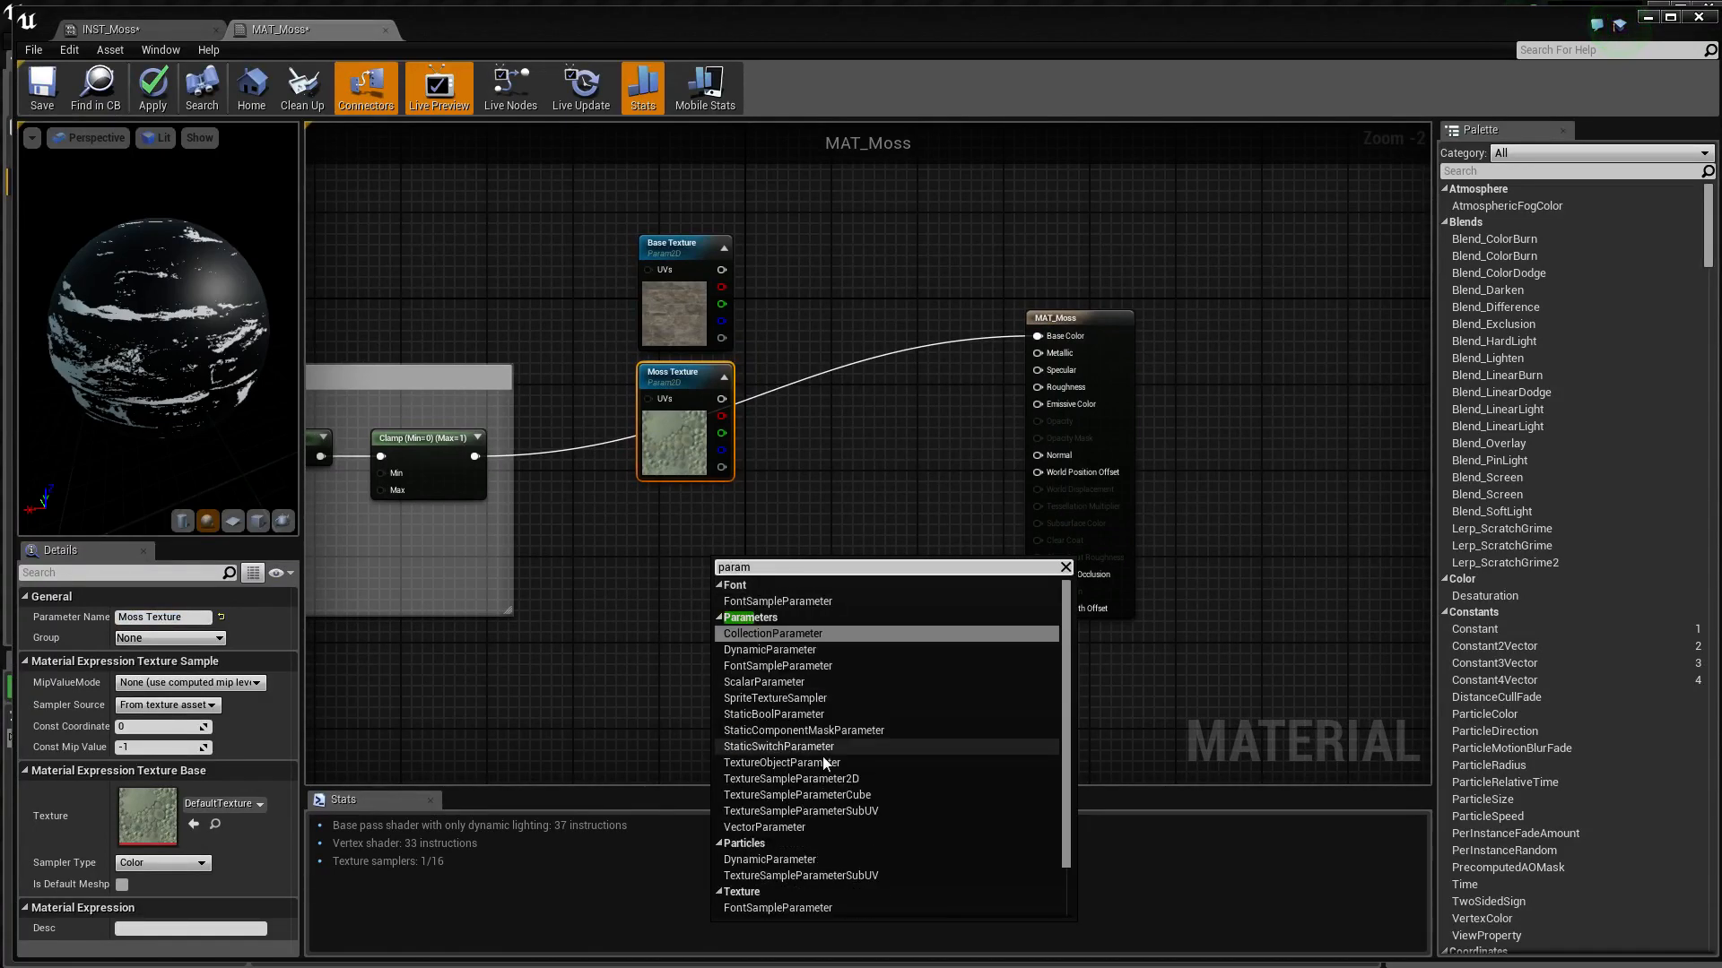
left_click(822, 779)
left_click_drag(801, 587, 733, 510)
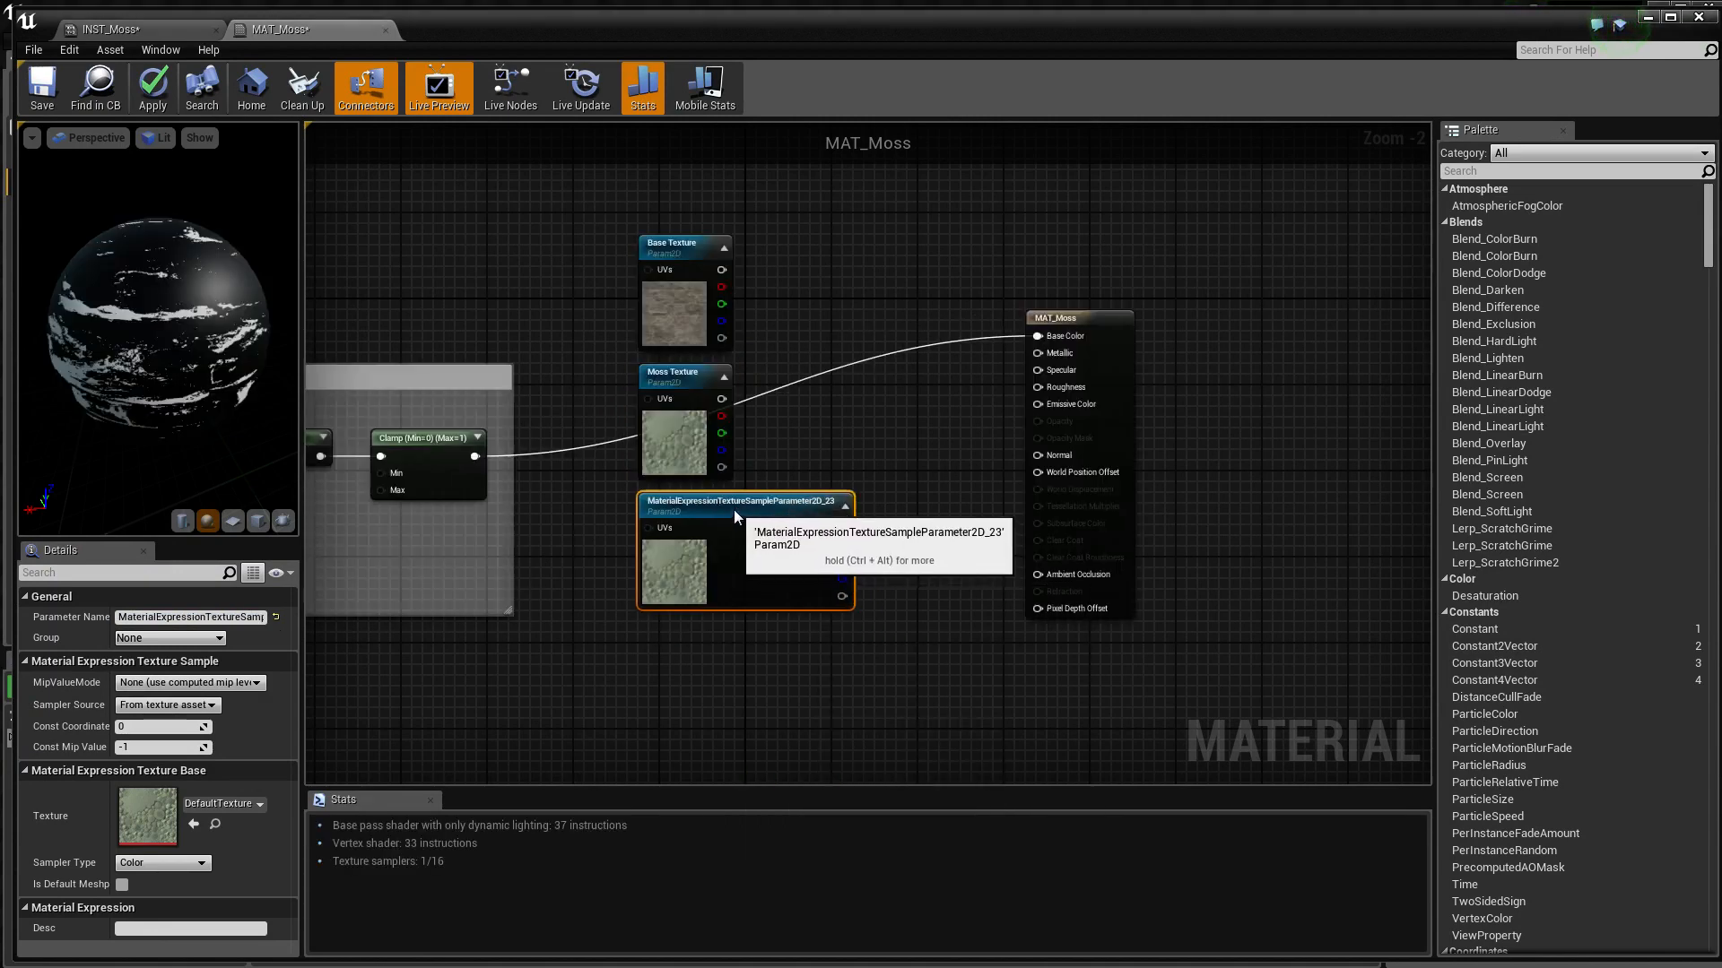
left_click(204, 616)
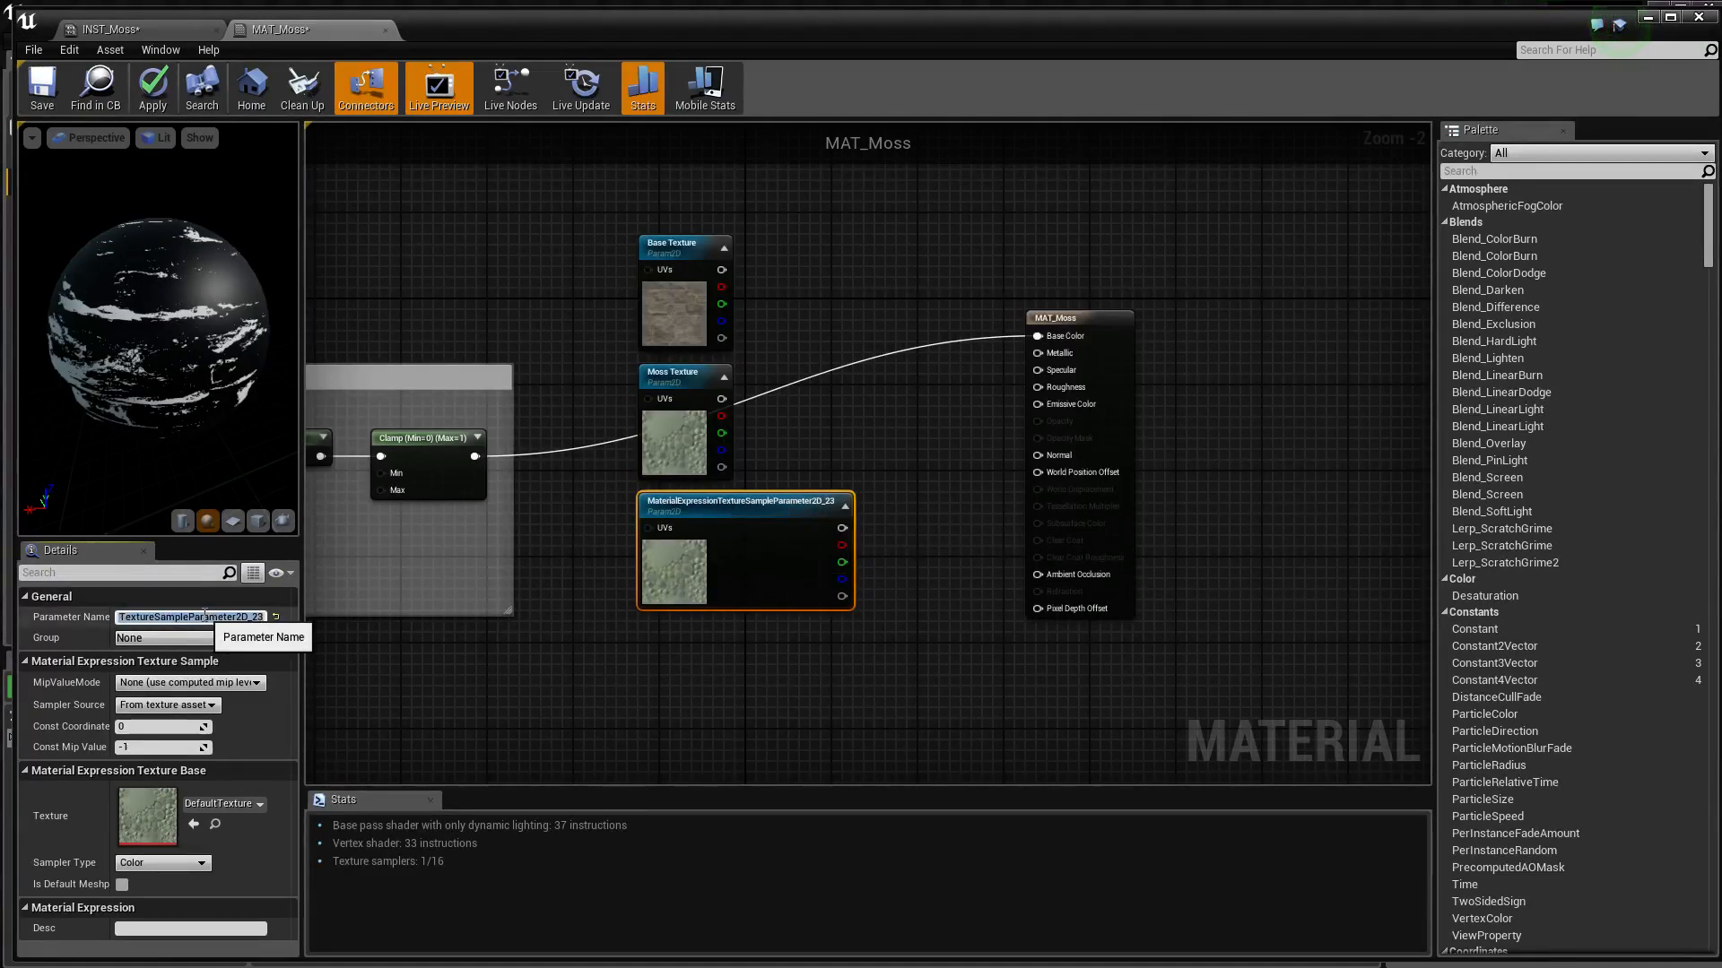
type("Mo")
type("l")
key("Return")
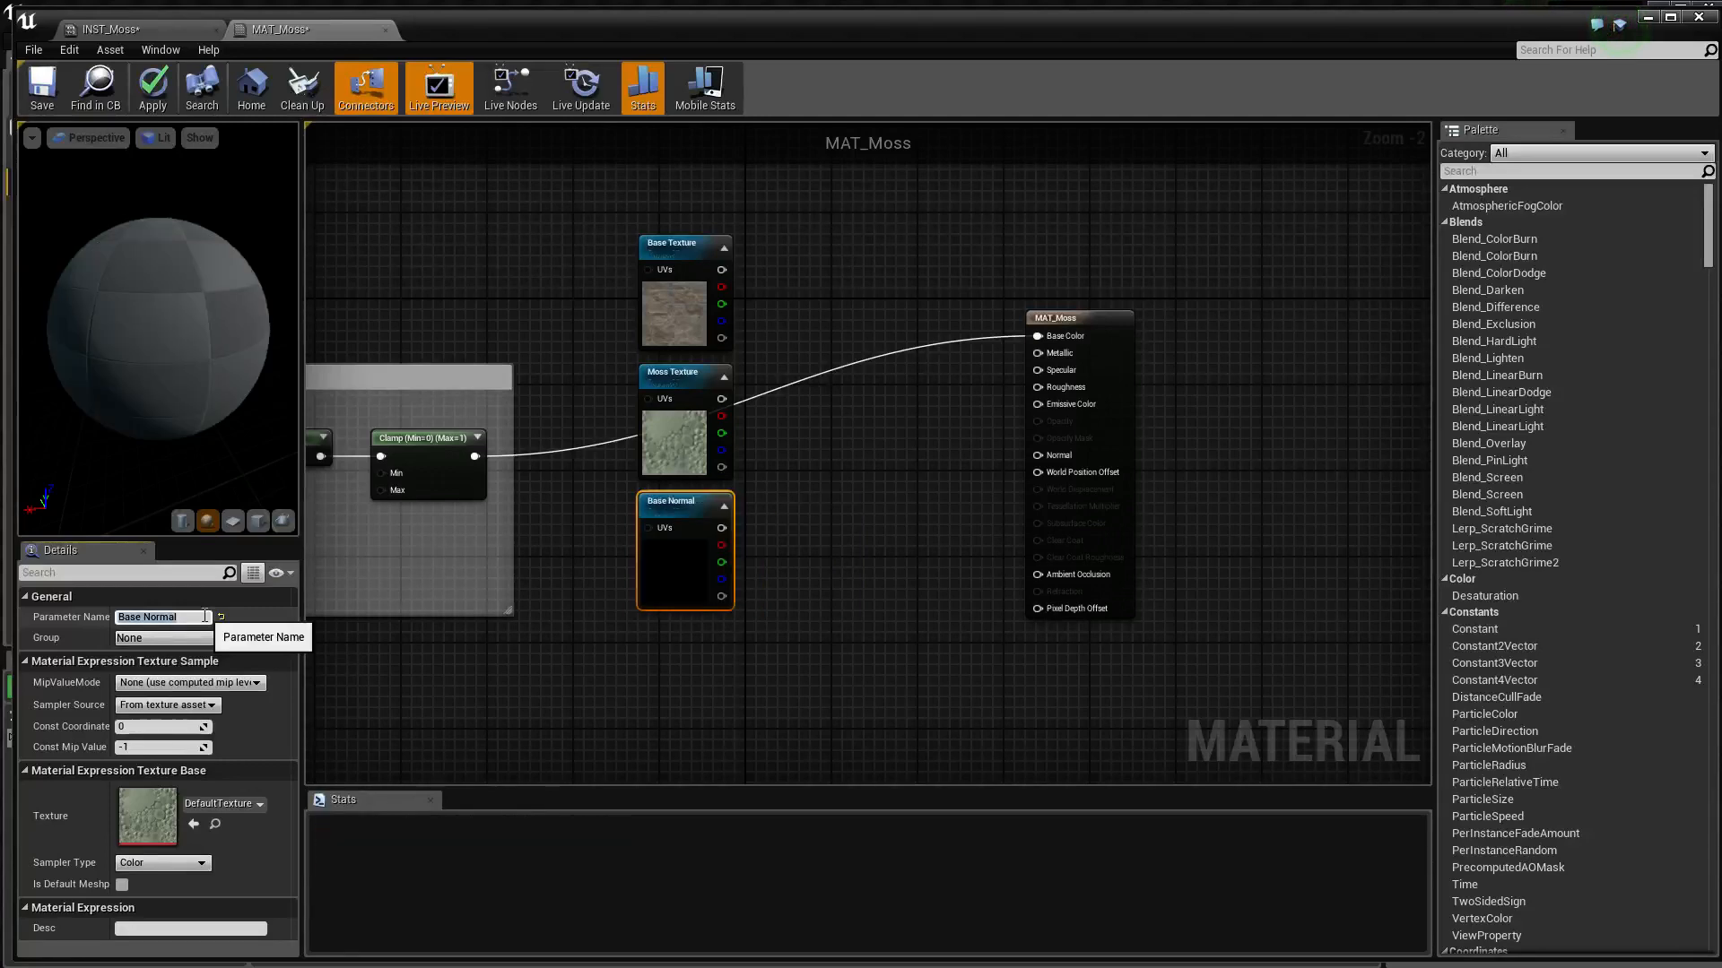
Add a TextureSampleParameter2D node directly below Base Normal and name it Moss Normal
right_click(778, 611)
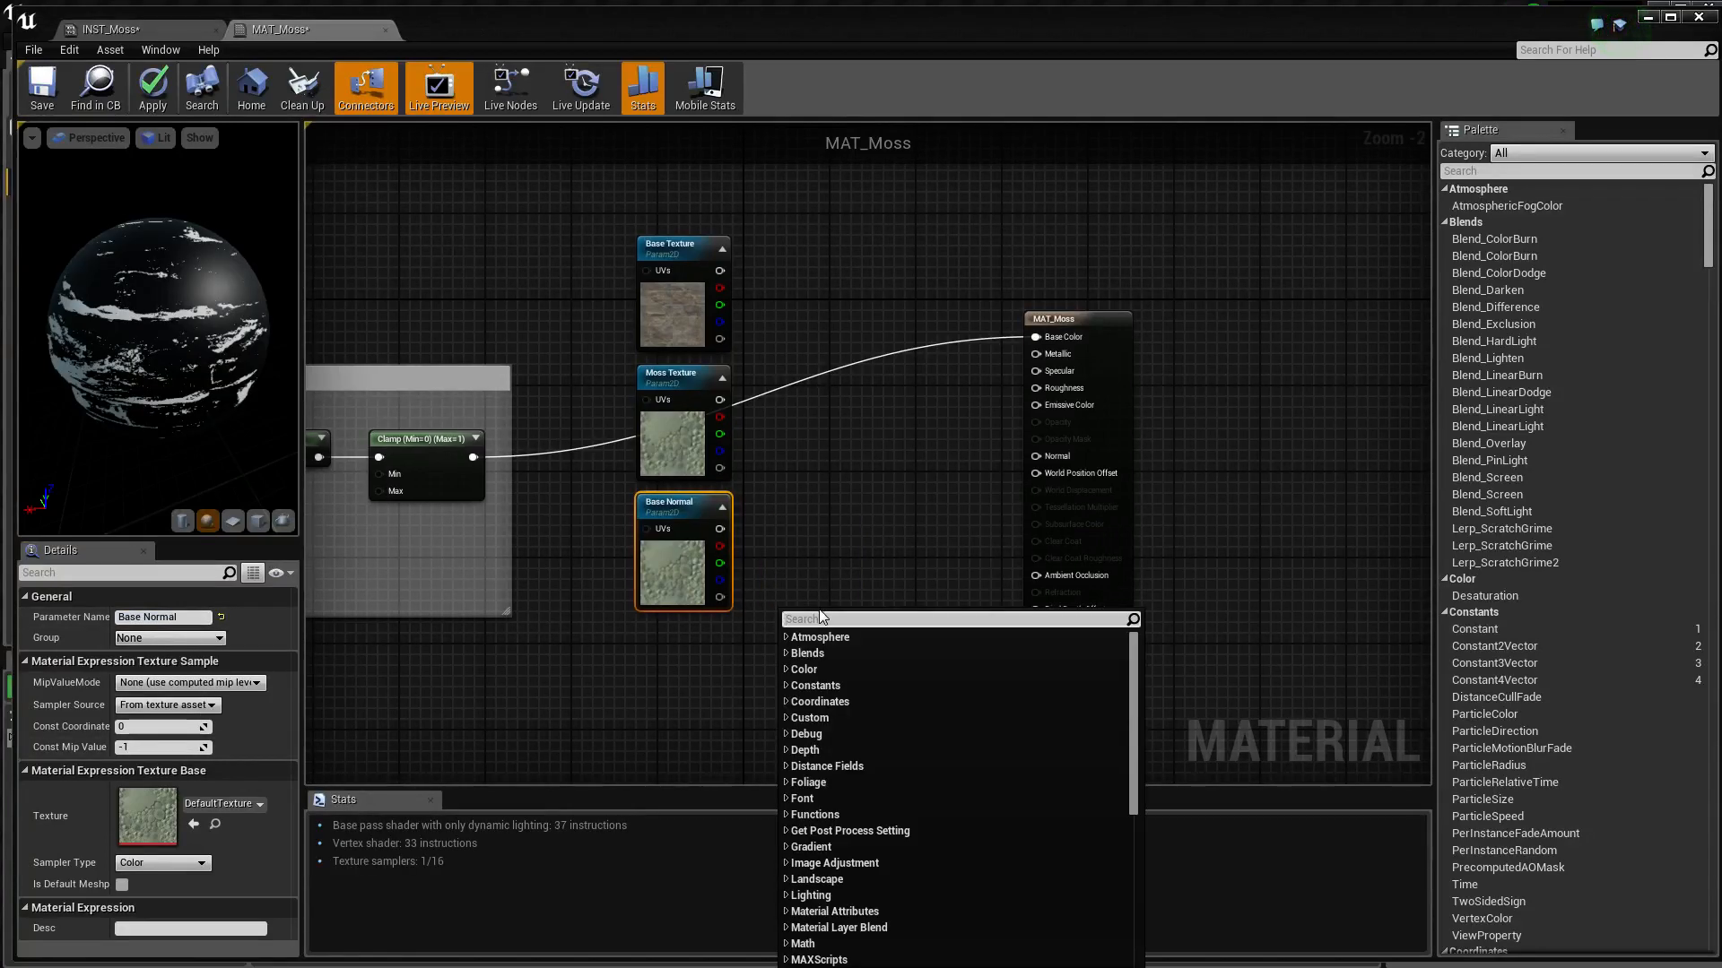
type("paramet")
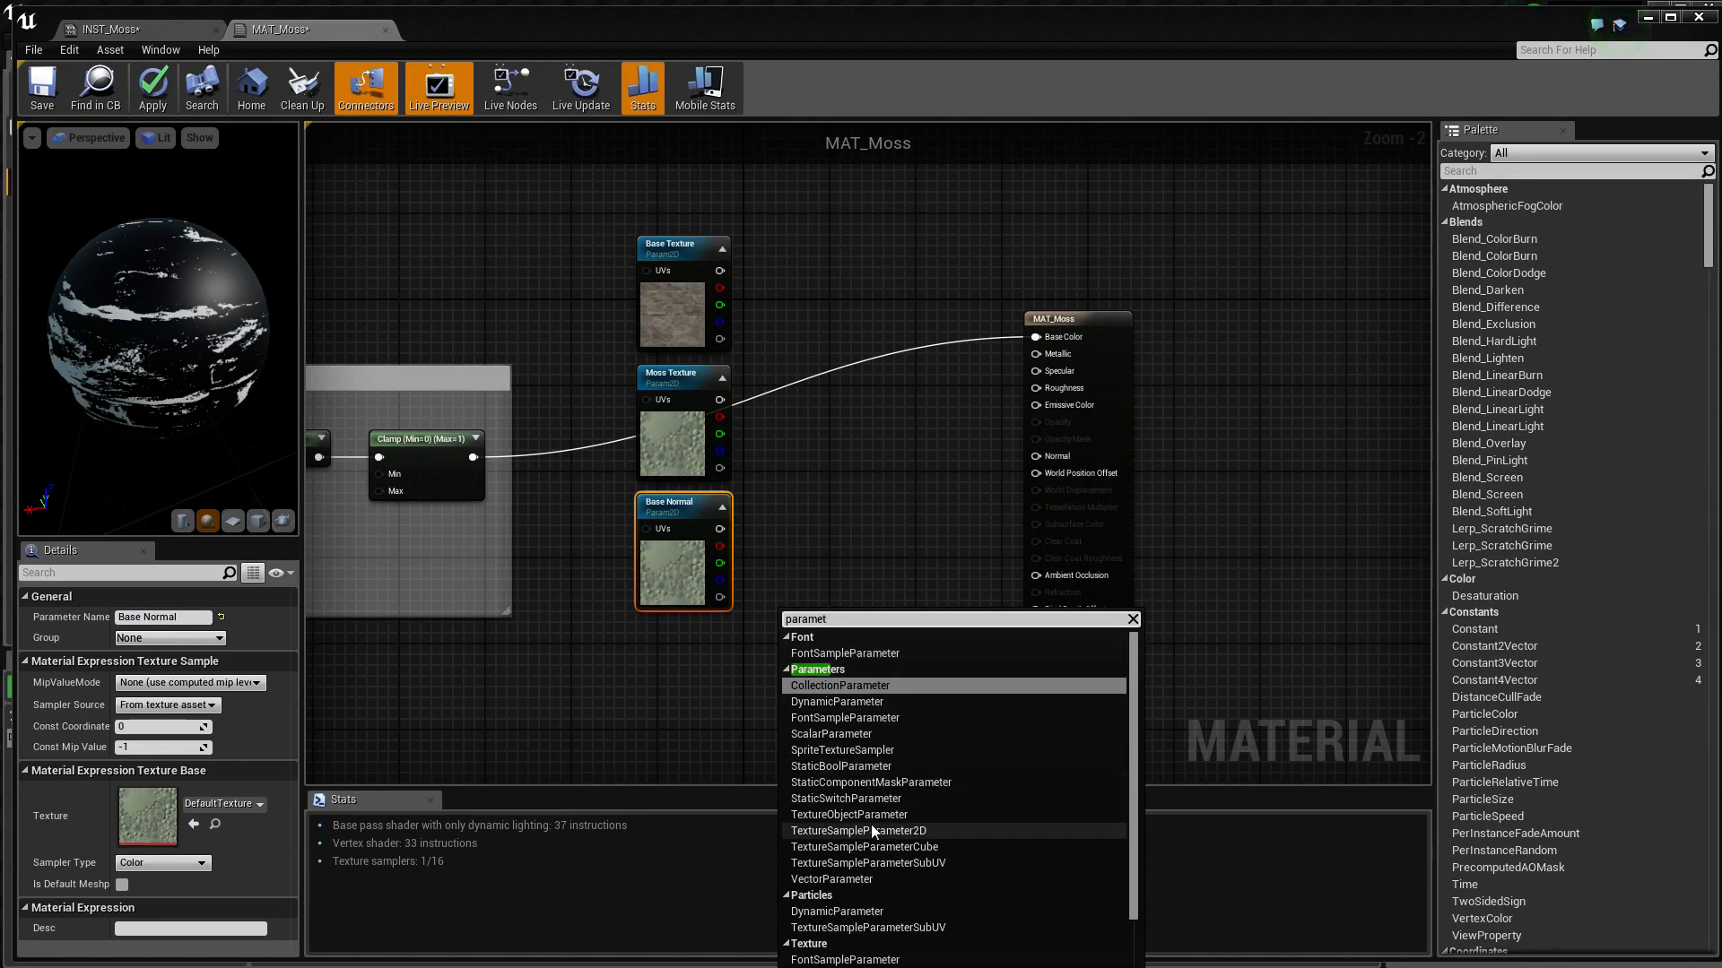
left_click(870, 830)
left_click_drag(855, 629, 714, 645)
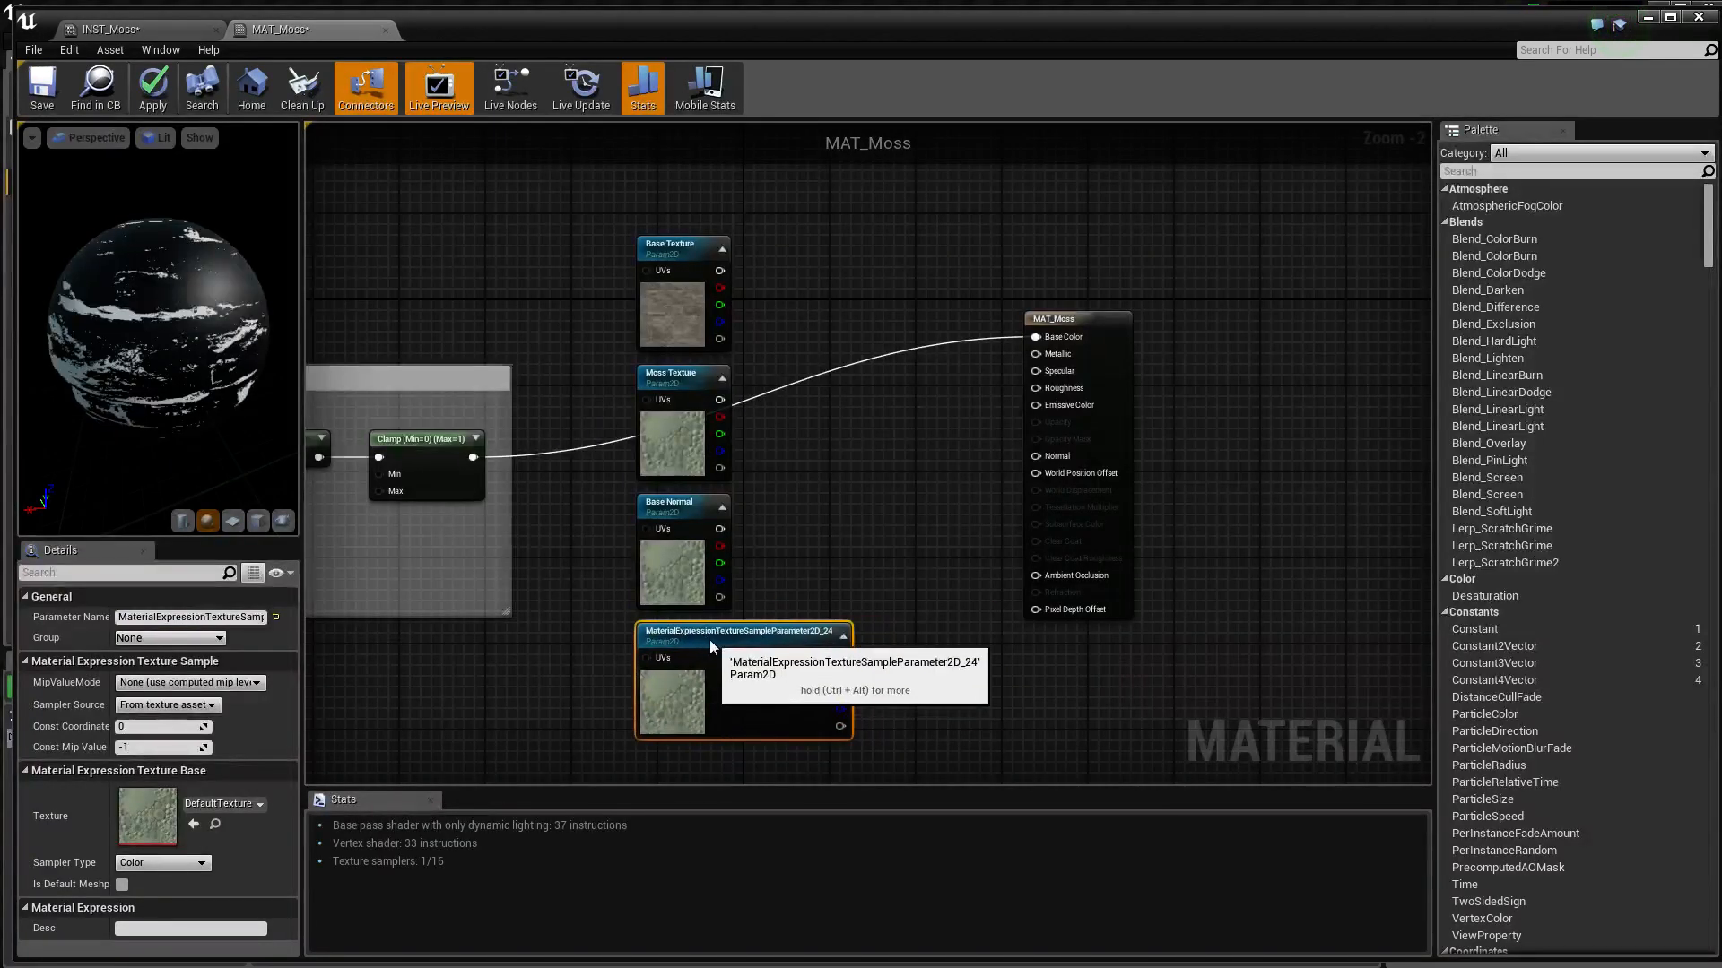
left_click(219, 617)
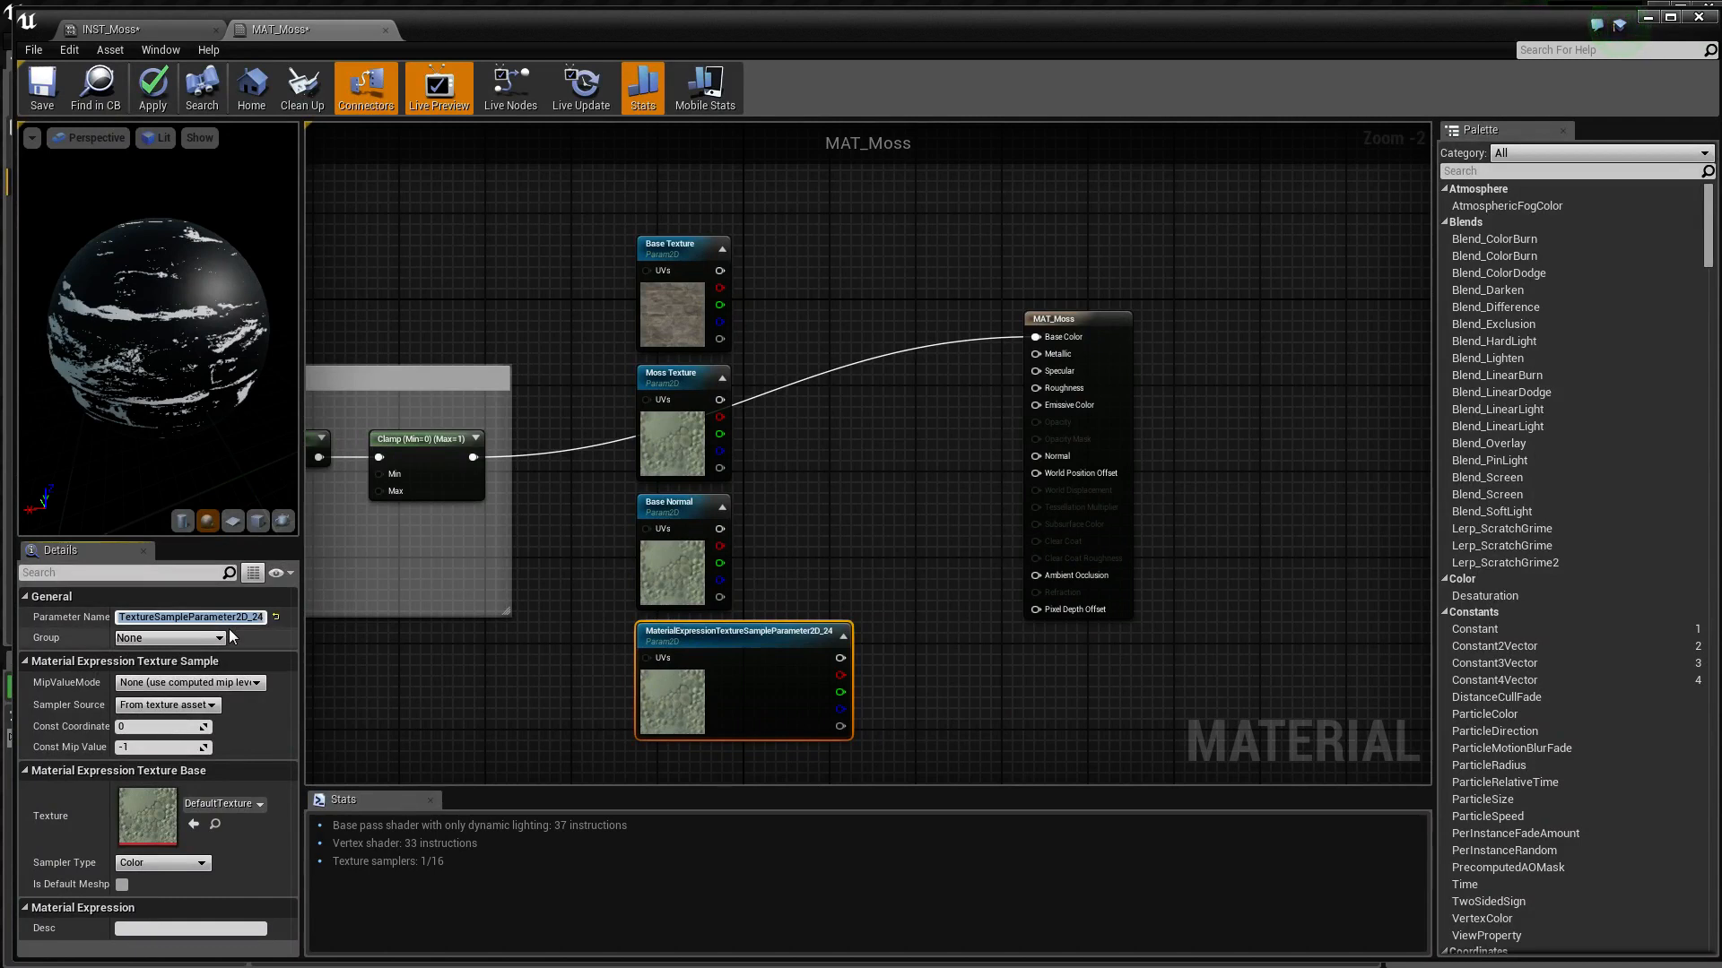
type("Moss Normal")
key("Return")
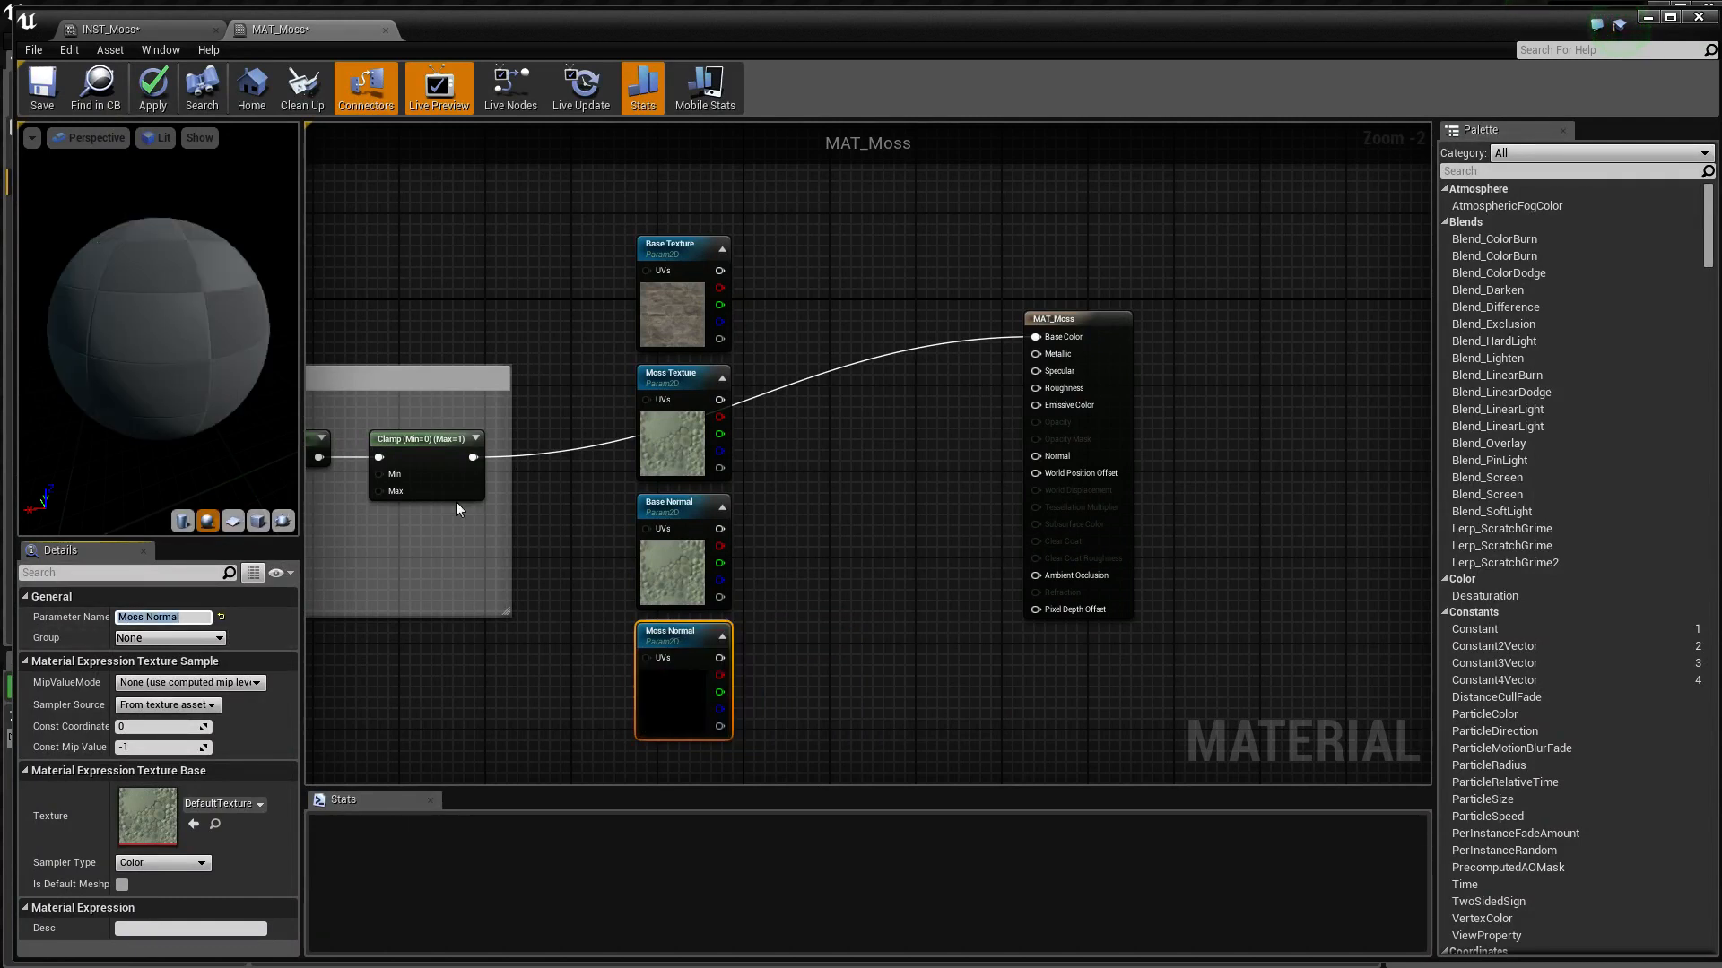
Assign the T_ground_Moss_D texture to the Moss Texture parameter
left_click(659, 462)
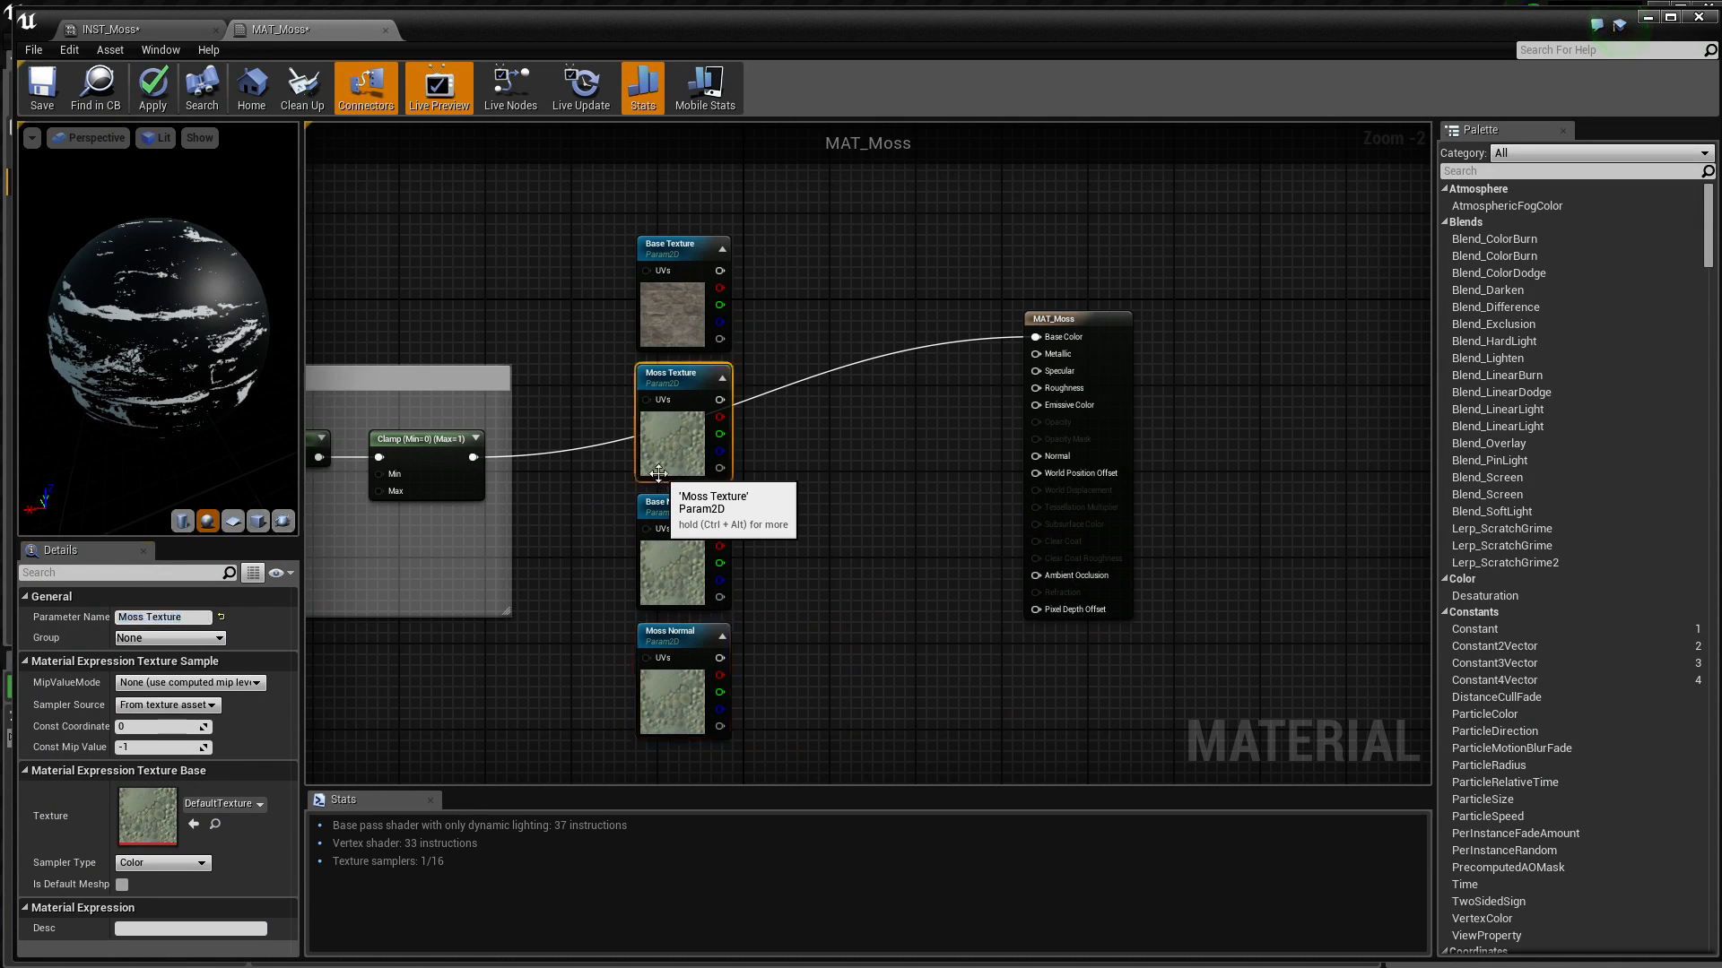
left_click(252, 803)
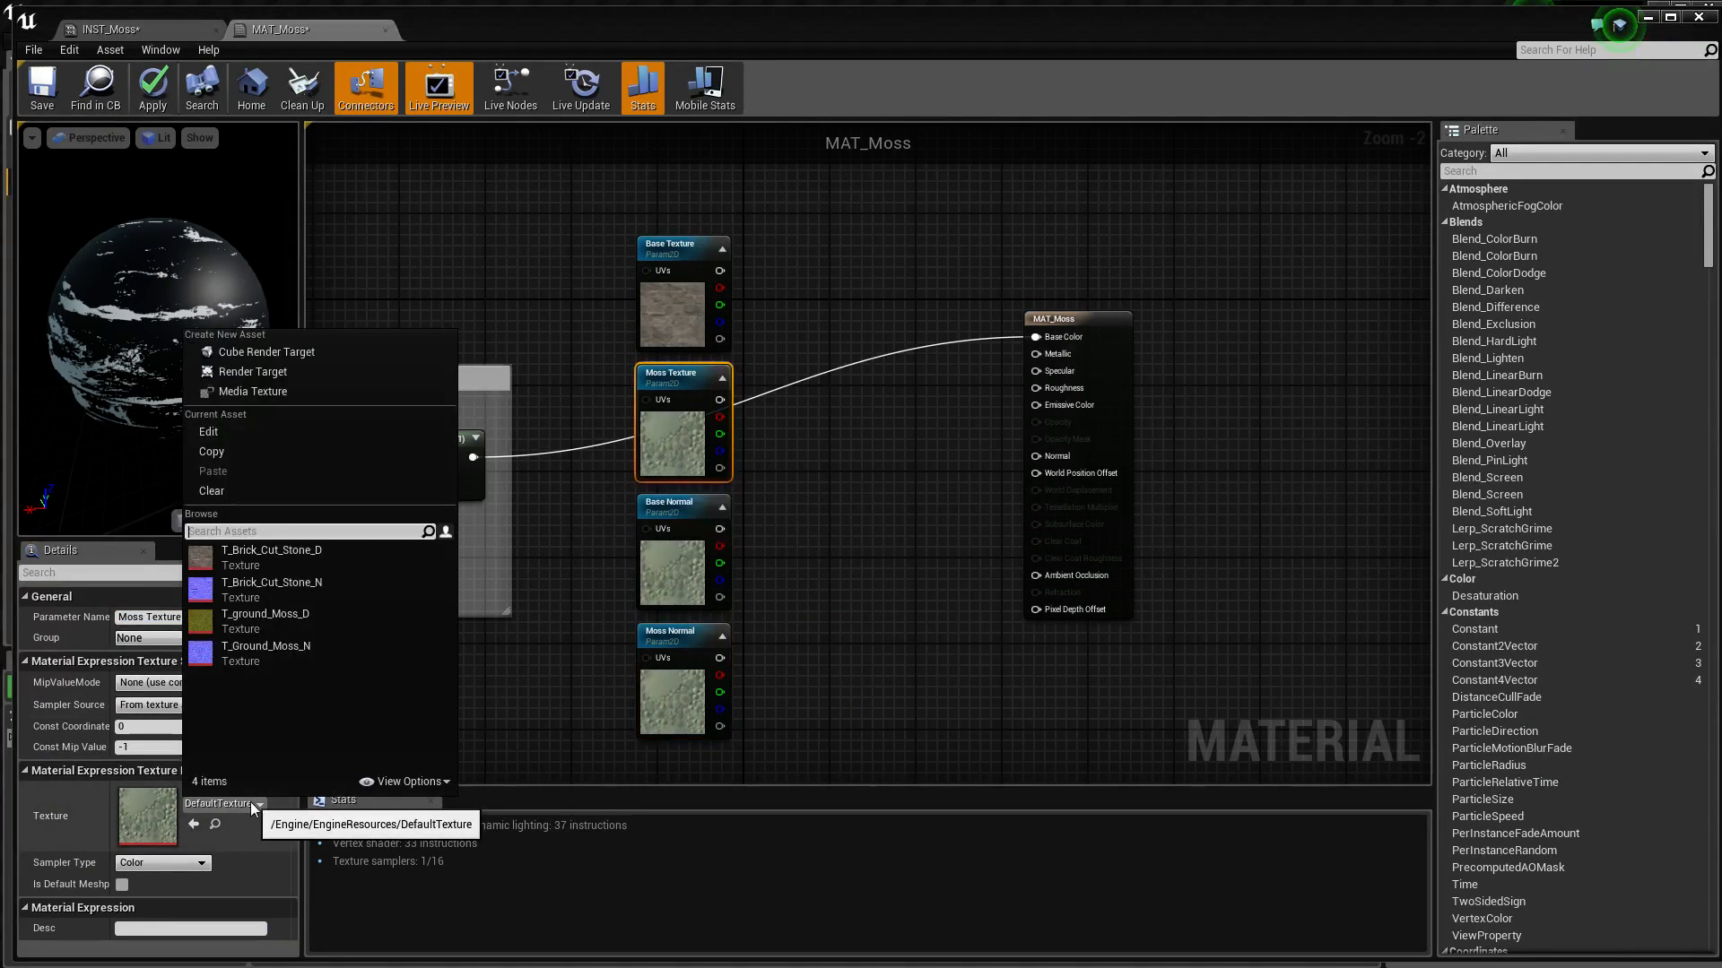
left_click(281, 622)
Assign T_Brick_Cut_Stone_N to the Base Normal parameter and T_Ground_Moss_N to the Moss Normal parameter
left_click(682, 572)
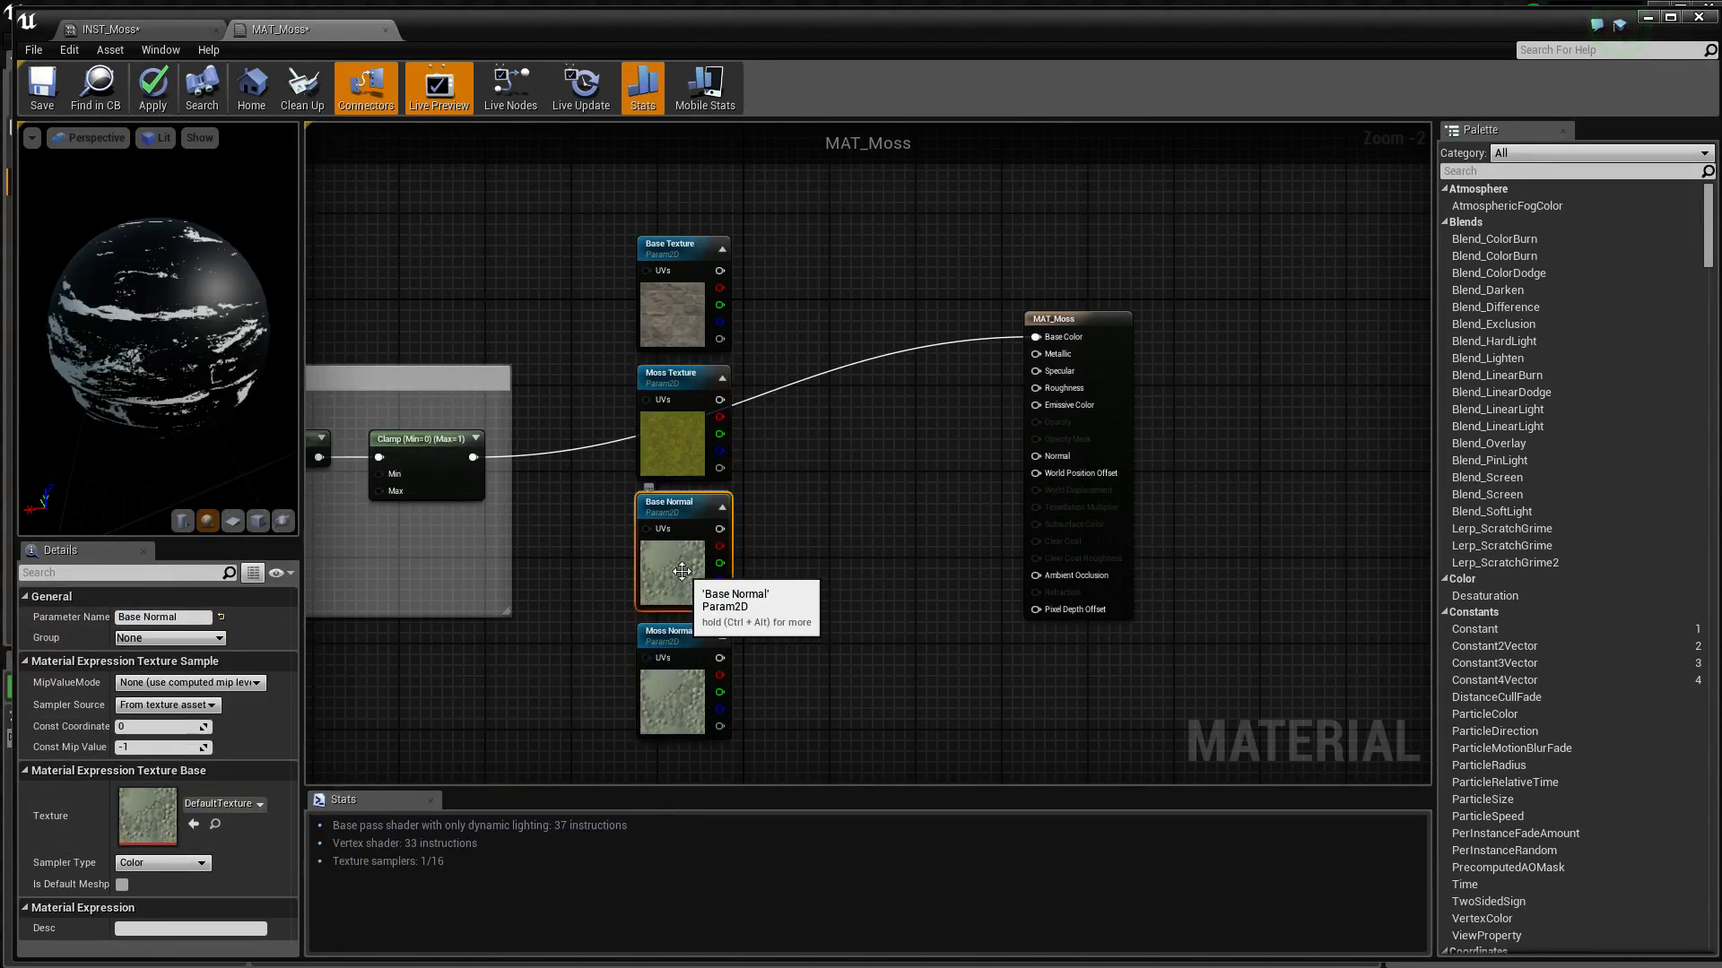
left_click(240, 802)
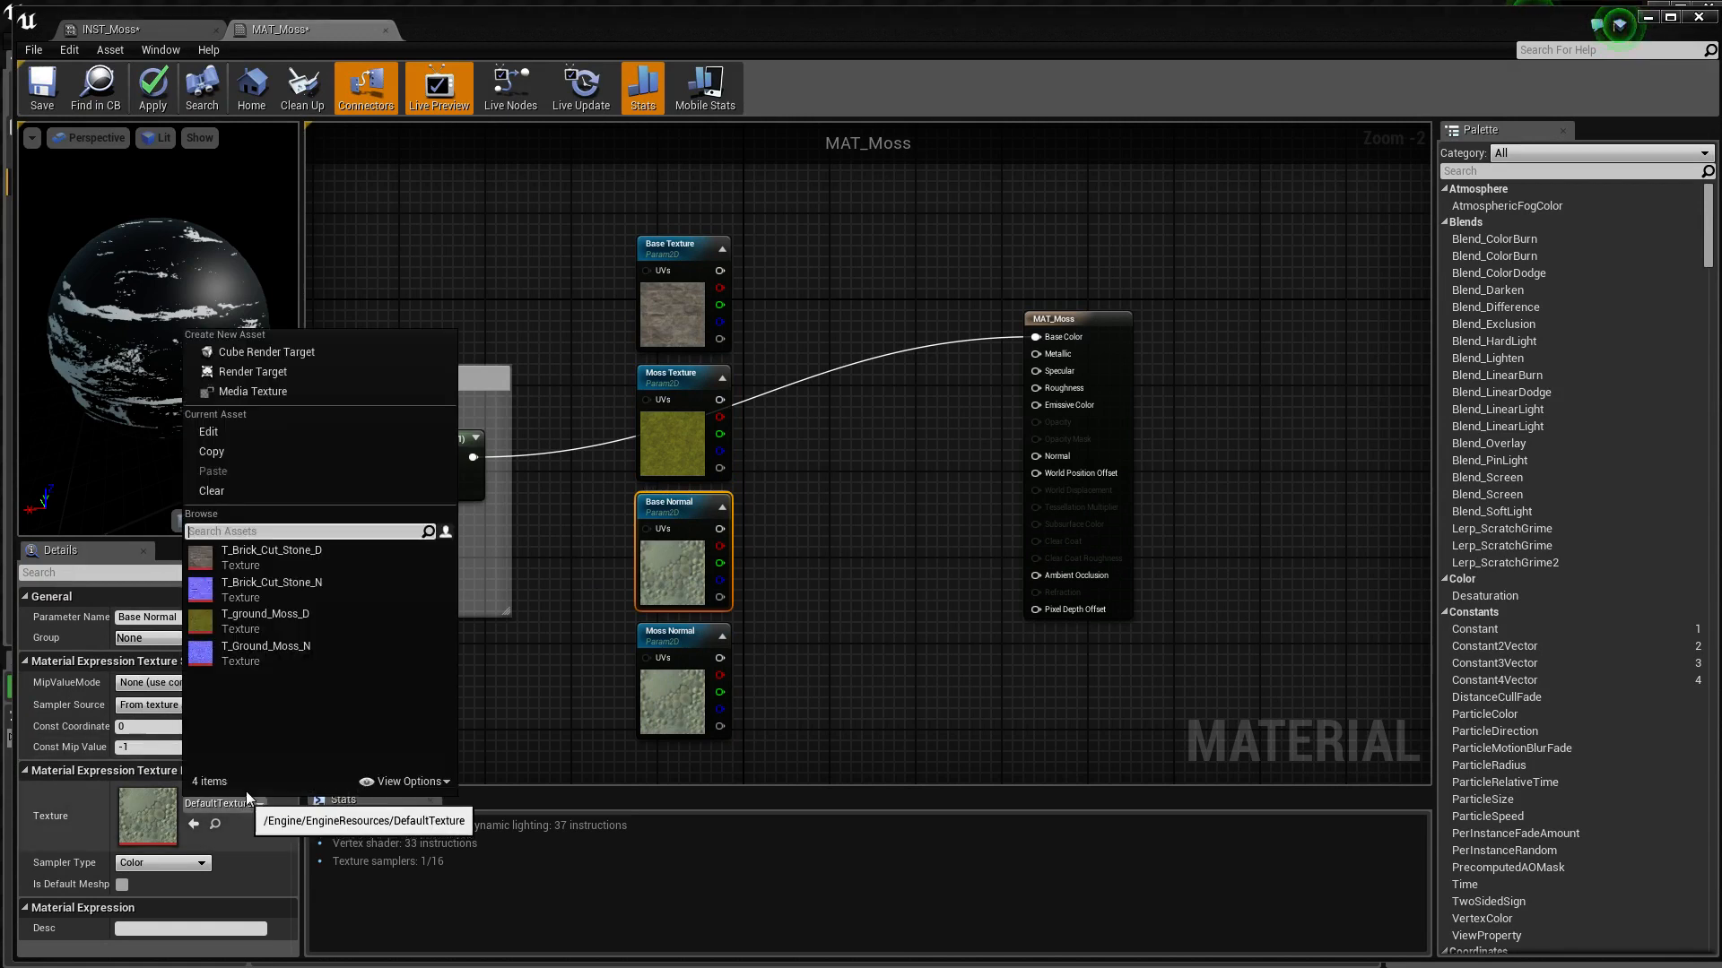
left_click(260, 593)
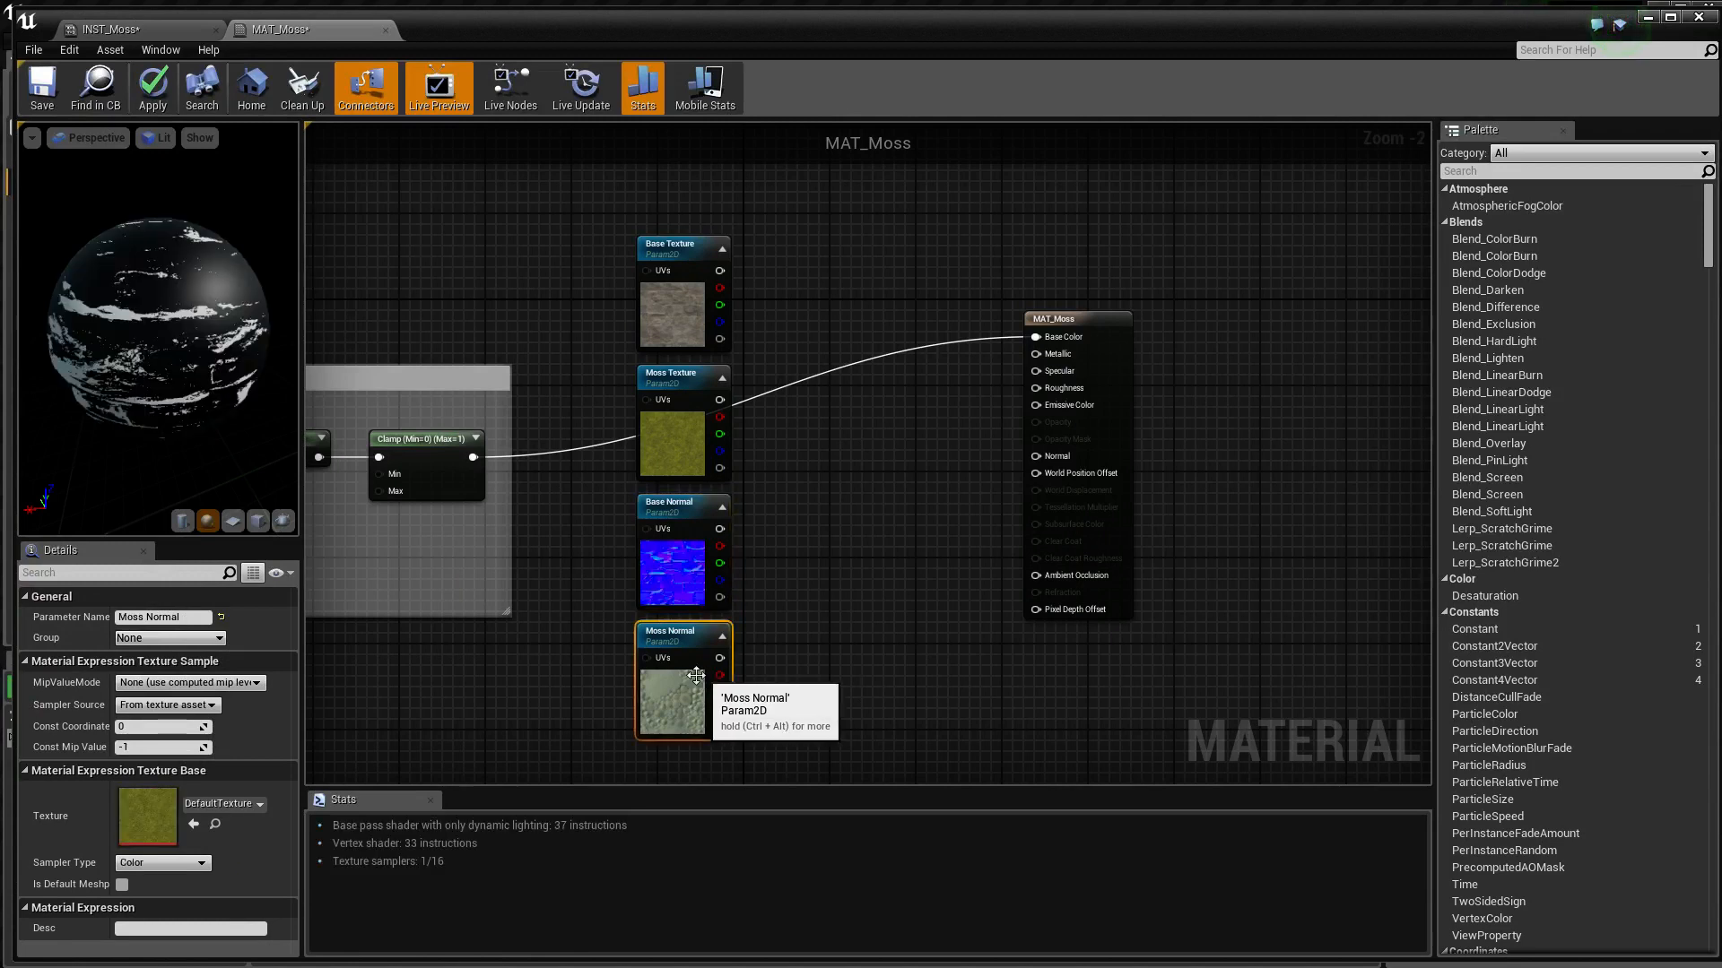
left_click(700, 673)
left_click(242, 801)
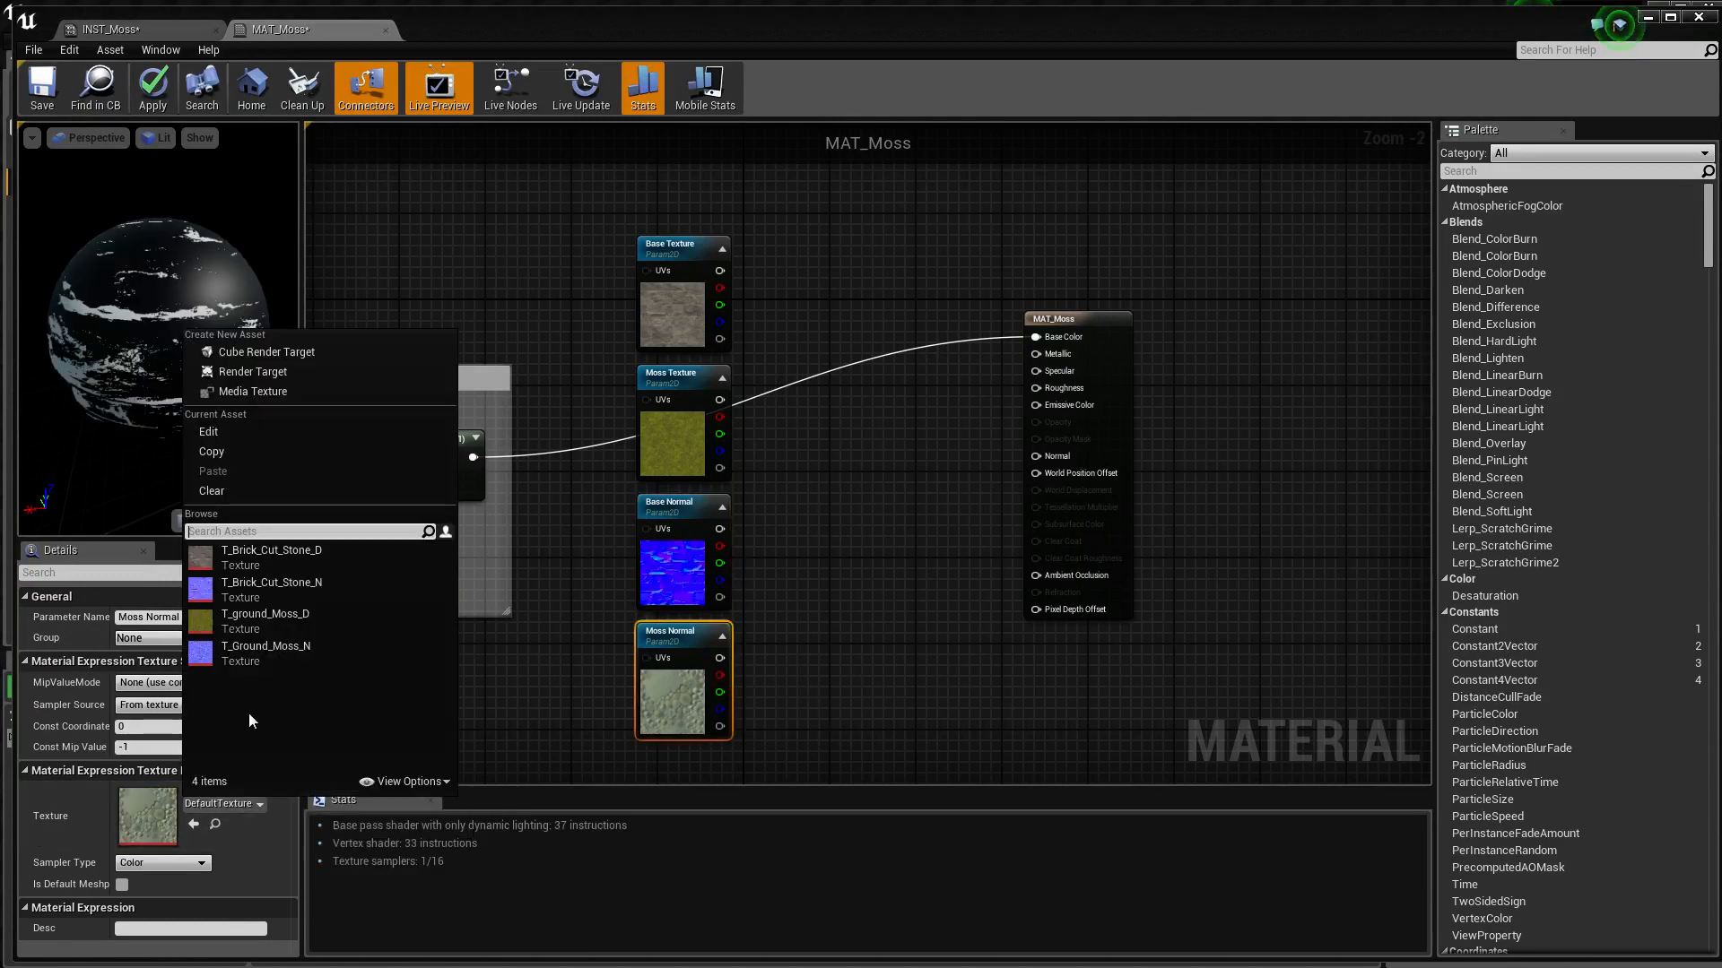
left_click(250, 653)
Add a LinearInterpolate node beside the color textures, feeding Base Texture into A and Moss Texture into B
right_click_drag(826, 598, 907, 540)
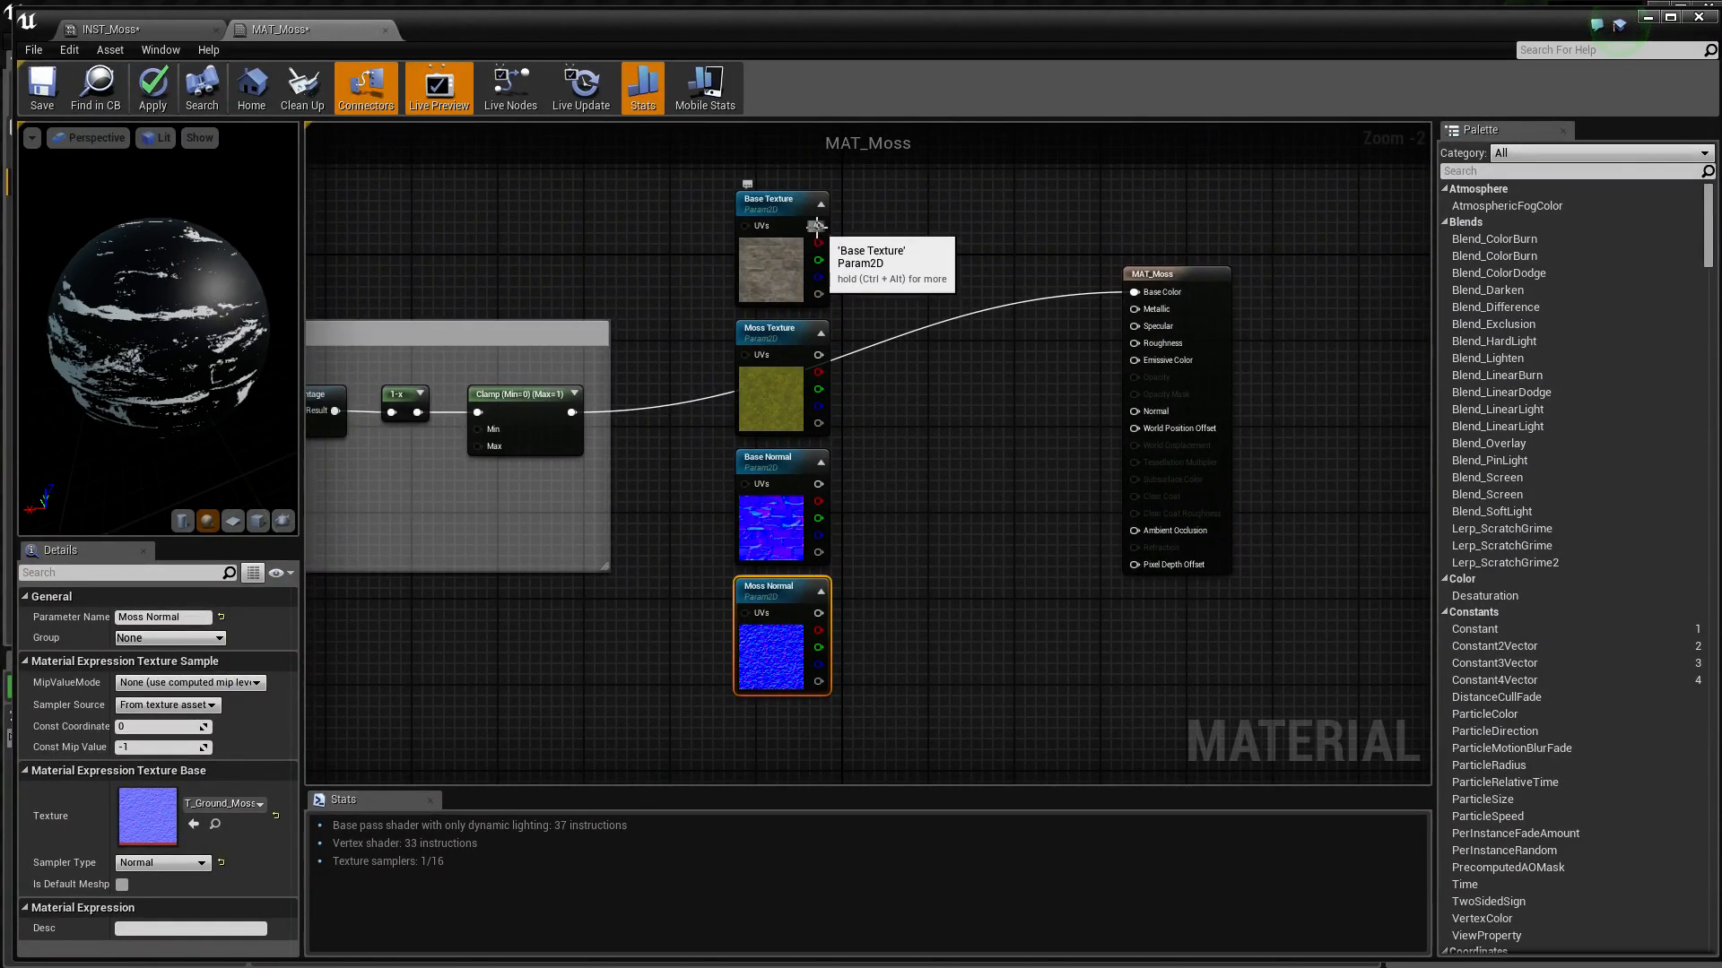
left_click_drag(817, 226, 934, 336)
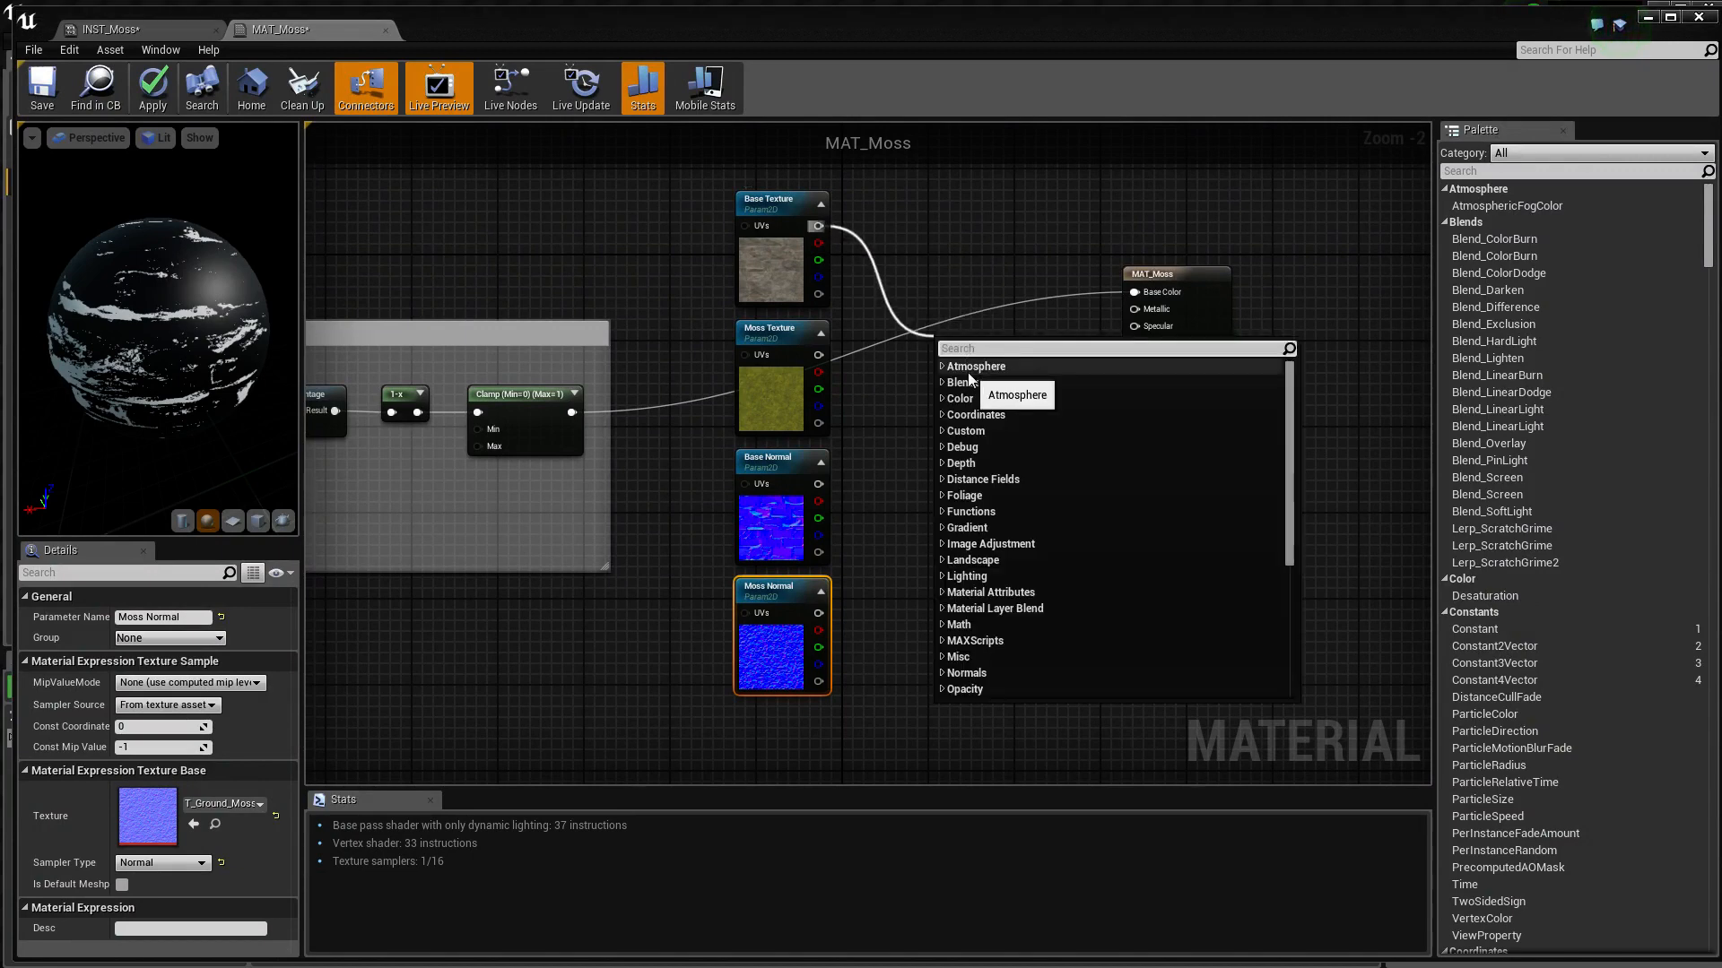
type("lerp")
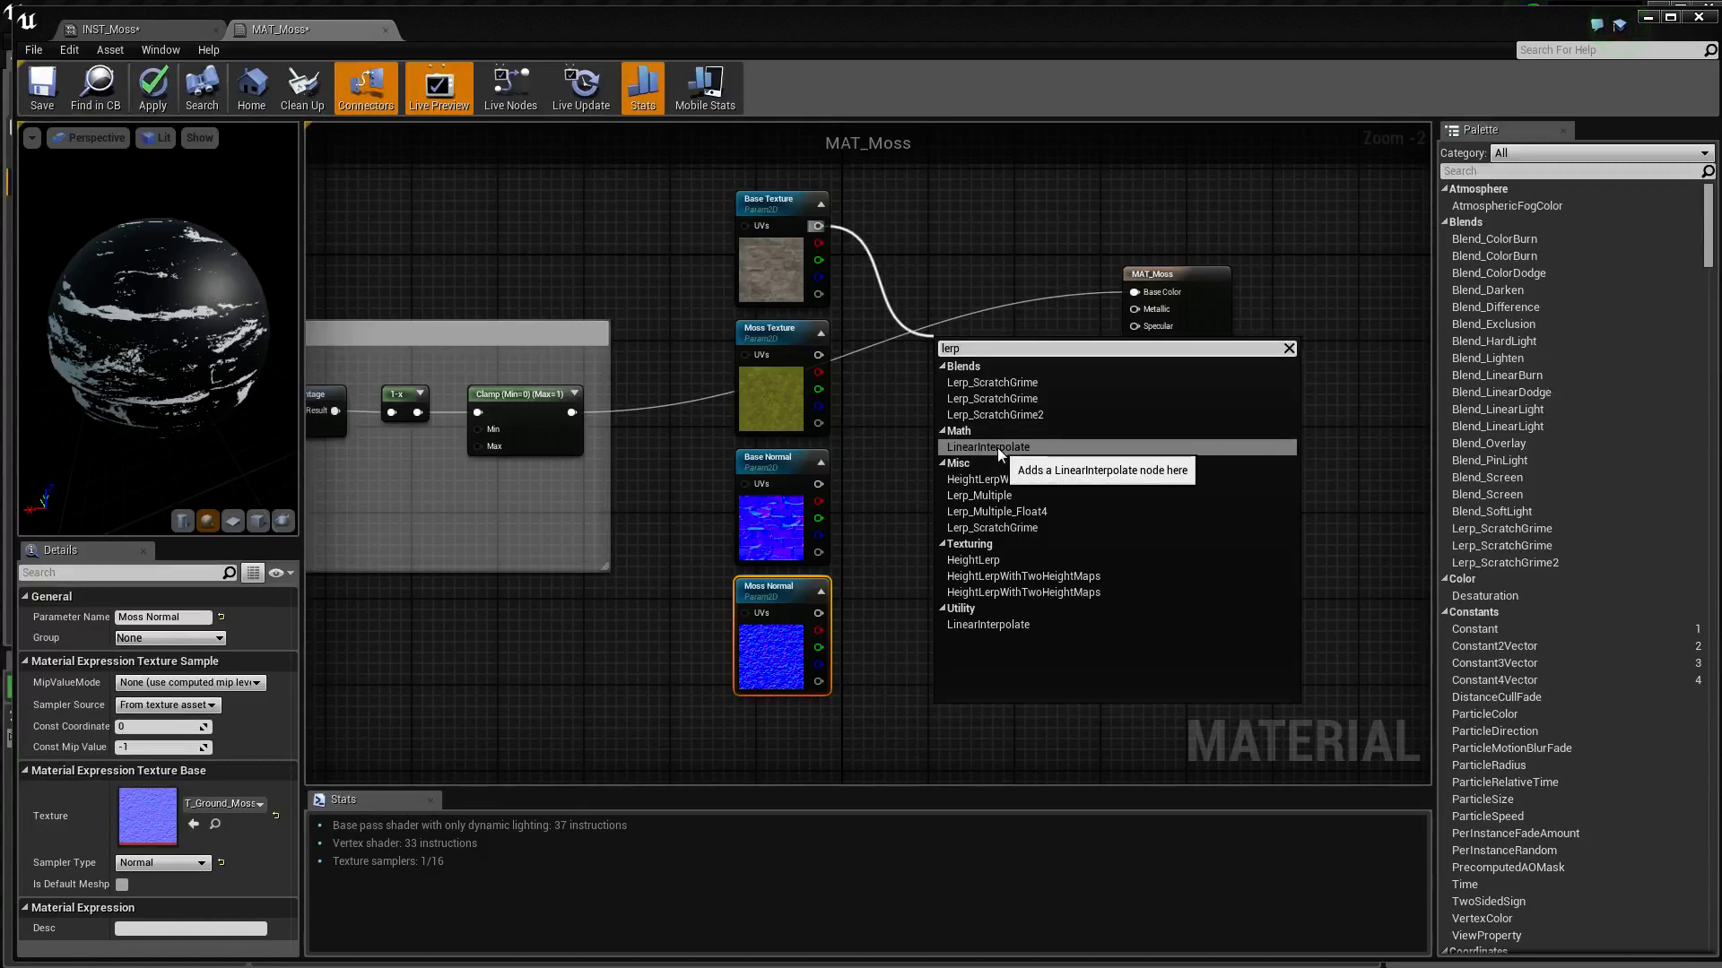
left_click(998, 448)
left_click_drag(963, 352, 957, 302)
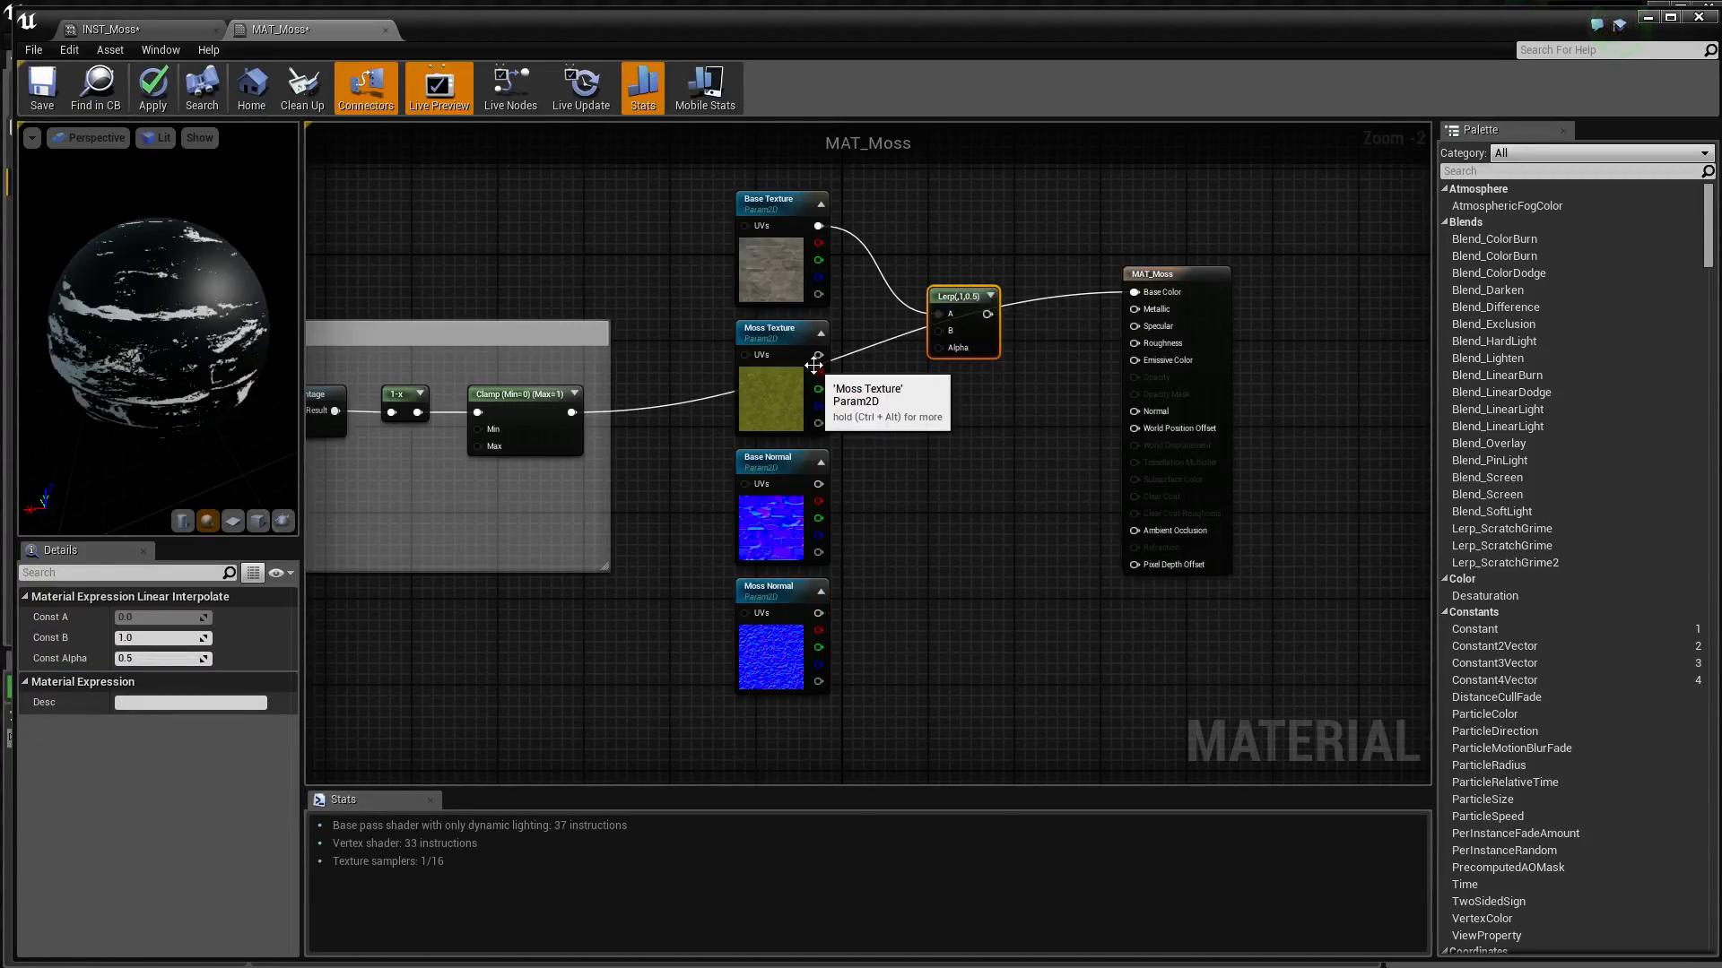
left_click_drag(815, 357, 949, 331)
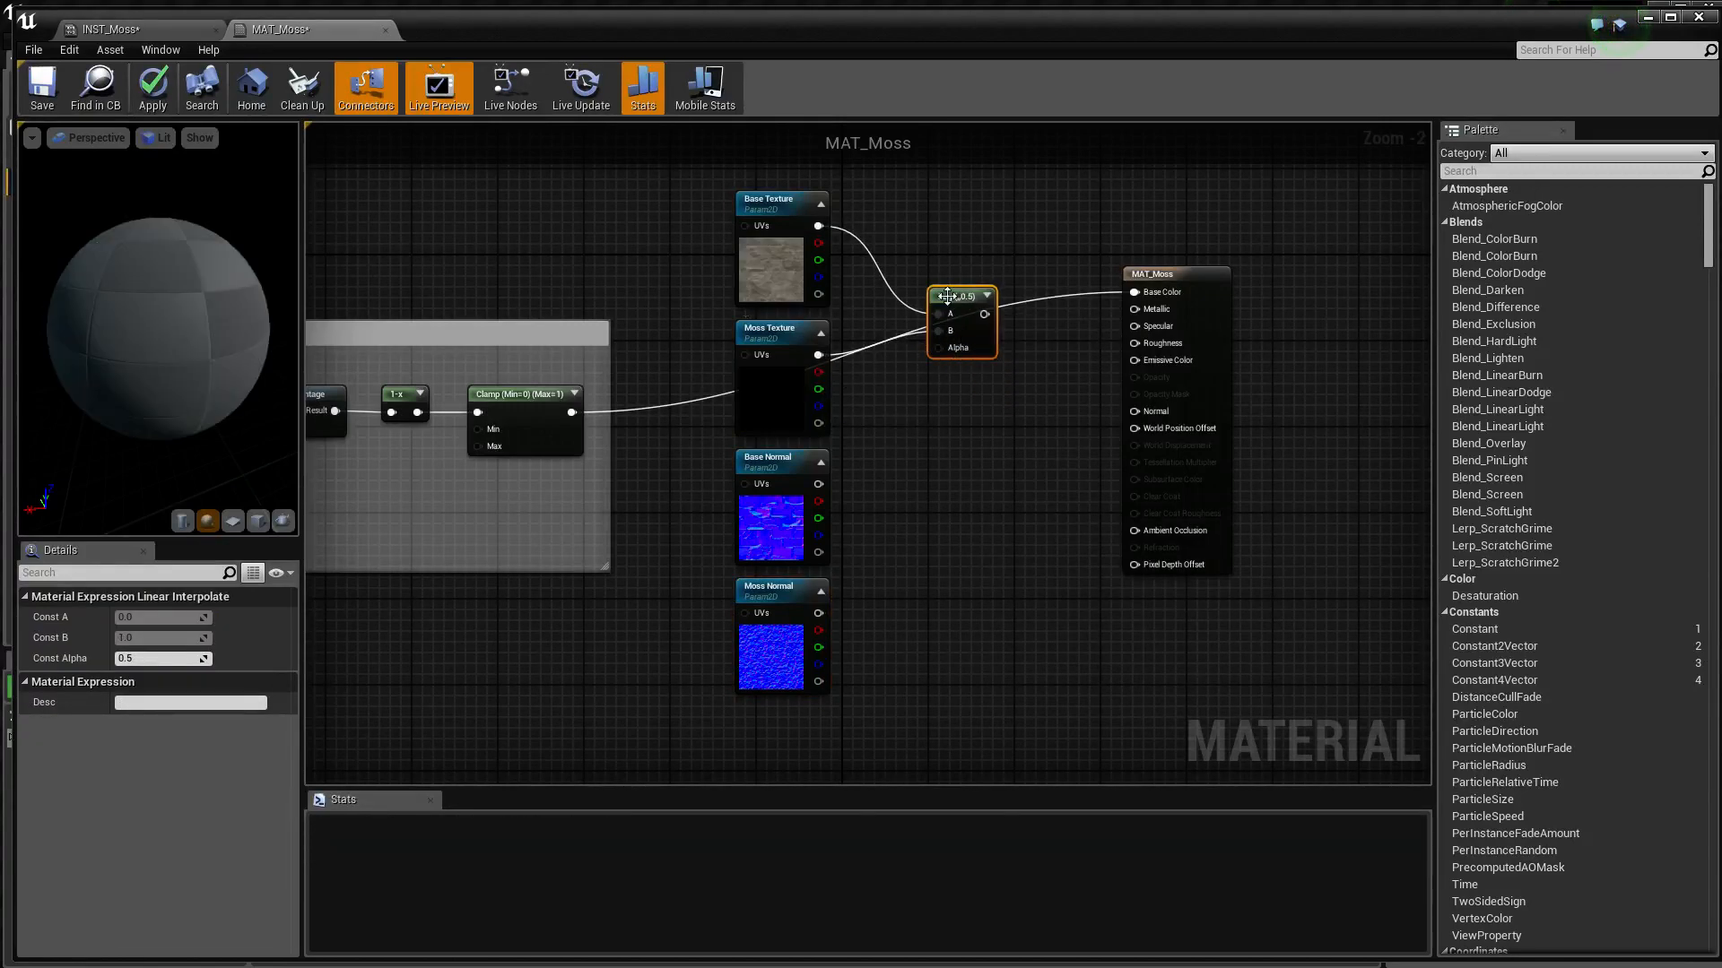
Duplicate the Lerp node and connect Base Normal to the copy's A input and Moss Normal to its B input
key("ctrl+c")
key("ctrl+v")
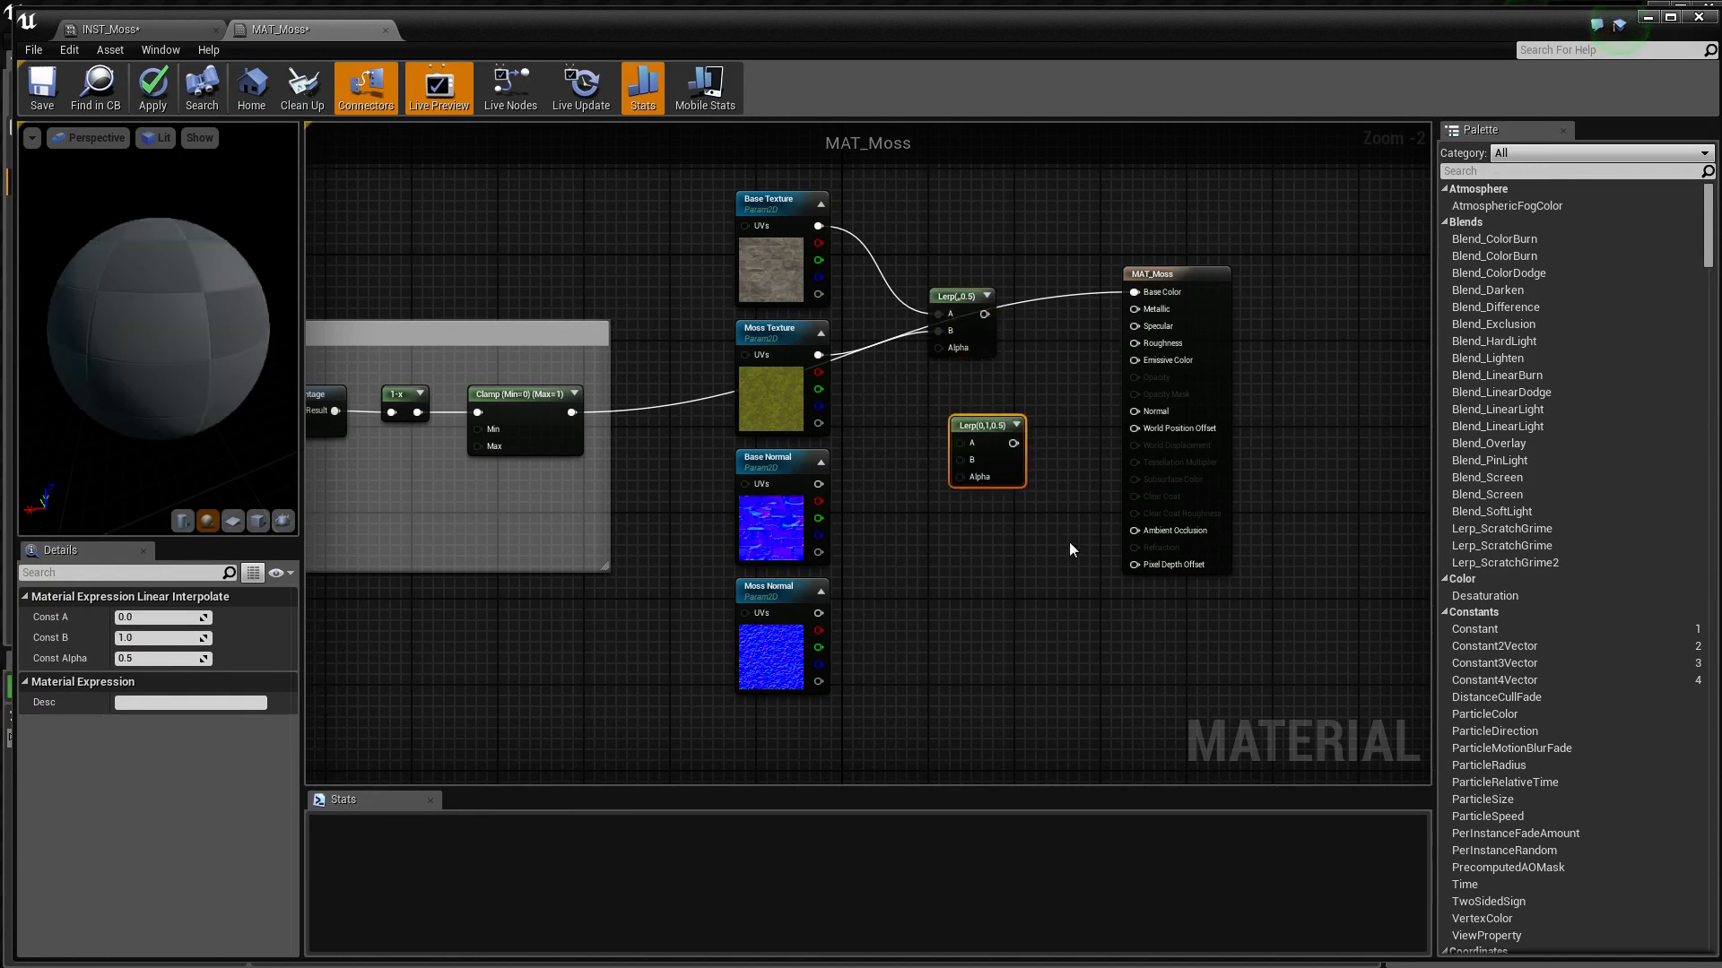
left_click_drag(818, 485, 962, 444)
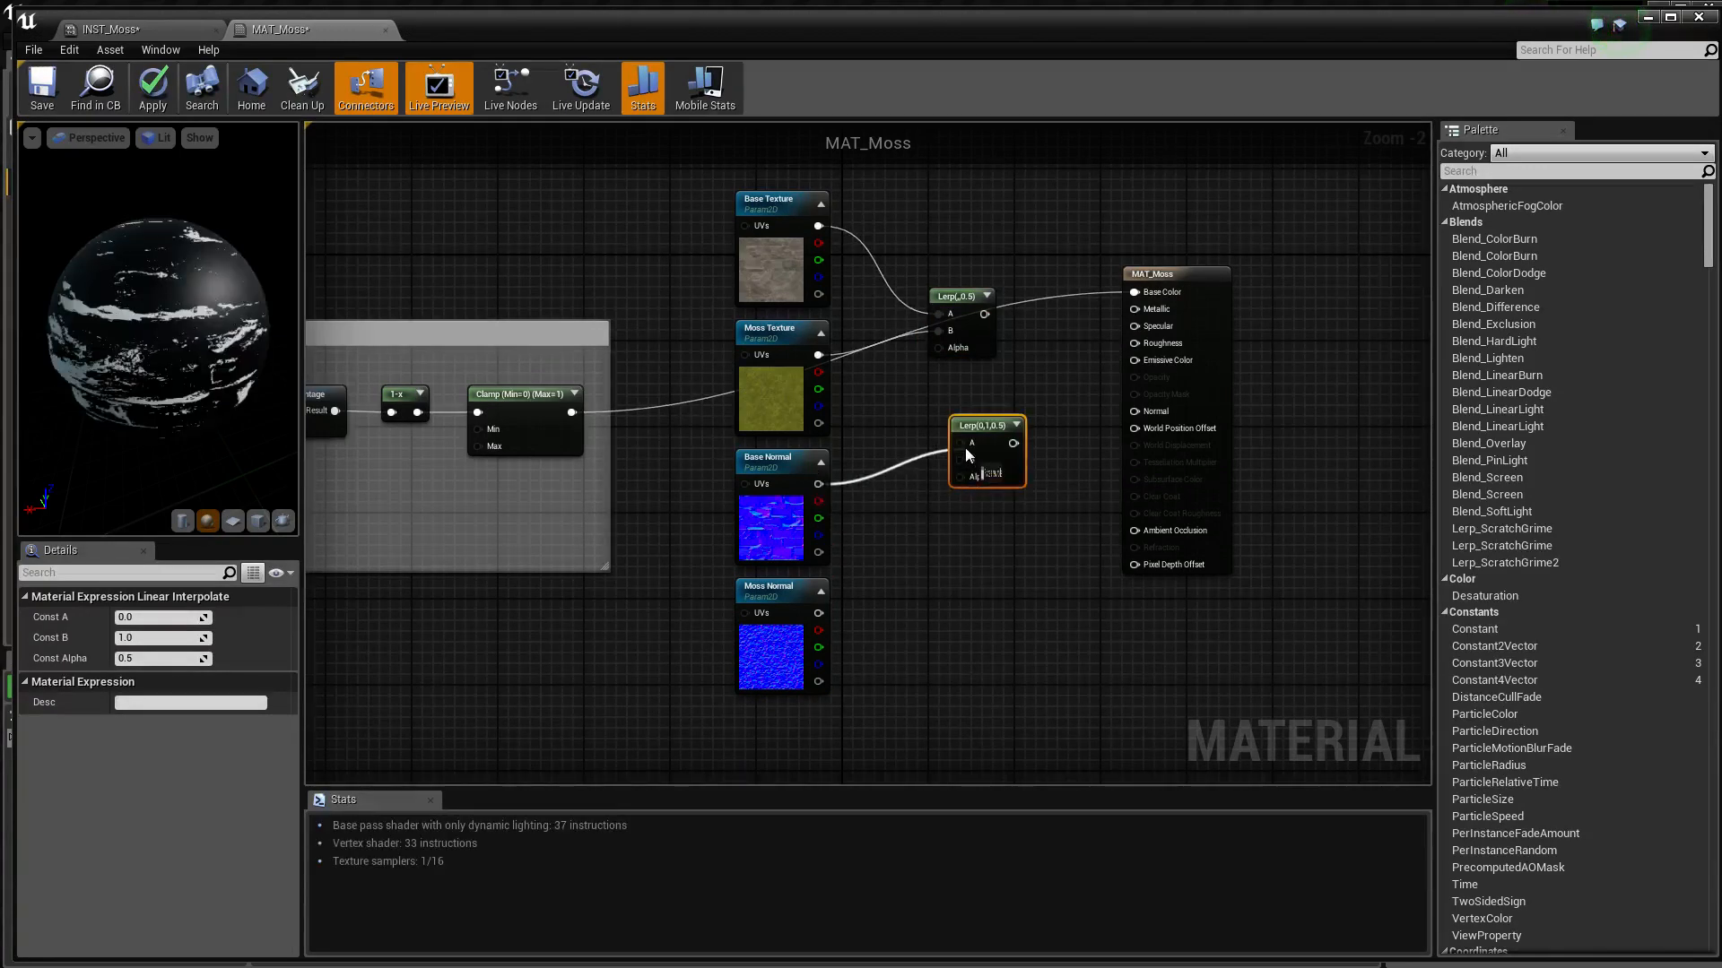
left_click_drag(818, 614, 960, 460)
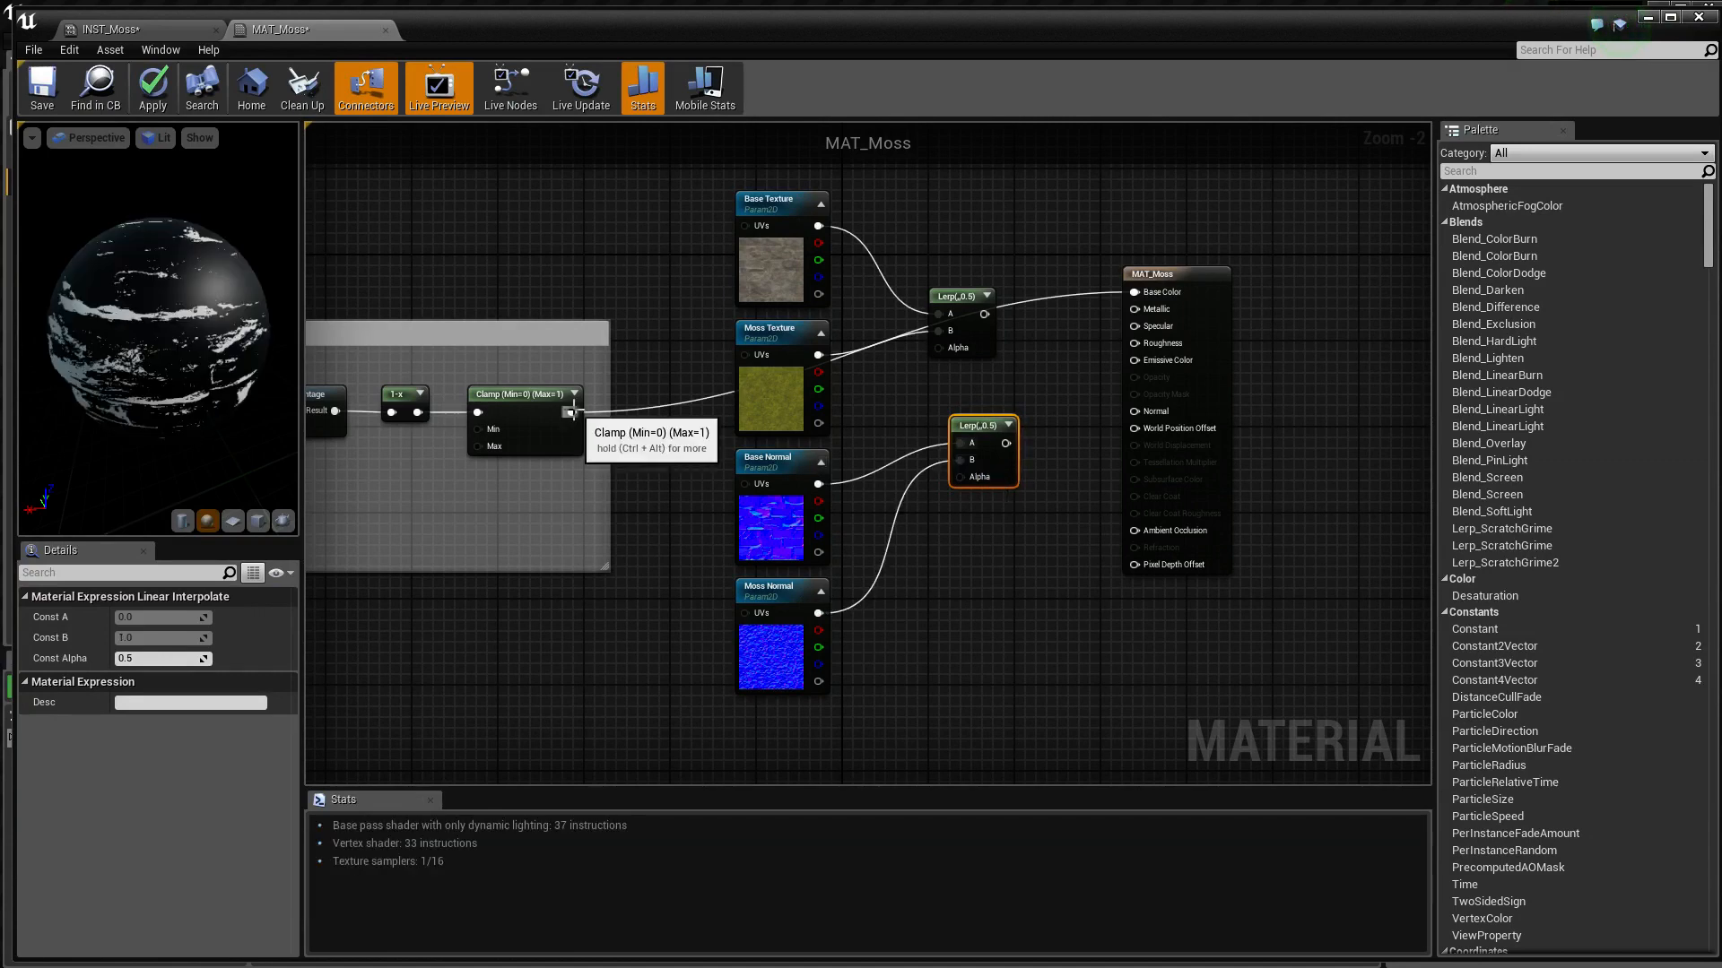
Connect the mask's Clamp output to both Lerp Alphas, and link the texture Lerp to Base Color and the normal Lerp to Normal
left_click_drag(571, 412, 940, 349)
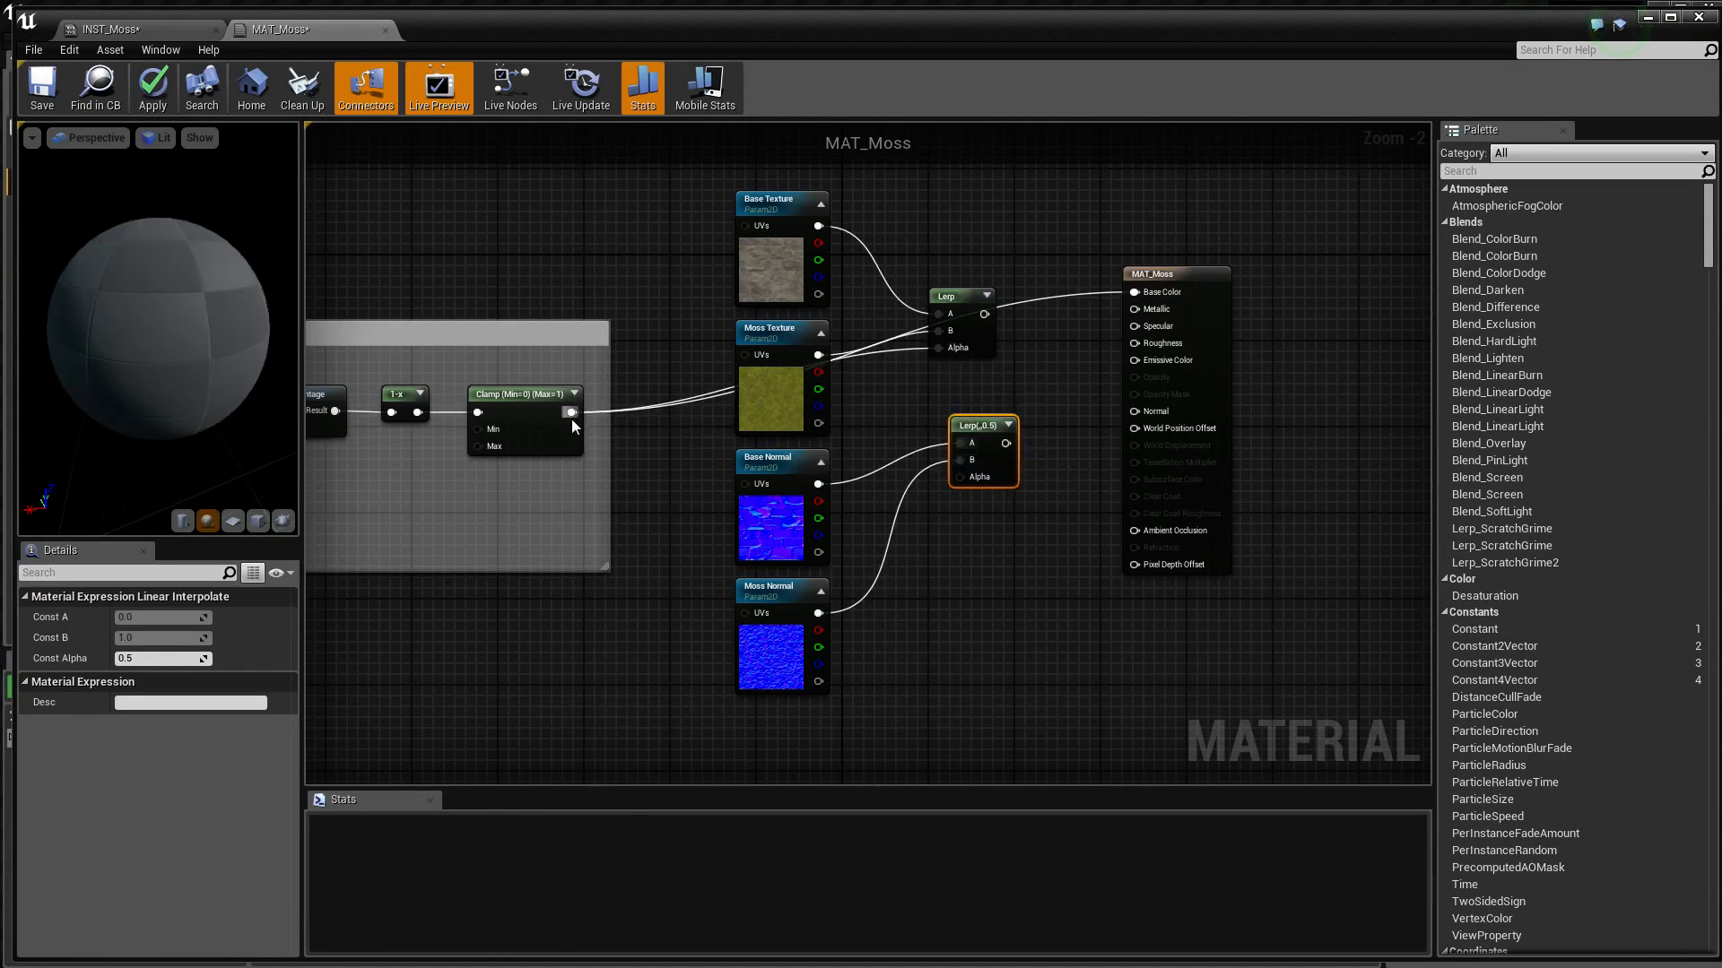
left_click_drag(571, 411, 920, 537)
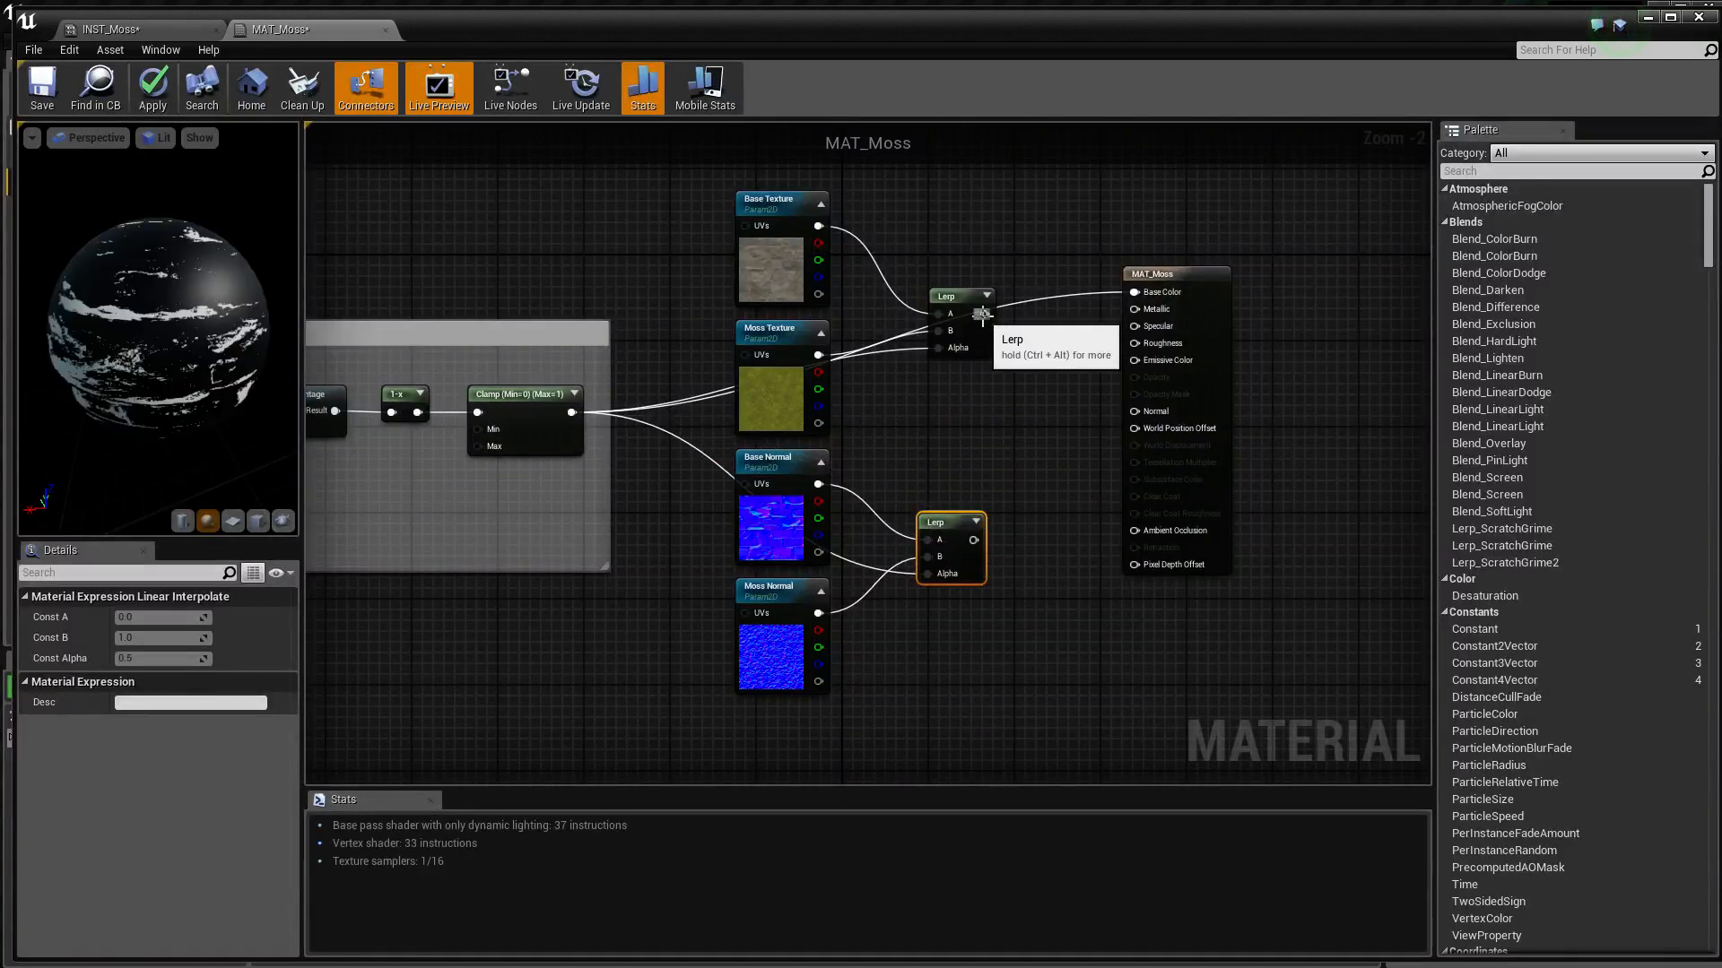
left_click_drag(984, 314, 1138, 293)
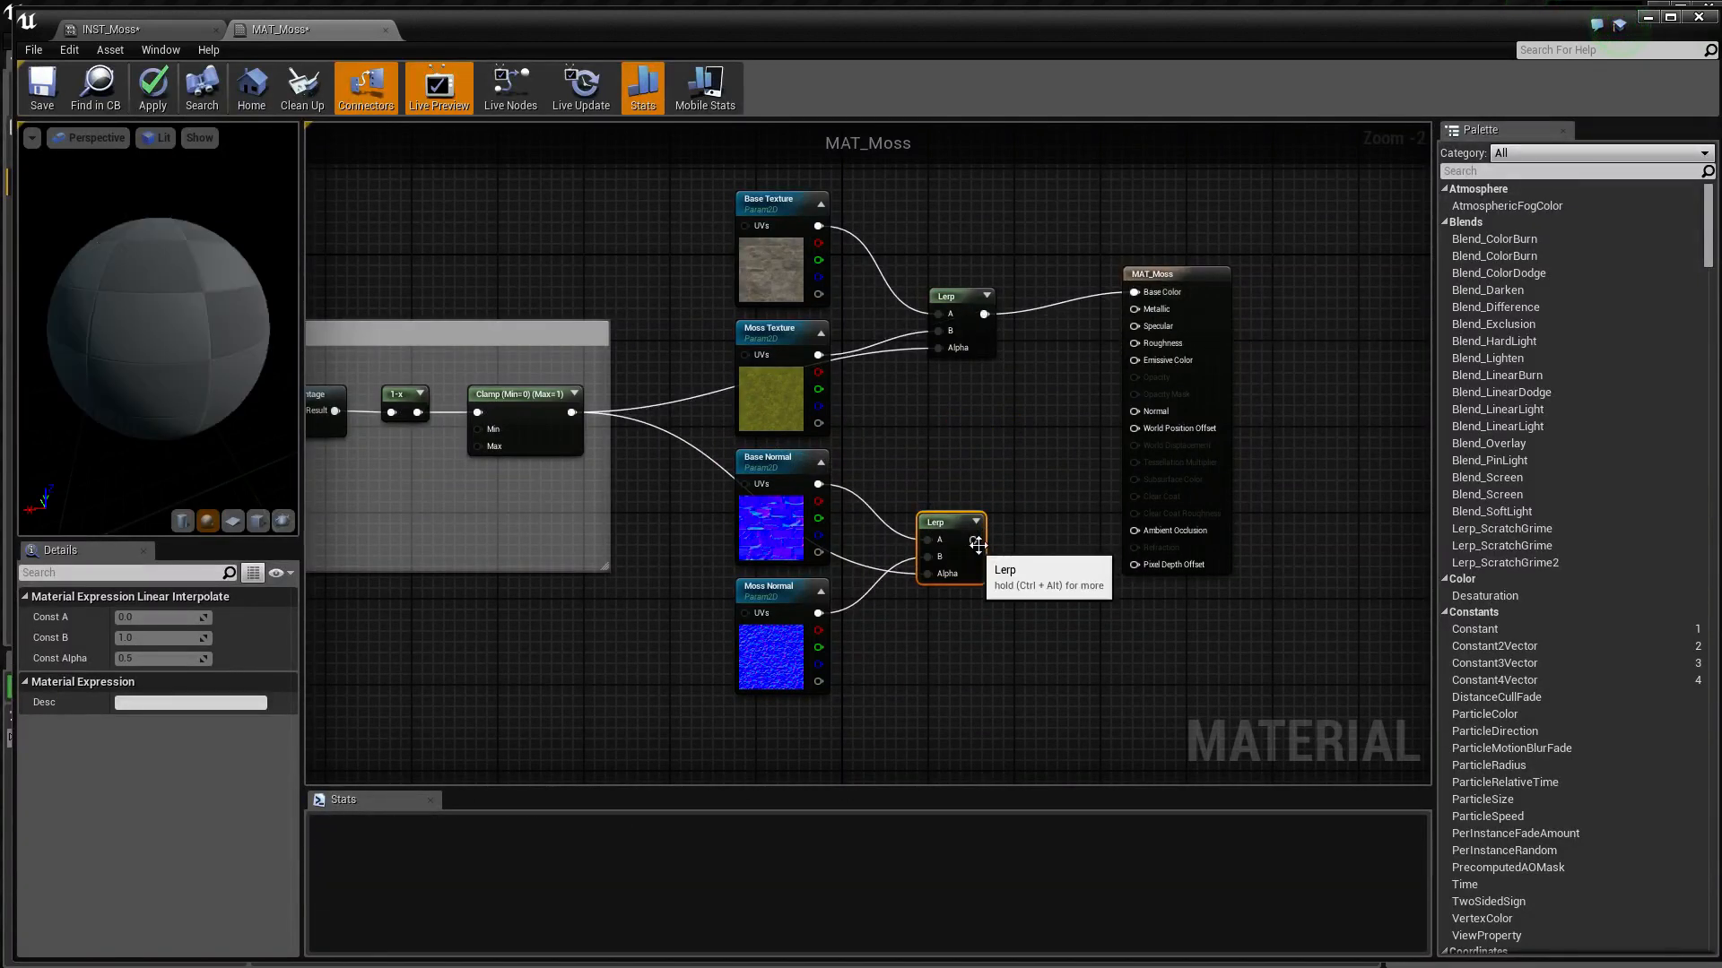
left_click_drag(974, 539, 1137, 412)
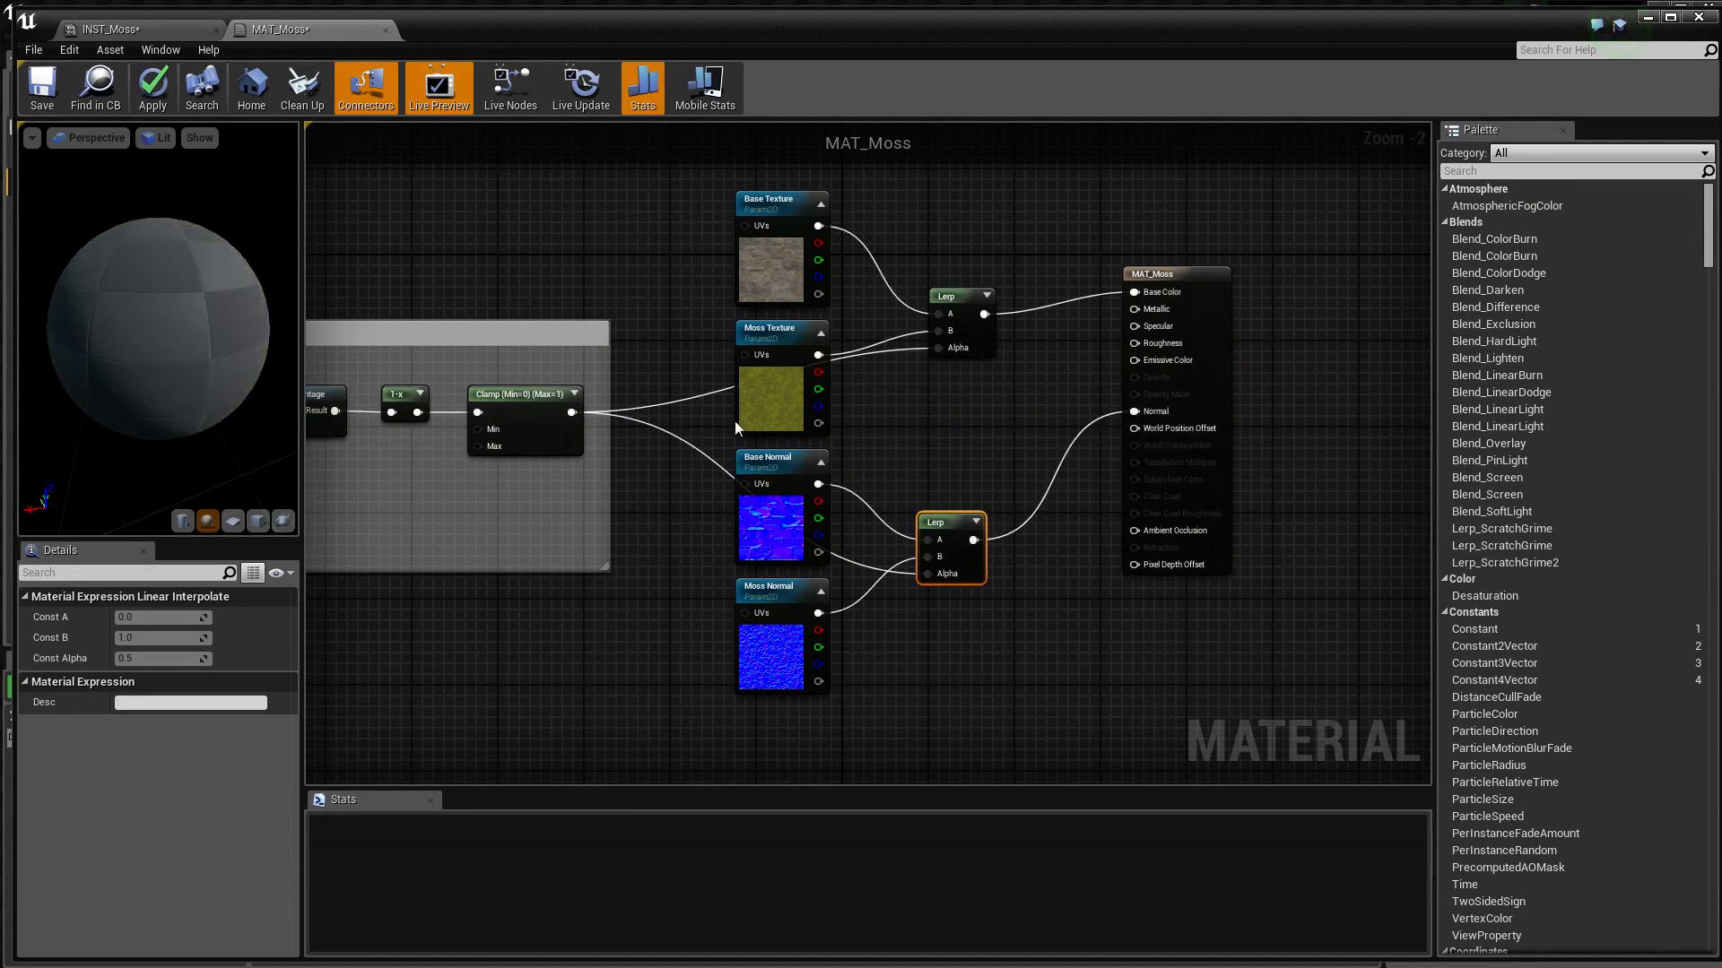
left_click_drag(137, 392, 165, 364)
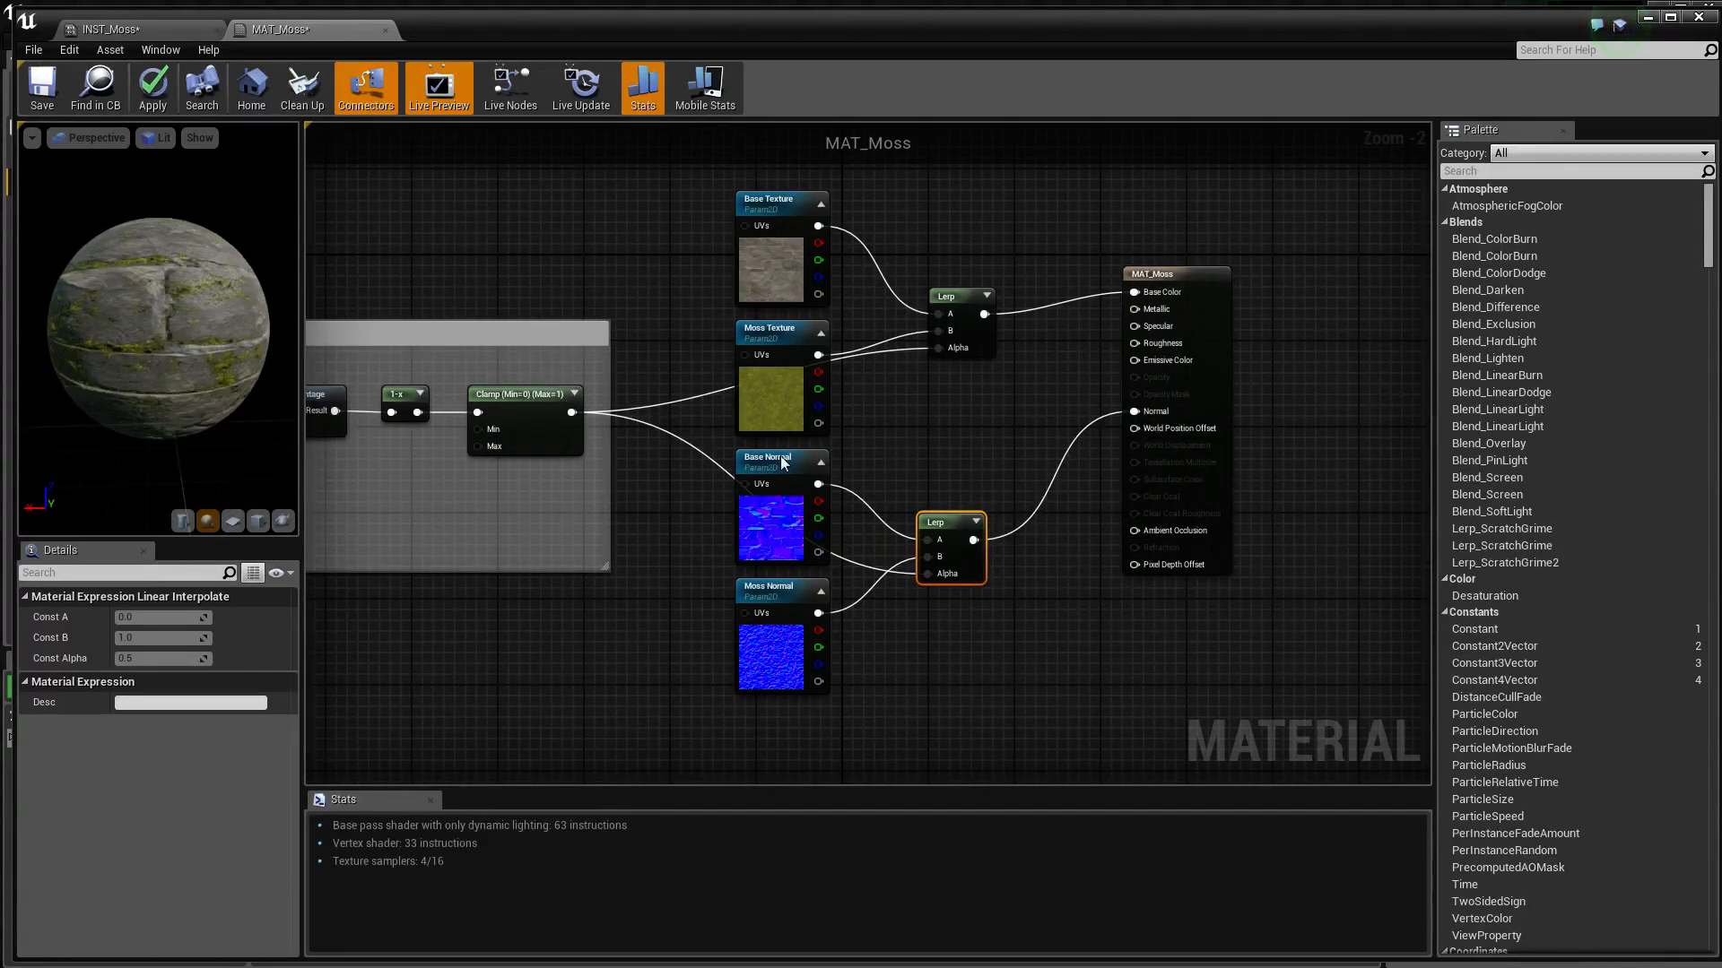
Move the normal nodes with their Lerp down and the color texture nodes with their Lerp up, opening a gap between the groups
left_click_drag(1008, 442, 732, 737)
left_click_drag(780, 464, 782, 486)
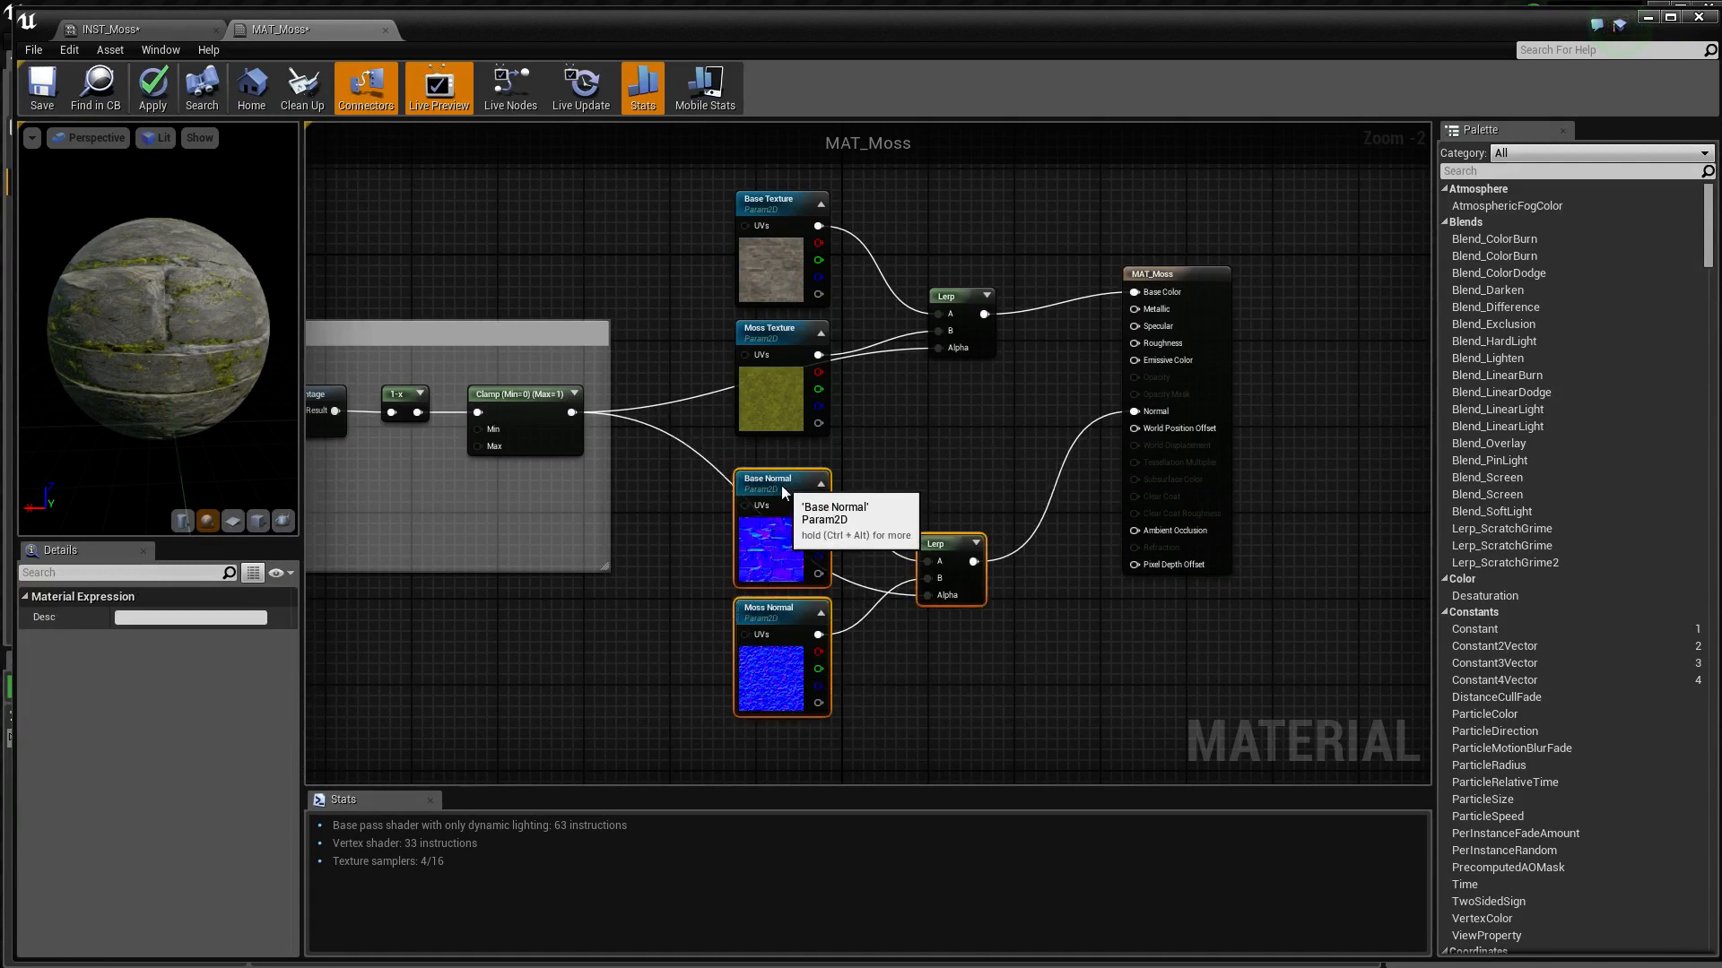
left_click_drag(994, 257, 777, 462)
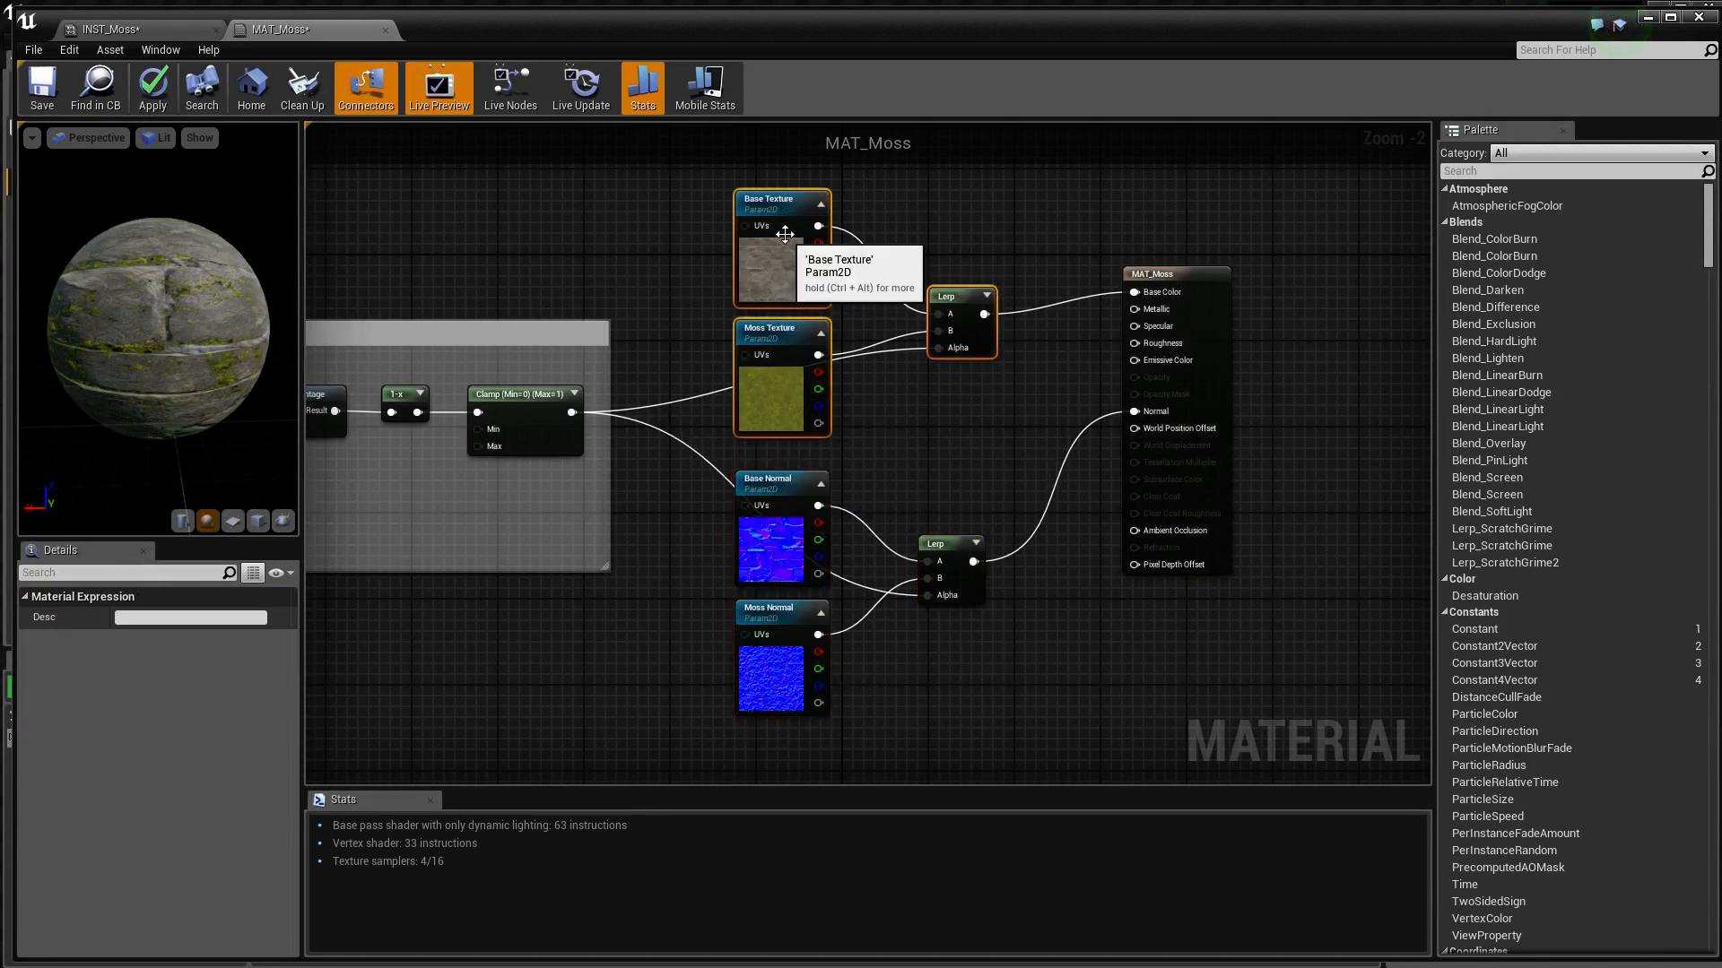
left_click_drag(785, 229, 785, 186)
right_click_drag(926, 392, 894, 462)
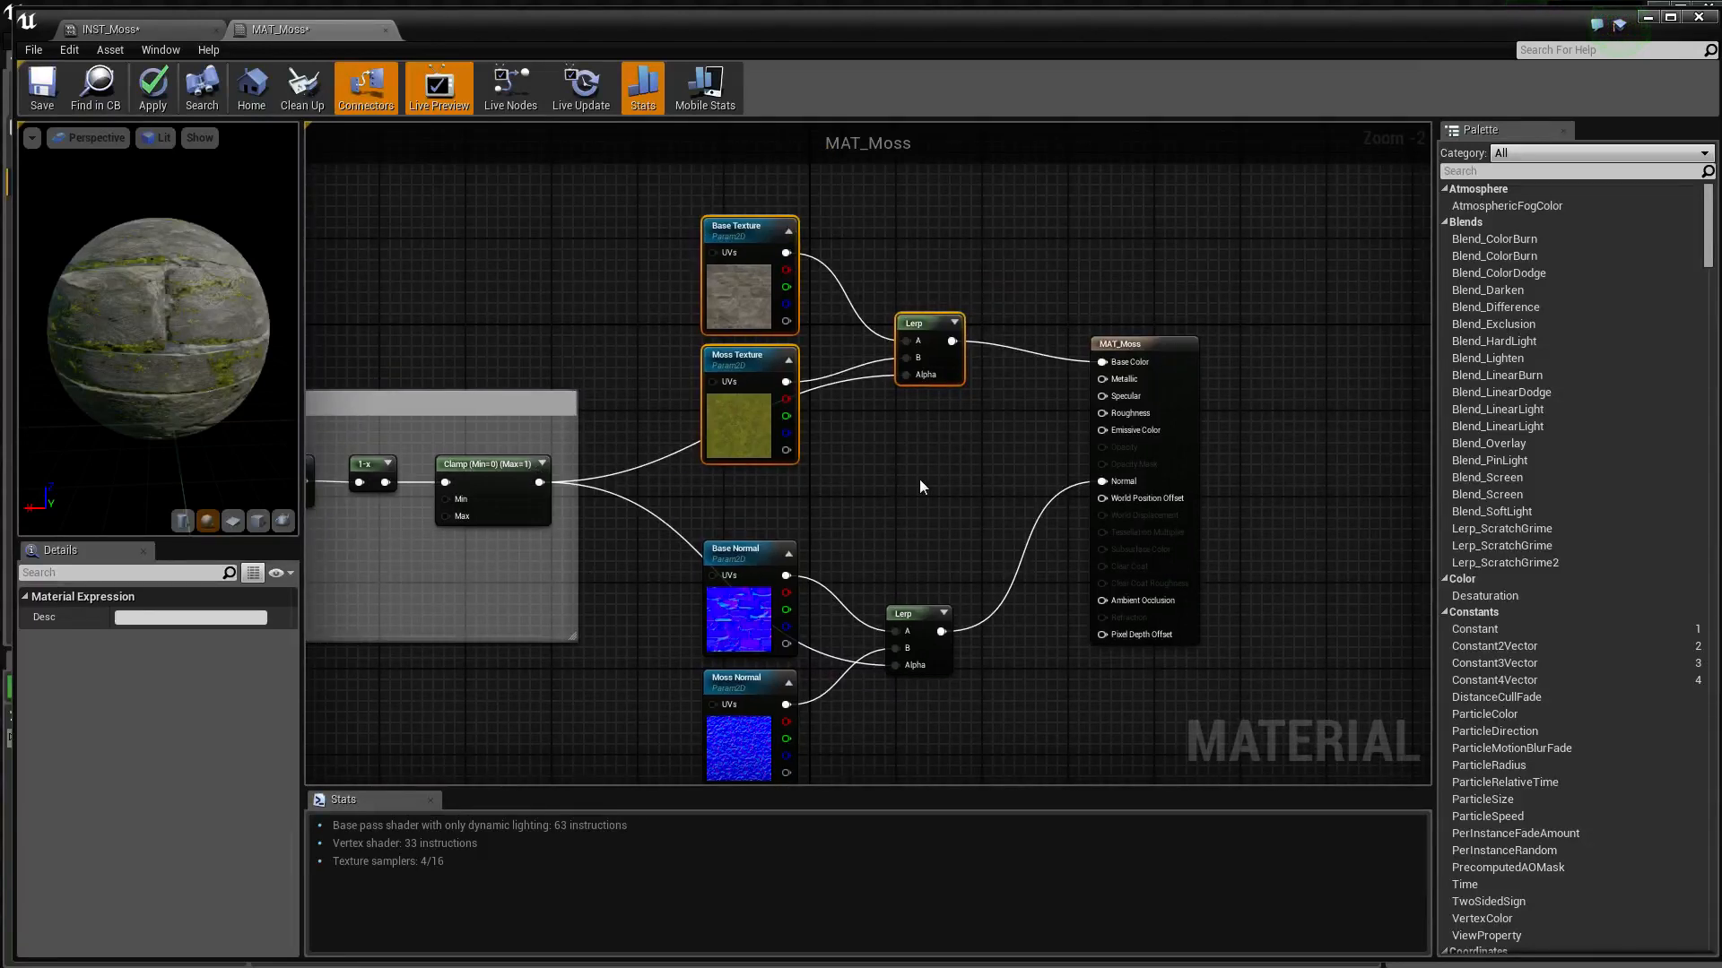
Add a LinearInterpolate node in the gap between the two existing Lerps and place a duplicate directly below it
right_click(911, 454)
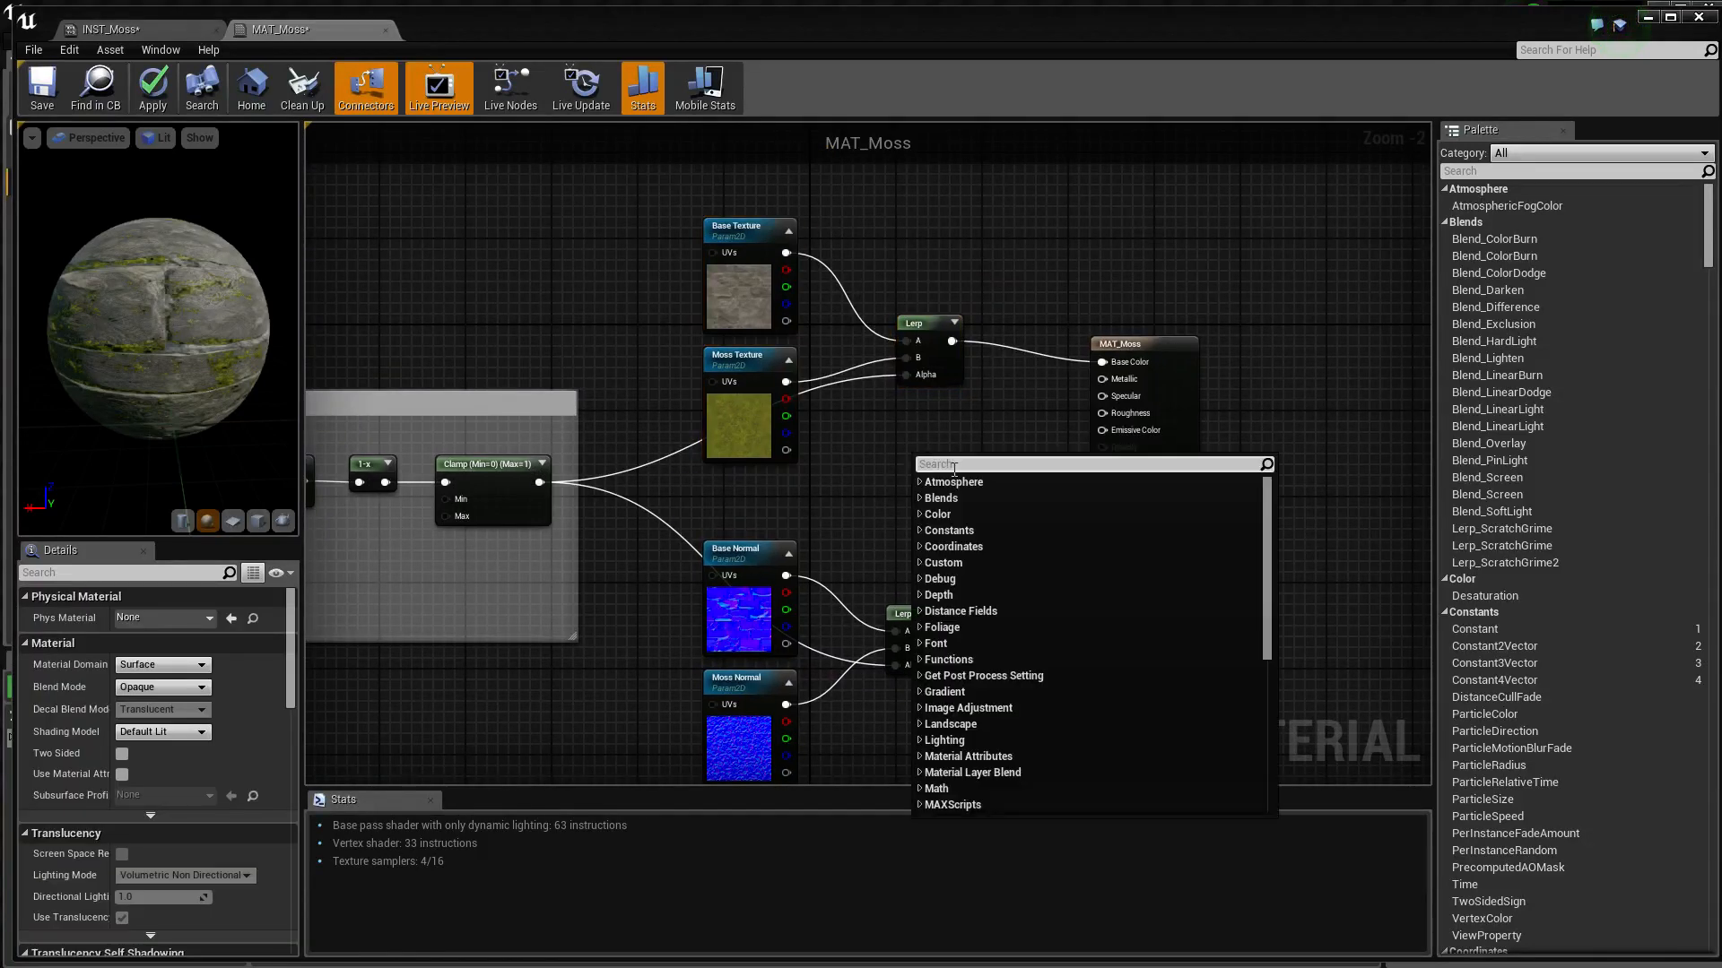
type("lerp")
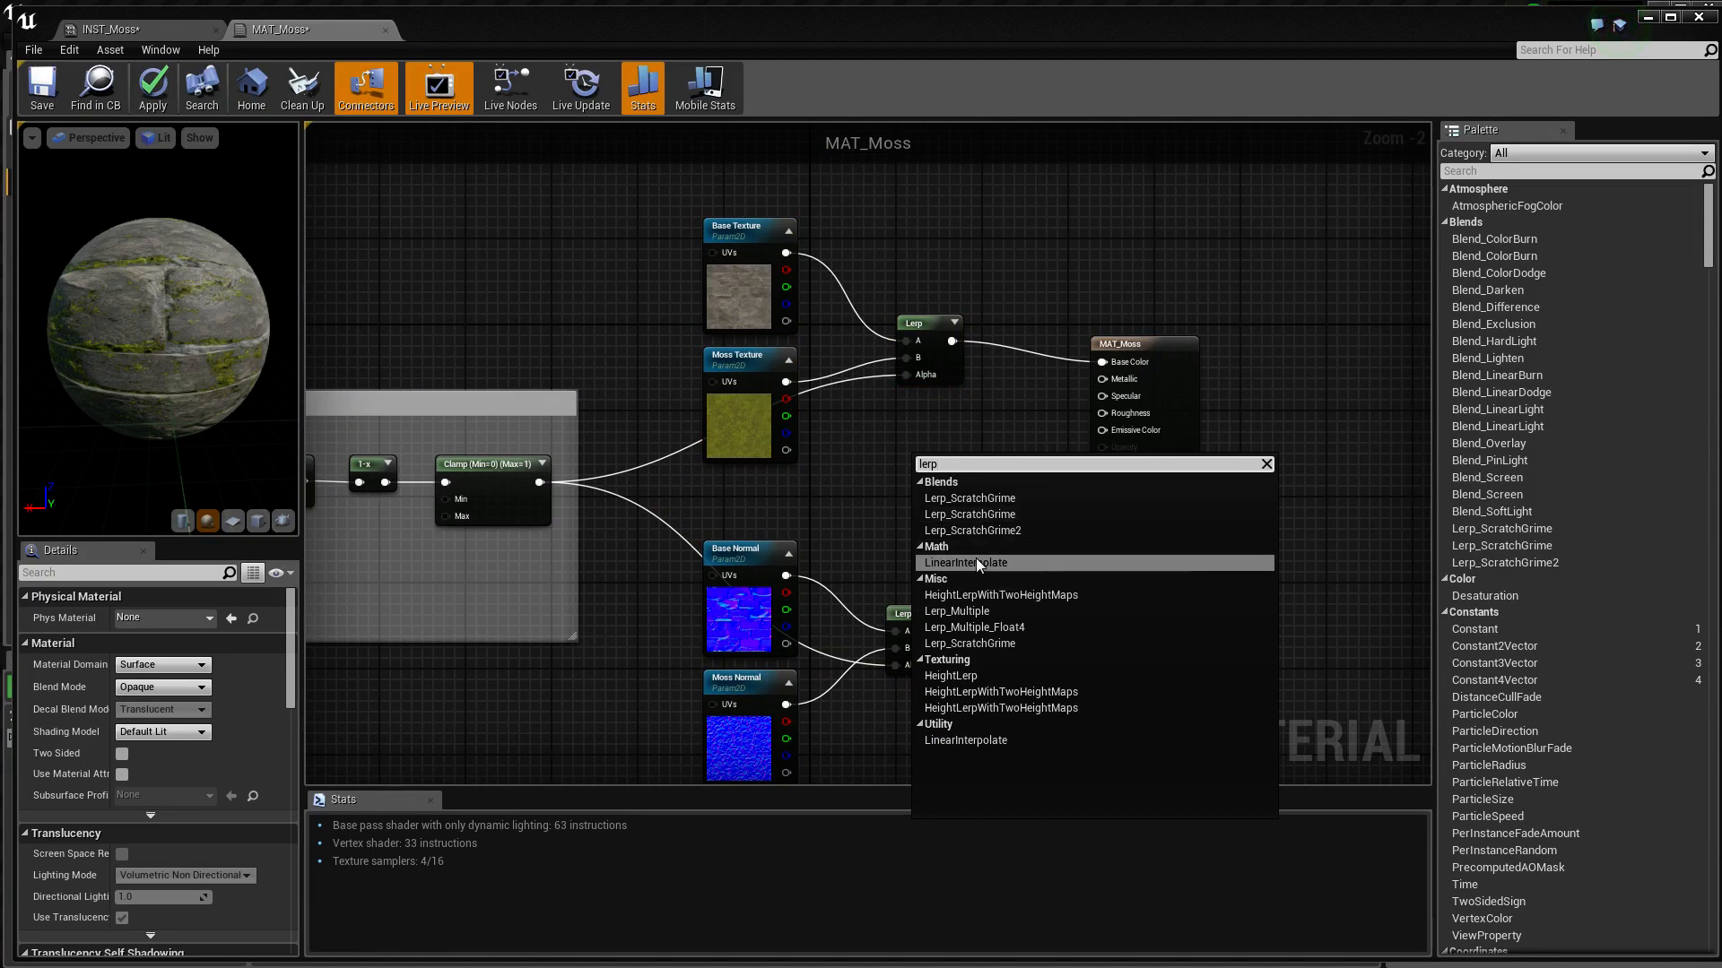
left_click(976, 558)
left_click_drag(929, 474, 924, 429)
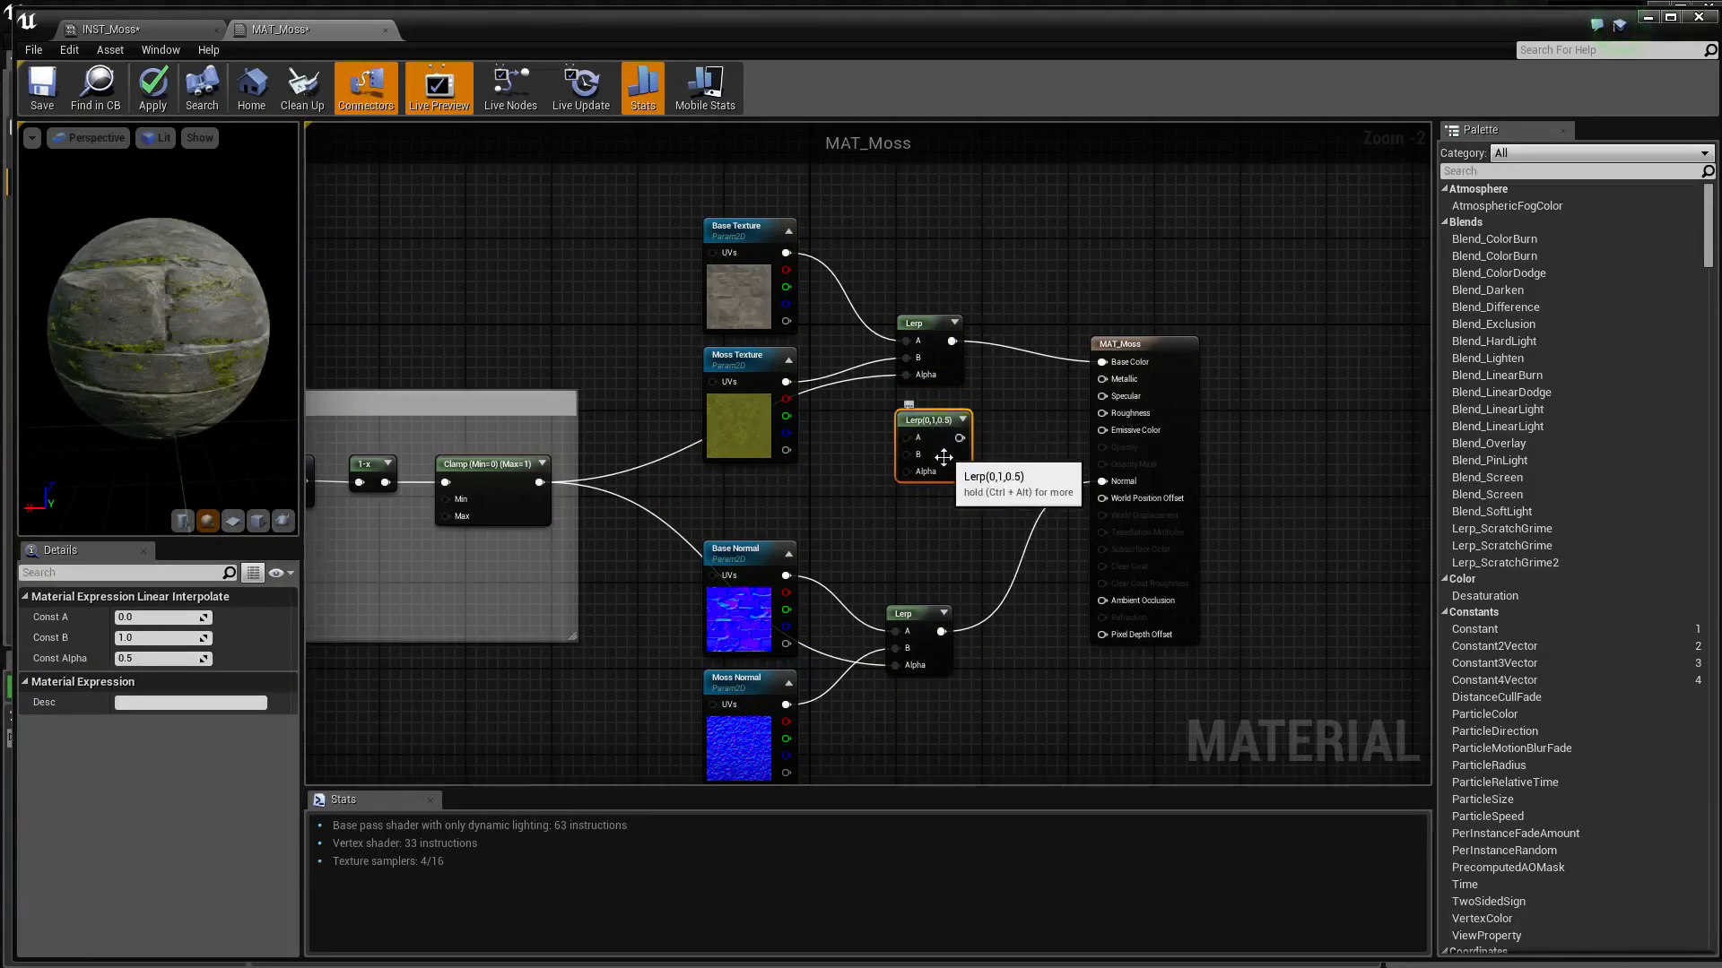
key("ctrl+w")
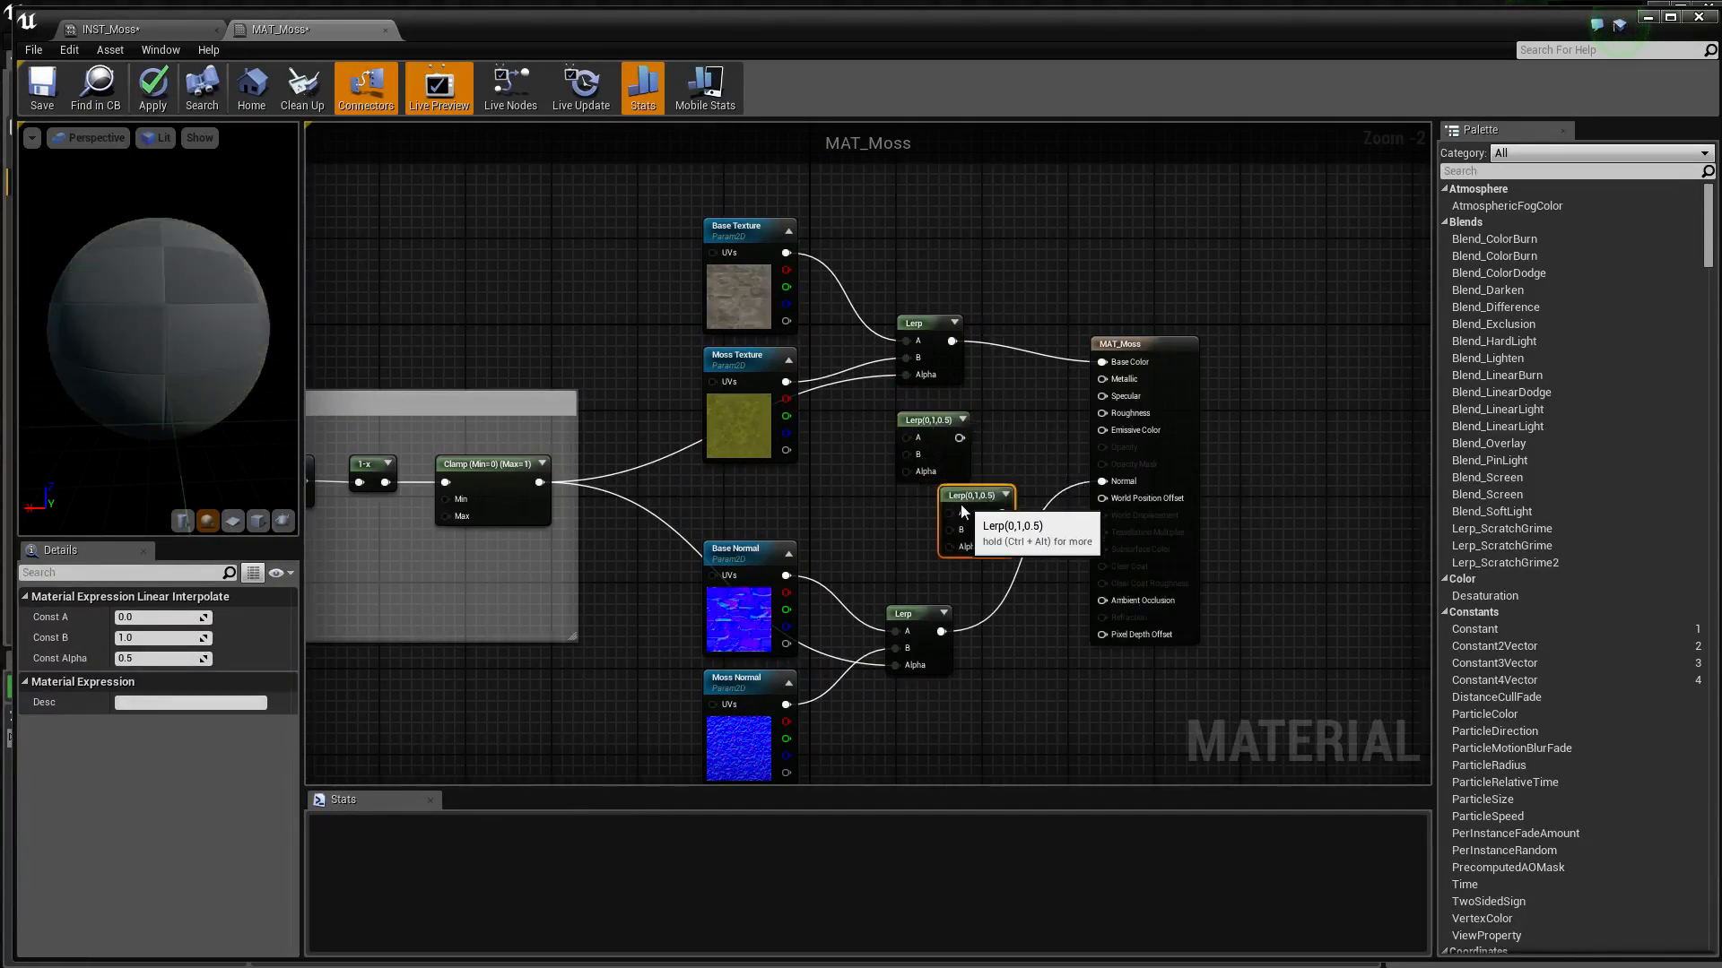
left_click_drag(962, 512, 919, 521)
Connect the upper new Lerp to Metallic and the lower one to Roughness, with the Clamp output feeding both Alphas
left_click_drag(960, 438, 1110, 379)
left_click_drag(960, 524, 1102, 413)
left_click_drag(541, 481, 902, 472)
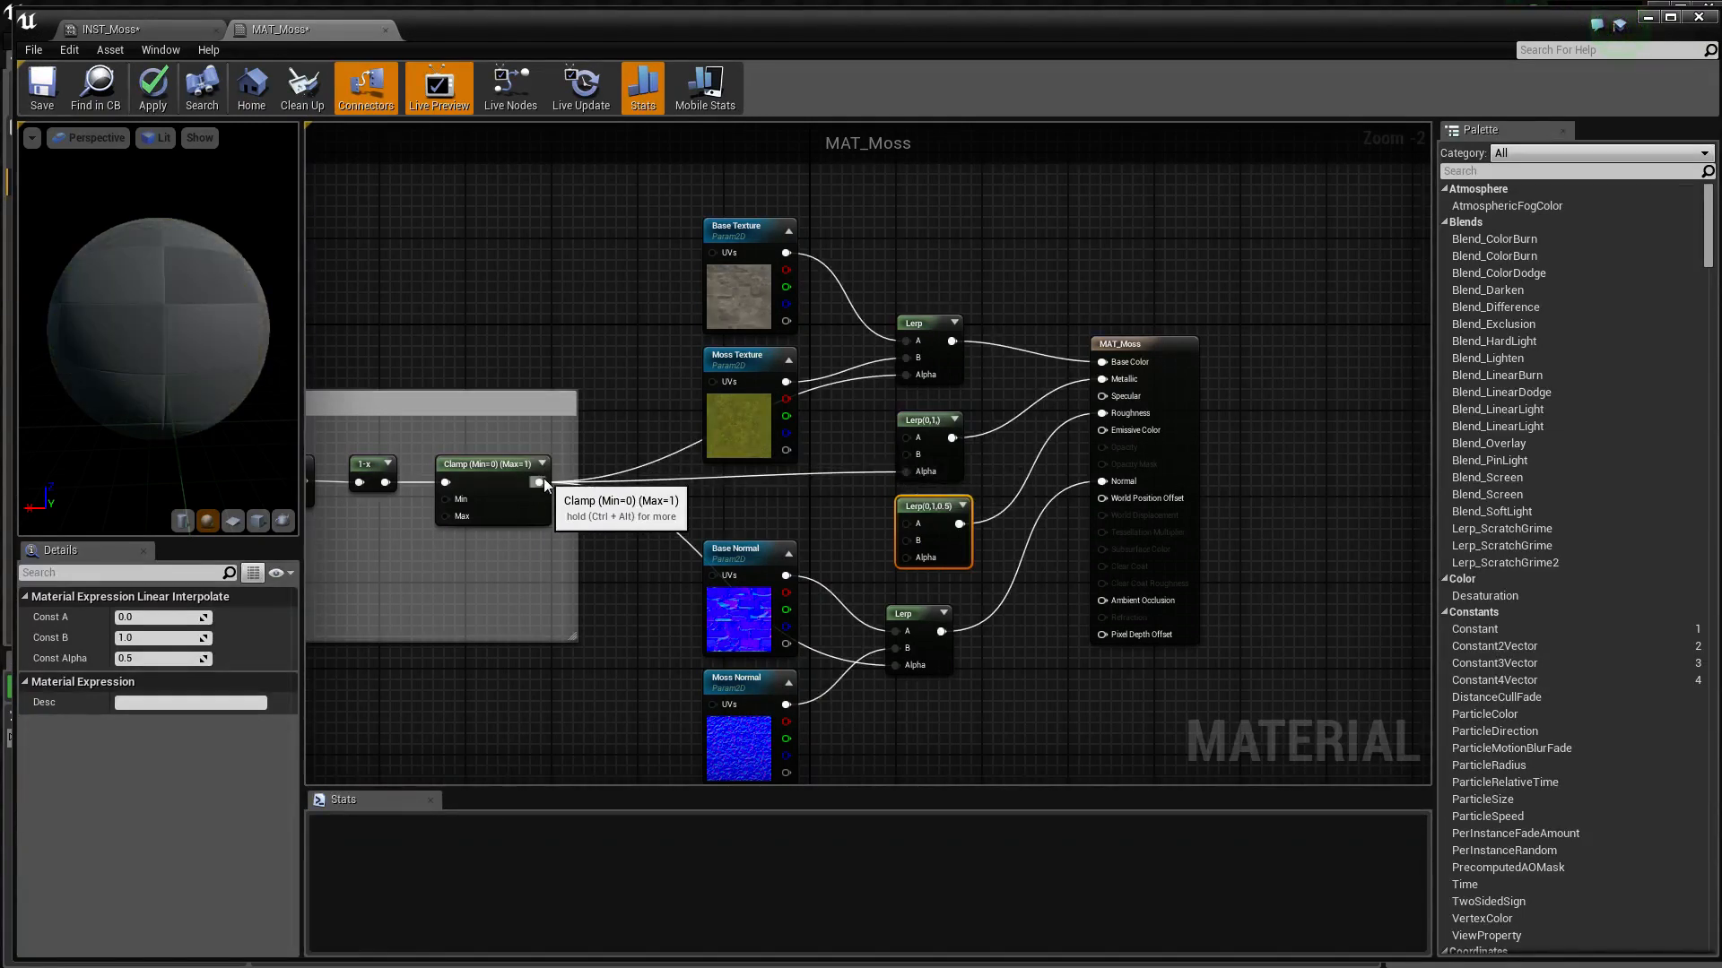
left_click_drag(539, 482, 905, 560)
Set Const A of the Roughness Lerp to 0.8
left_click(921, 419)
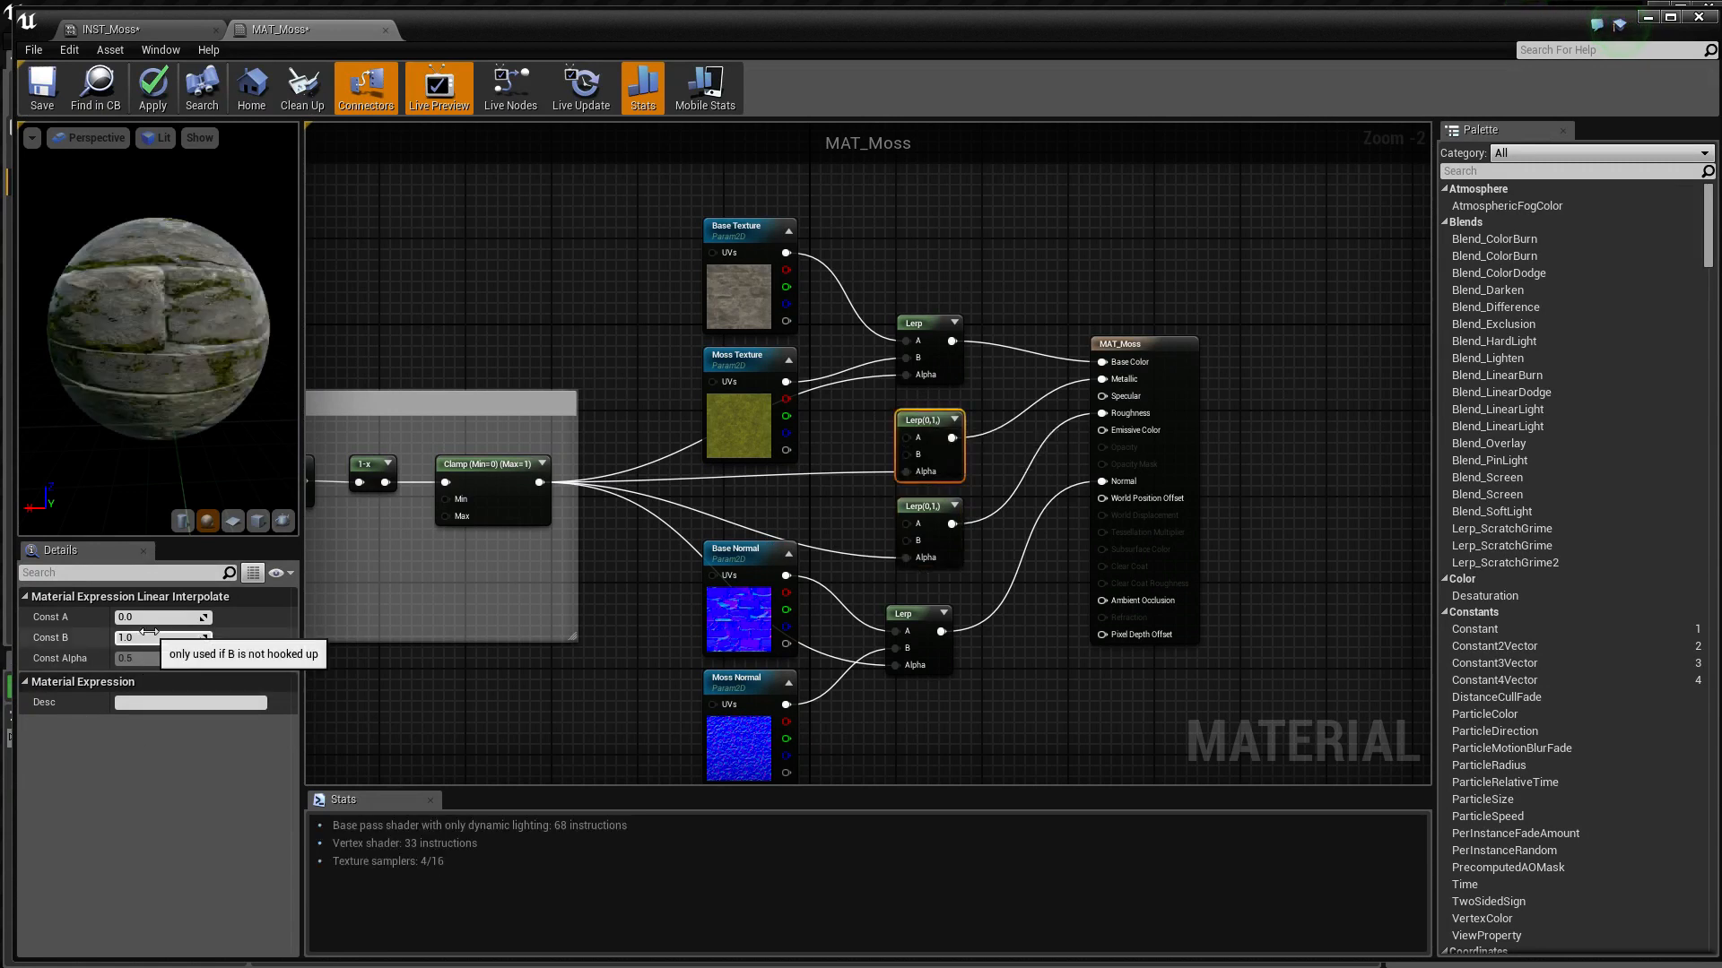
left_click(929, 506)
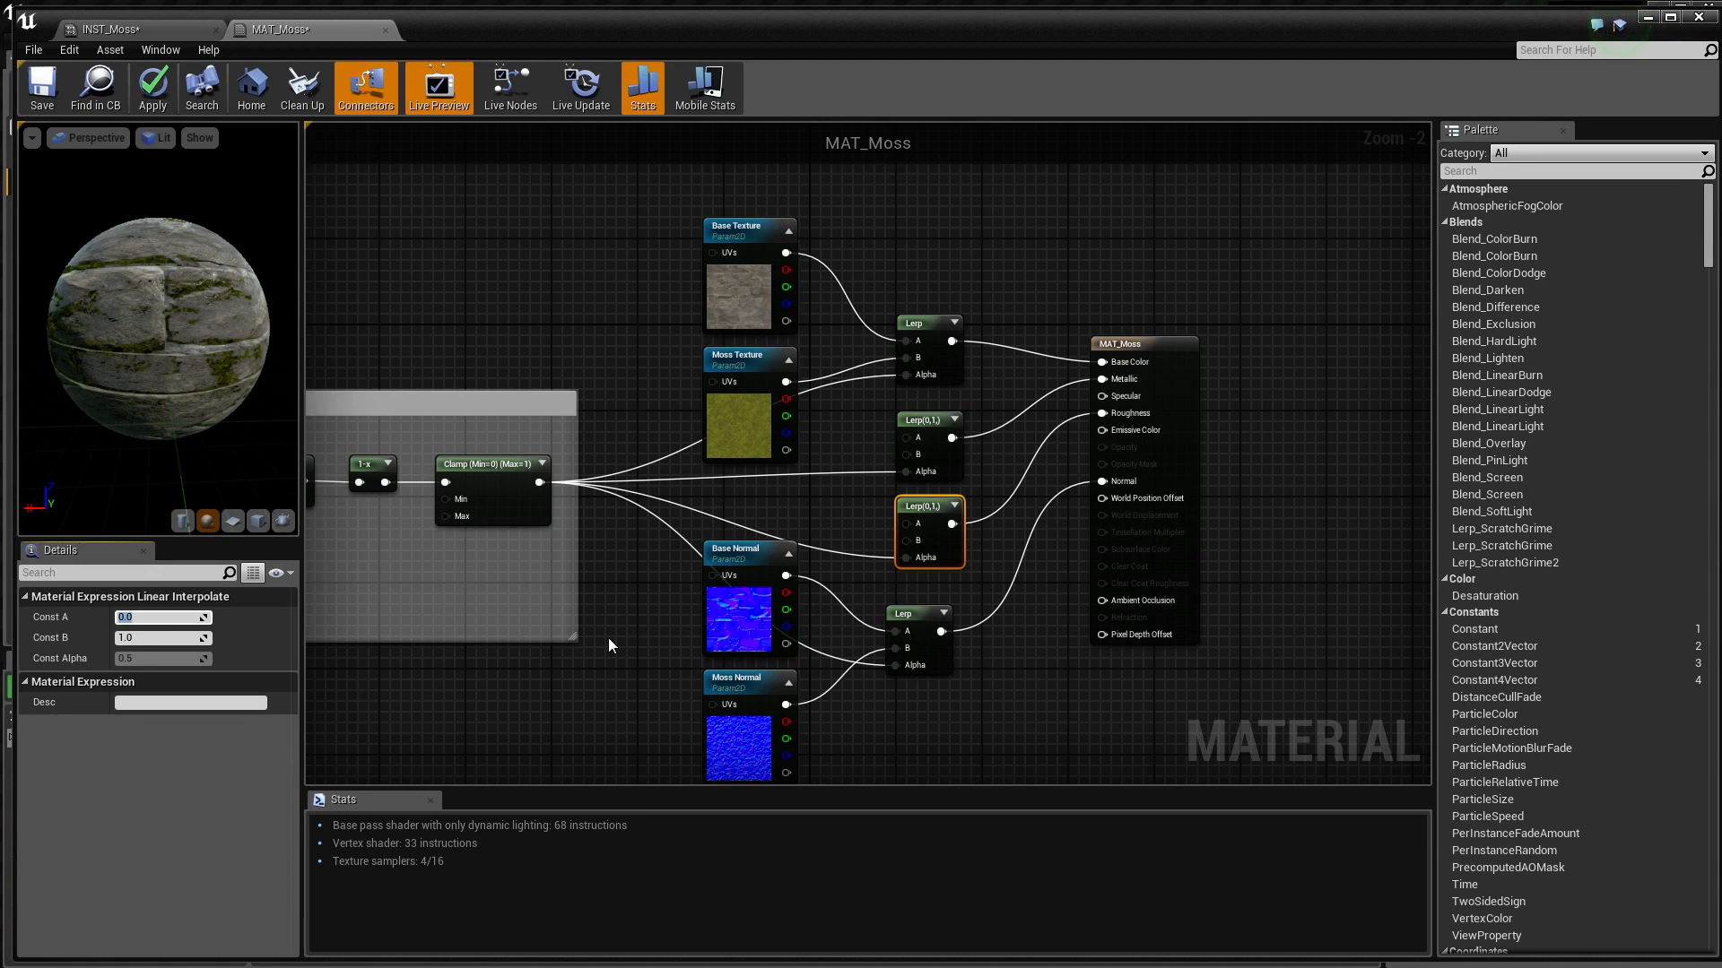
type("0.8")
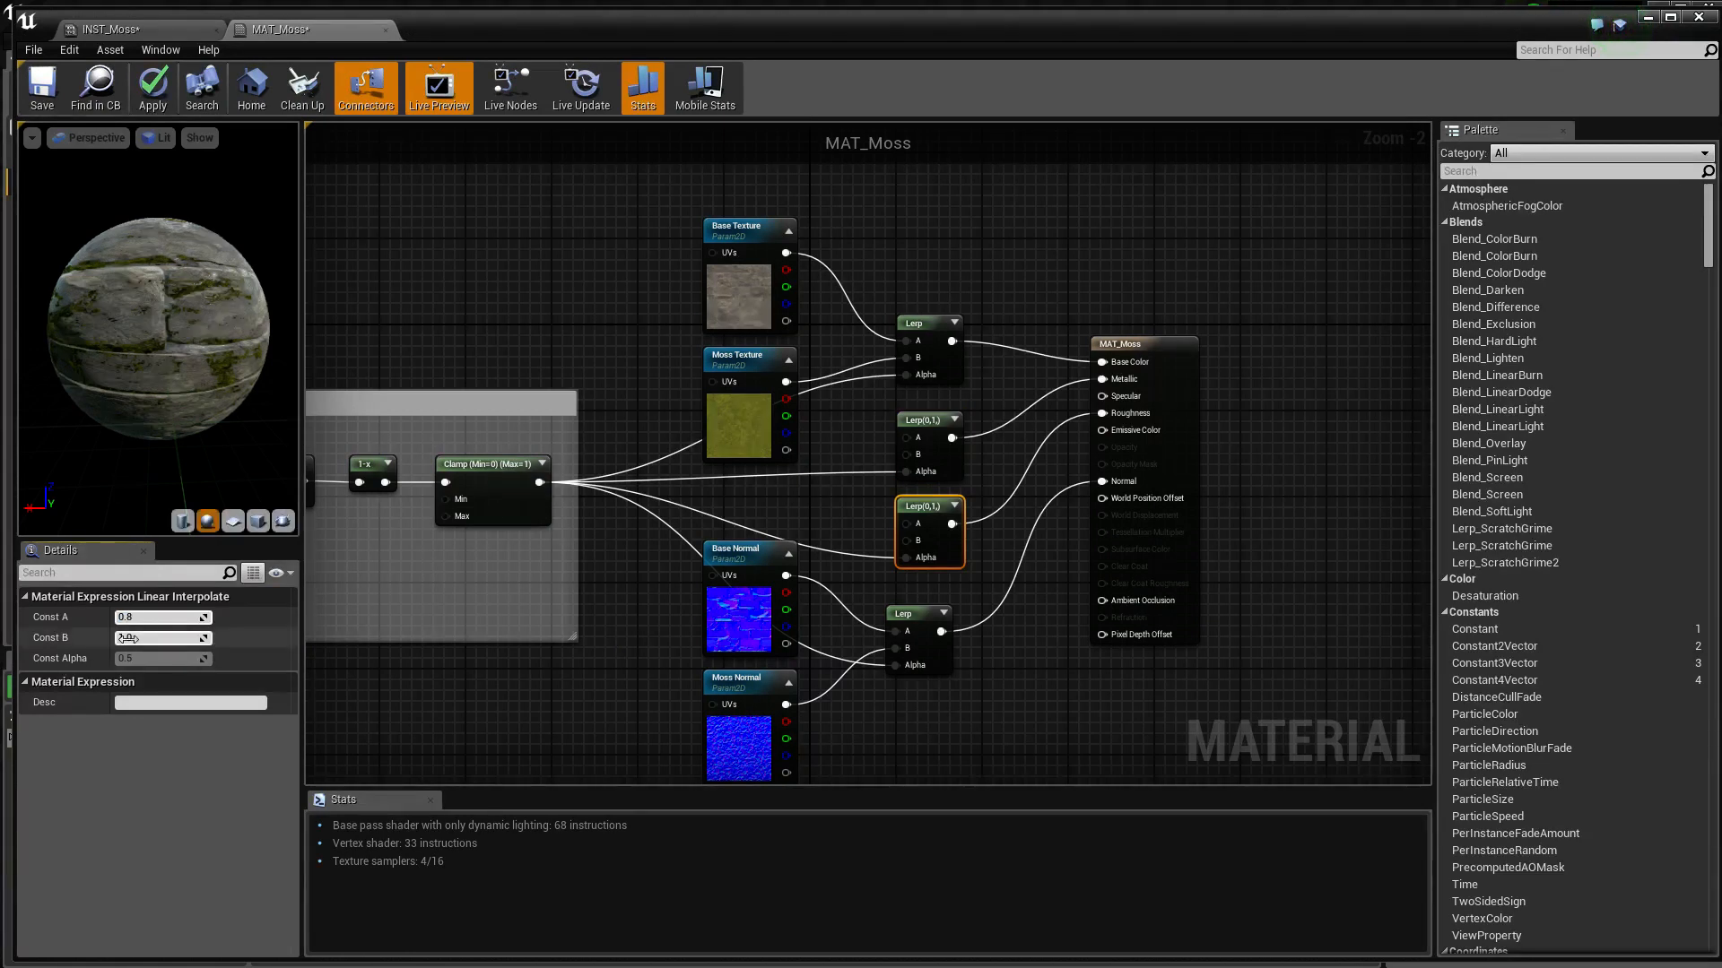
Set the Roughness Lerp's Const B to 0.2 and its Const A to 0.5
key("Tab")
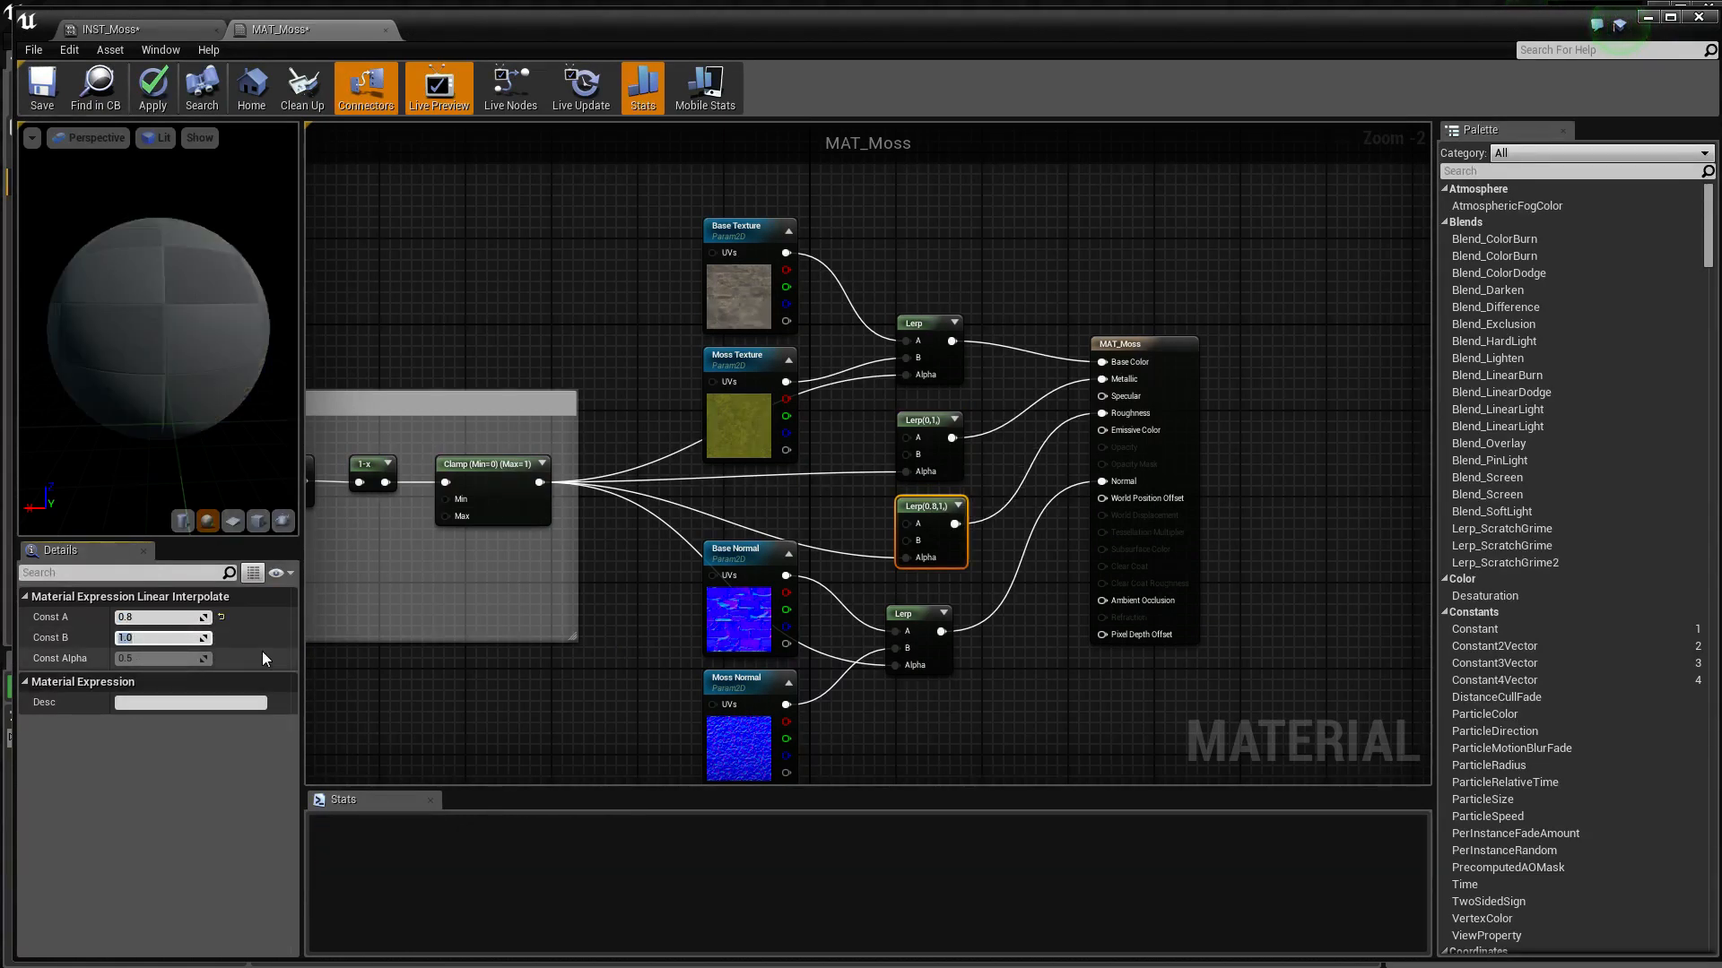
type("0.2")
key("Return")
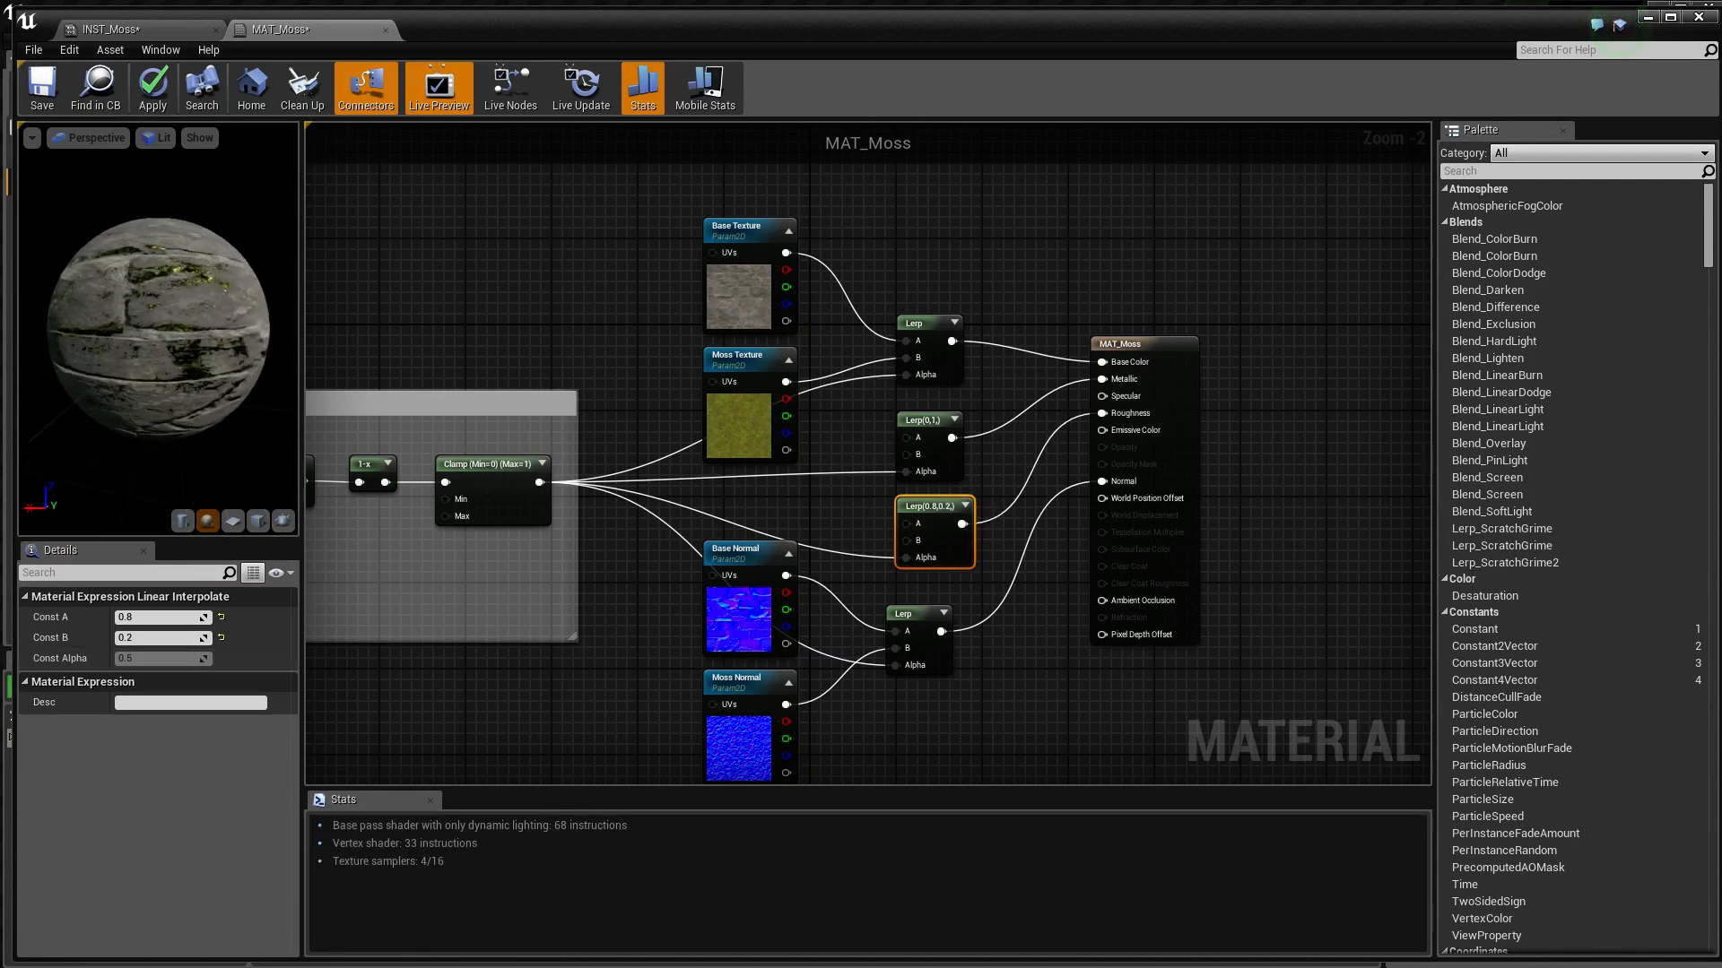
left_click_drag(158, 329, 159, 287)
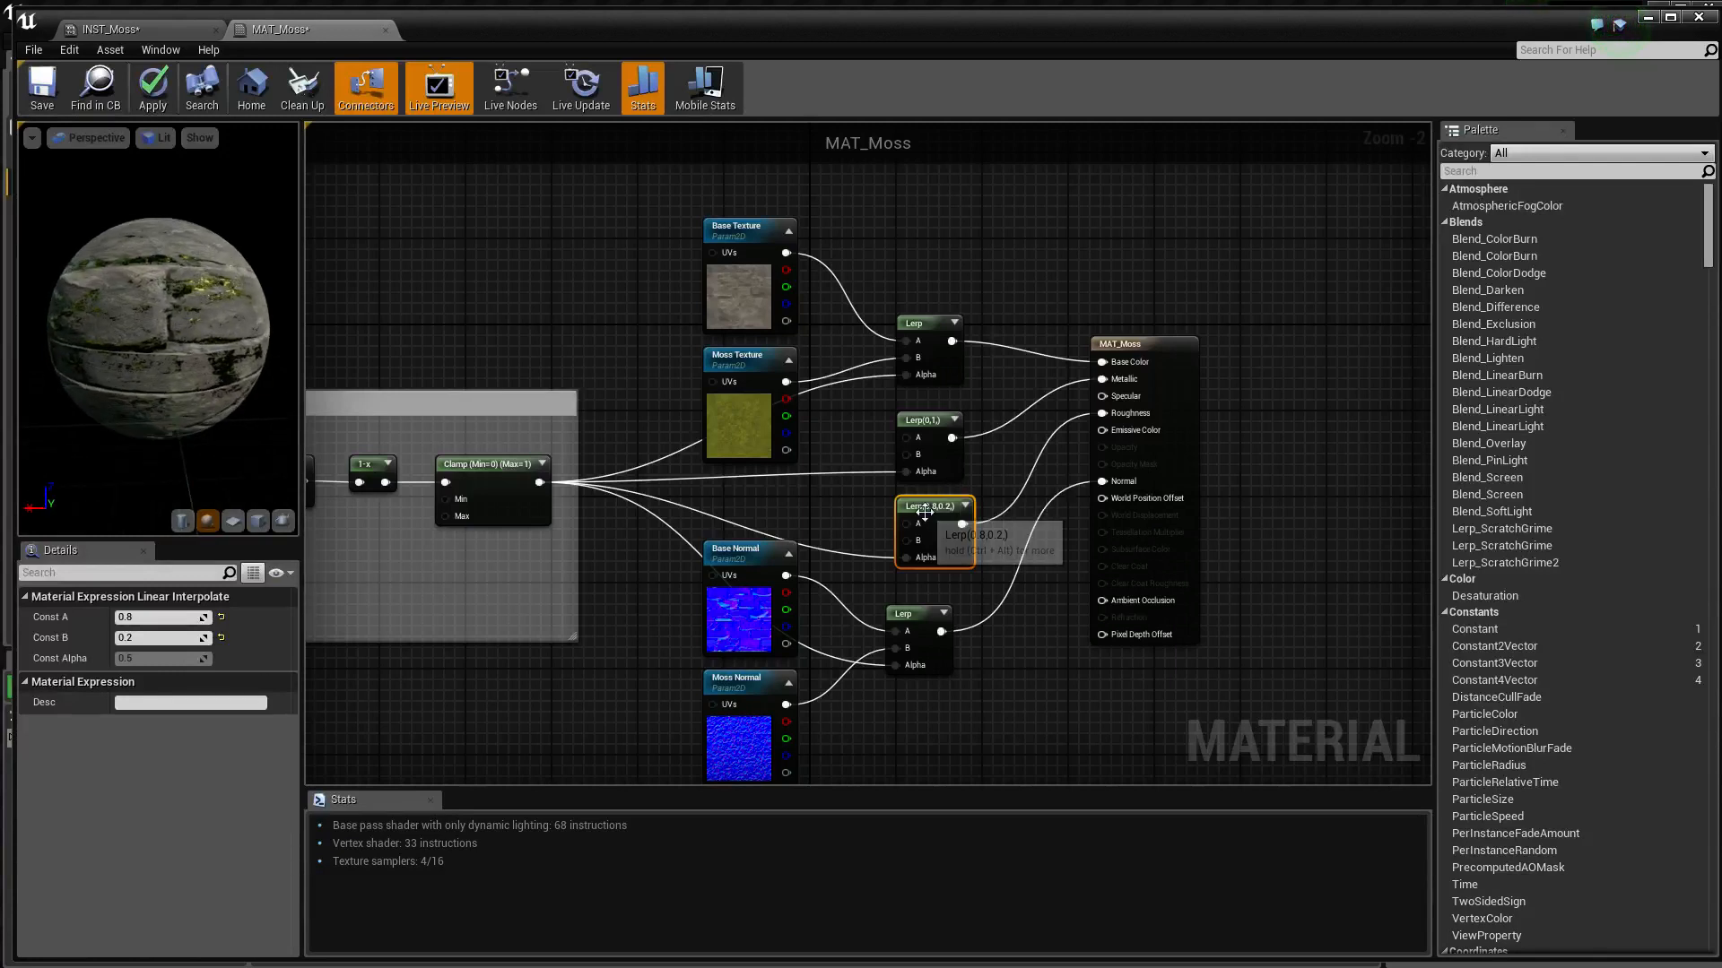
left_click(160, 617)
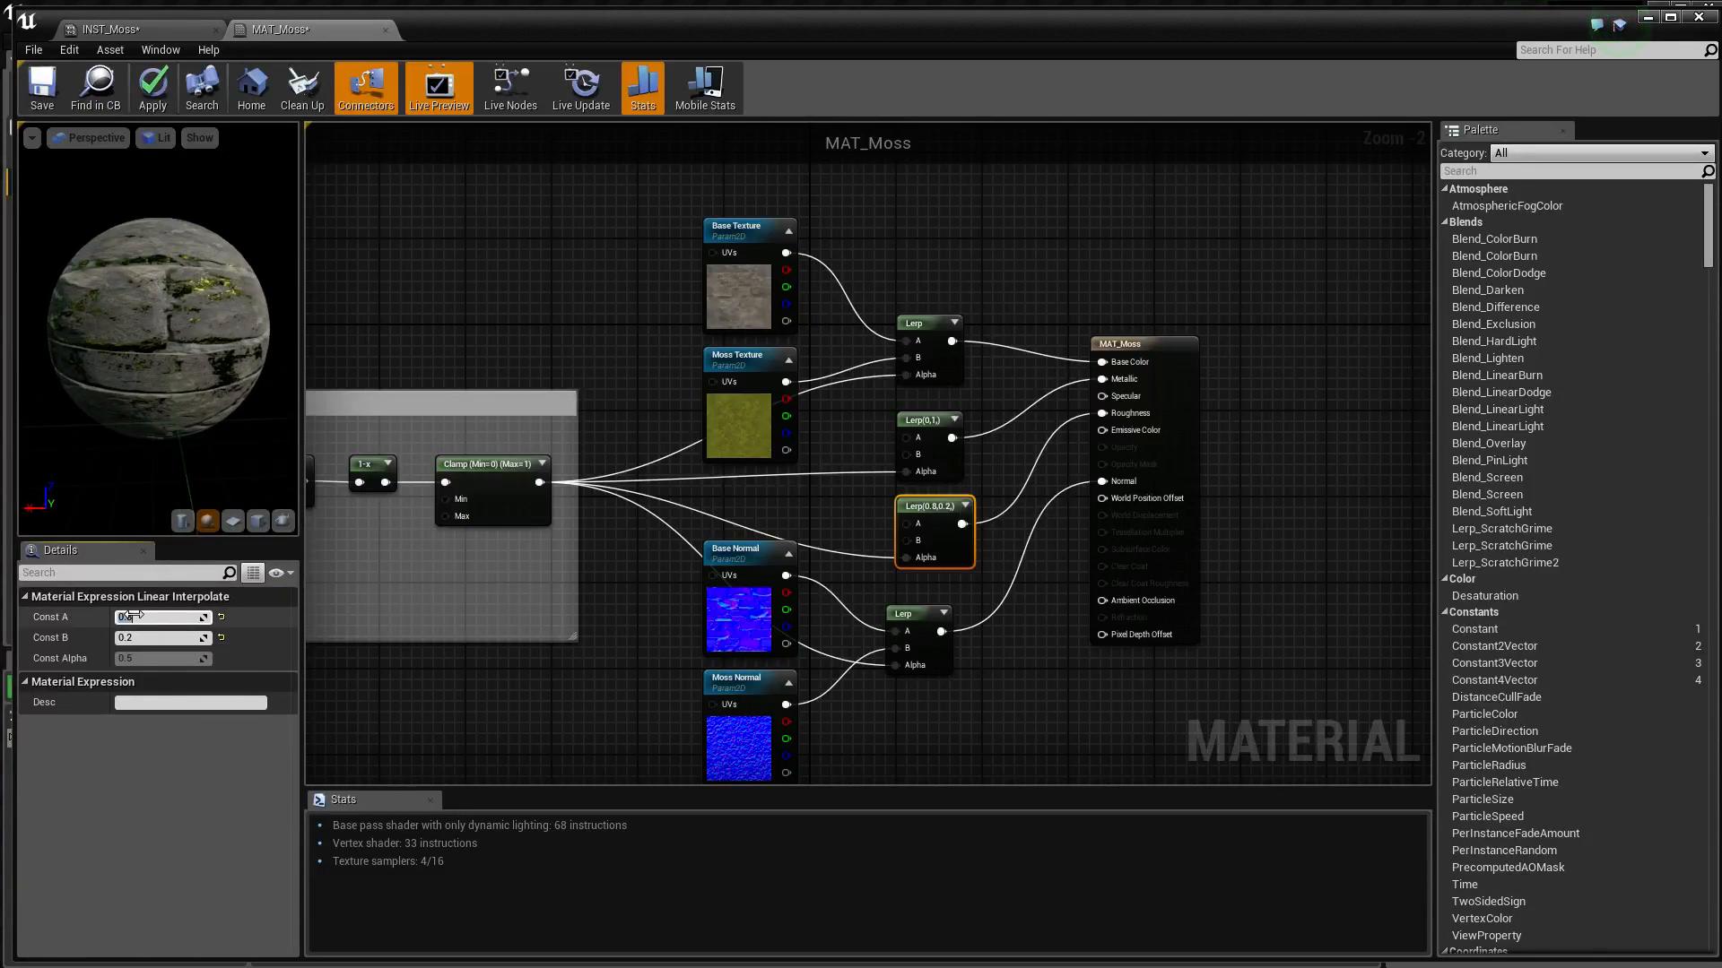
type("0.5")
key("Return")
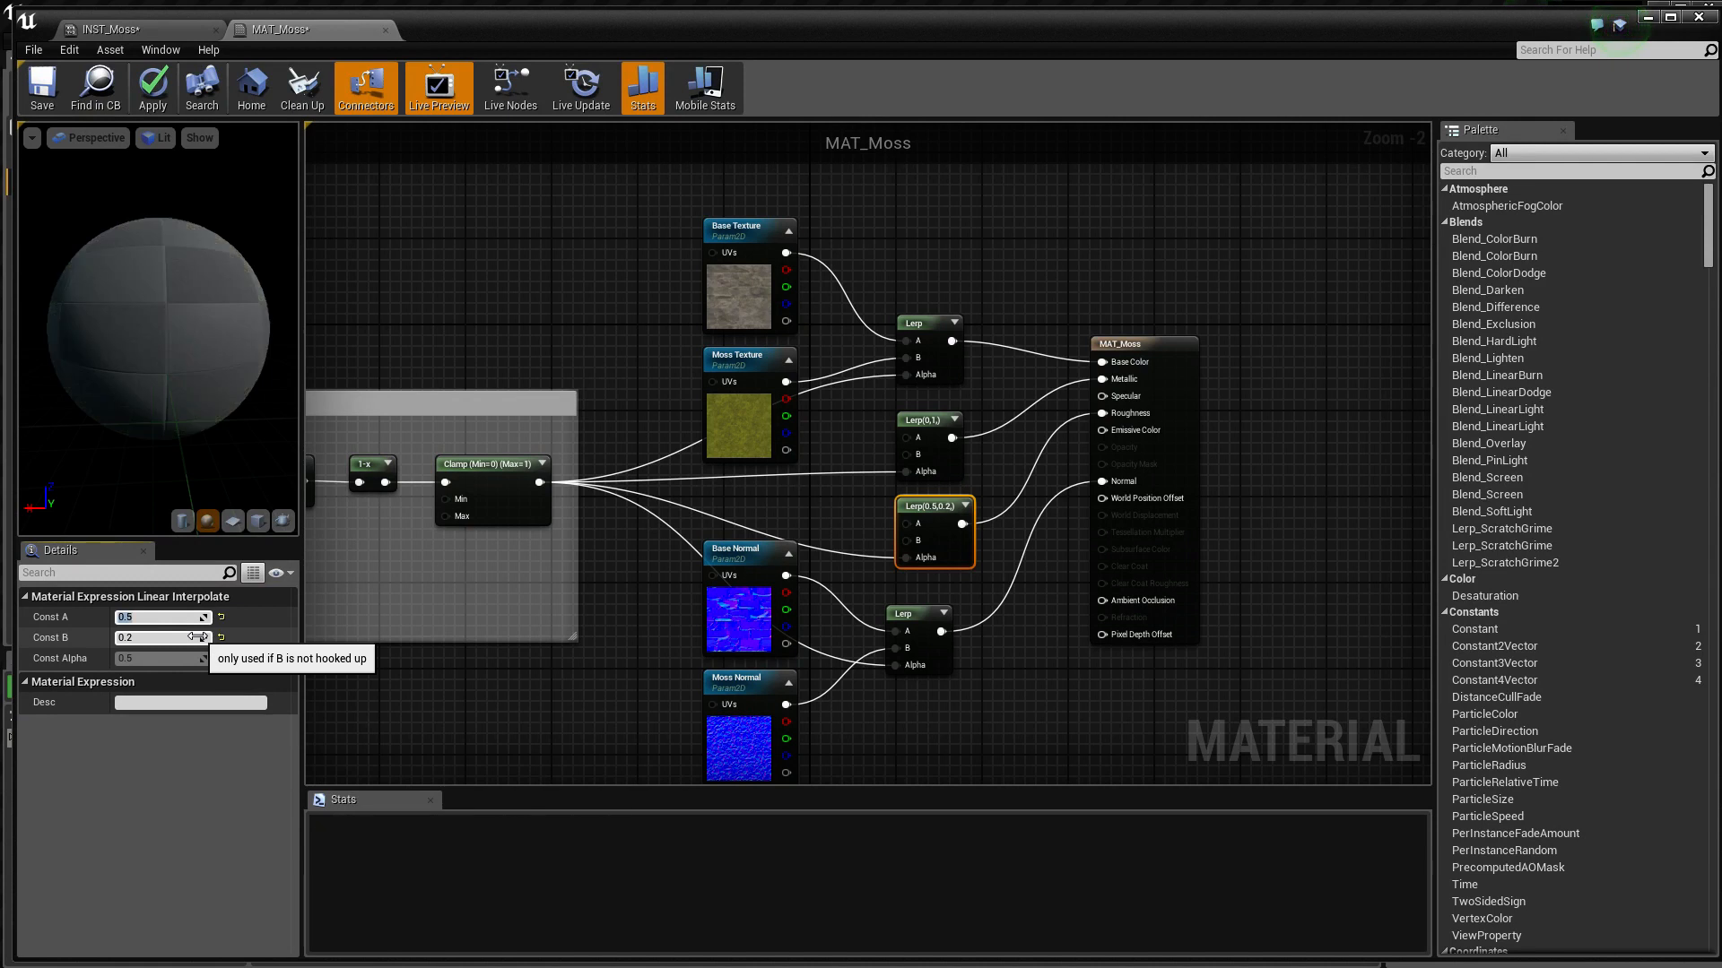
left_click_drag(201, 398, 132, 337)
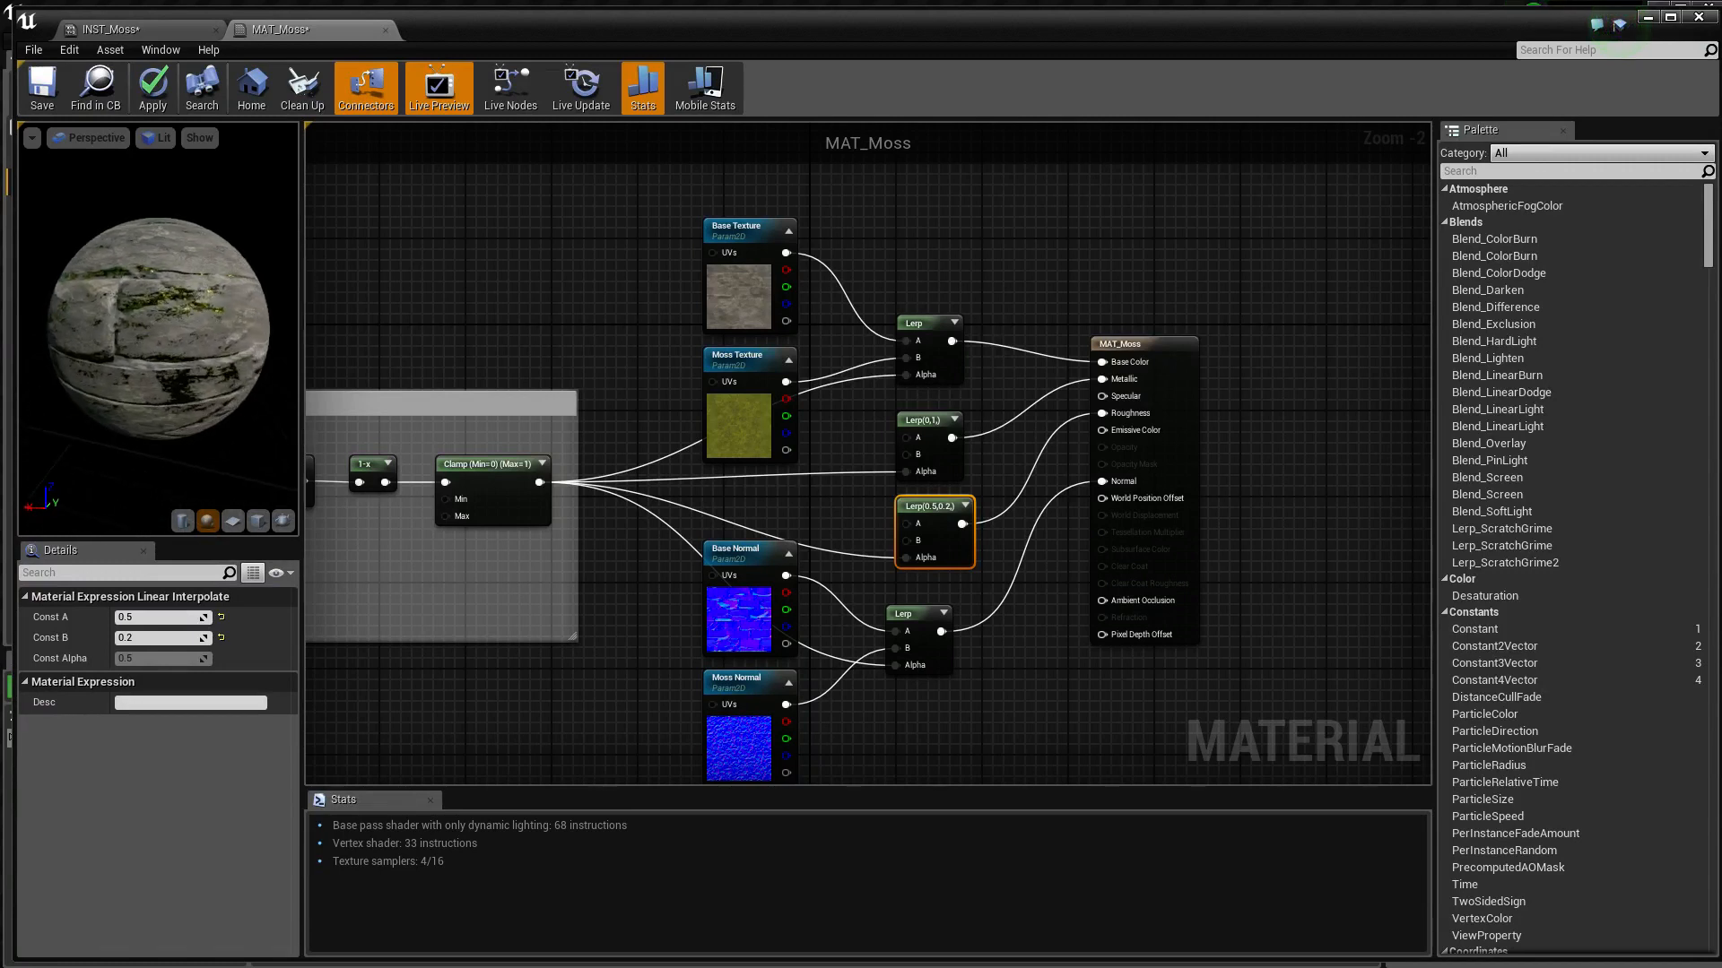
Set Const B of the Lerp feeding Metallic to 0.2
left_click(924, 423)
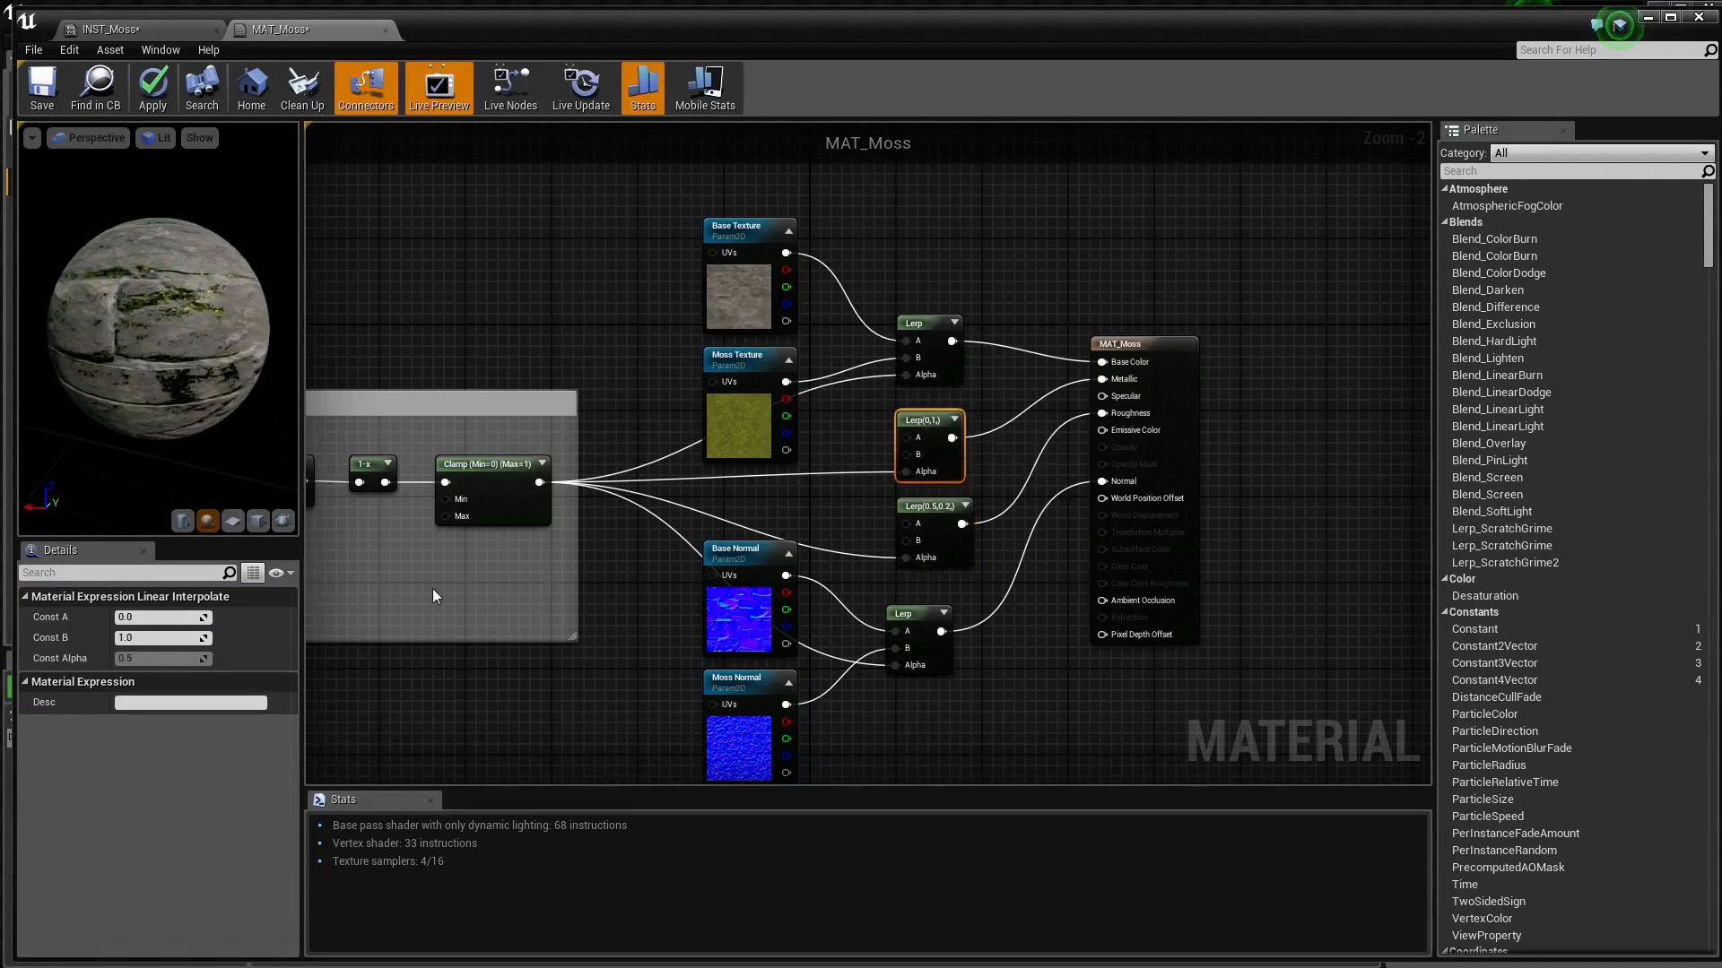
left_click(162, 637)
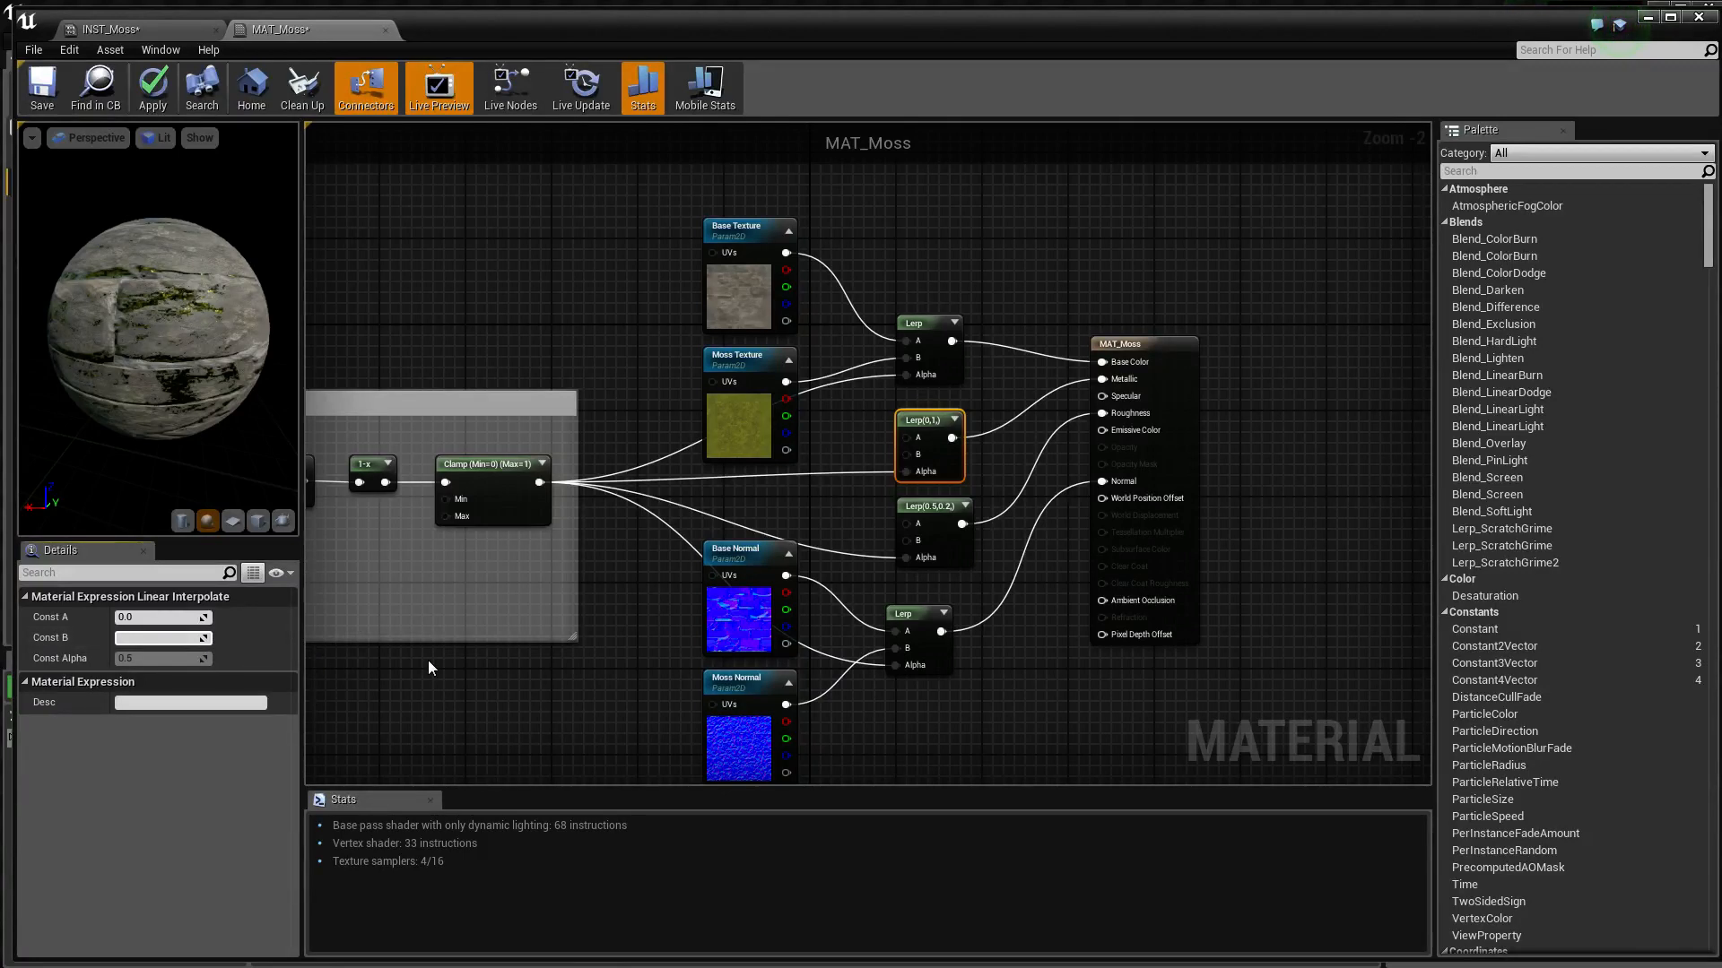
type("0.2")
key("Return")
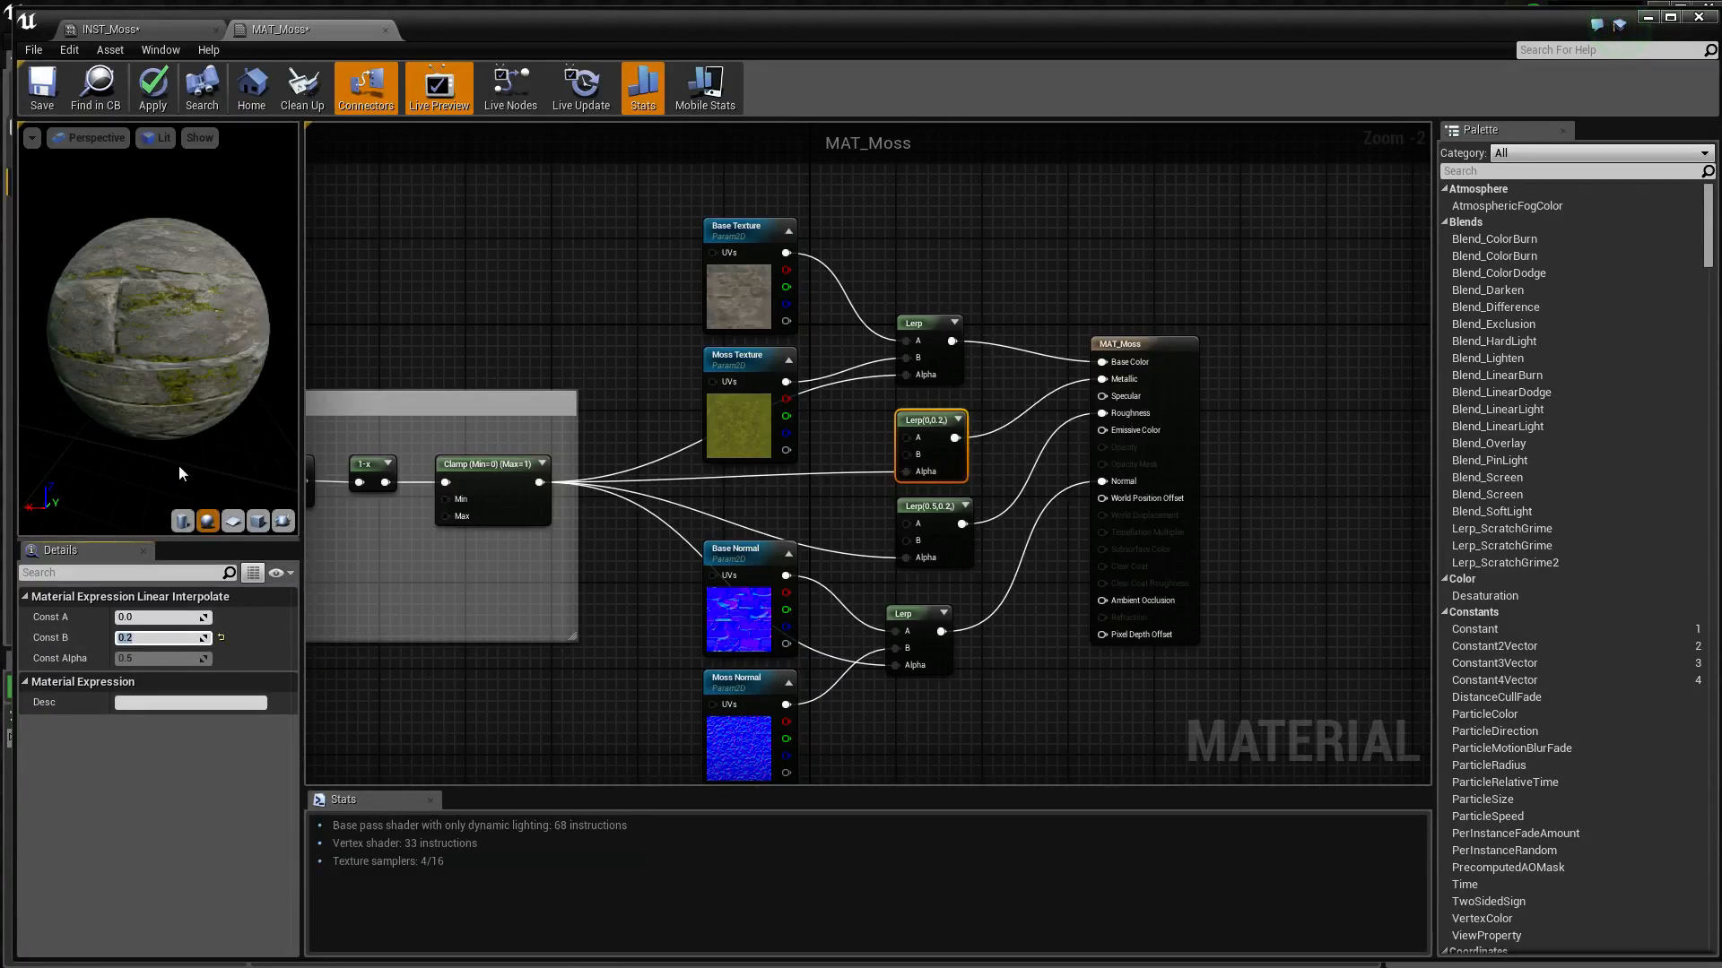
Examine the moss and stone shading on the preview sphere from several angles and distances, and review the node graph
left_click_drag(179, 473, 238, 466)
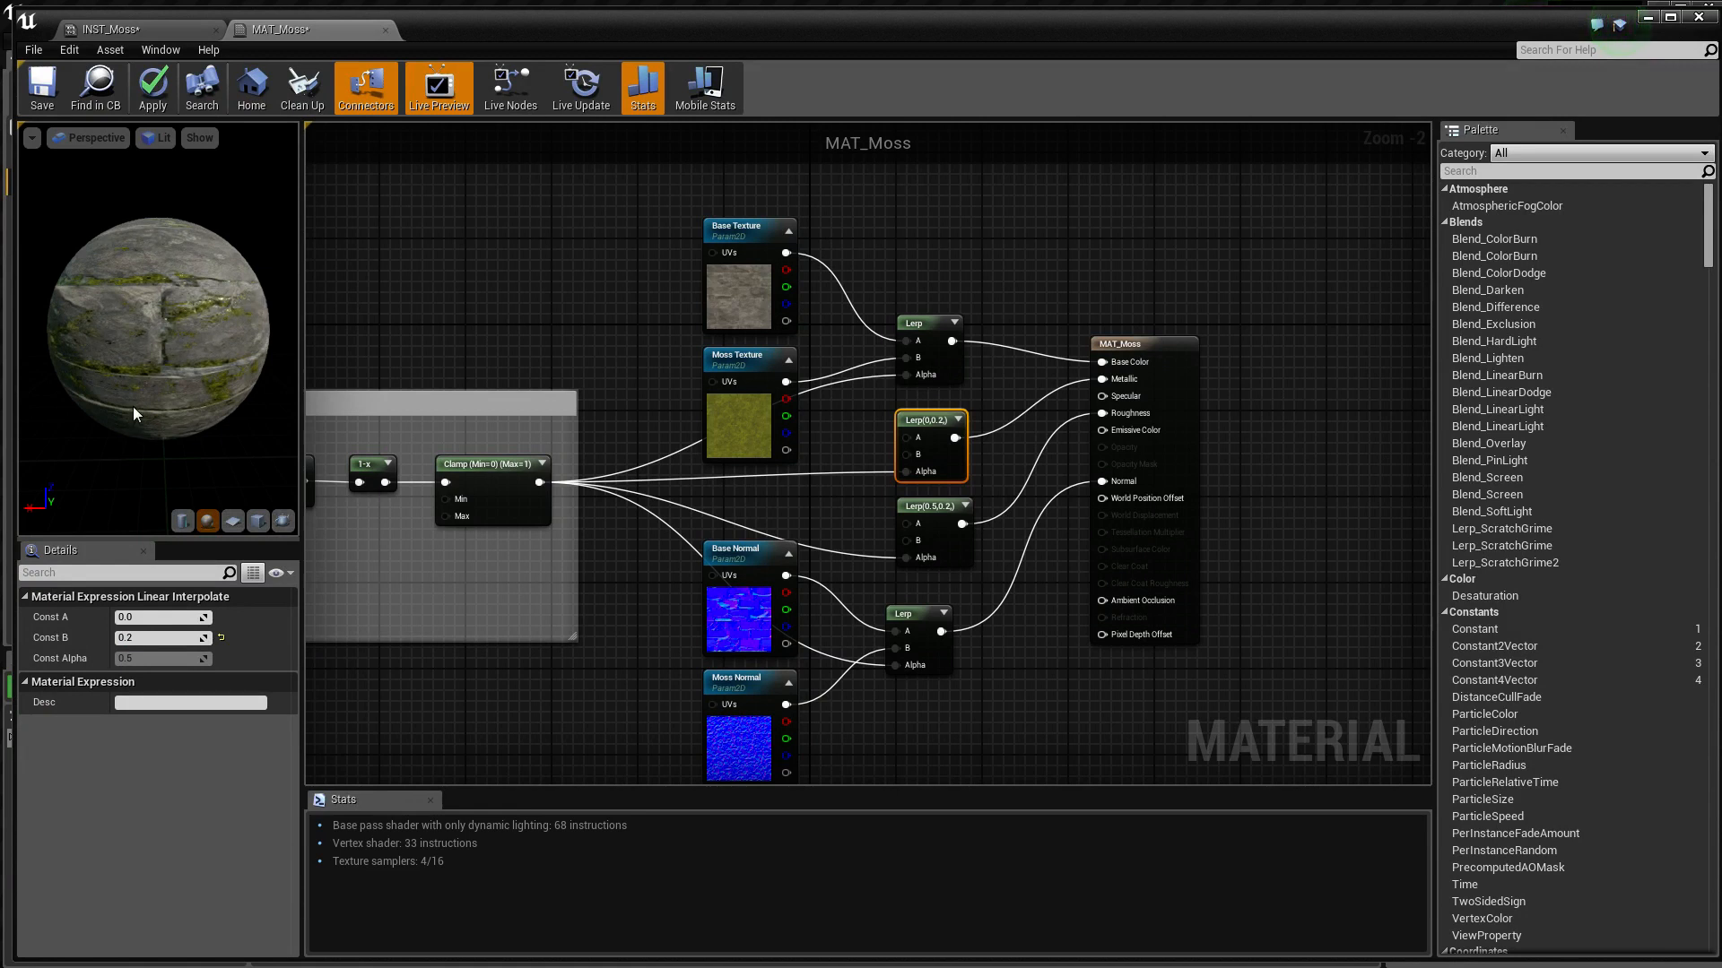
left_click_drag(143, 385, 149, 363)
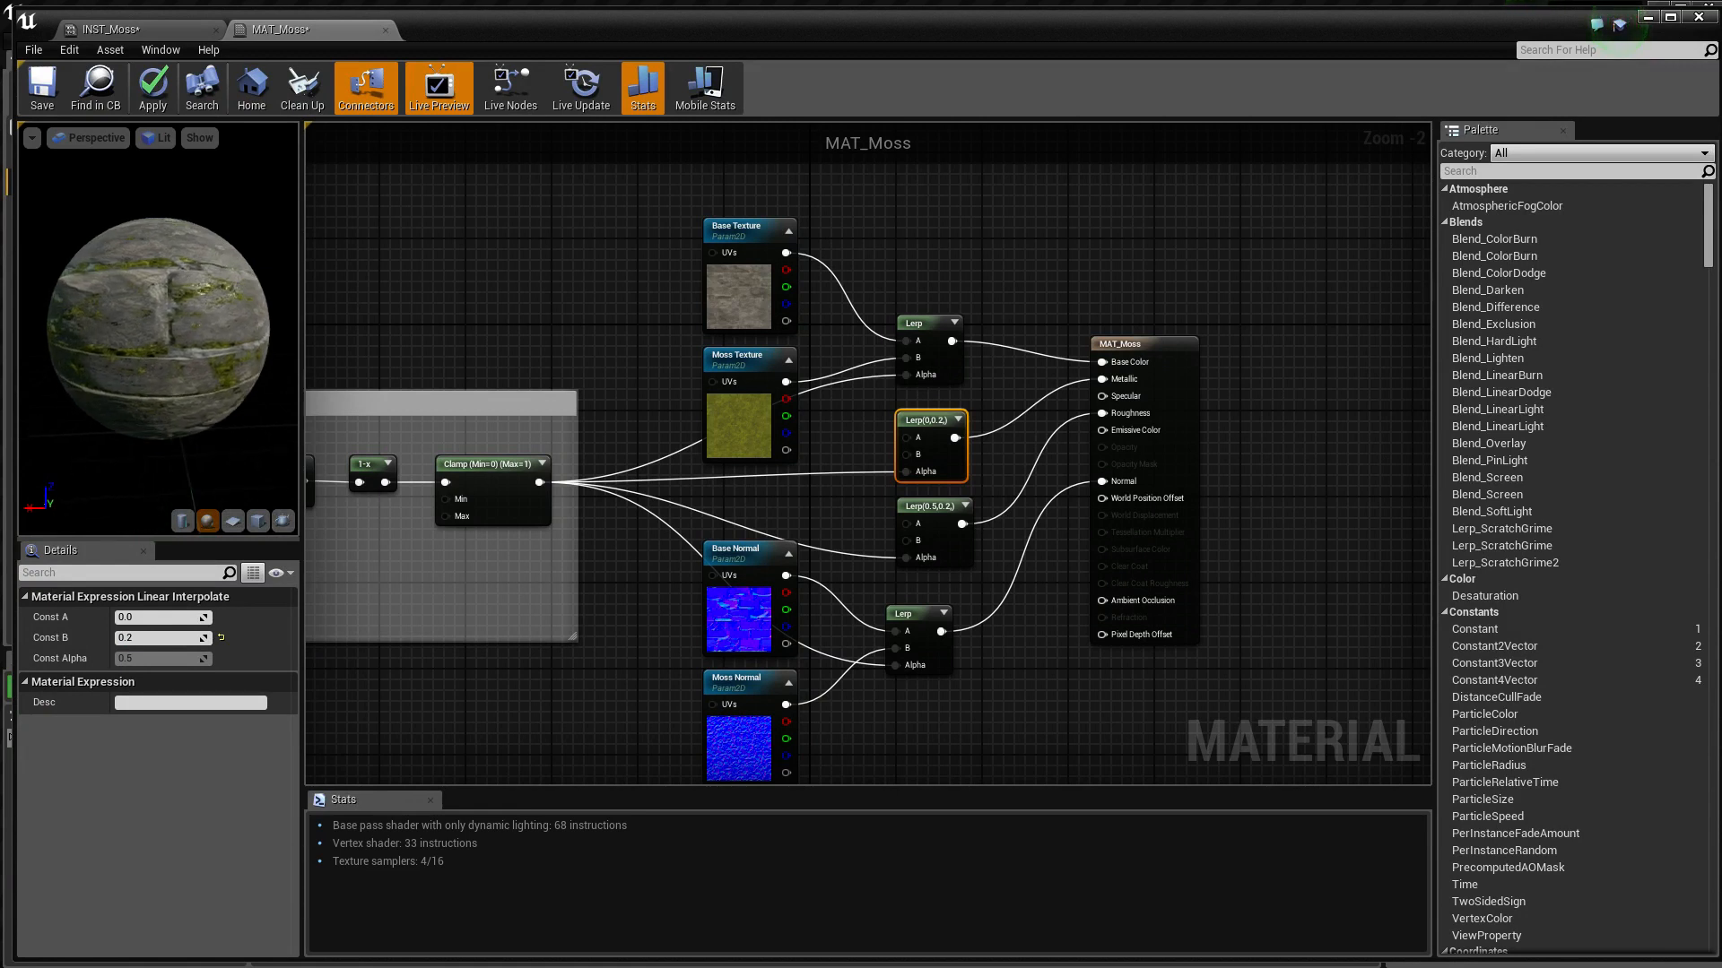
right_click_drag(150, 385, 158, 359)
scroll(159, 361, "up", 3)
scroll(159, 360, "down", 3)
scroll(158, 360, "up", 3)
left_click_drag(158, 361, 117, 370)
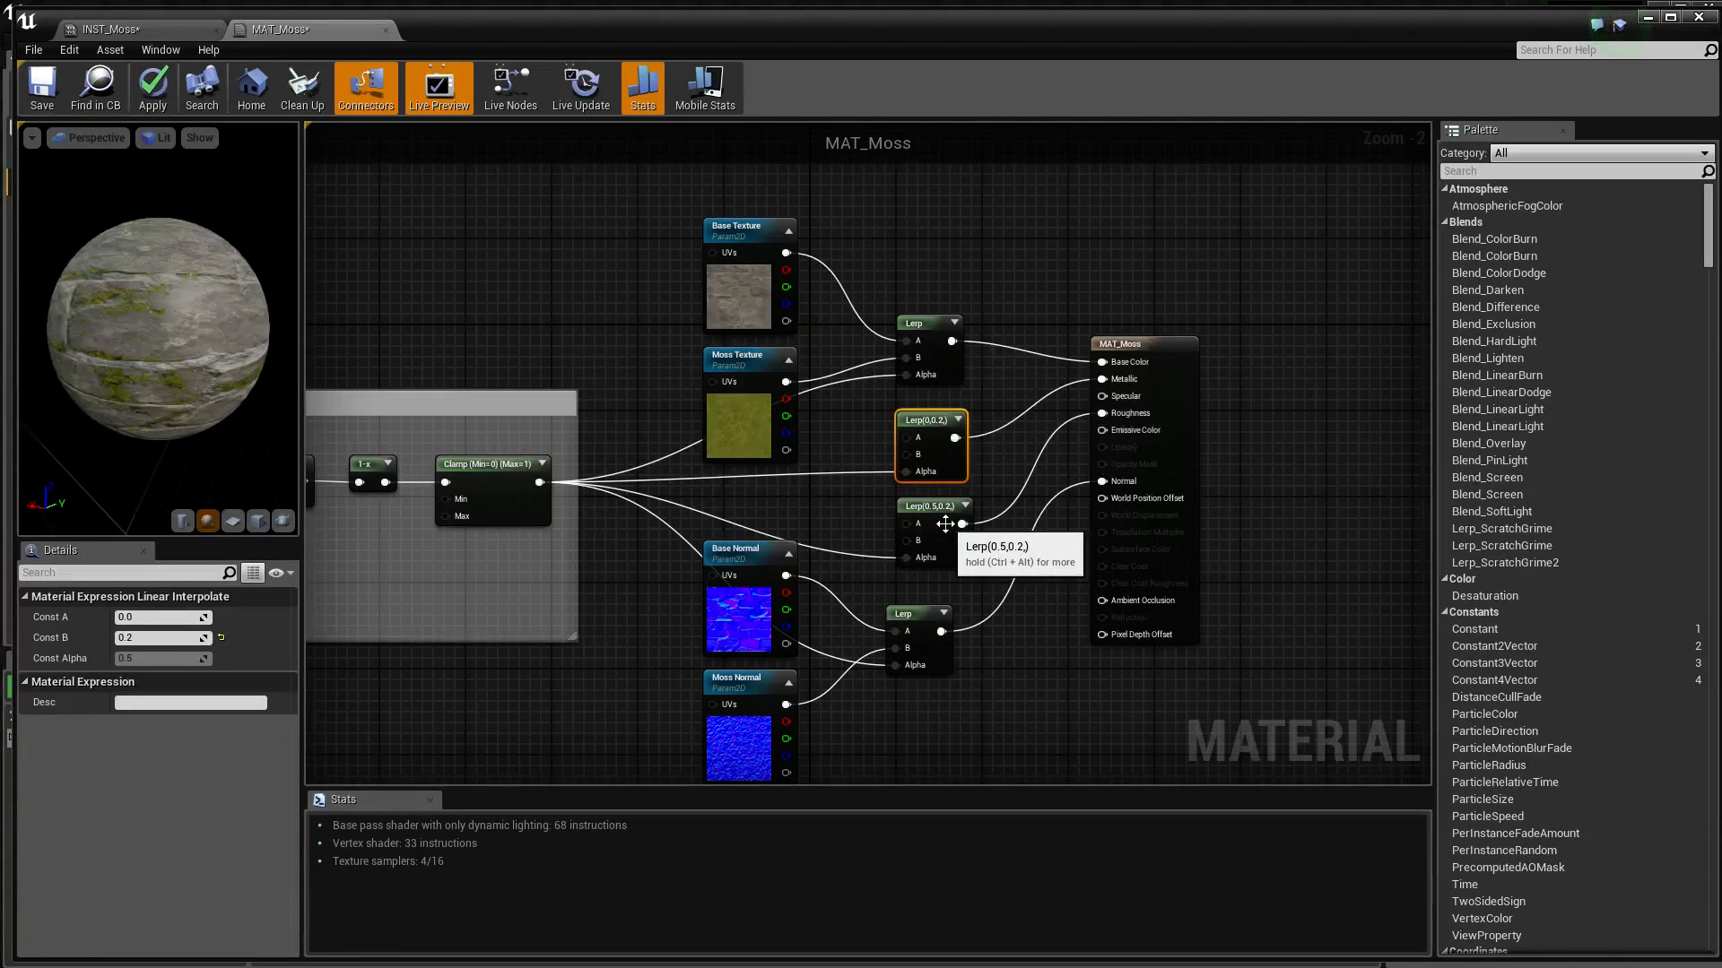
right_click_drag(861, 505, 829, 513)
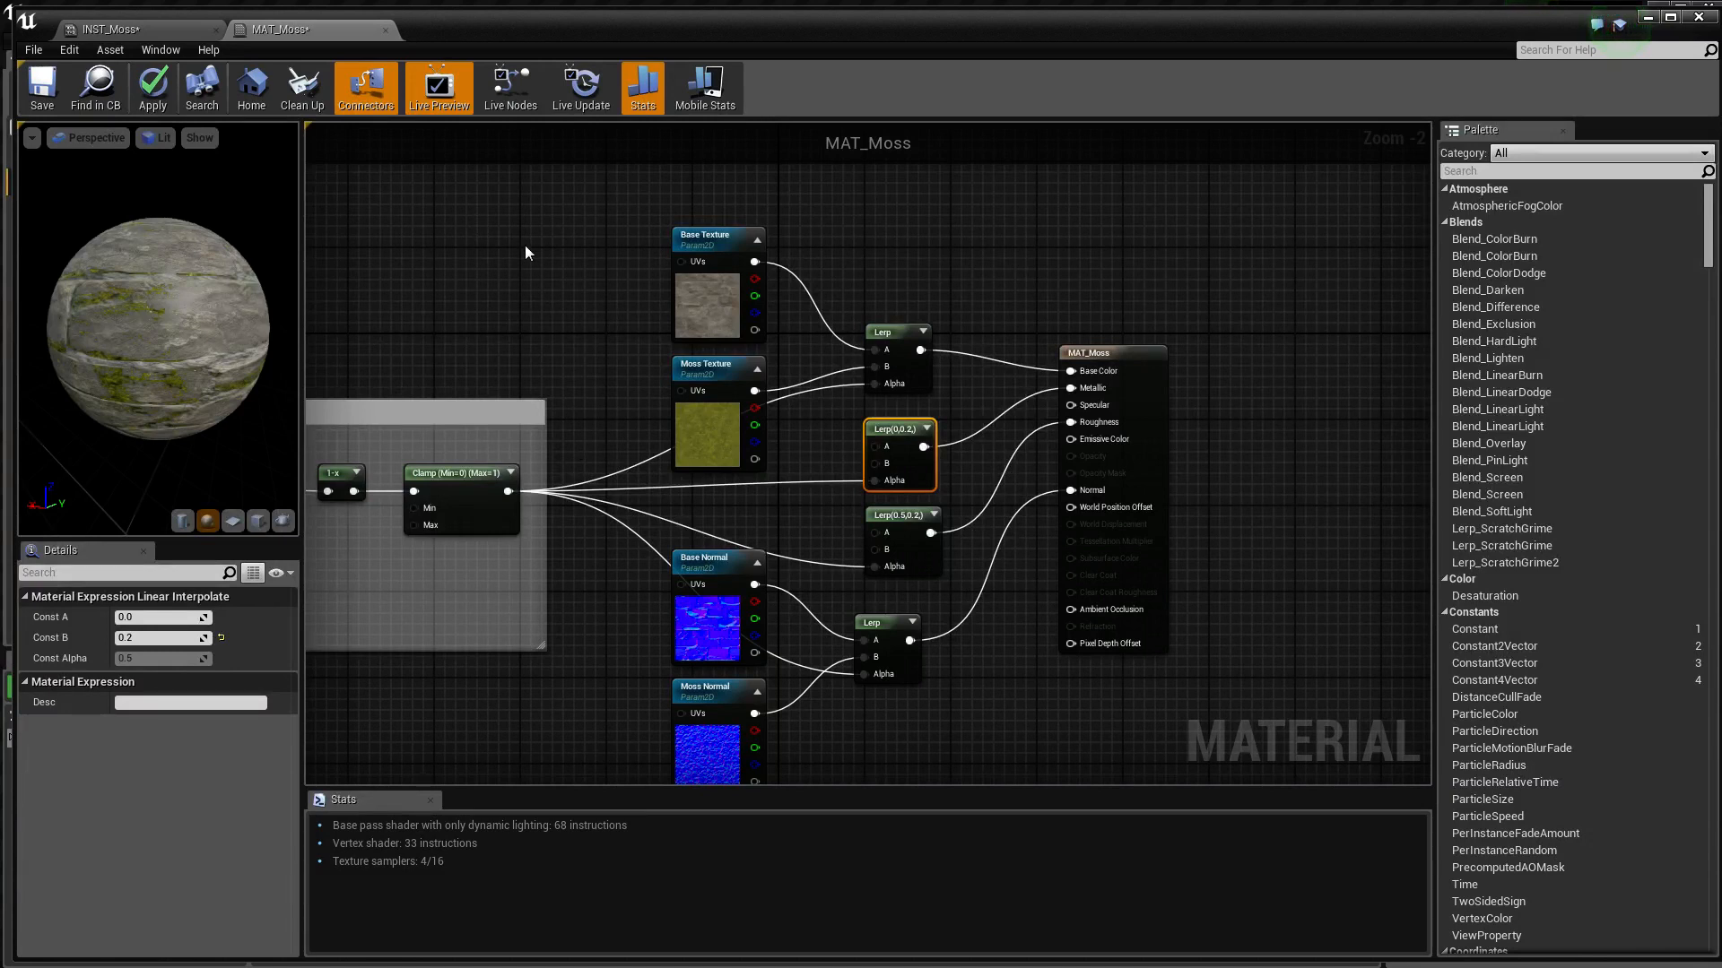
right_click_drag(467, 284, 510, 289)
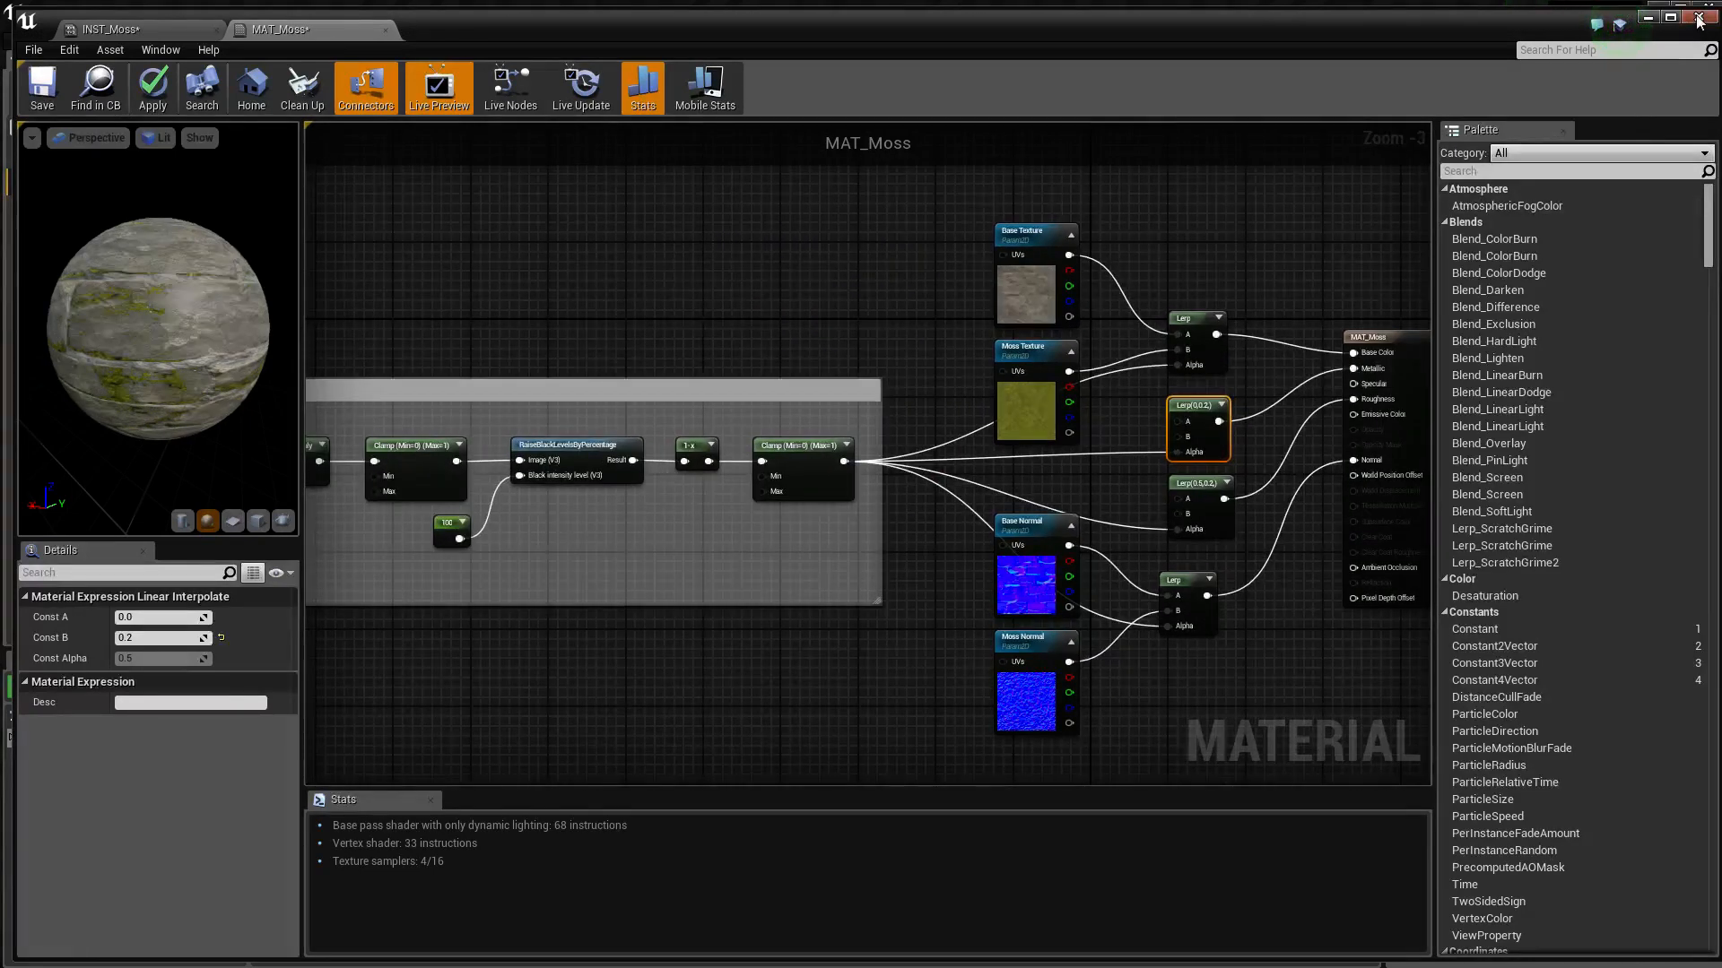
Close the material editor with the changes applied to MAT_Moss, and create a material instance of it named INST_Moss
left_click(1697, 18)
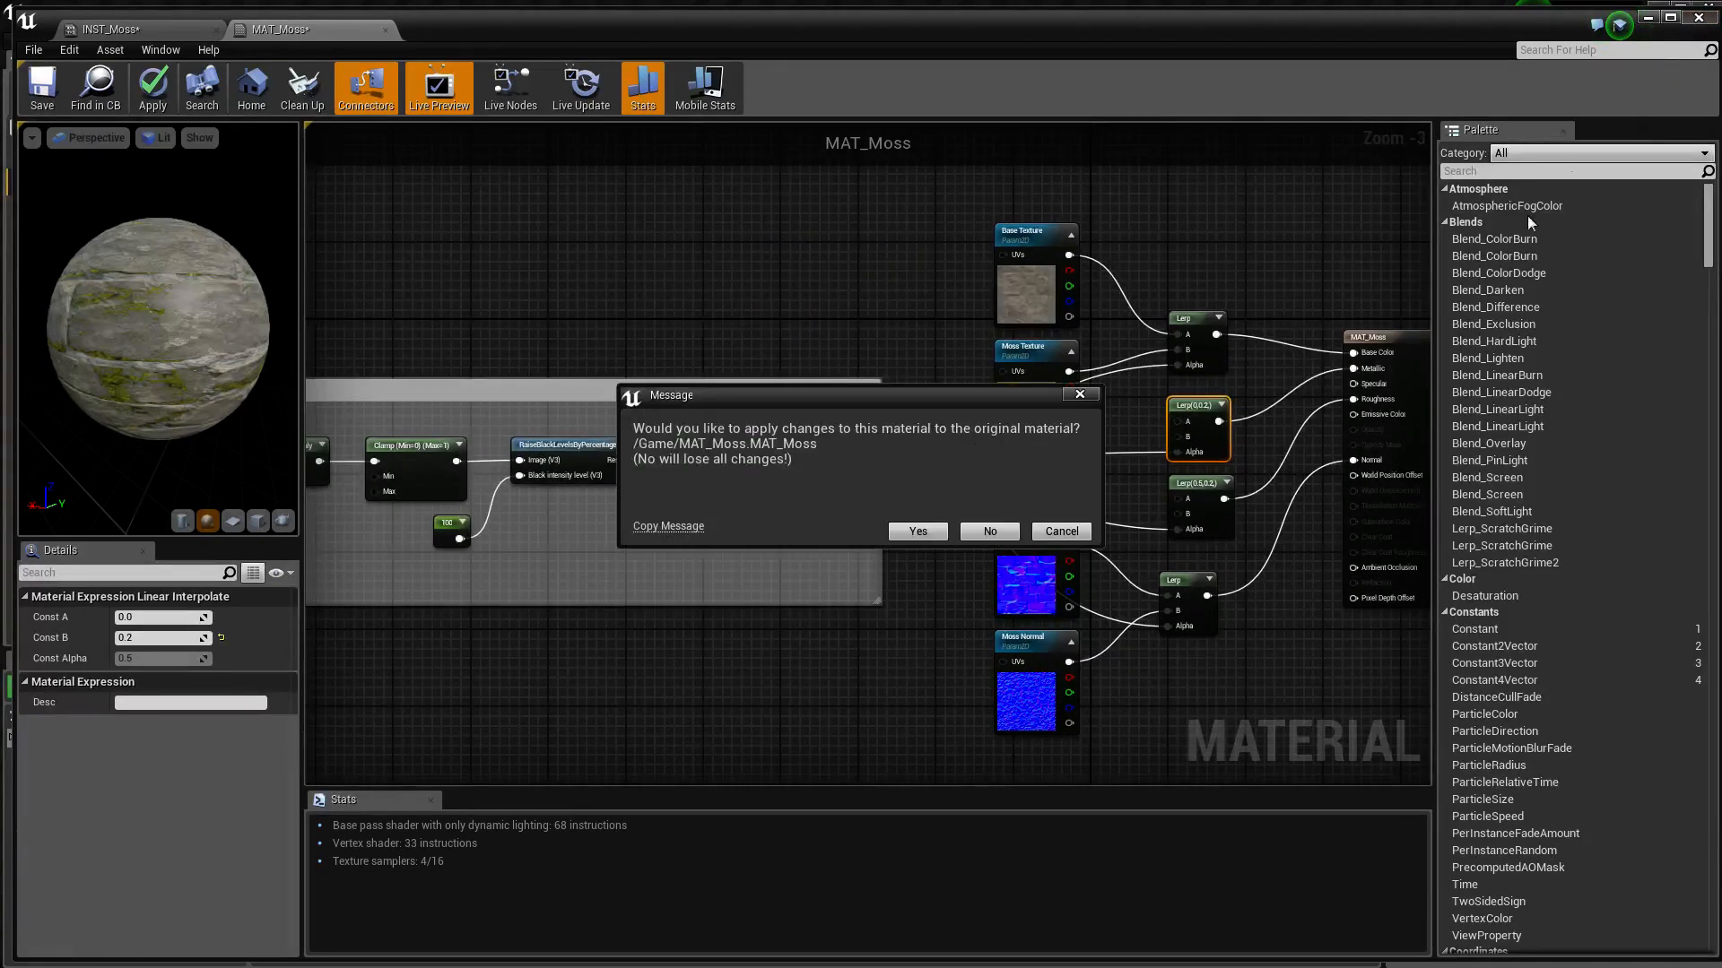
left_click(916, 532)
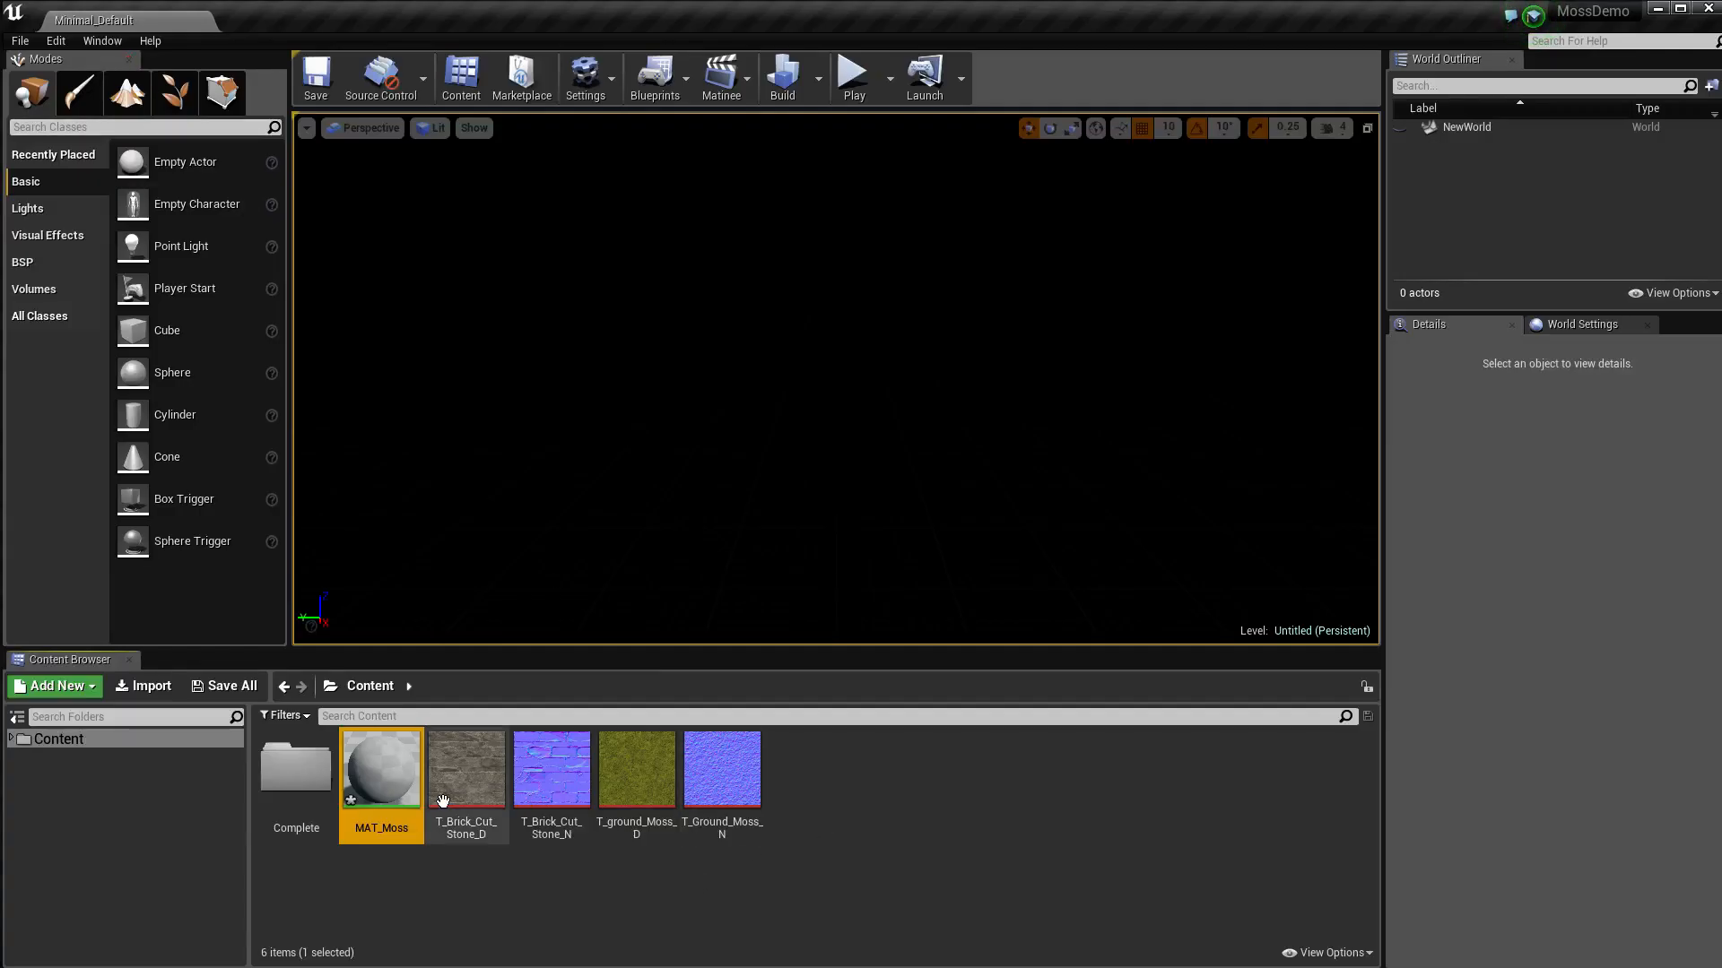
right_click(375, 797)
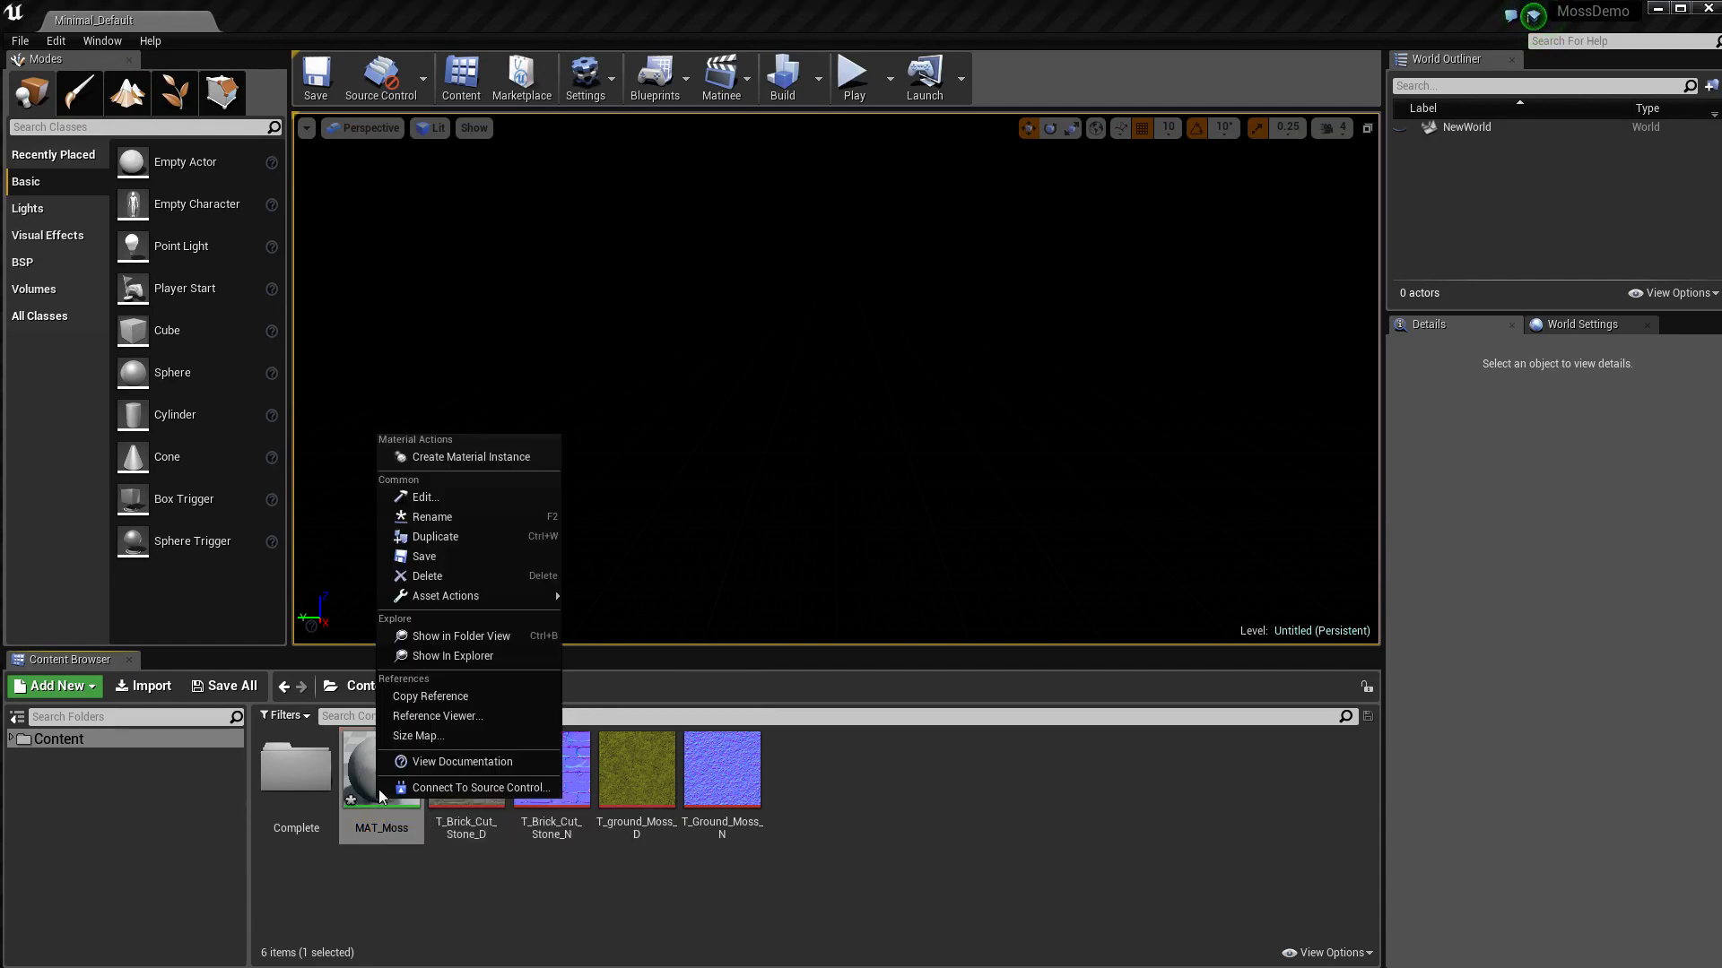
left_click(448, 461)
key("BackSpace")
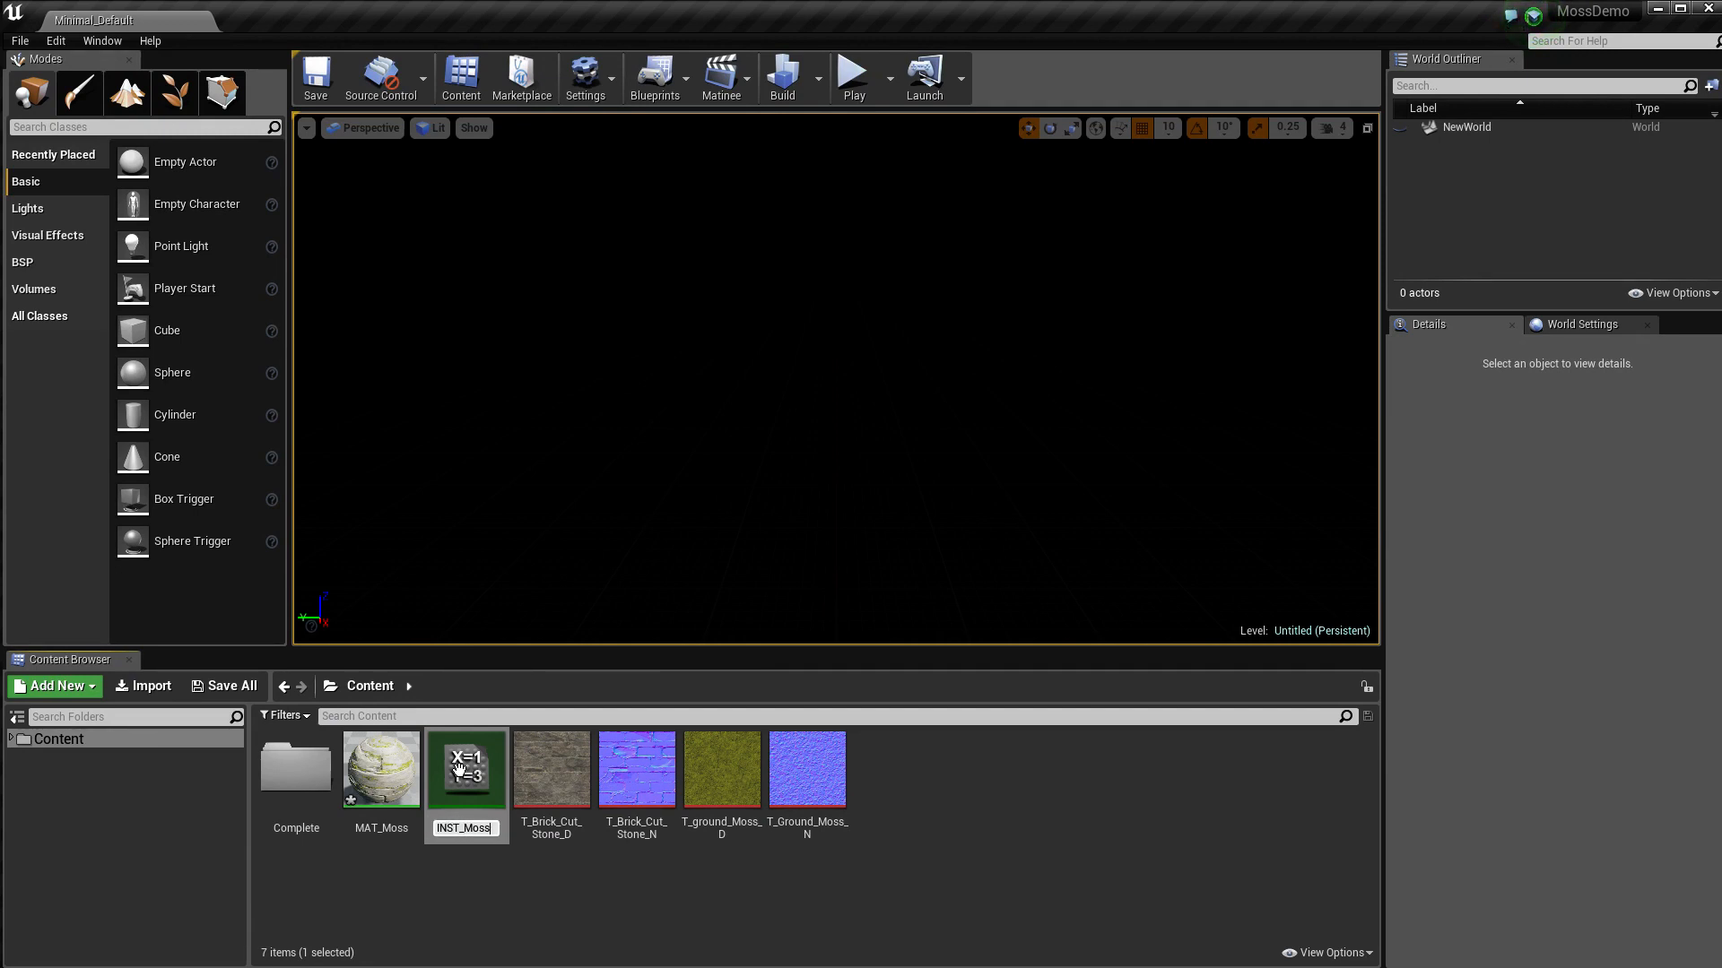
type("INST_Moss")
key("Return")
Open INST_Moss, enable its Moss Amount override and set it to about 0.257
double_click(381, 776)
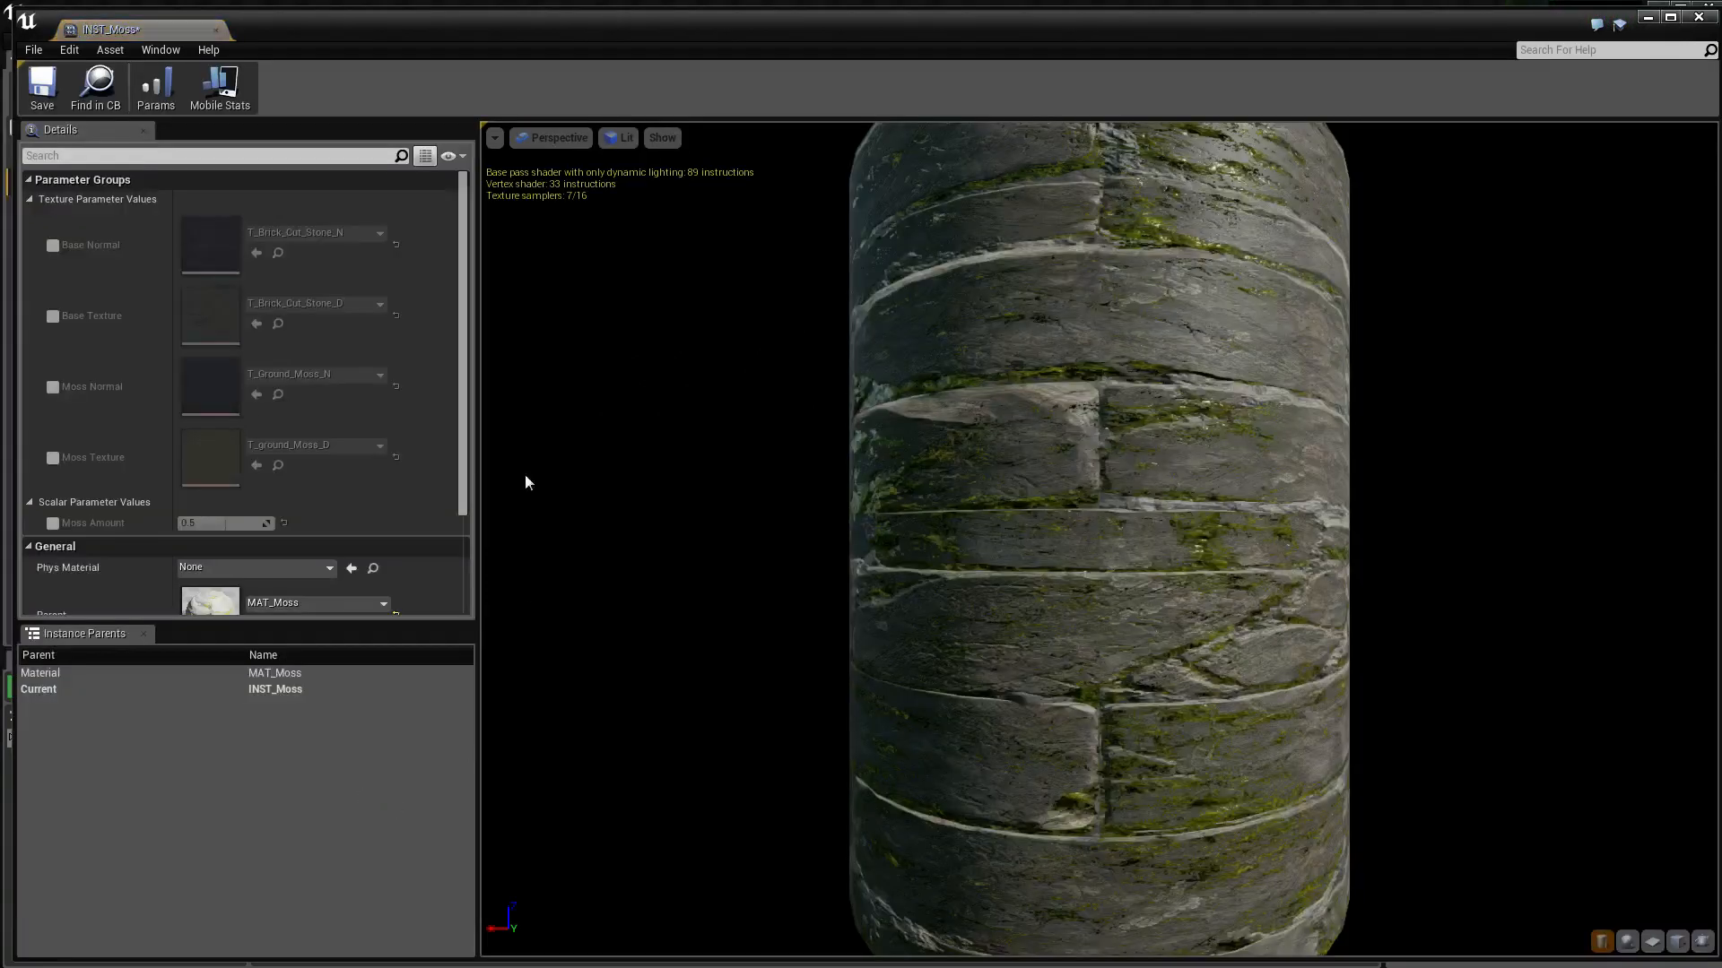
scroll(822, 526, "down", 5)
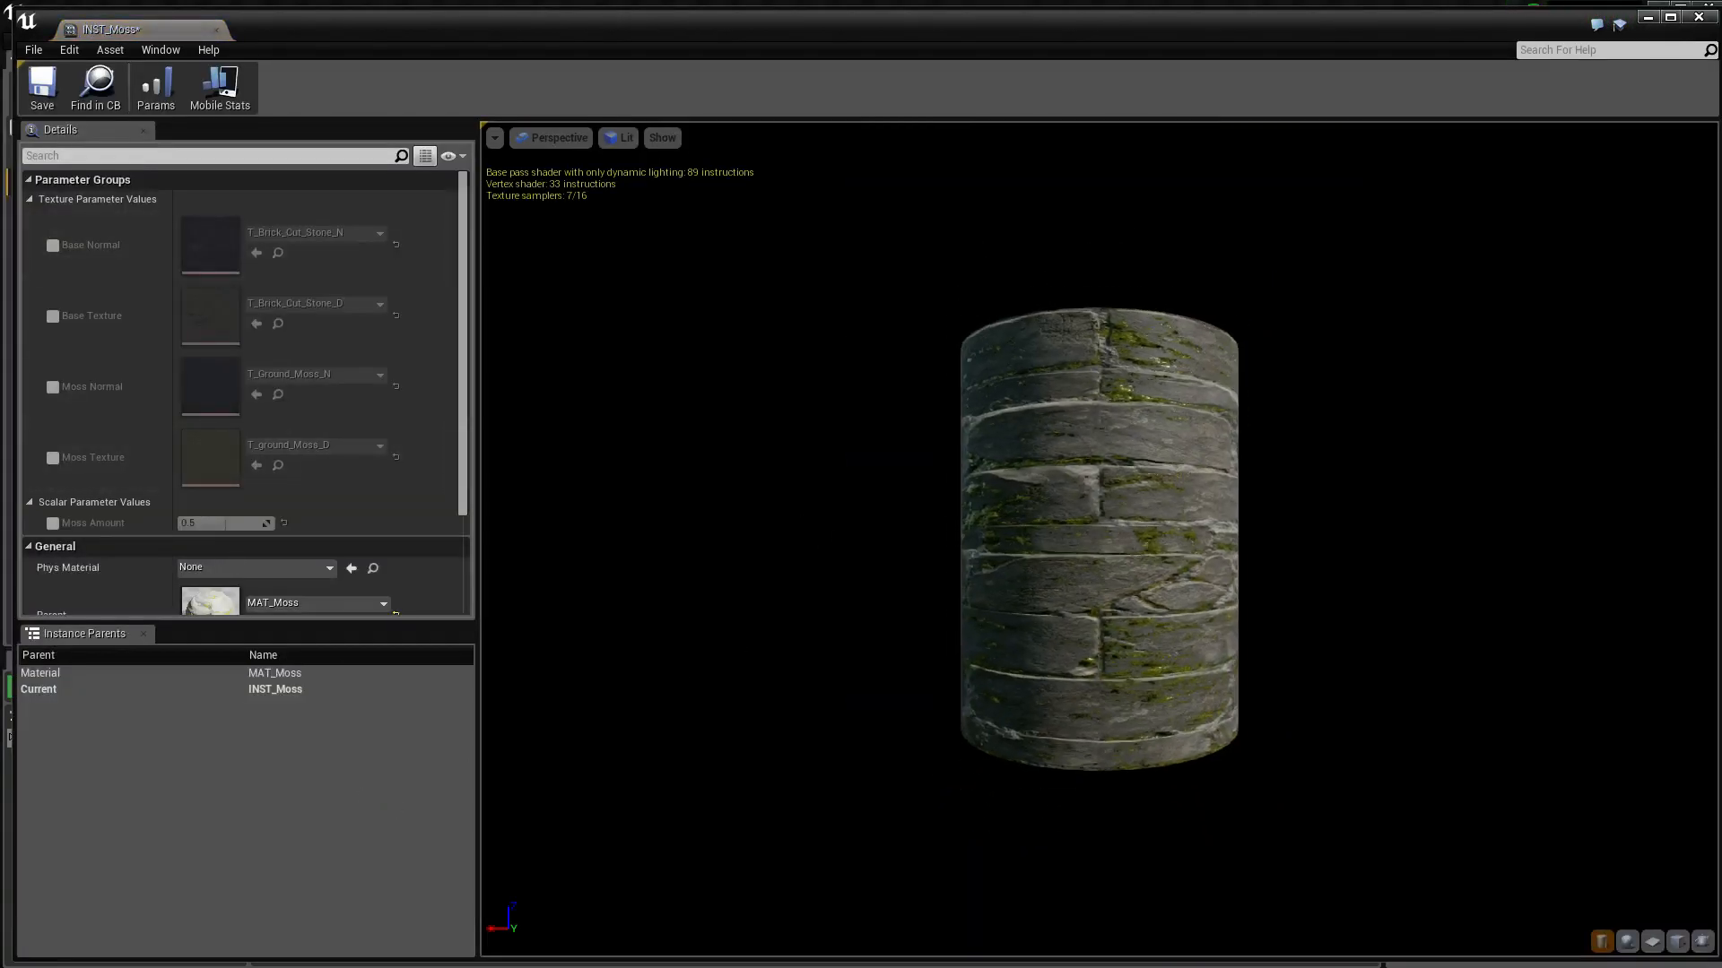
right_click_drag(1118, 511, 1118, 516)
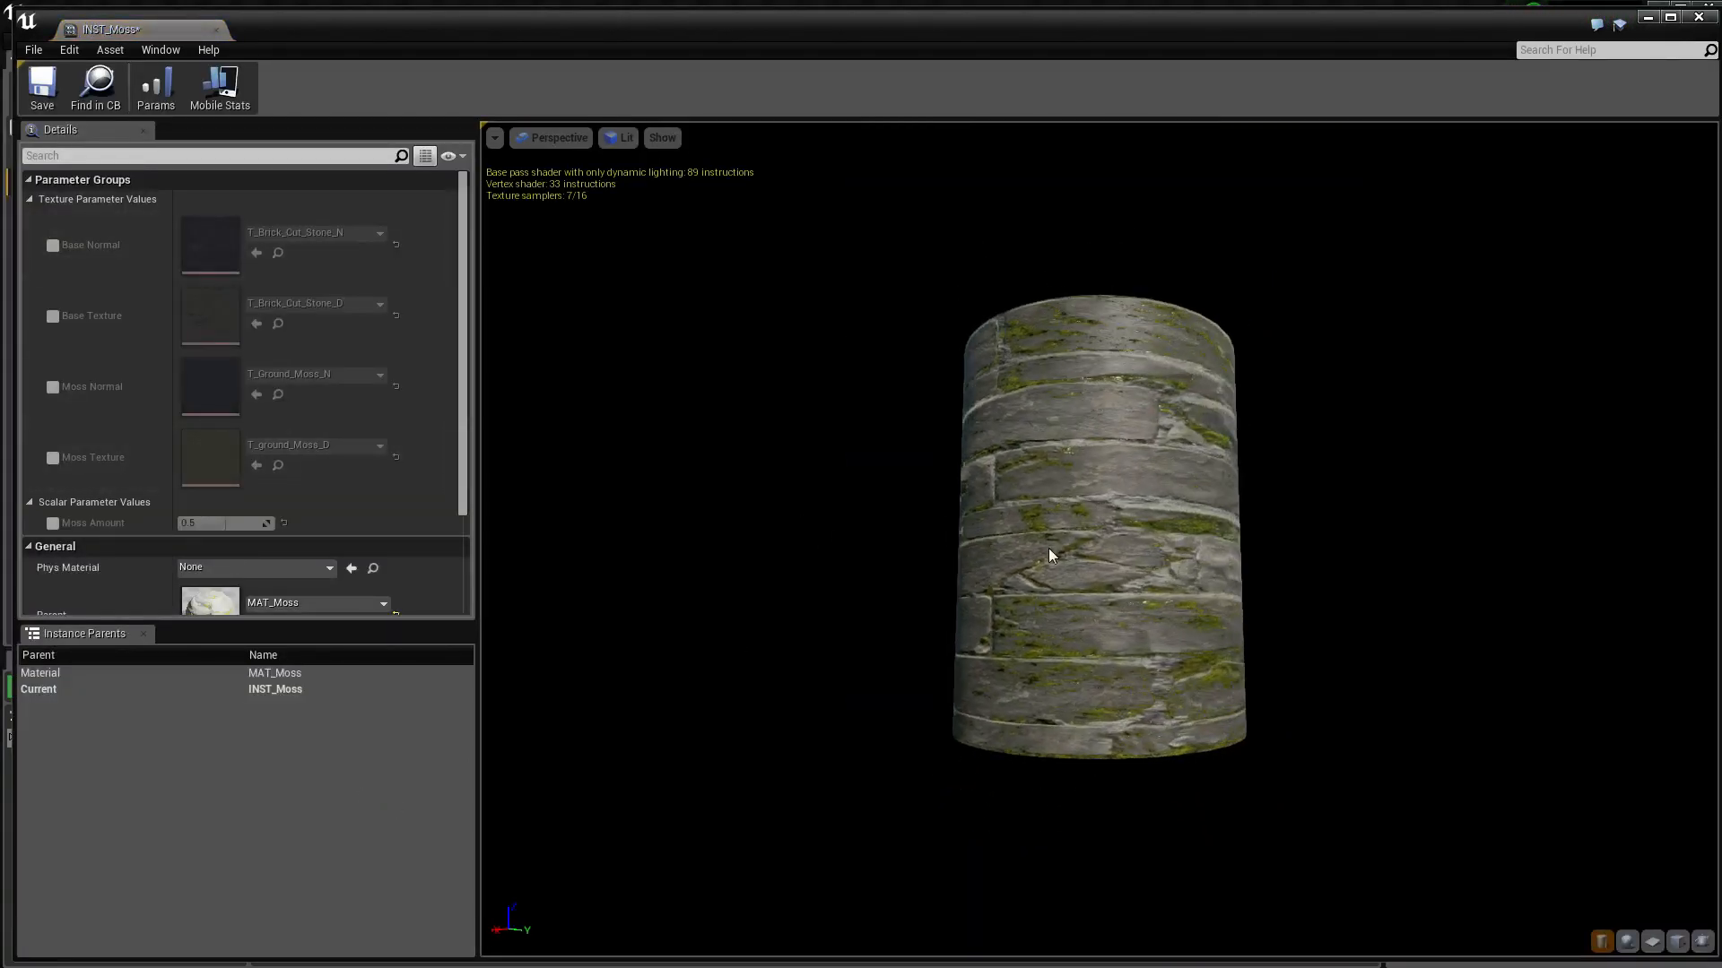
scroll(1049, 552, "up", 2)
left_click(52, 524)
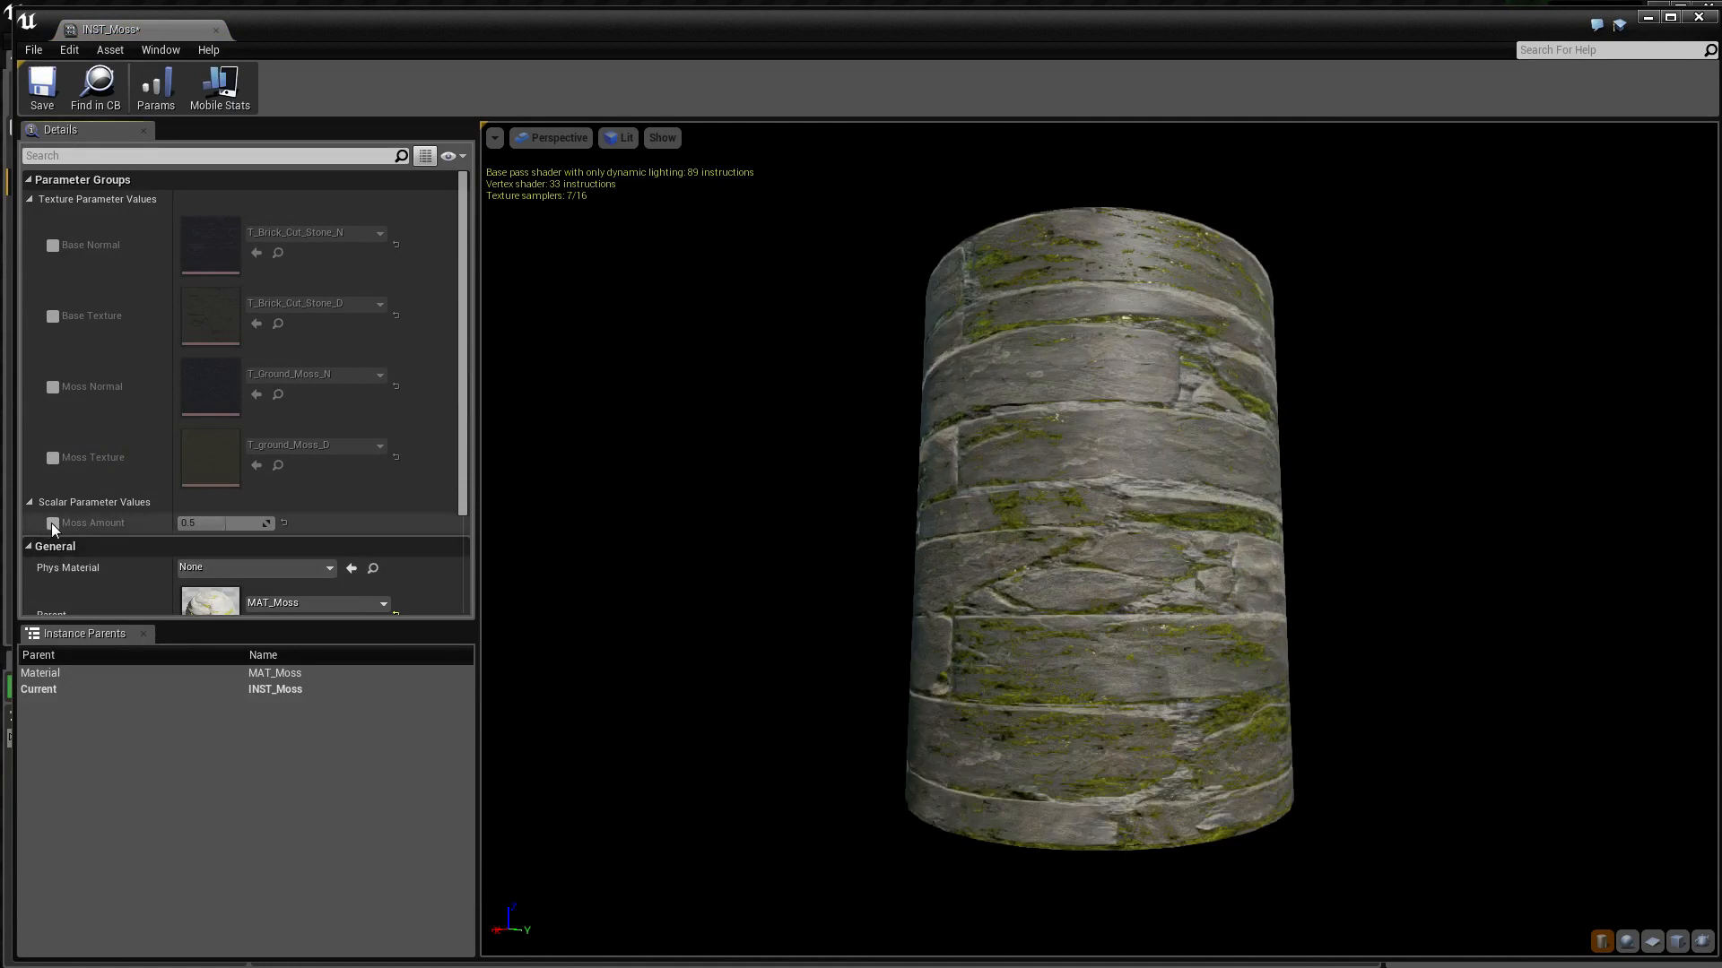
mouse_move(206, 523)
left_mouse_down()
mouse_move(260, 523)
mouse_move(184, 523)
mouse_move(201, 525)
left_mouse_up()
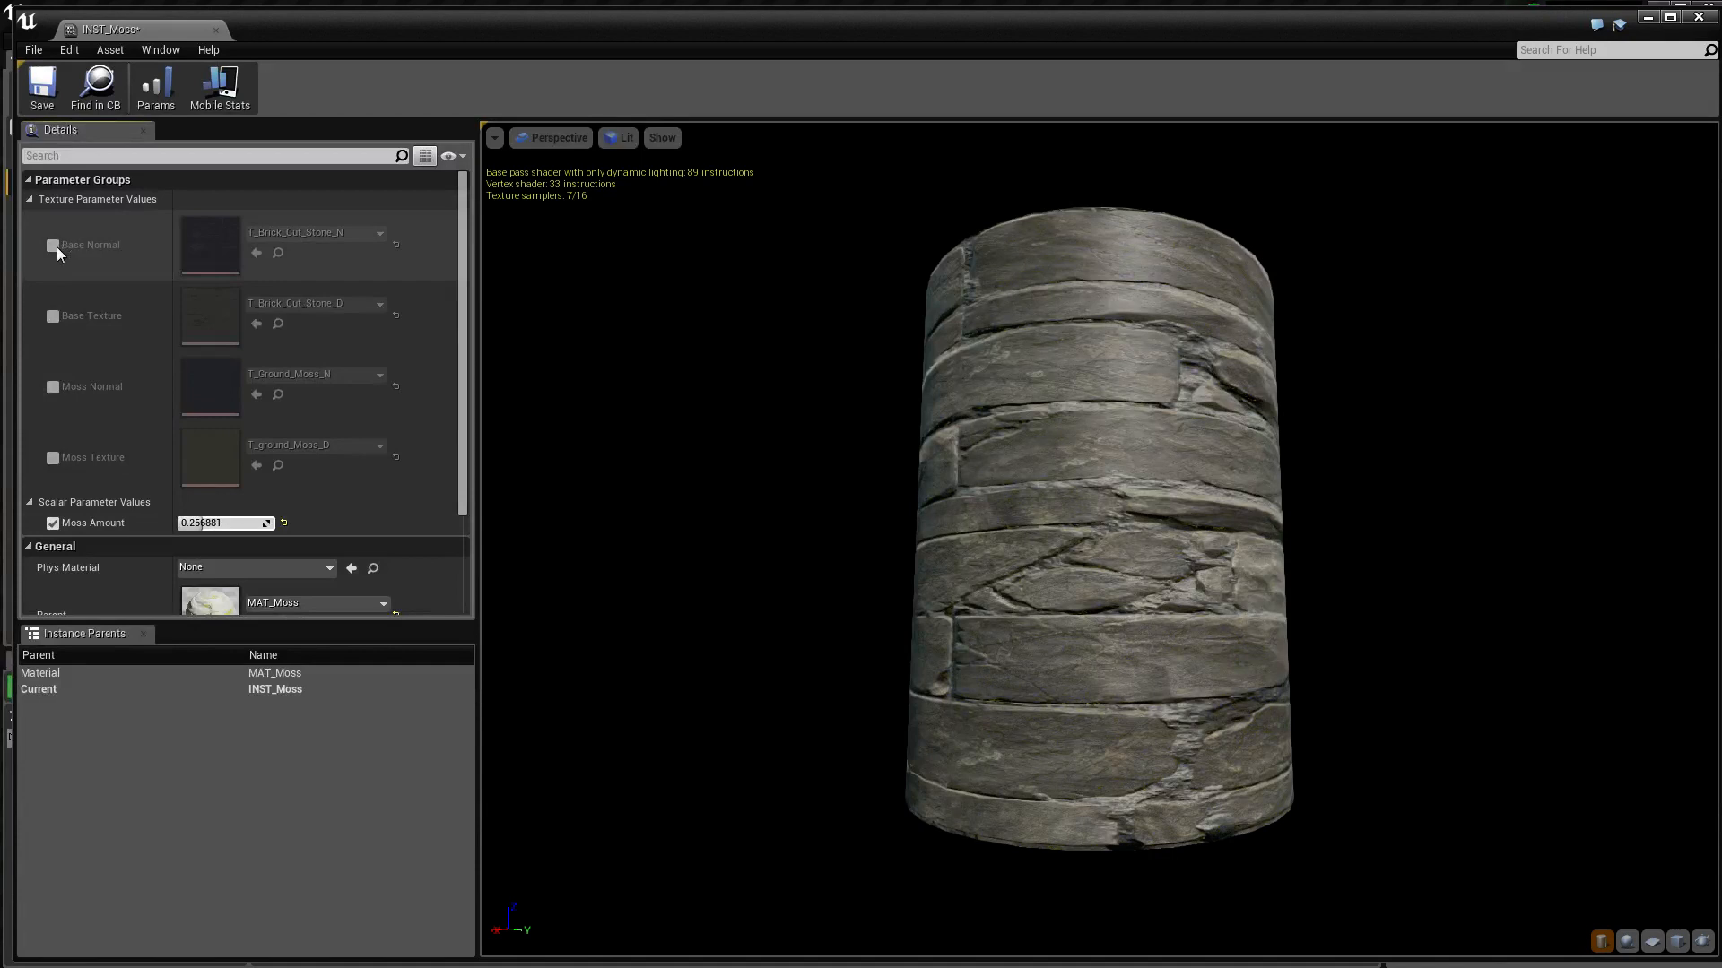
Enable the Base Texture and Base Normal overrides, and disable both again
left_click(53, 317)
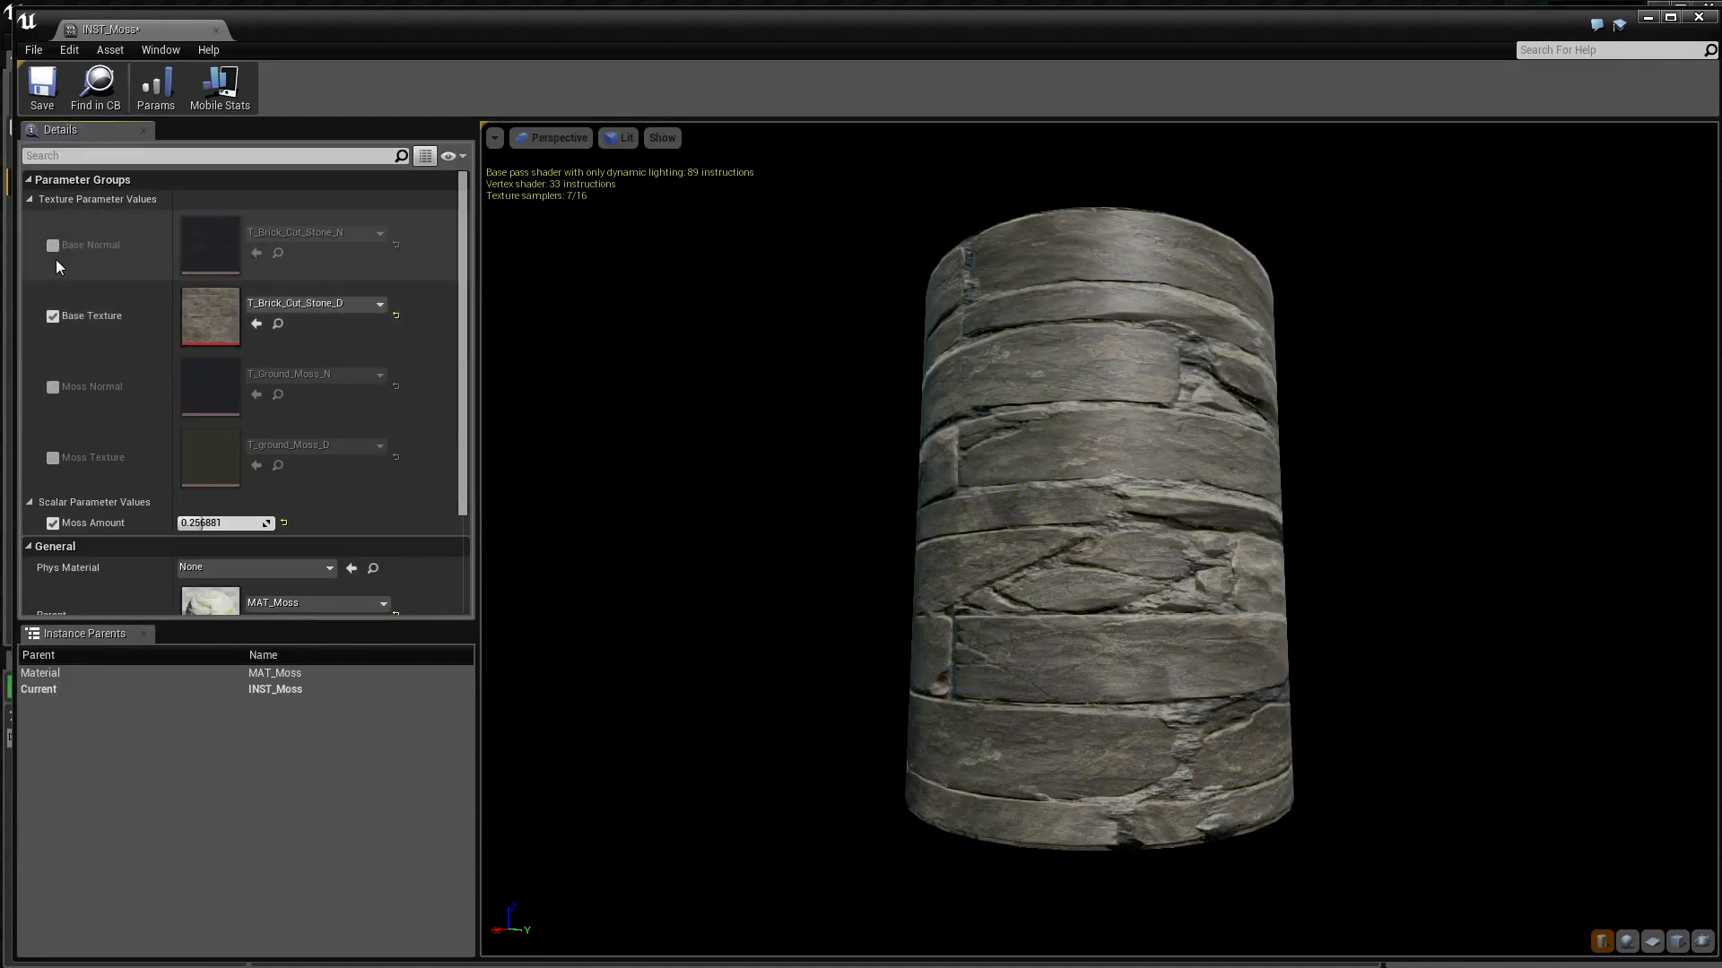
left_click(52, 248)
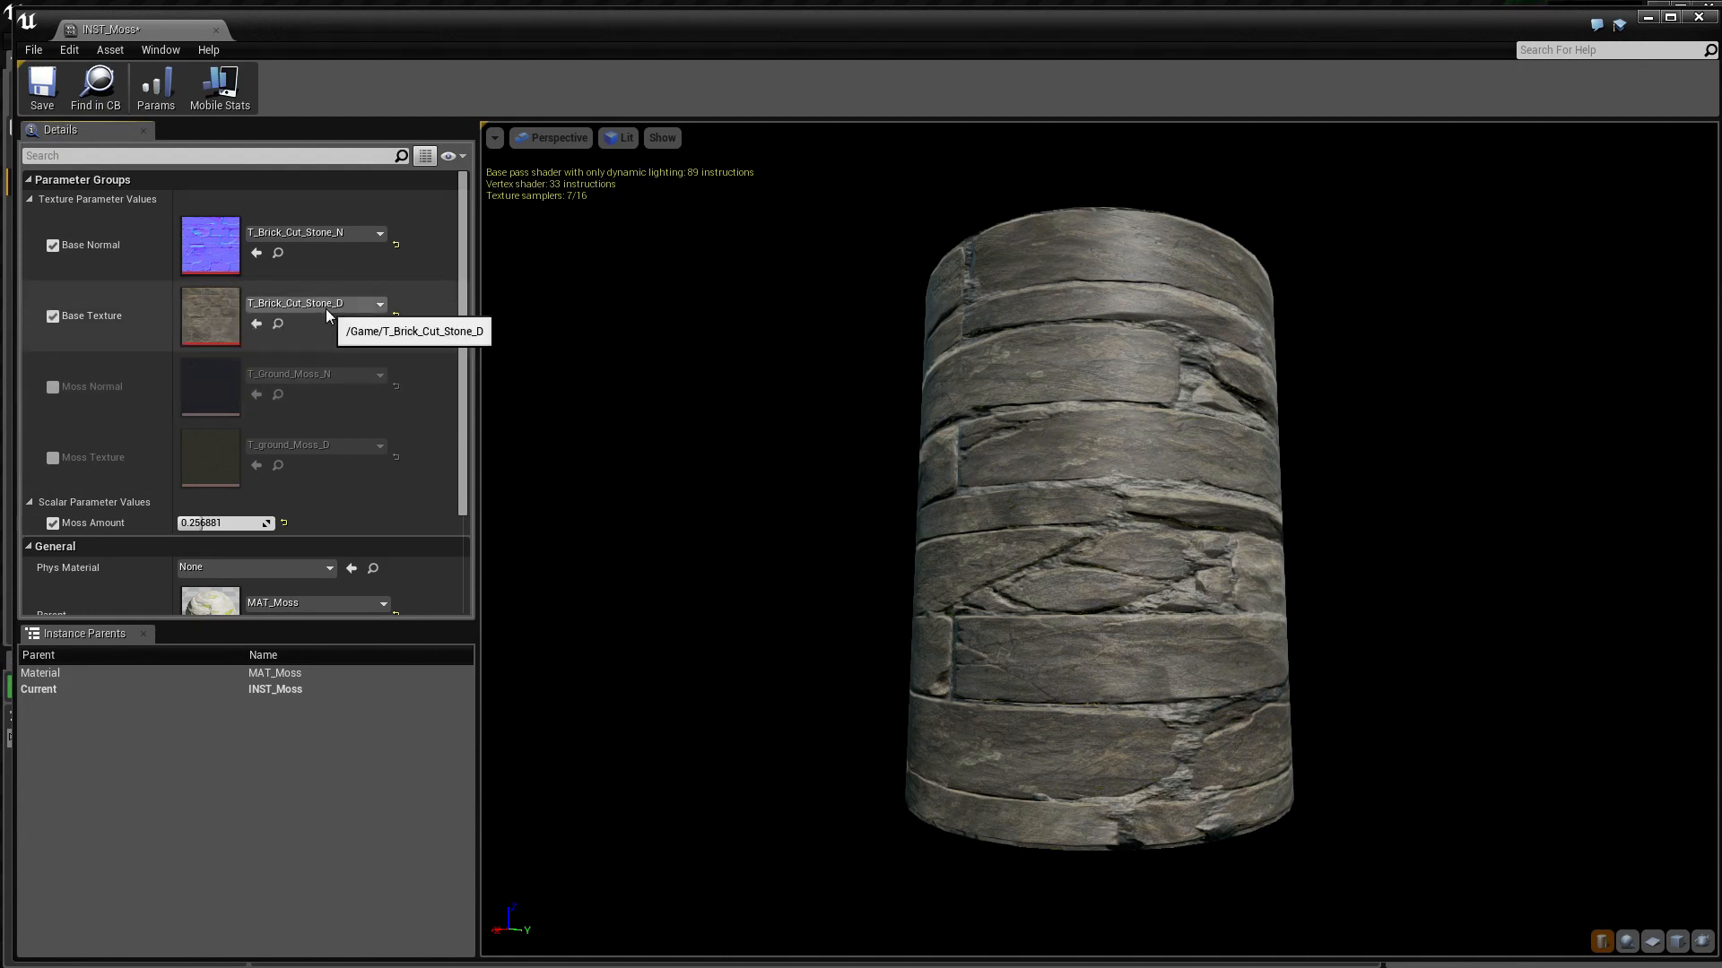
left_click(51, 247)
left_click(54, 317)
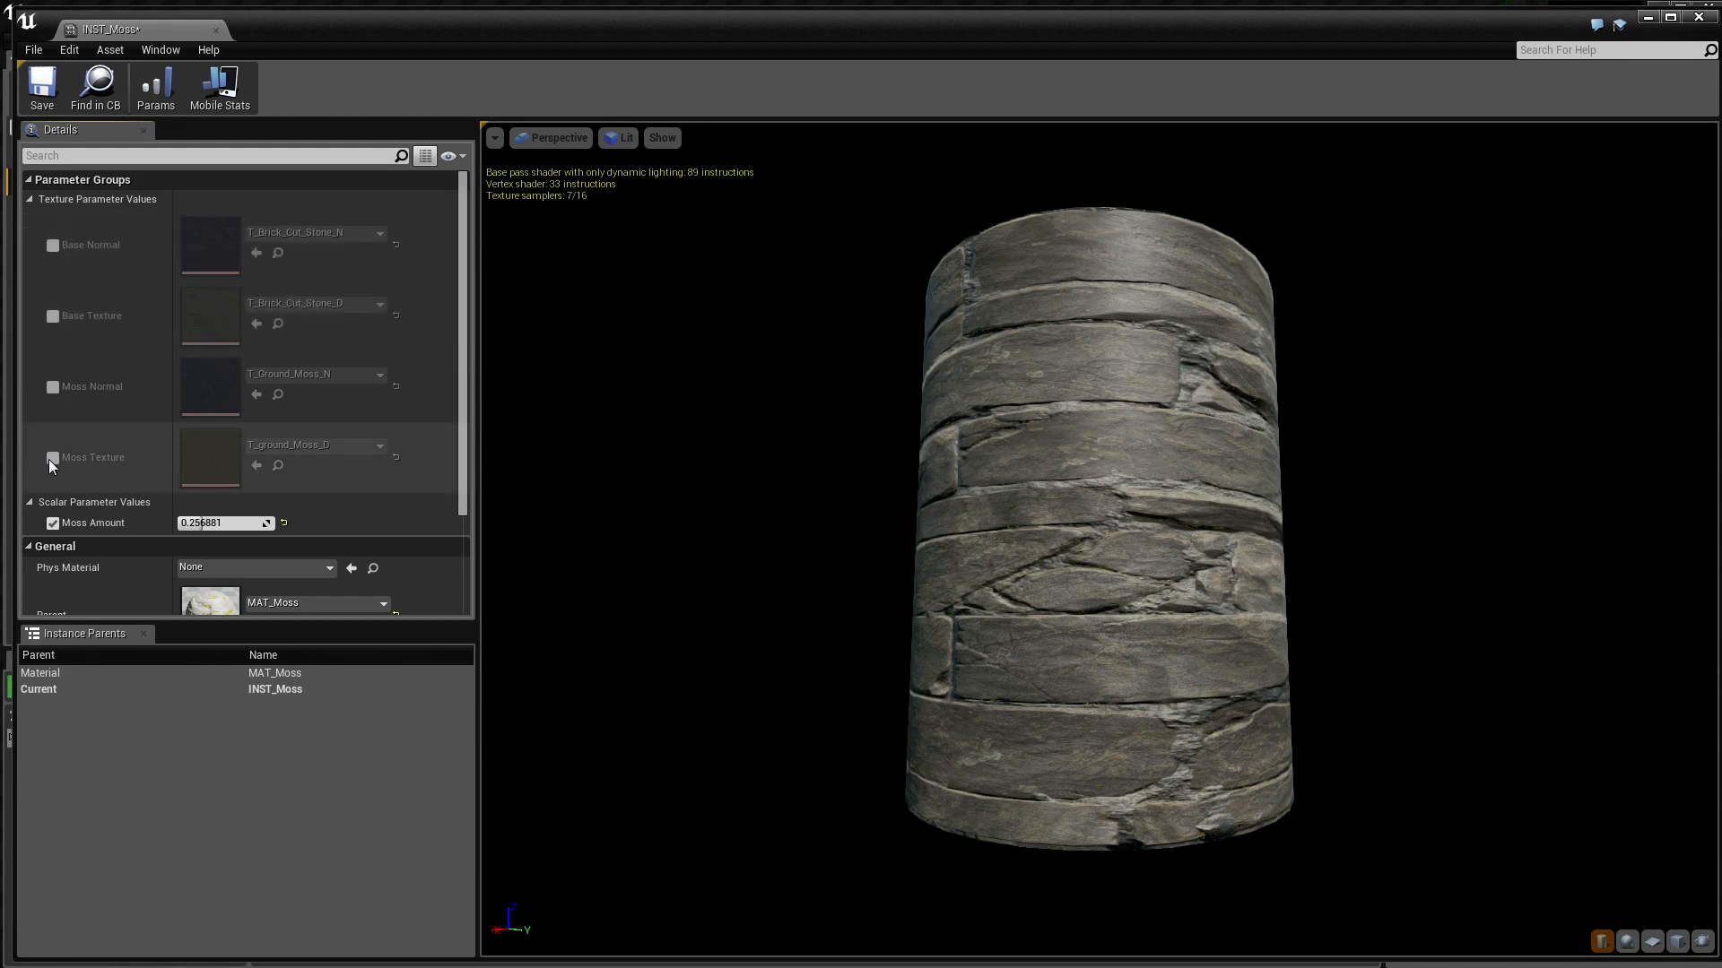
Try out the Moss Texture and Moss Normal overrides with Moss Amount at 0.0, and disable both texture overrides again
left_click(50, 458)
left_click(53, 384)
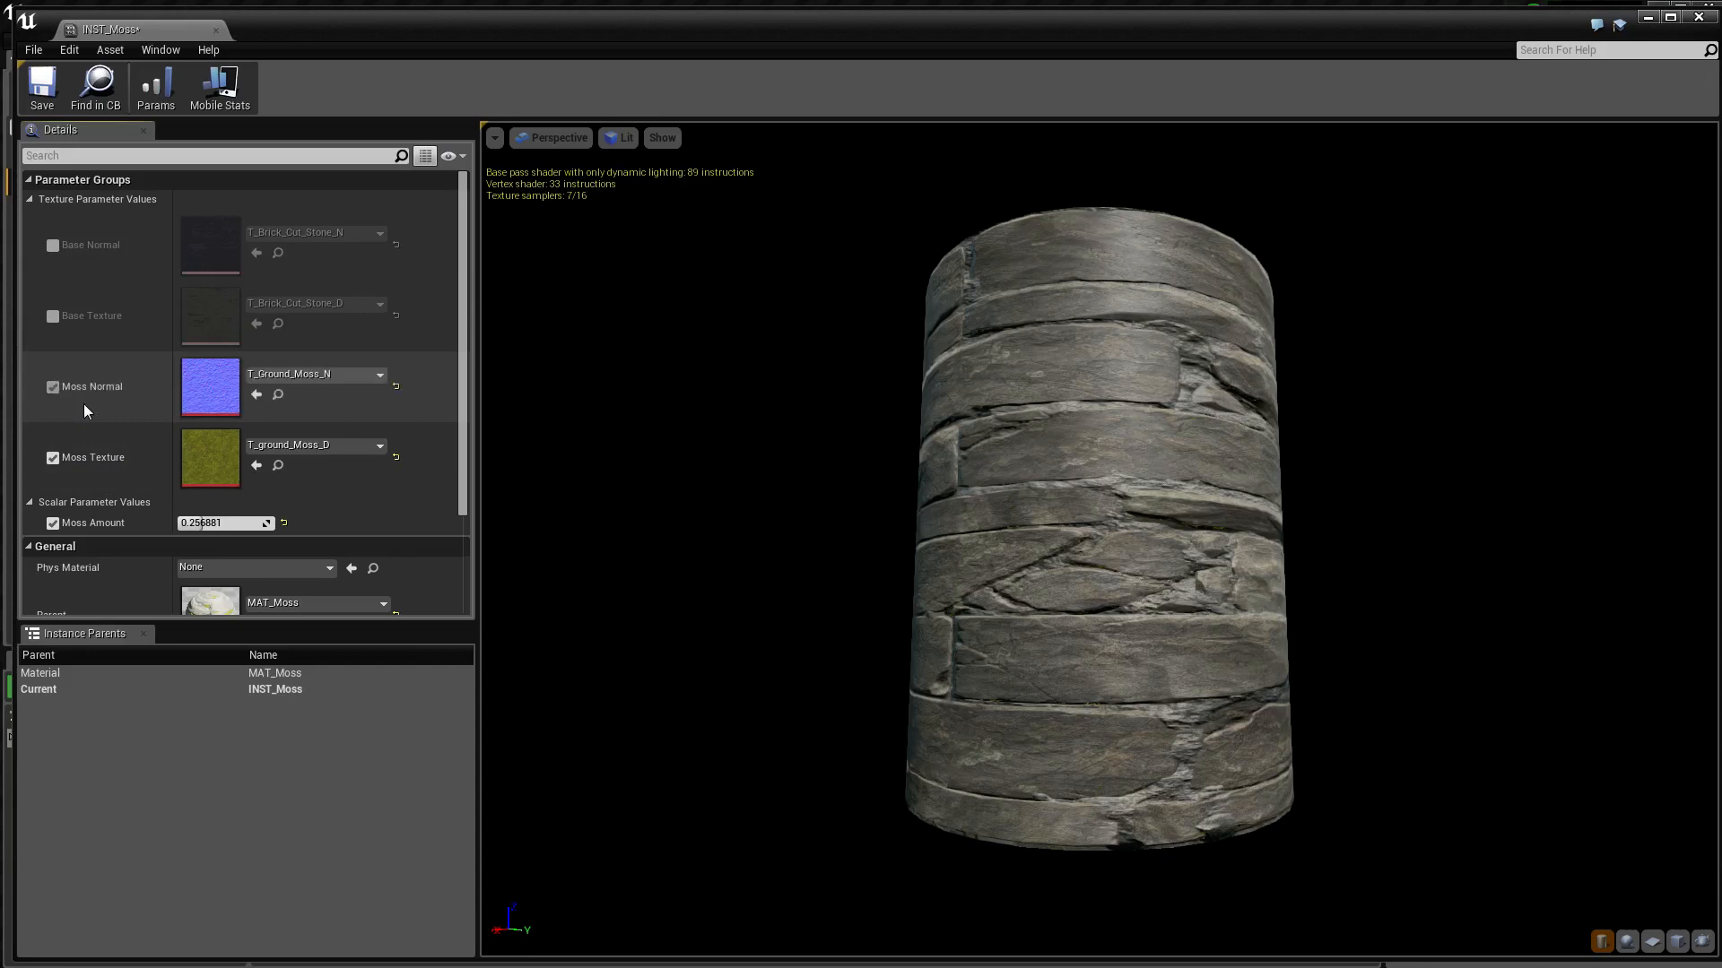
left_click_drag(225, 522, 178, 523)
left_click(54, 387)
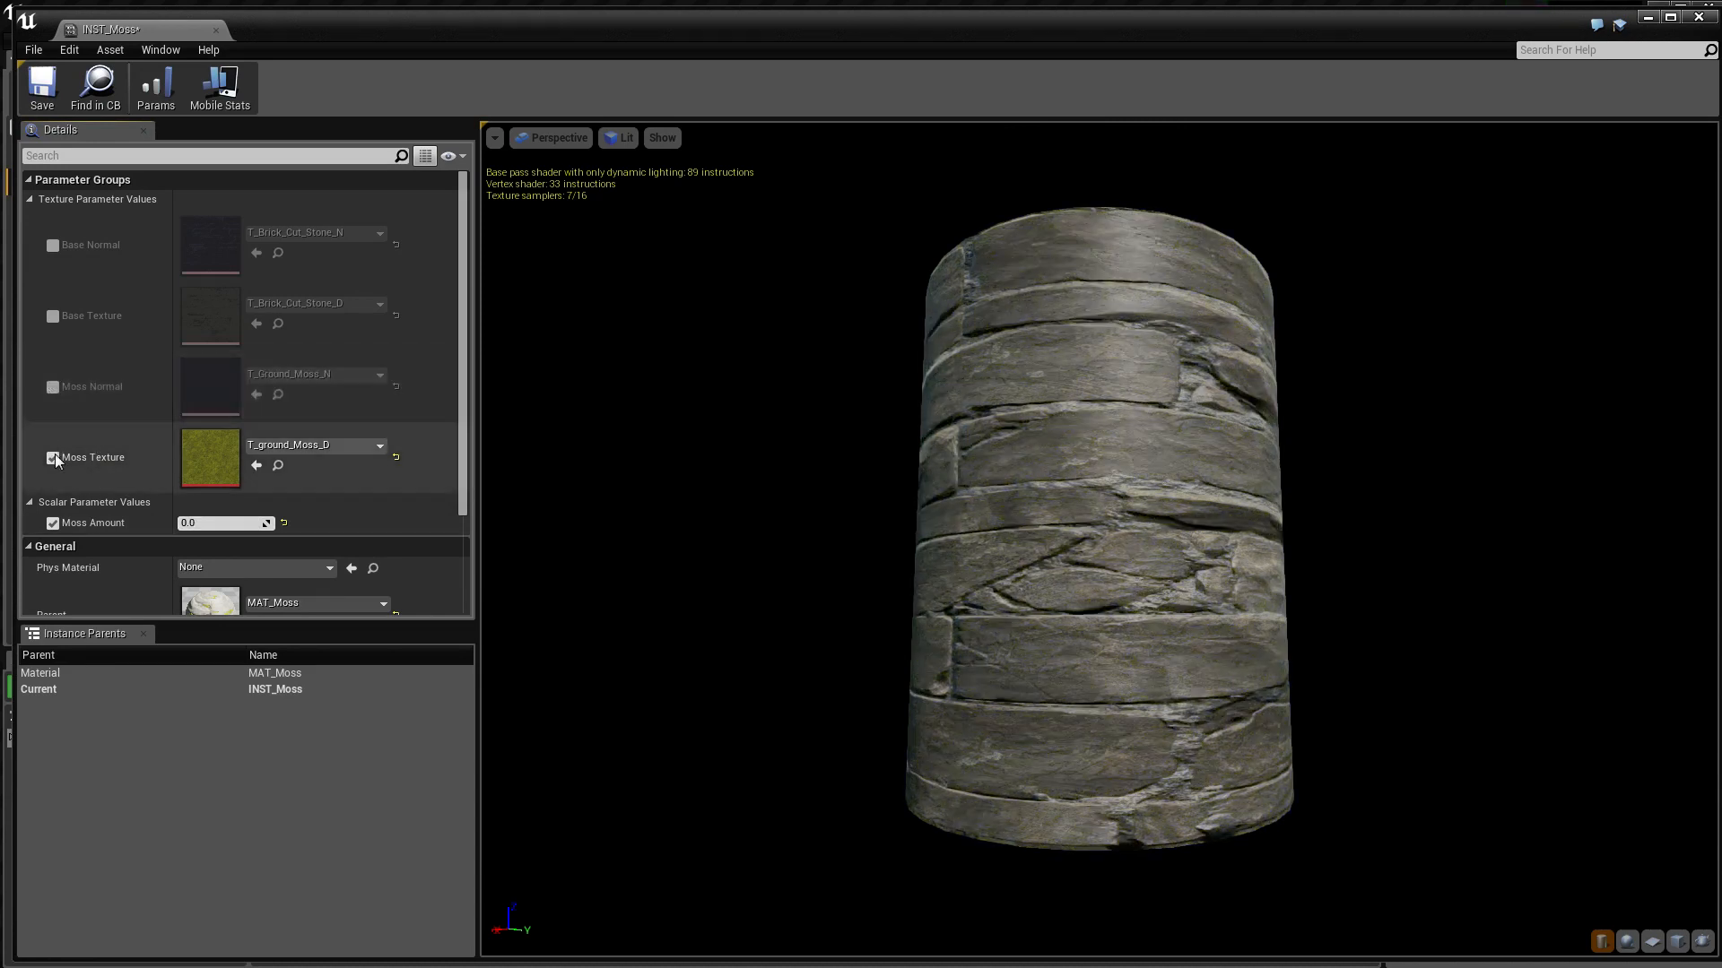
left_click(53, 457)
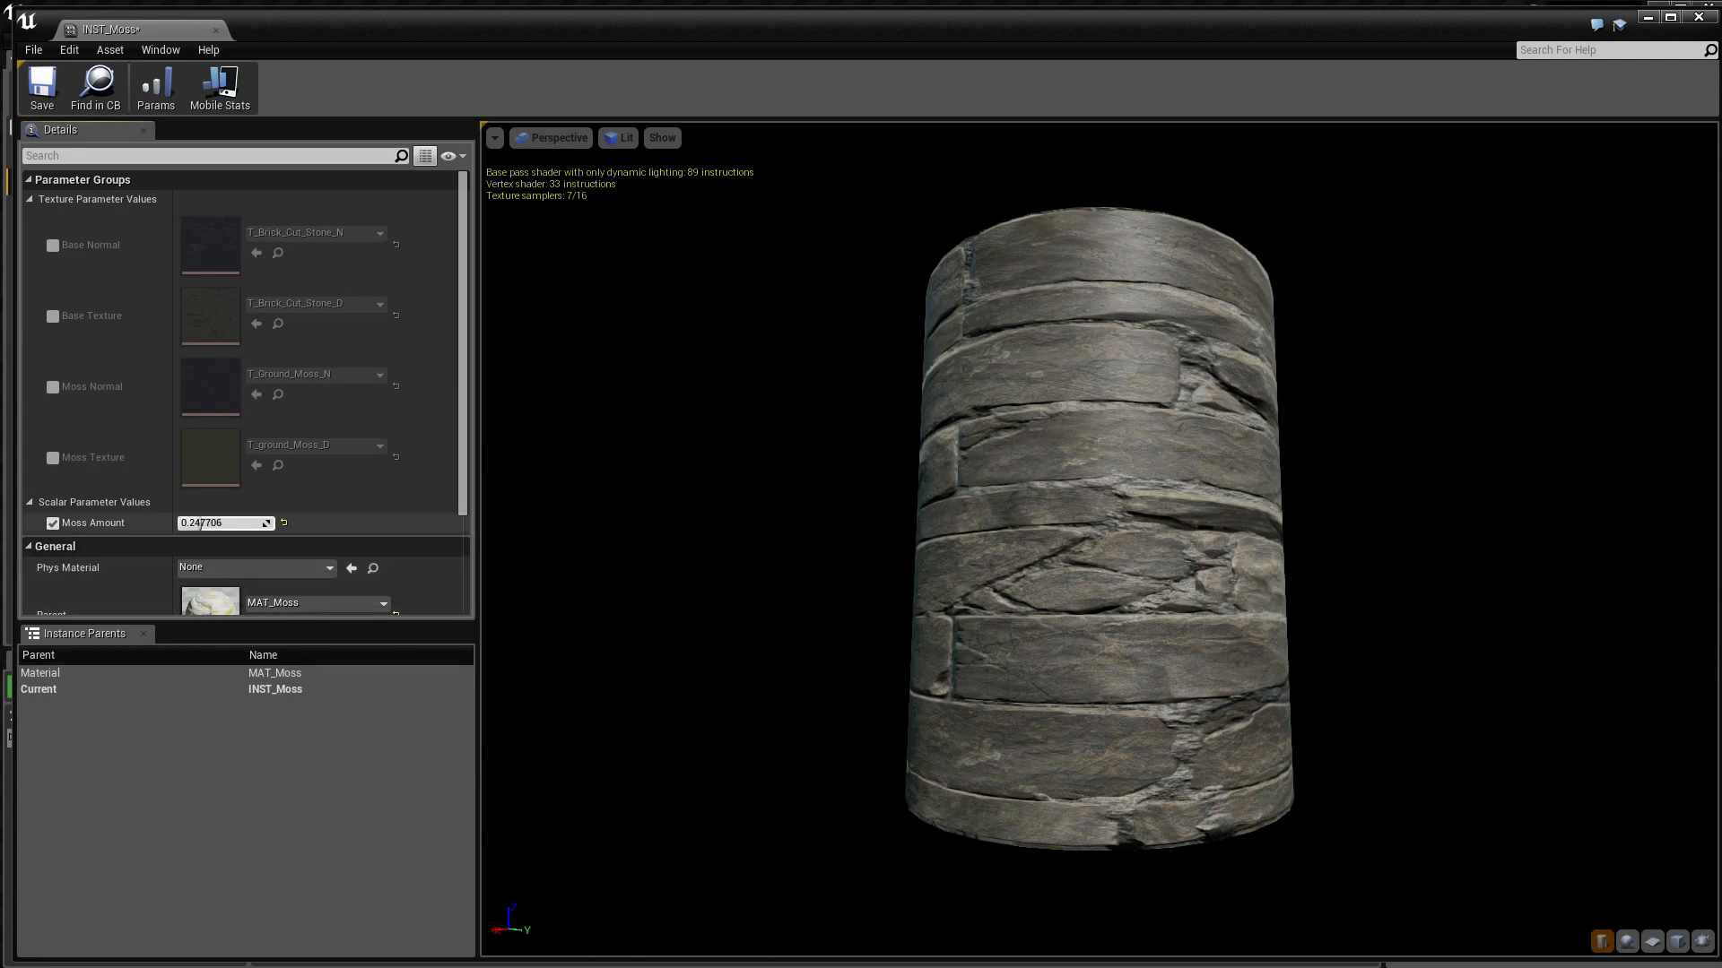
Set the instance's Moss Amount to about 0.156
mouse_move(199, 524)
left_mouse_down()
mouse_move(236, 523)
mouse_move(191, 524)
left_mouse_up()
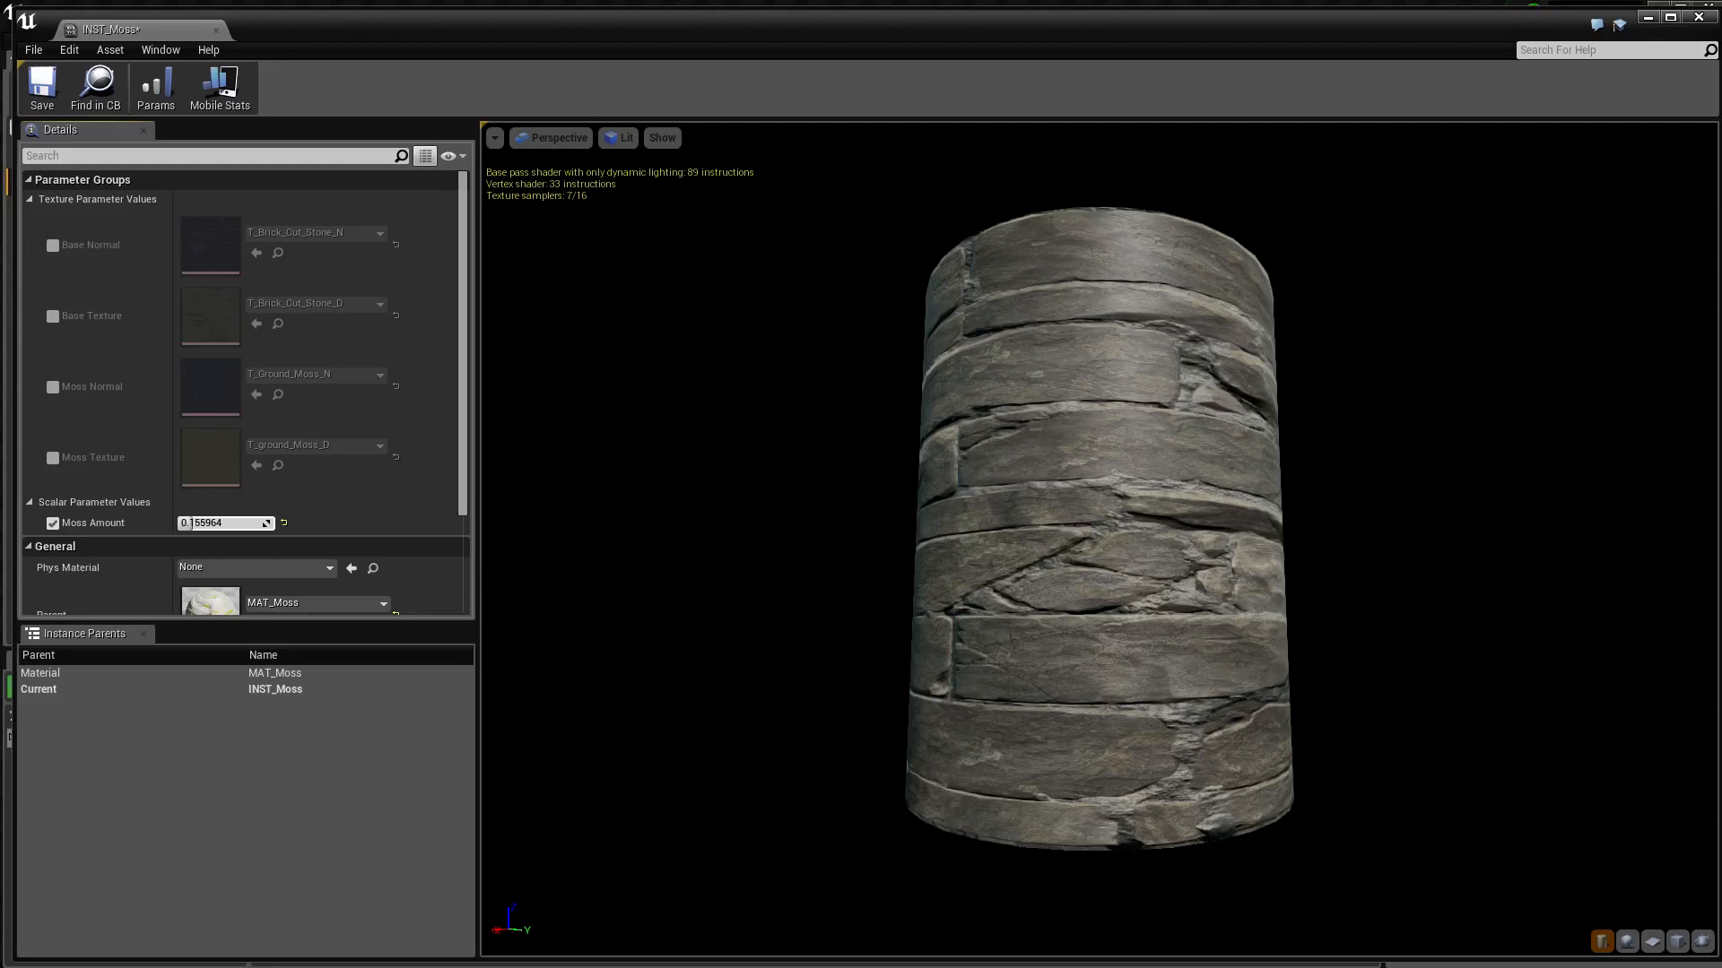